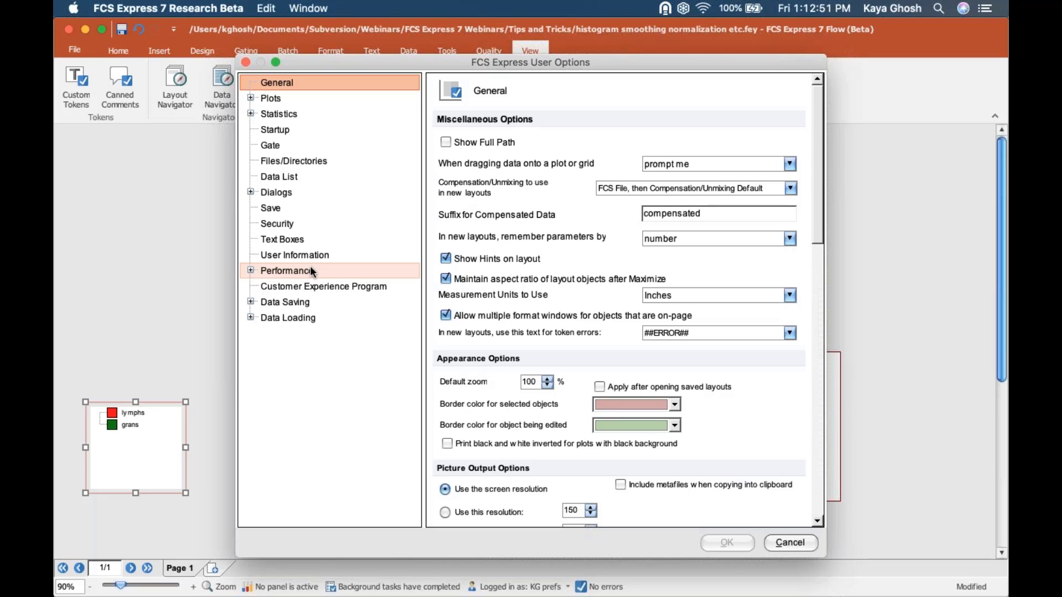
- Insert the Current Gate token into the default plot title header, below the file name keyword line
left_click(250, 98)
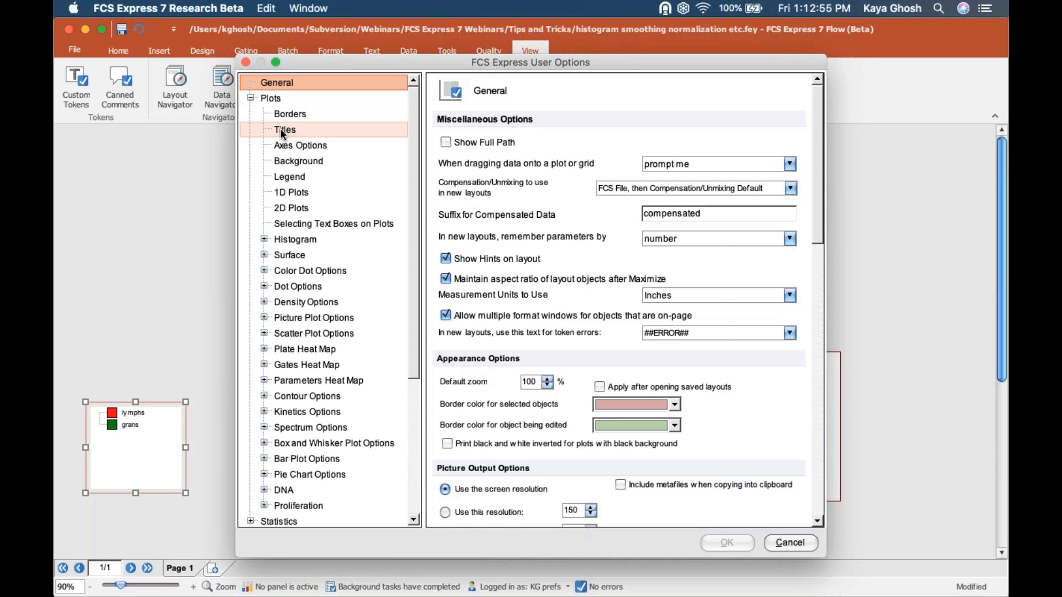
left_click(281, 131)
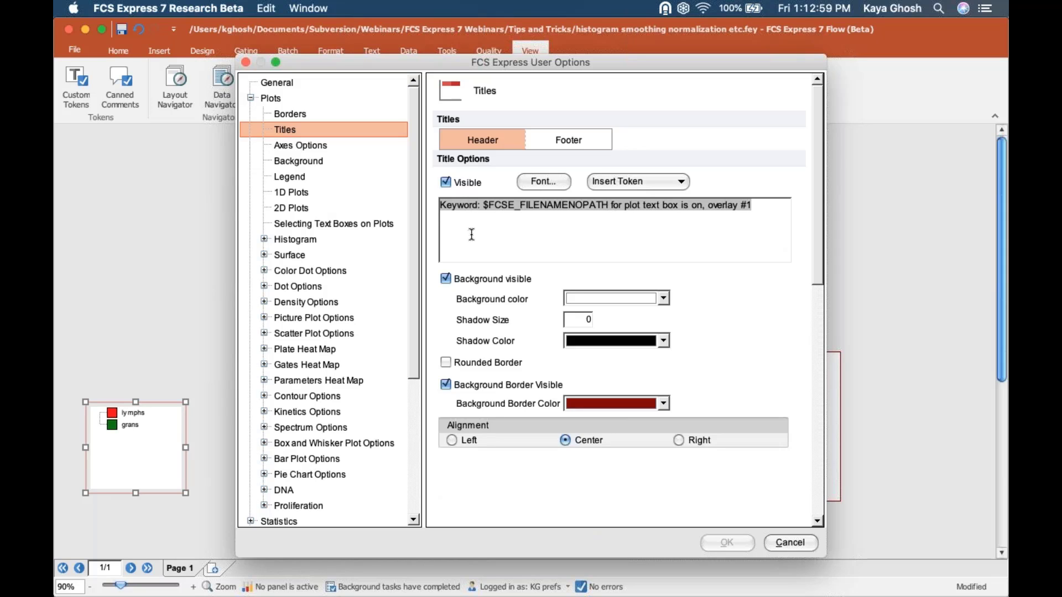
left_click(637, 177)
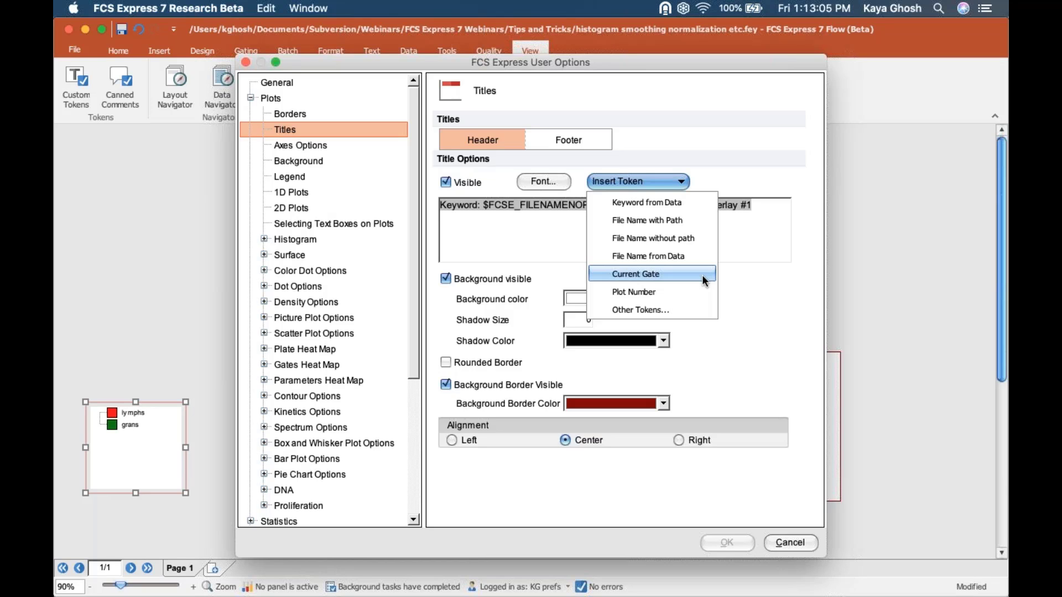
left_click(526, 224)
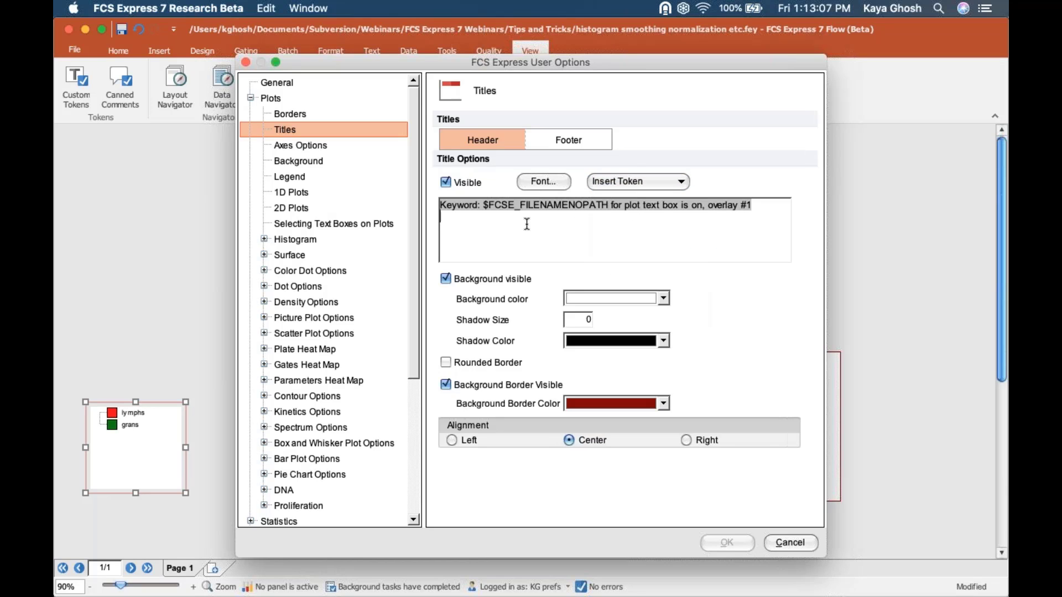
left_click(620, 178)
left_click(641, 273)
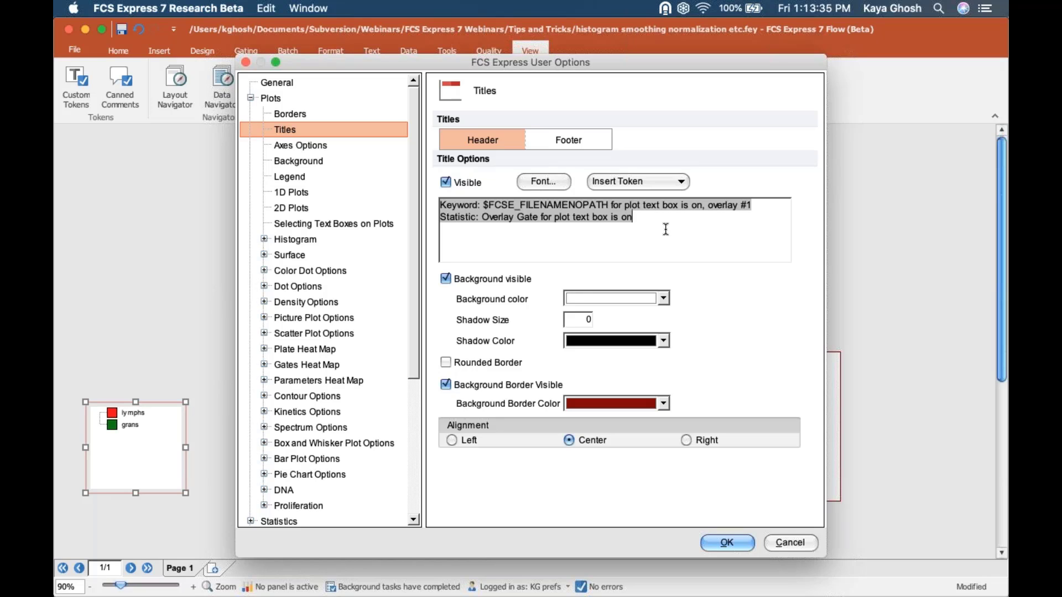
left_click(264, 239)
- In the histogram Overlays defaults, edit the first overlay's smoothing value to 10
left_click(293, 238)
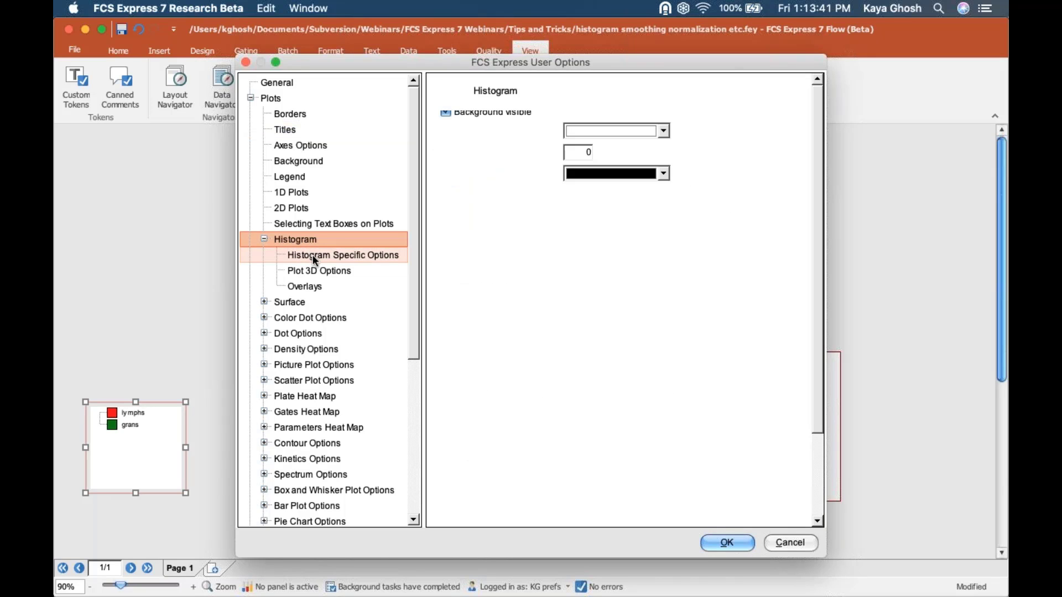
left_click(304, 286)
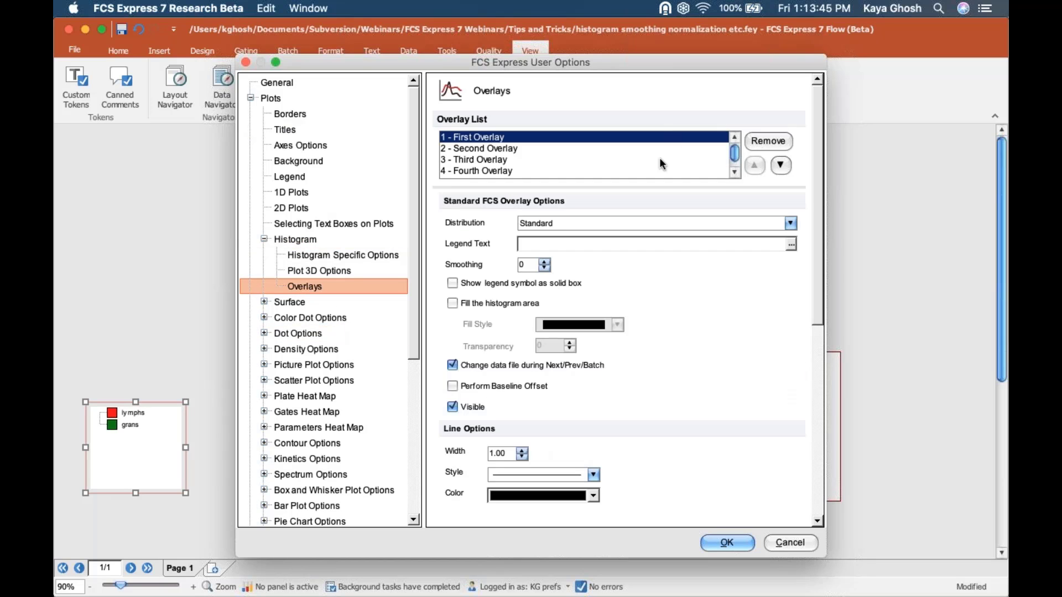
double_click(520, 266)
left_click(529, 268)
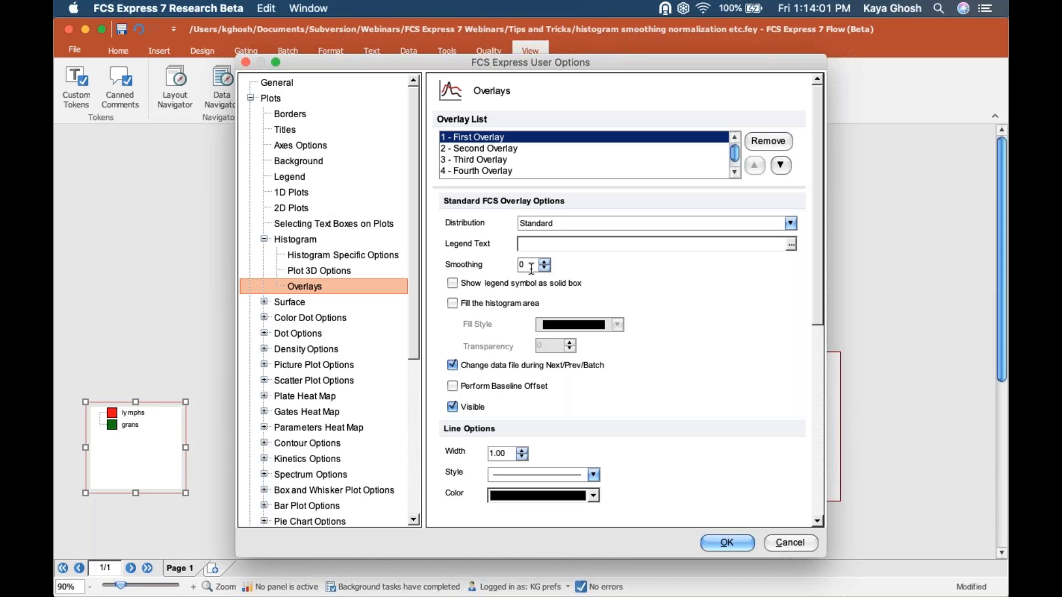
left_click_drag(531, 268, 503, 268)
type("6")
key("BackSpace")
type("100")
key("BackSpace")
- Select all four overlays and set their shared smoothing to 8
left_click(465, 146)
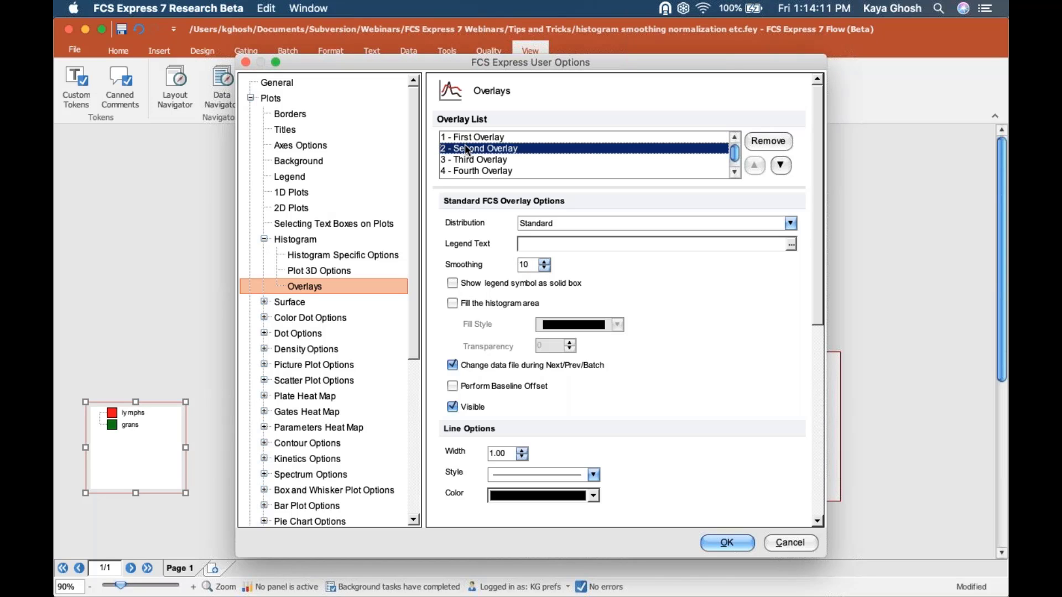
key("super+a")
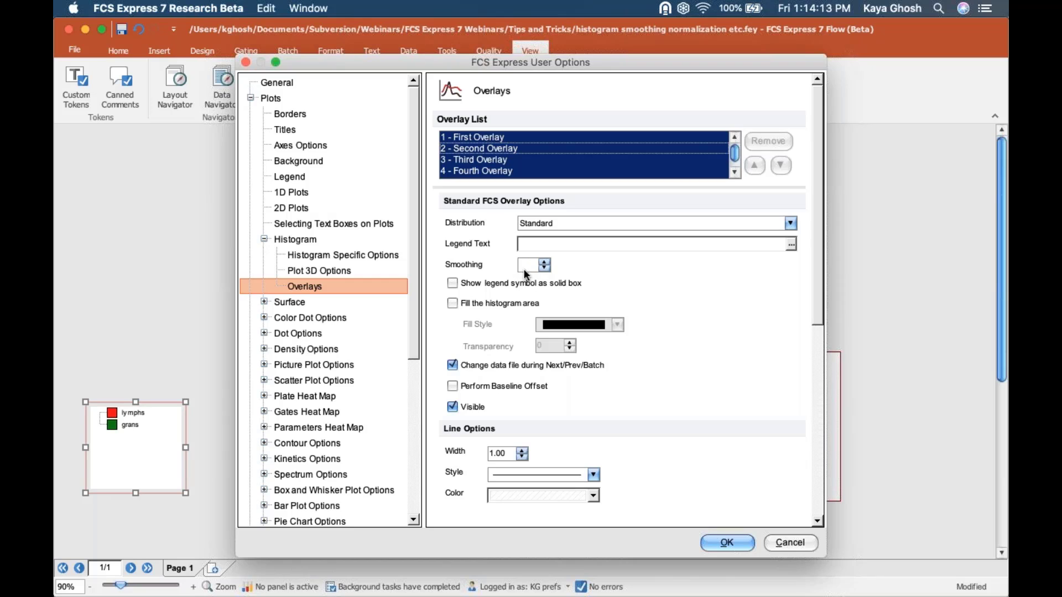
left_click(530, 262)
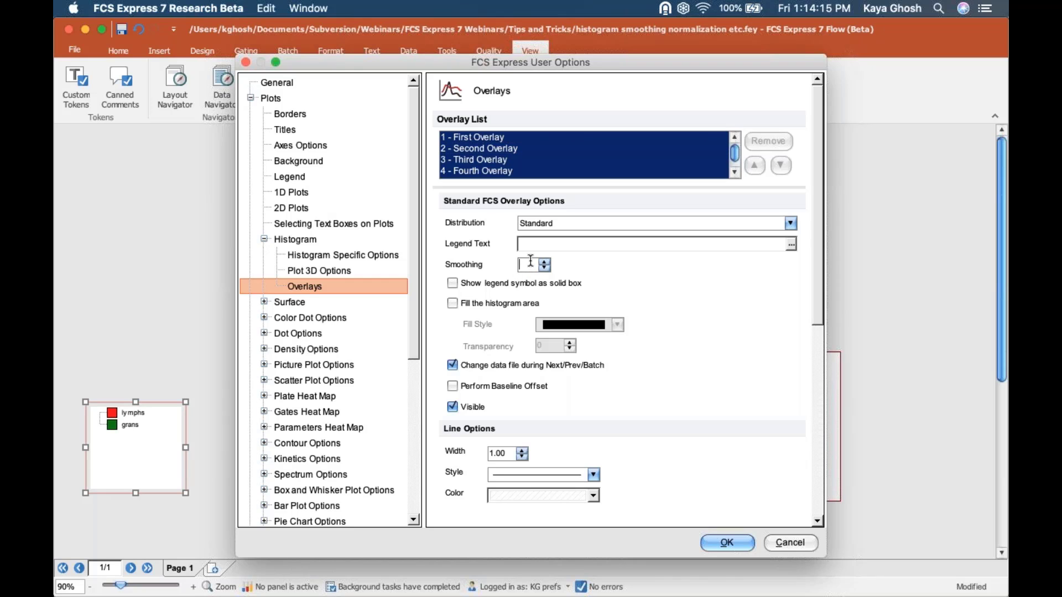
type("8")
left_click(358, 253)
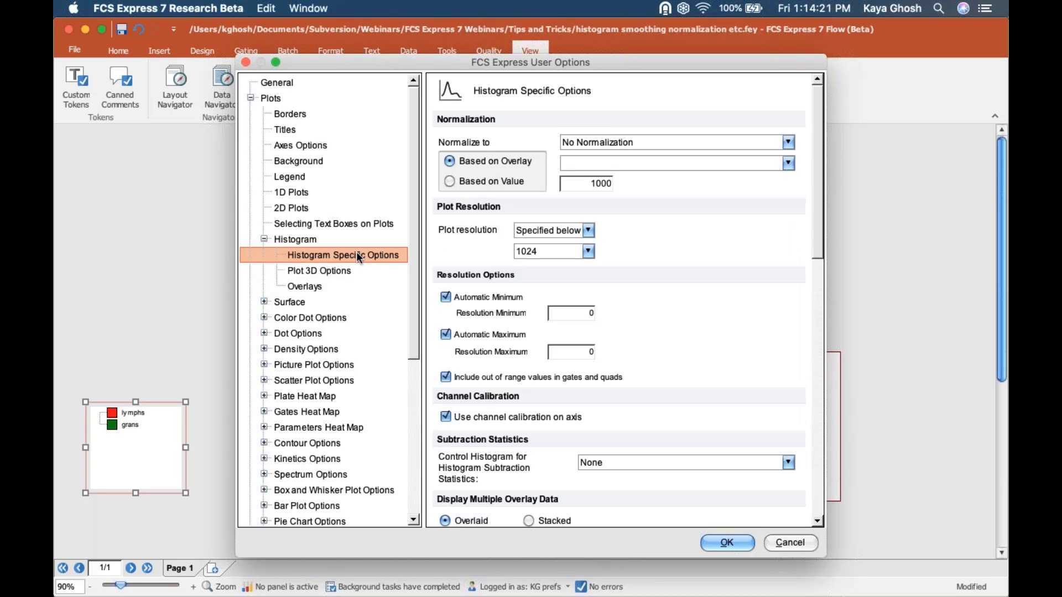
left_click(625, 141)
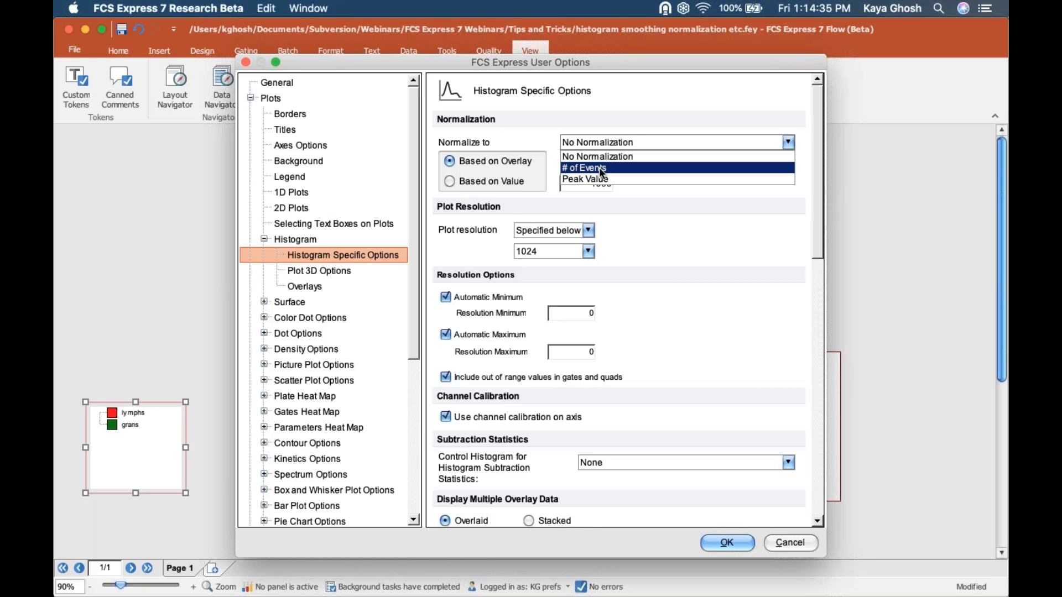
left_click(414, 272)
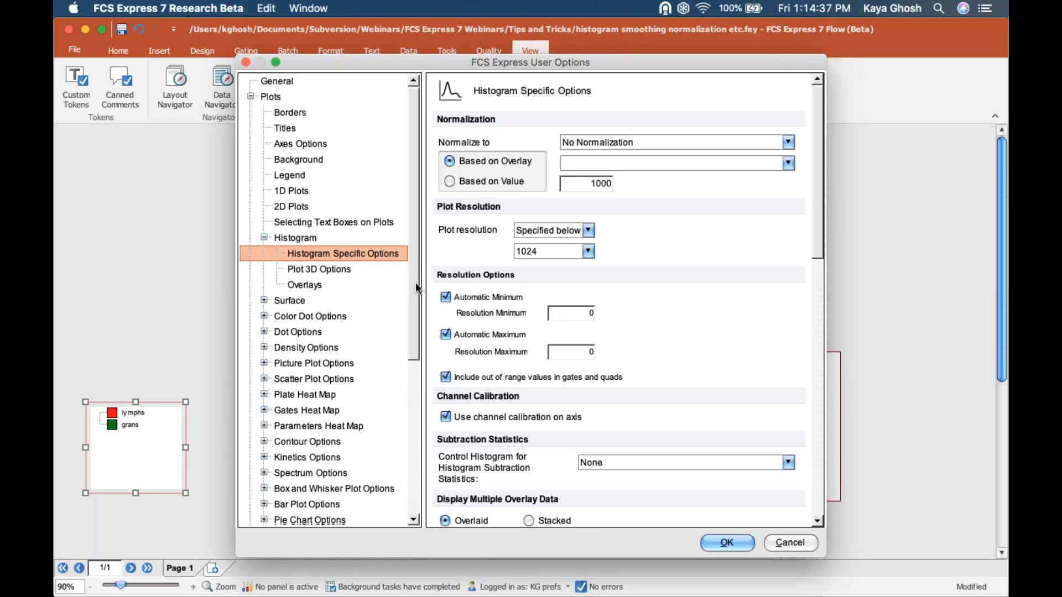
scroll(415, 282, "down", 1)
scroll(416, 298, "down", 5)
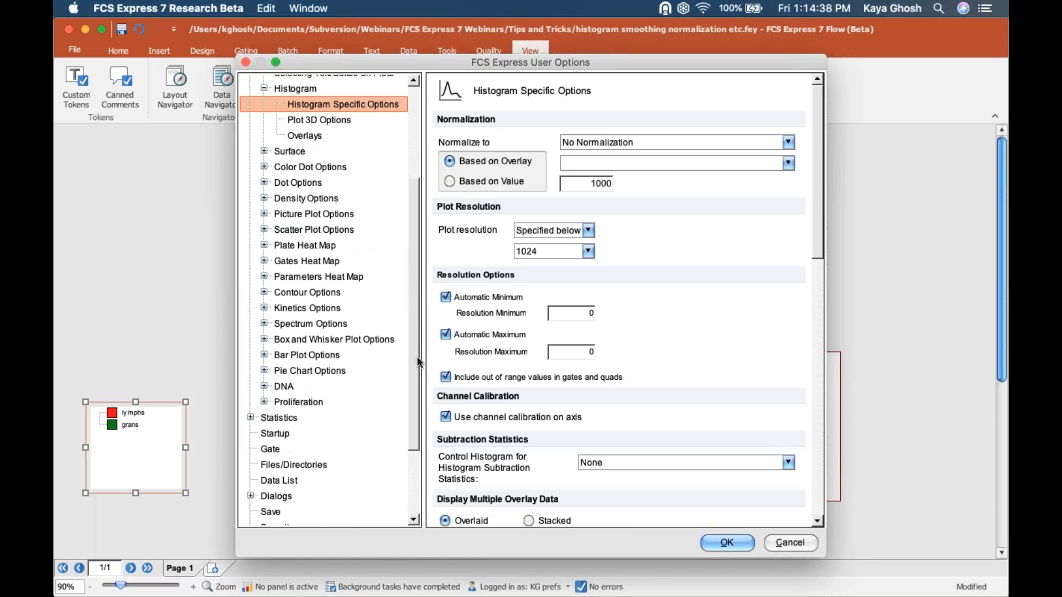
scroll(414, 335, "up", 4)
scroll(409, 339, "down", 3)
scroll(413, 423, "down", 3)
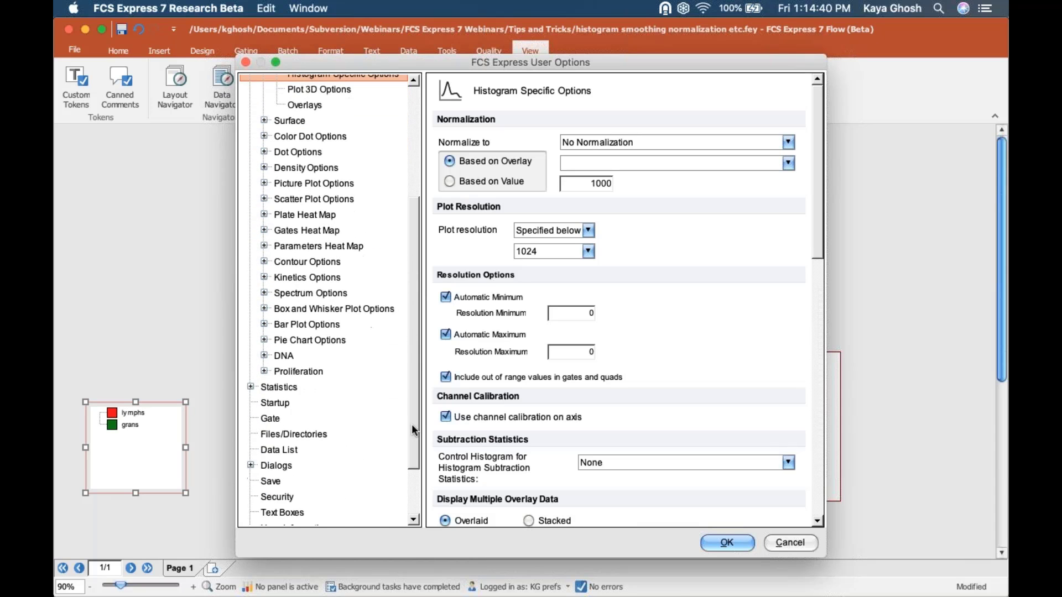
scroll(410, 349, "up", 3)
scroll(407, 330, "up", 2)
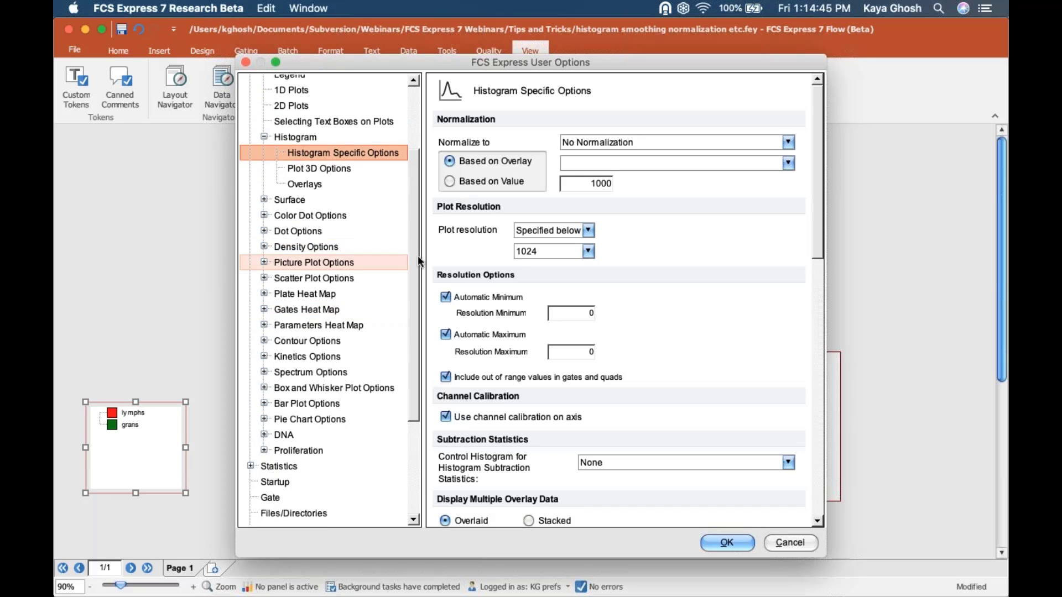
scroll(414, 354, "down", 5)
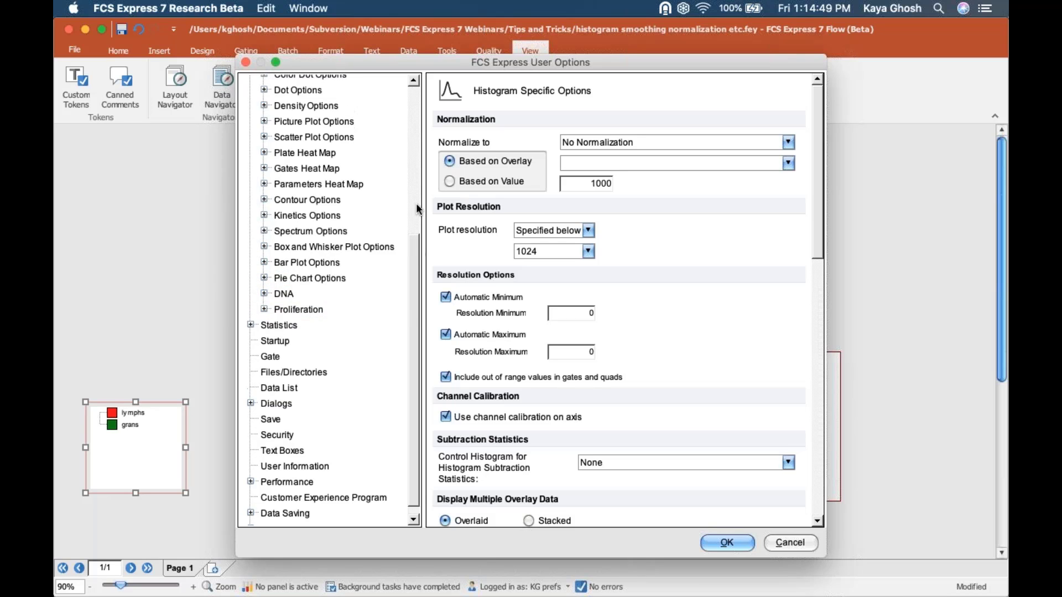
scroll(415, 205, "up", 5)
scroll(412, 217, "down", 5)
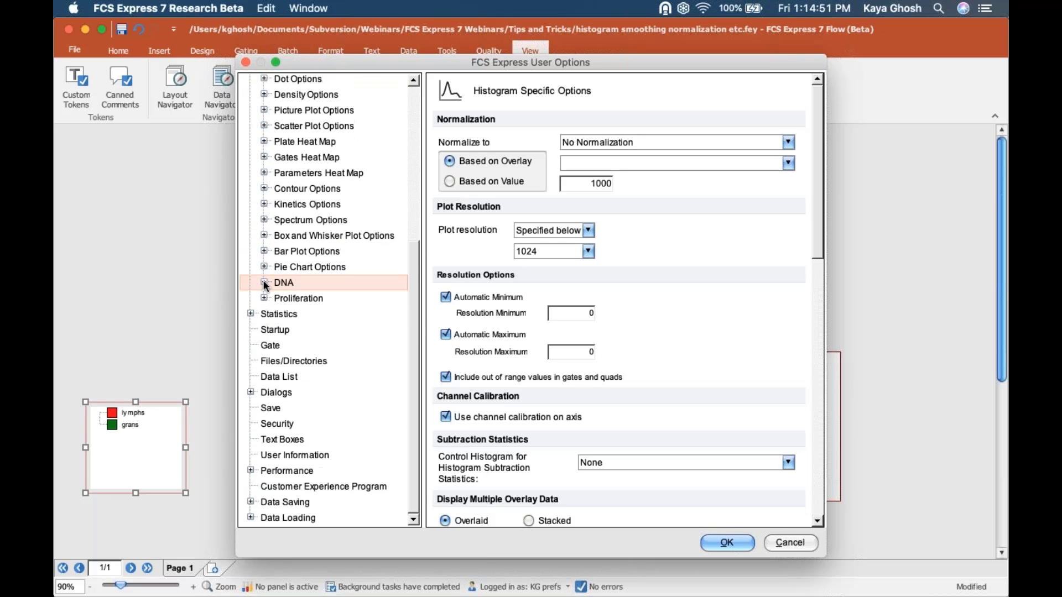
- Browse the DNA General and Overlays pages, ending on Position Markers with G1 Mean and G2 Mean
left_click(264, 283)
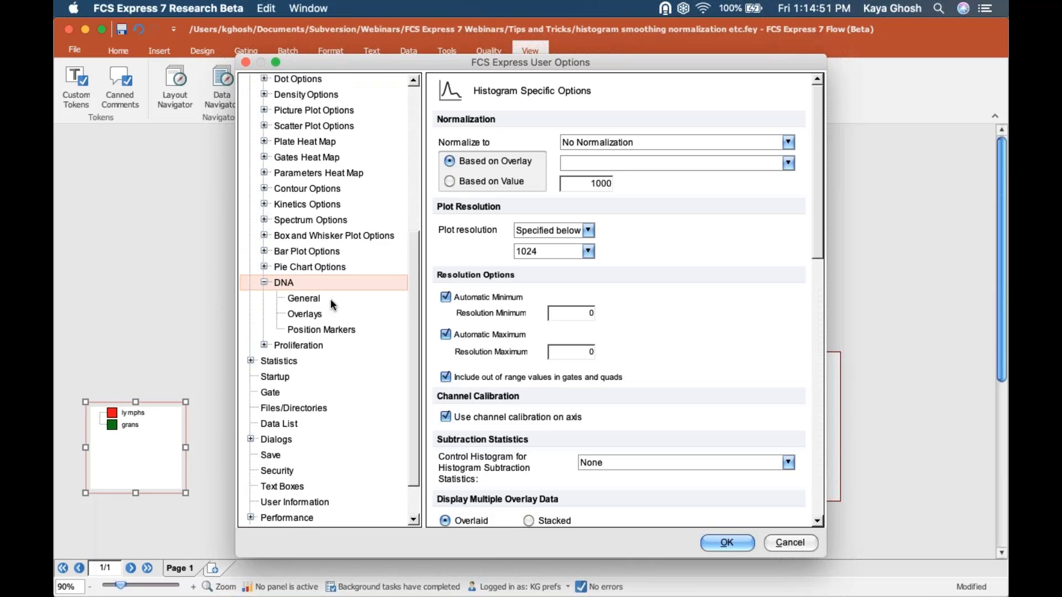
left_click(284, 282)
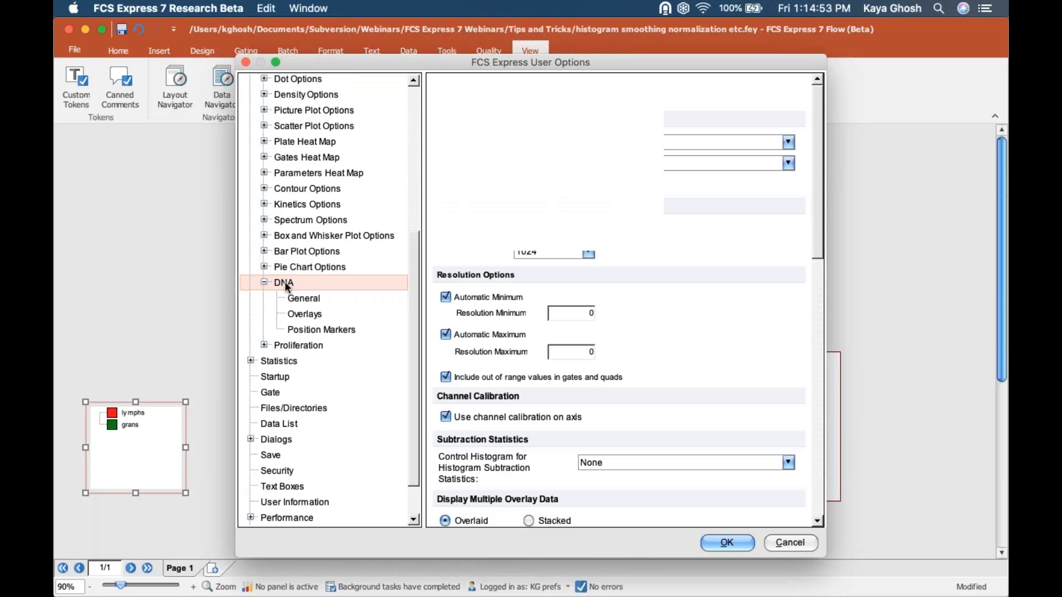
left_click(311, 299)
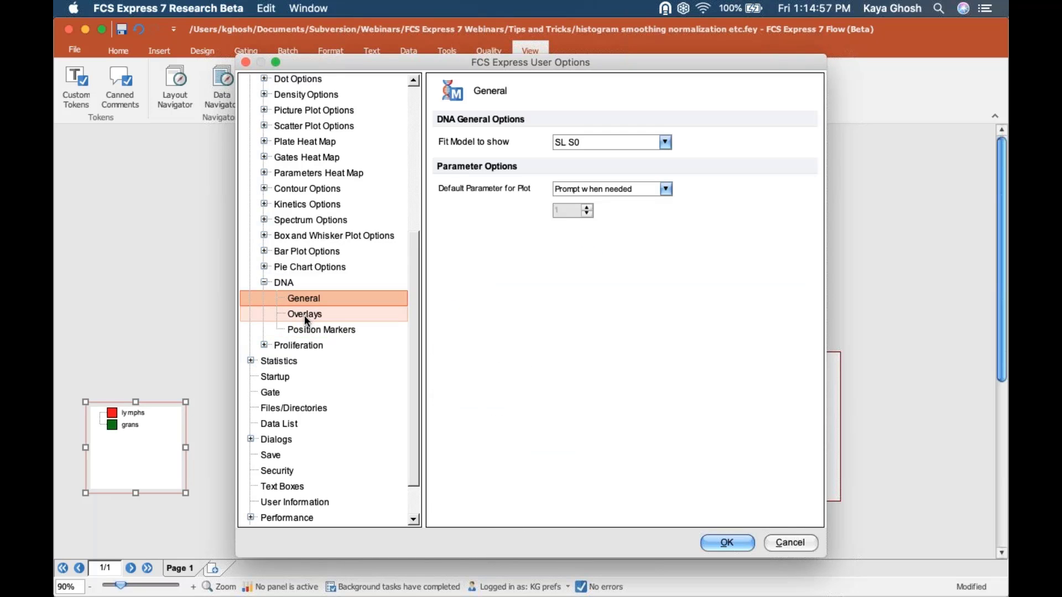
left_click(304, 315)
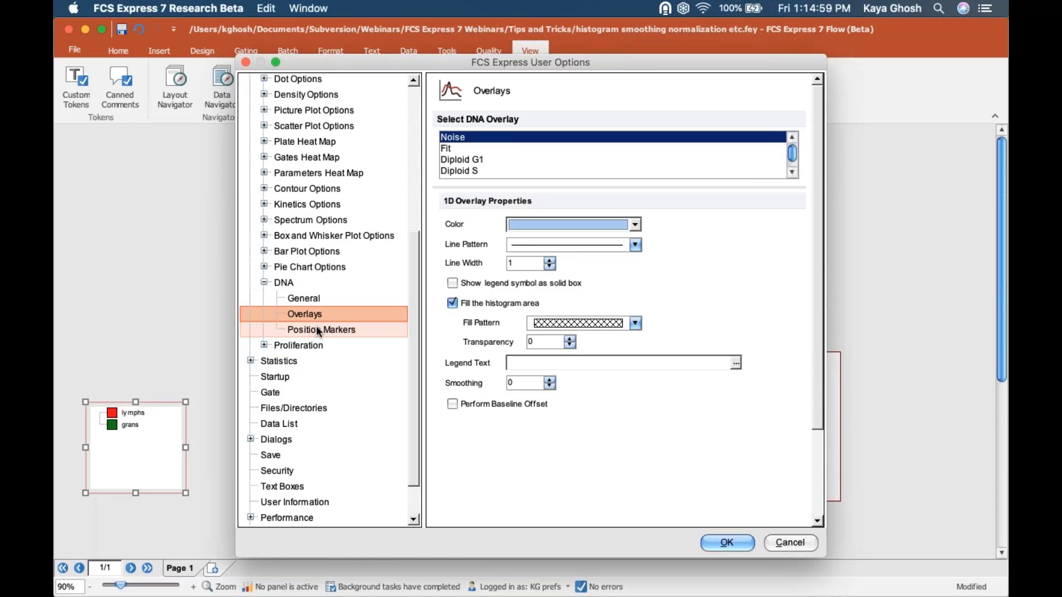
left_click(319, 330)
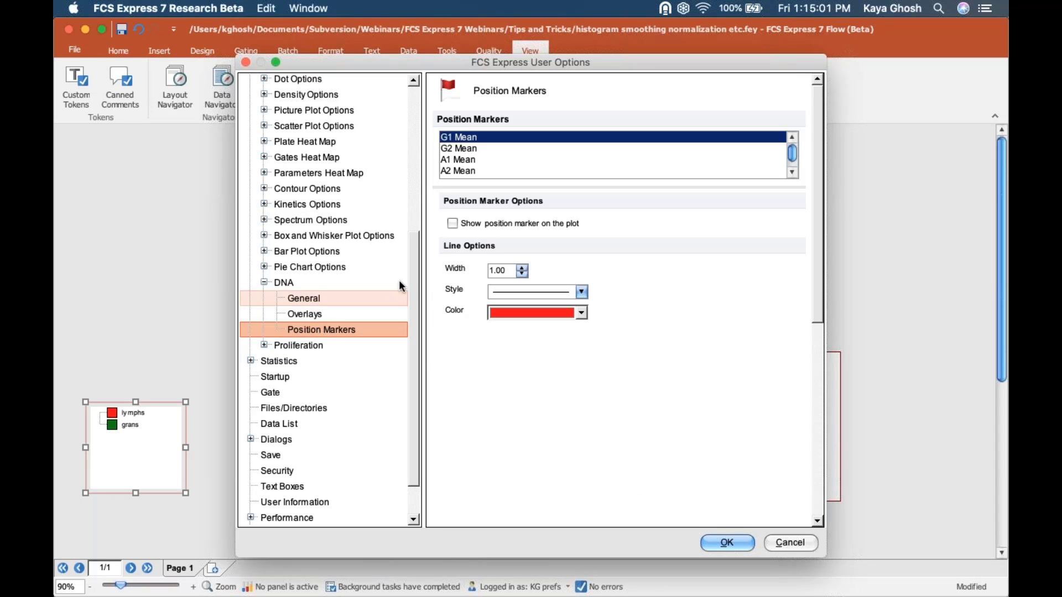
scroll(413, 175, "up", 6)
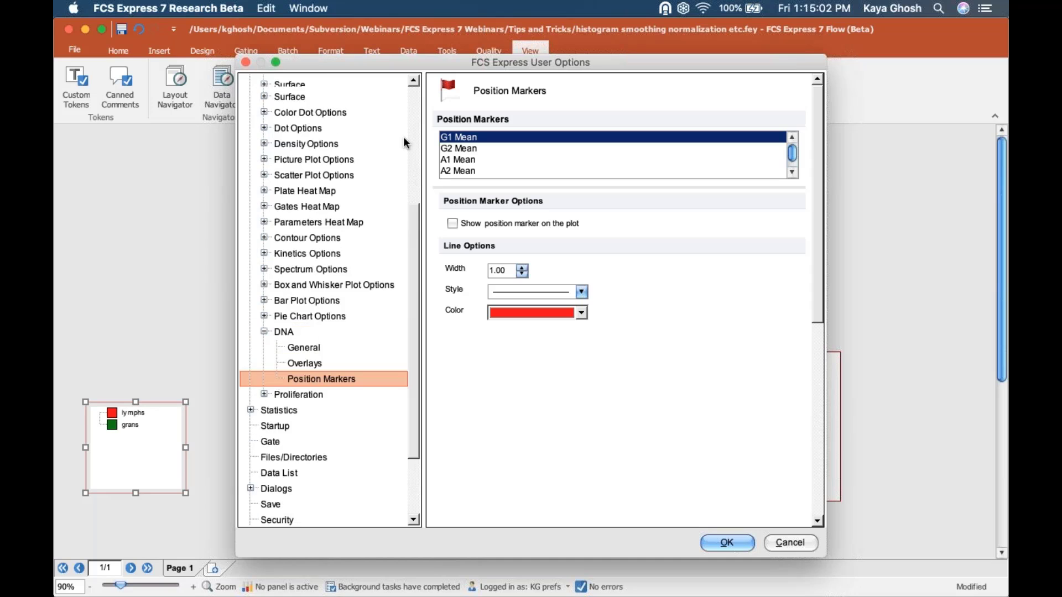
left_click_drag(414, 176, 421, 310)
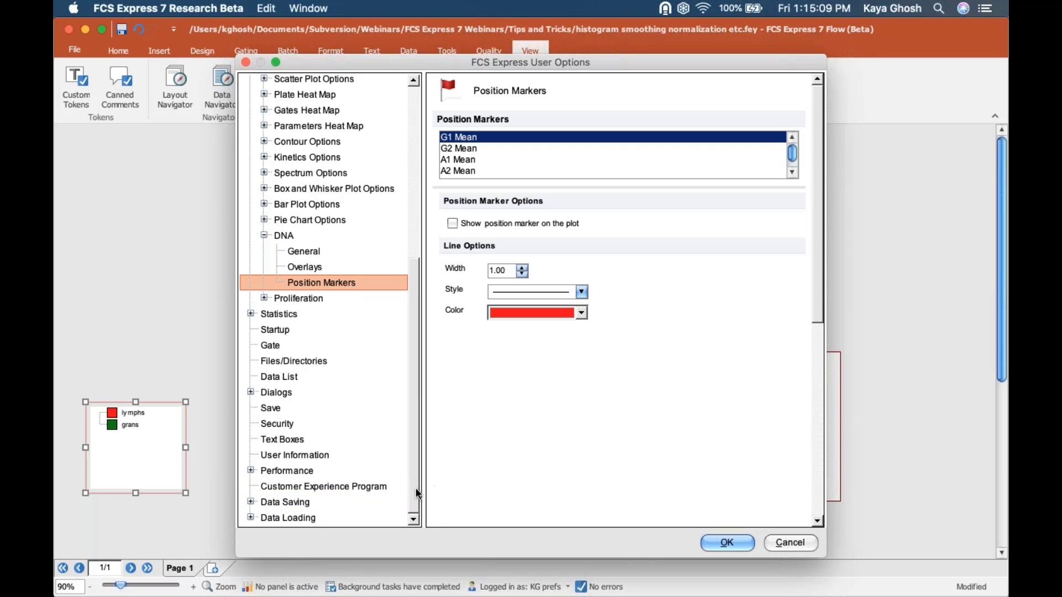
- Show the Data Loading > FCS File Options > Instrument Specific Settings for Default FCS 3.0
left_click(251, 517)
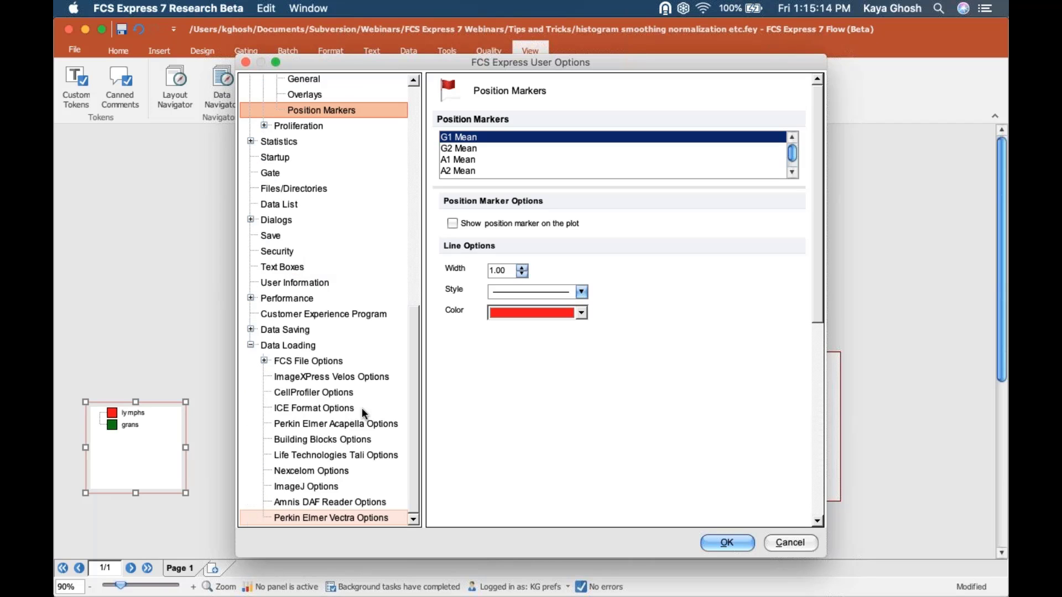
left_click(264, 361)
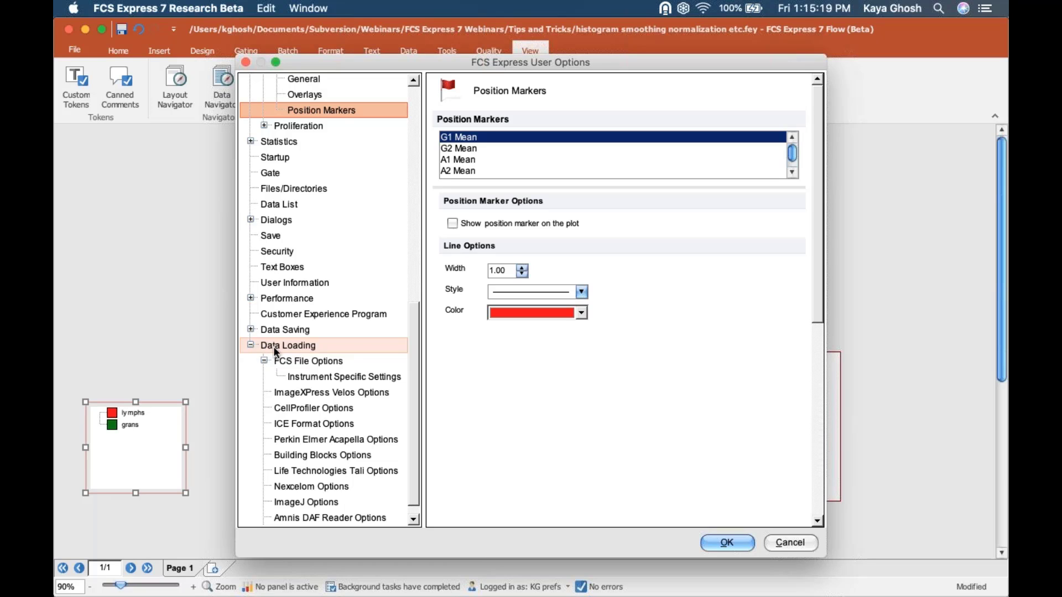
left_click(273, 346)
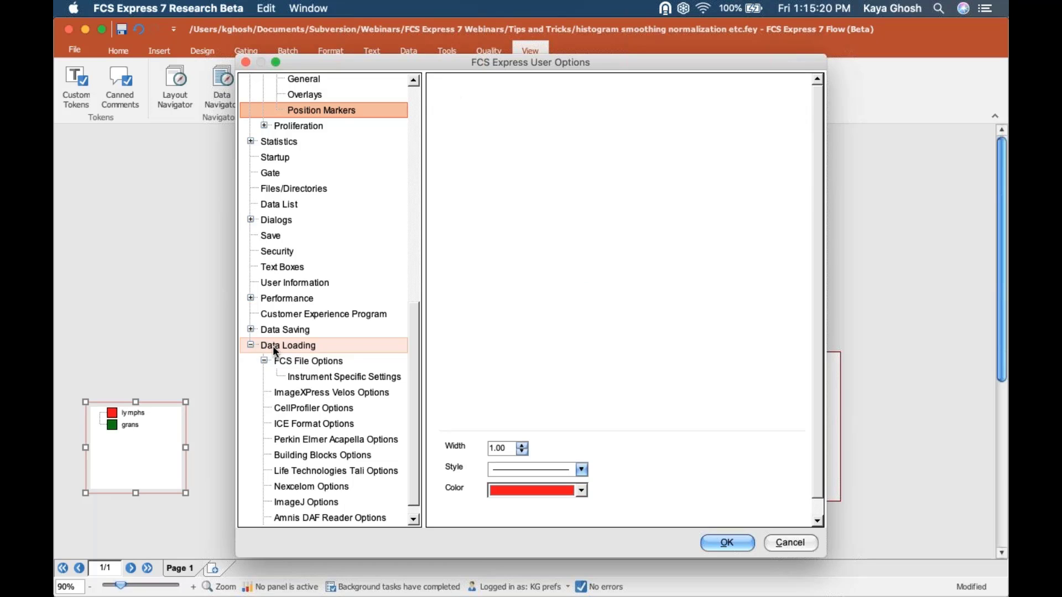
left_click(307, 360)
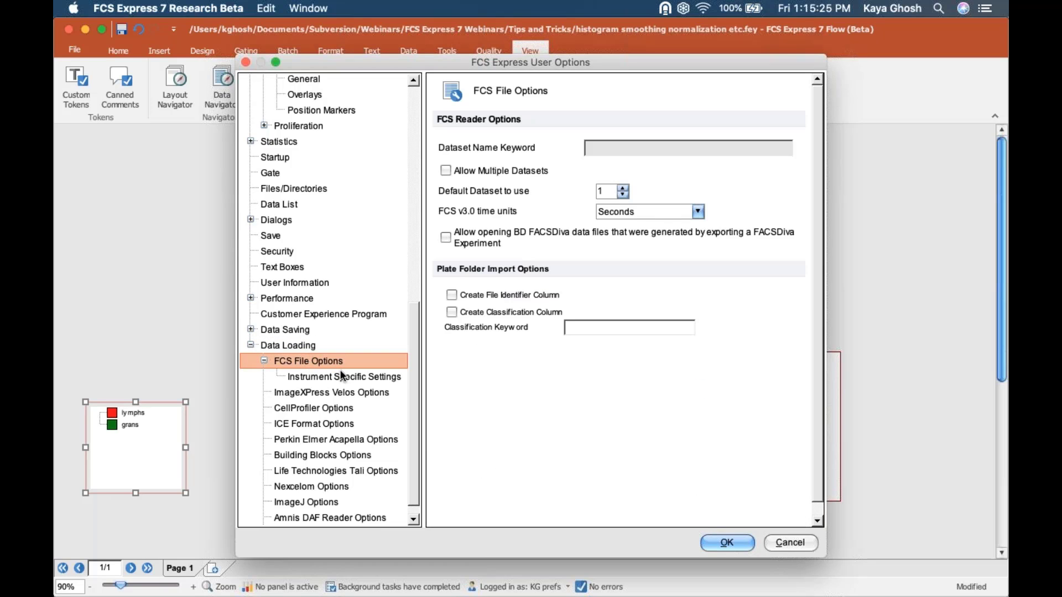
left_click(344, 377)
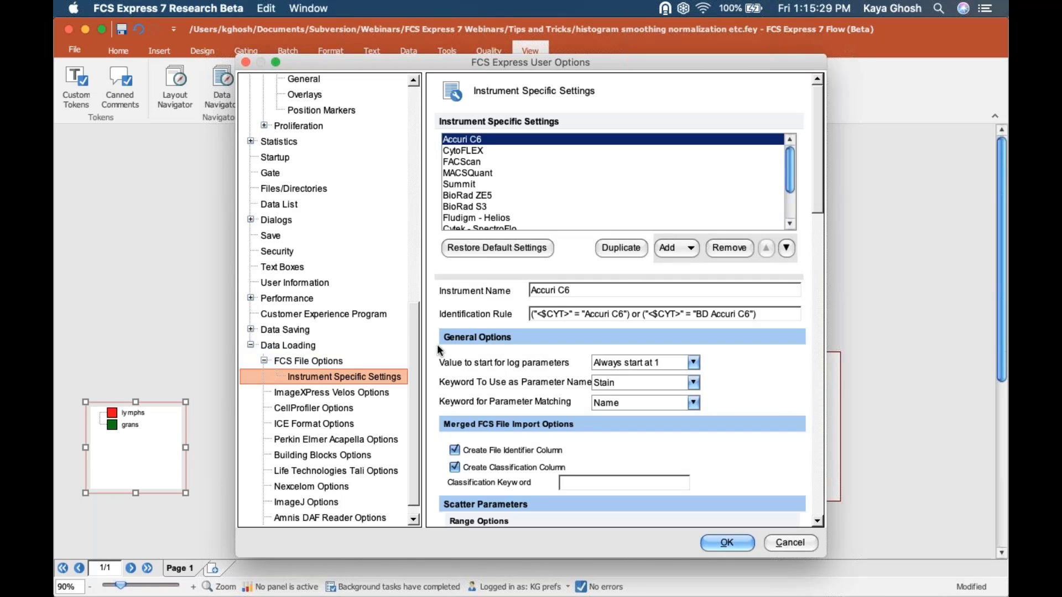
left_click_drag(792, 165, 791, 203)
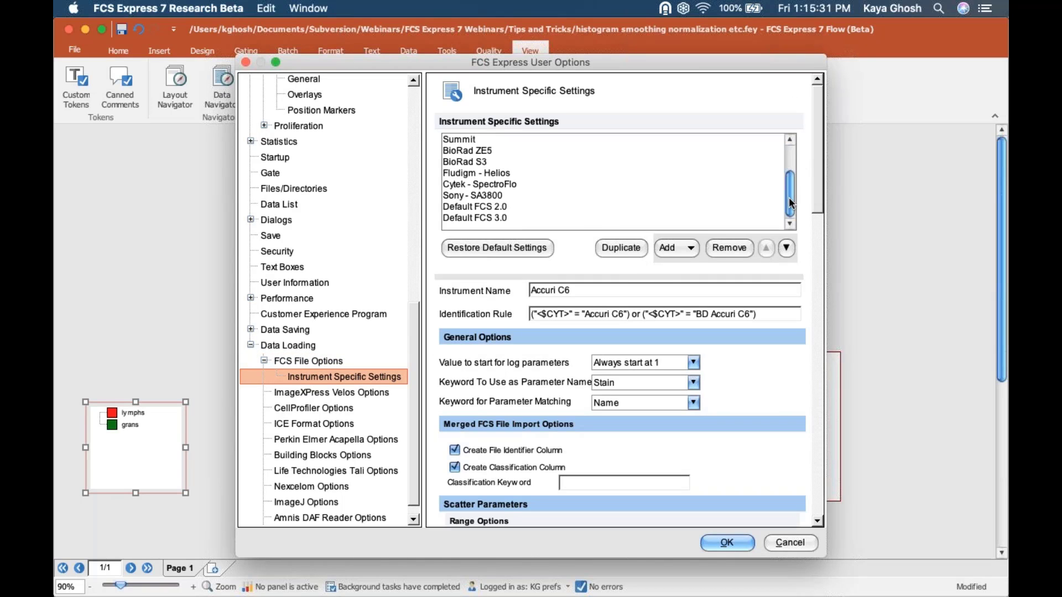
left_click(494, 219)
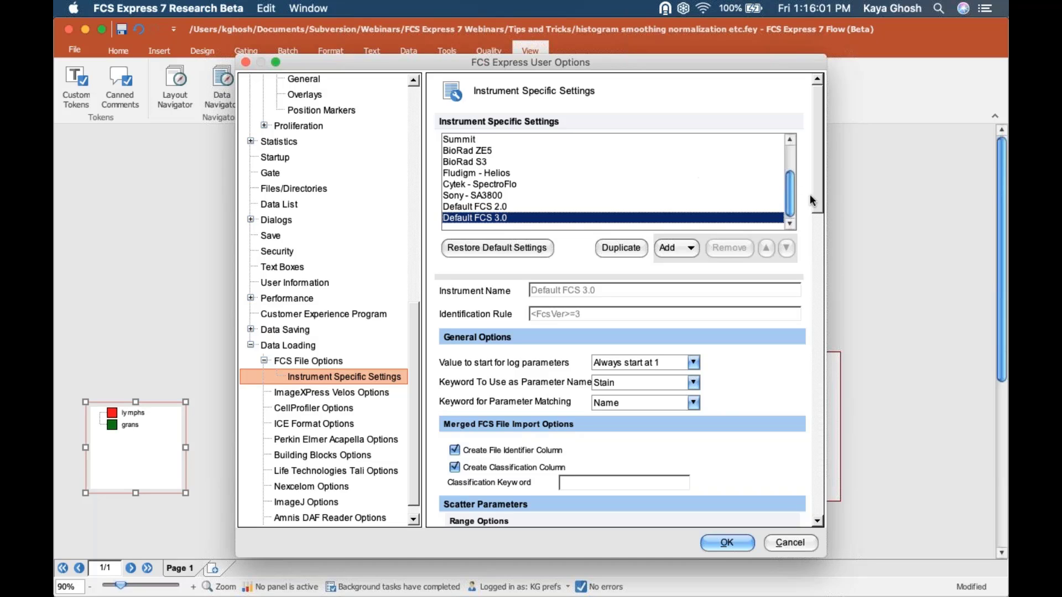
left_click_drag(790, 196, 791, 160)
left_click_drag(787, 162, 789, 212)
left_click(467, 173)
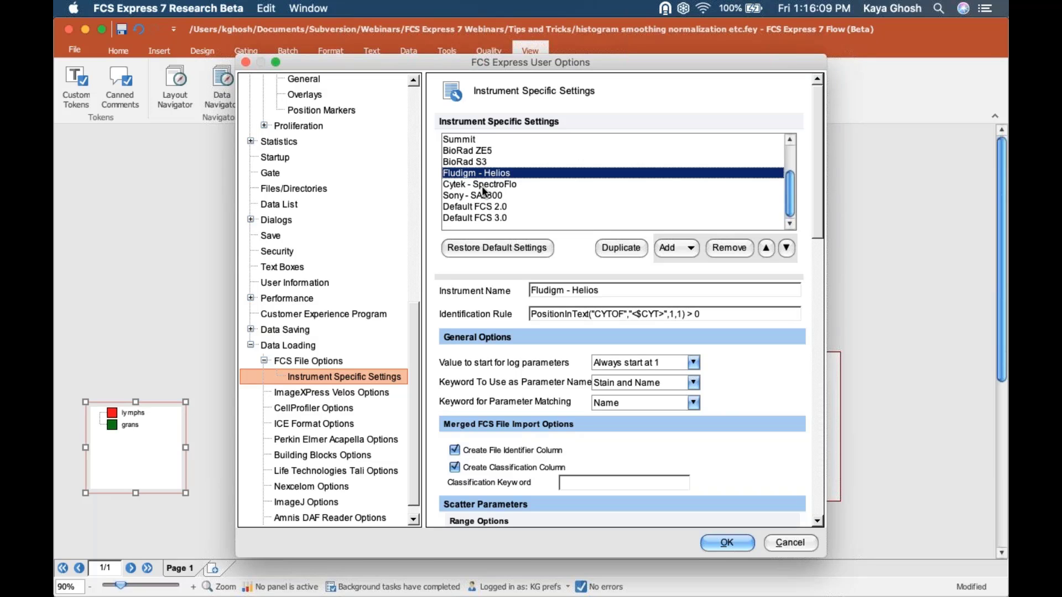
left_click(482, 185)
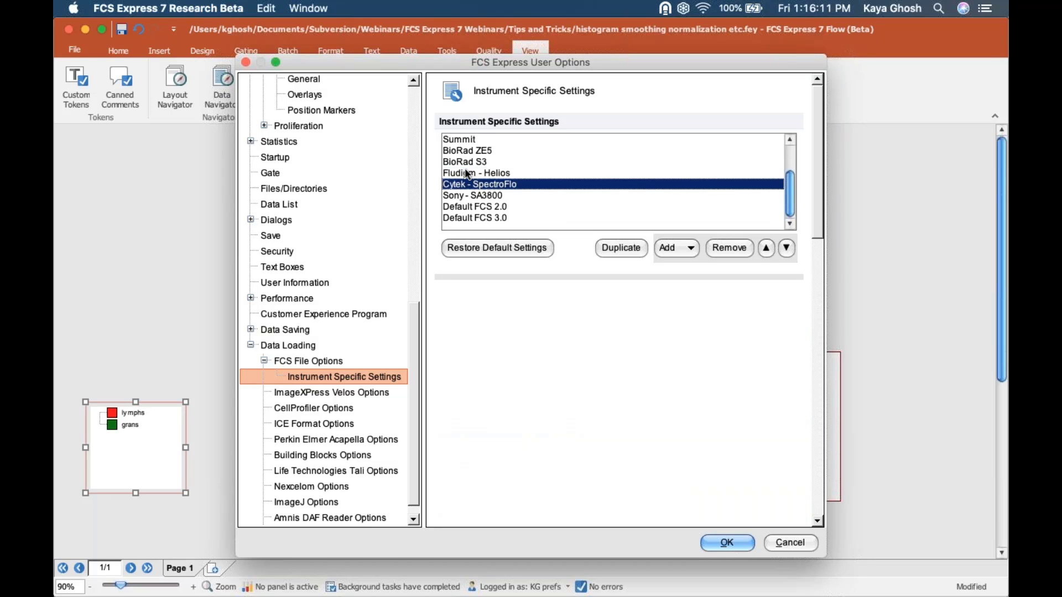
left_click(508, 175)
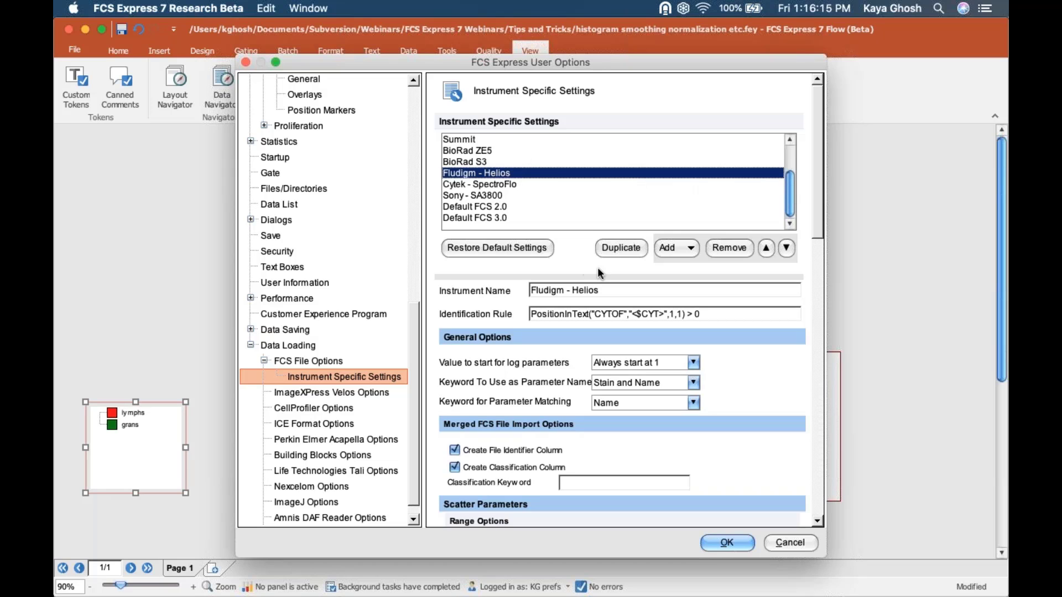
left_click_drag(816, 208, 798, 146)
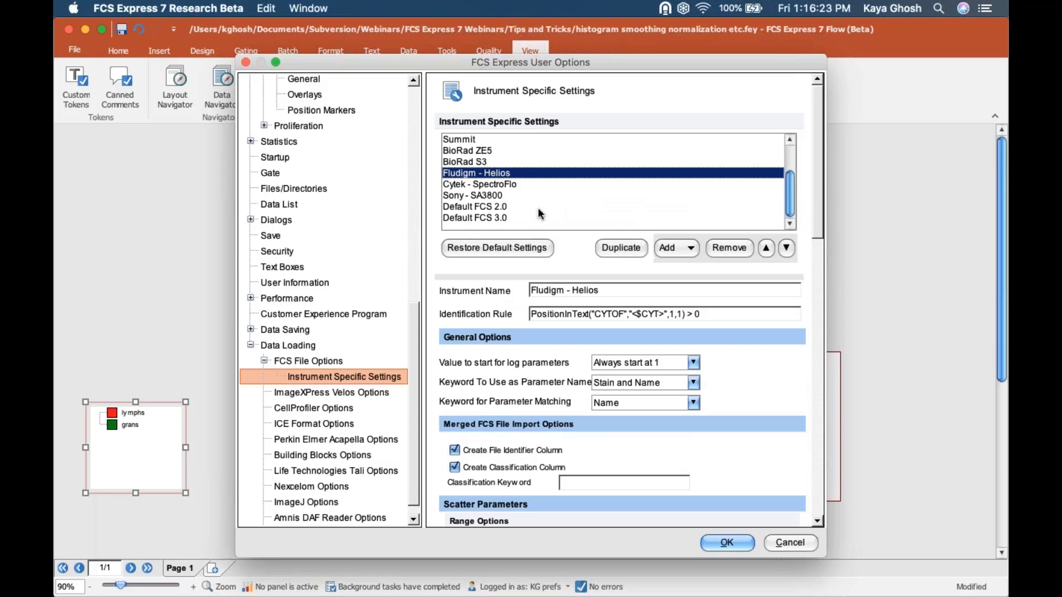
left_click(487, 217)
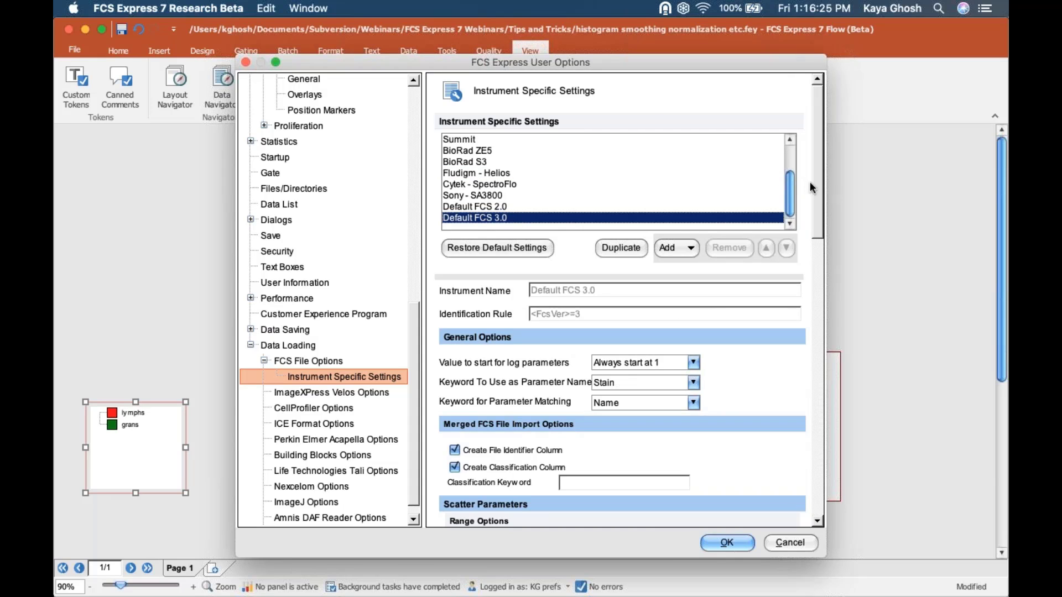
scroll(821, 218, "down", 3)
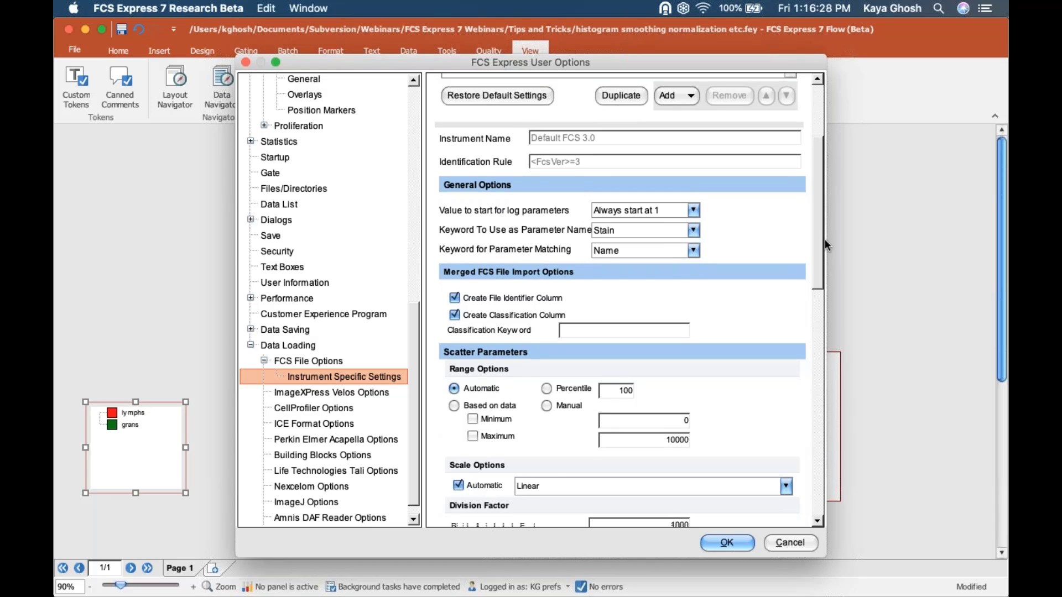
scroll(824, 239, "down", 1)
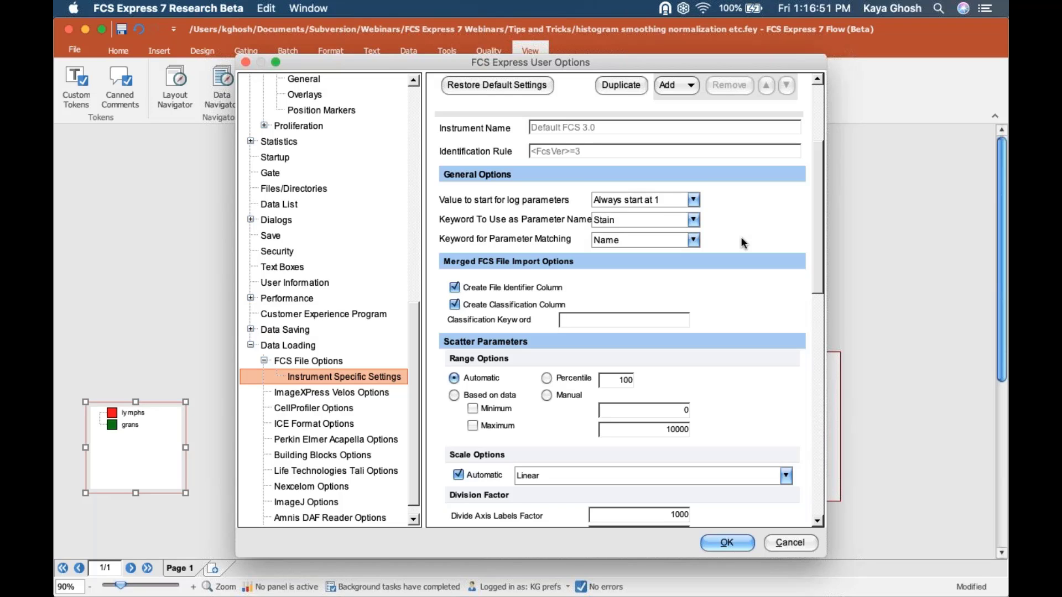
- Set Keyword To Use as Parameter Name to 'Stain and Name' and confirm with OK
left_click(693, 220)
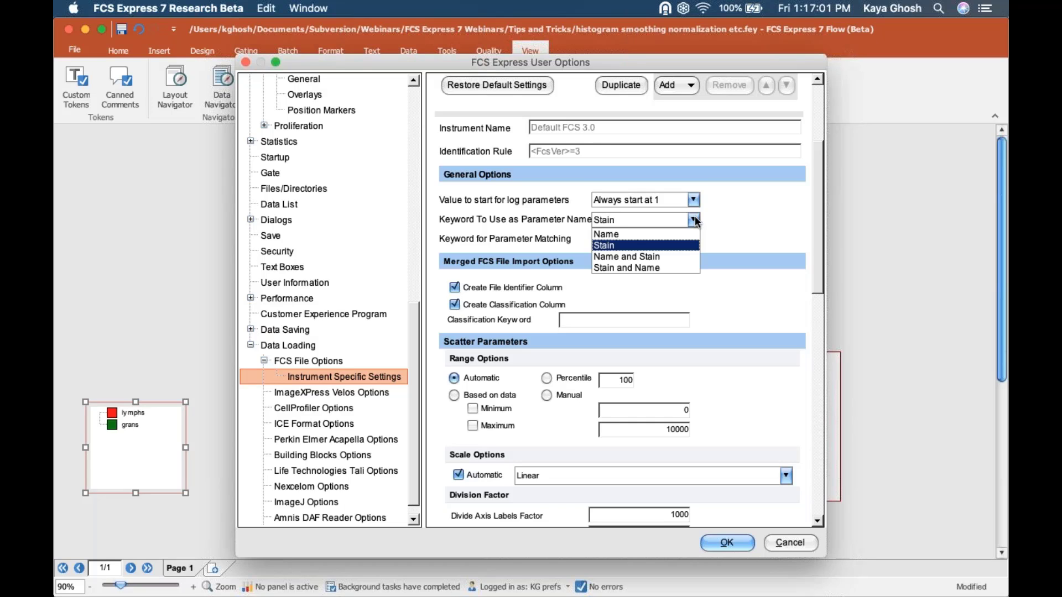
left_click(634, 267)
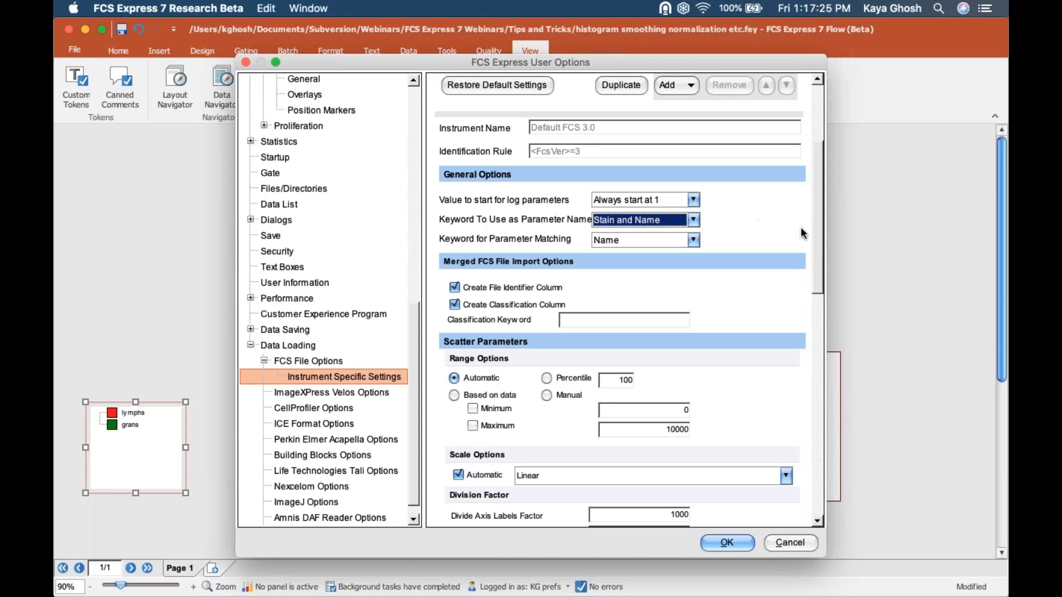
left_click_drag(818, 236, 817, 224)
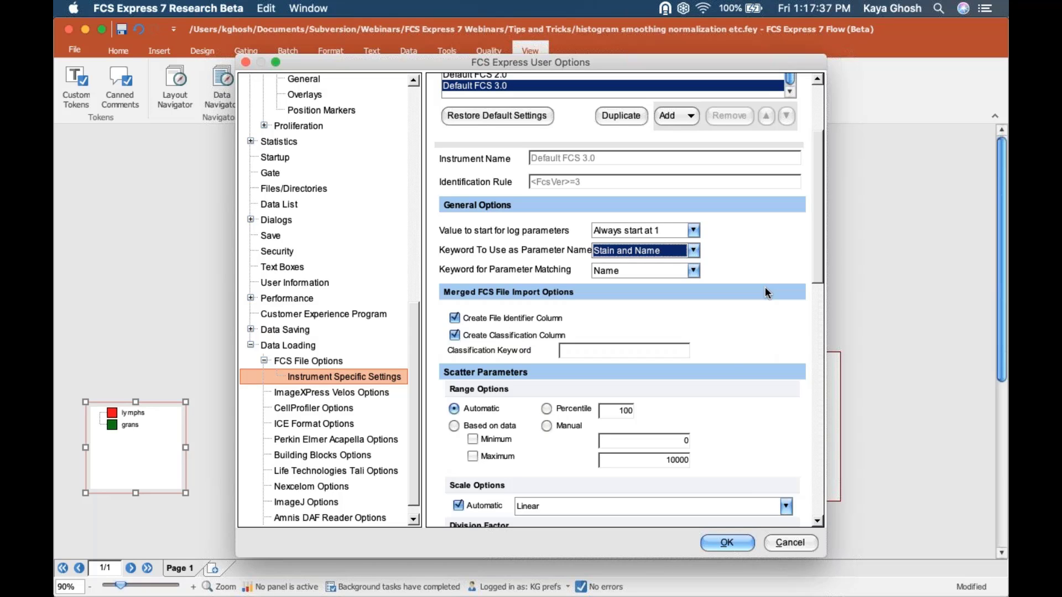
left_click(692, 251)
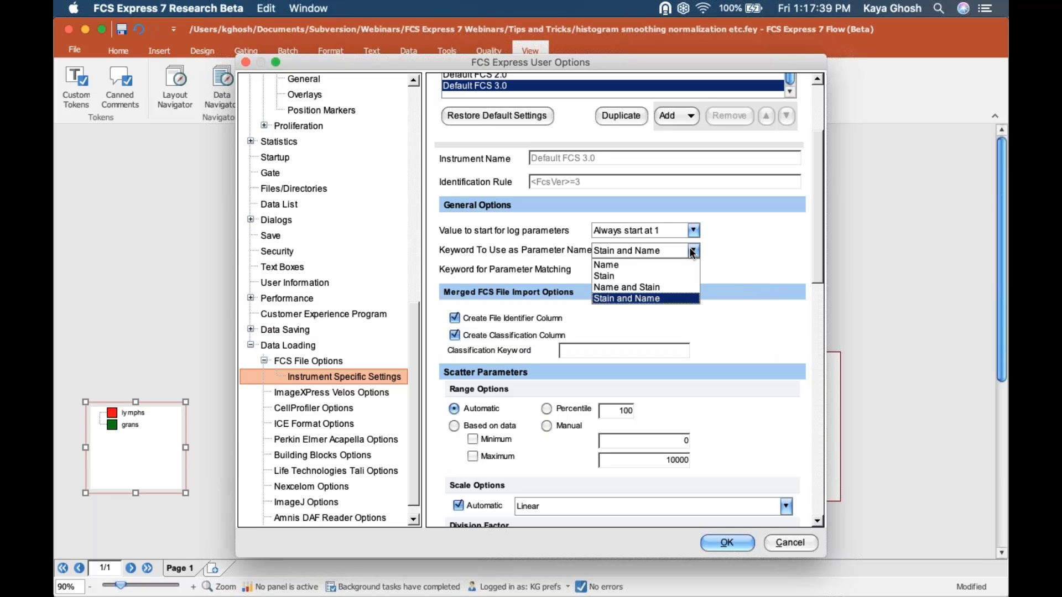
left_click(693, 252)
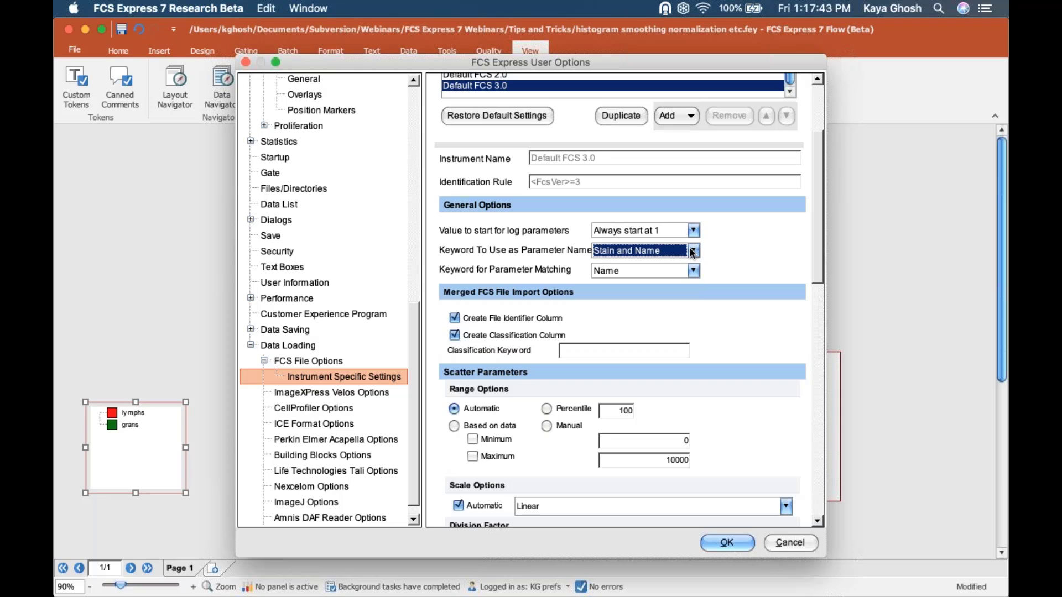
left_click(726, 543)
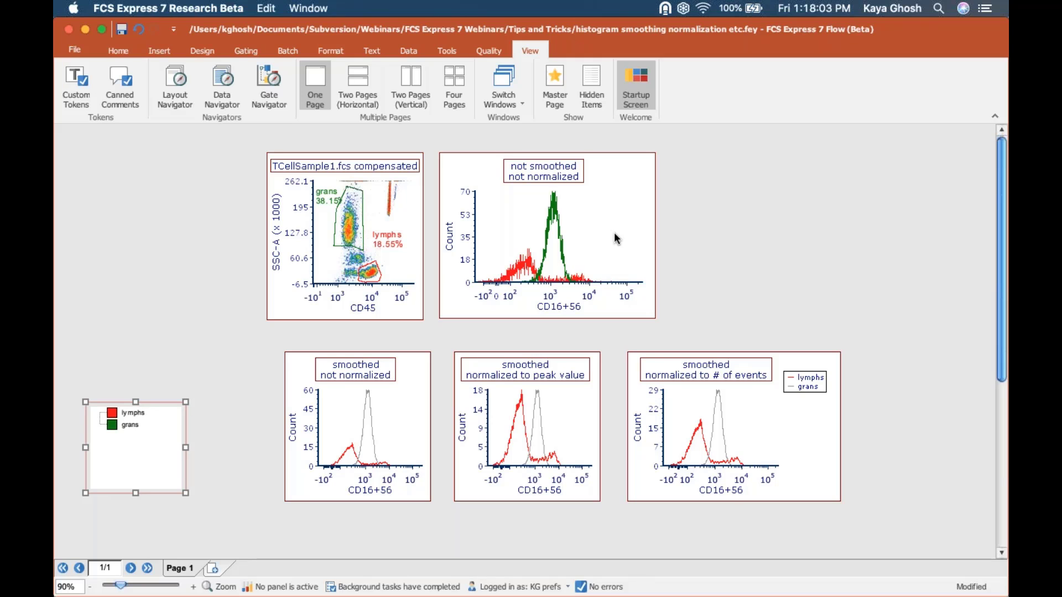
left_click(481, 292)
left_click(392, 311)
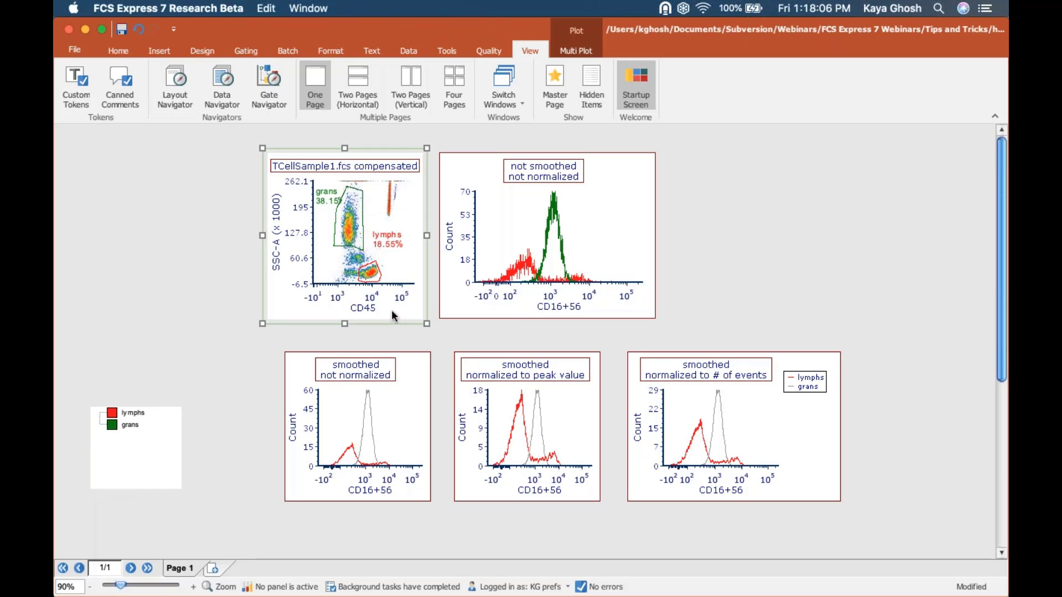
left_click(505, 314)
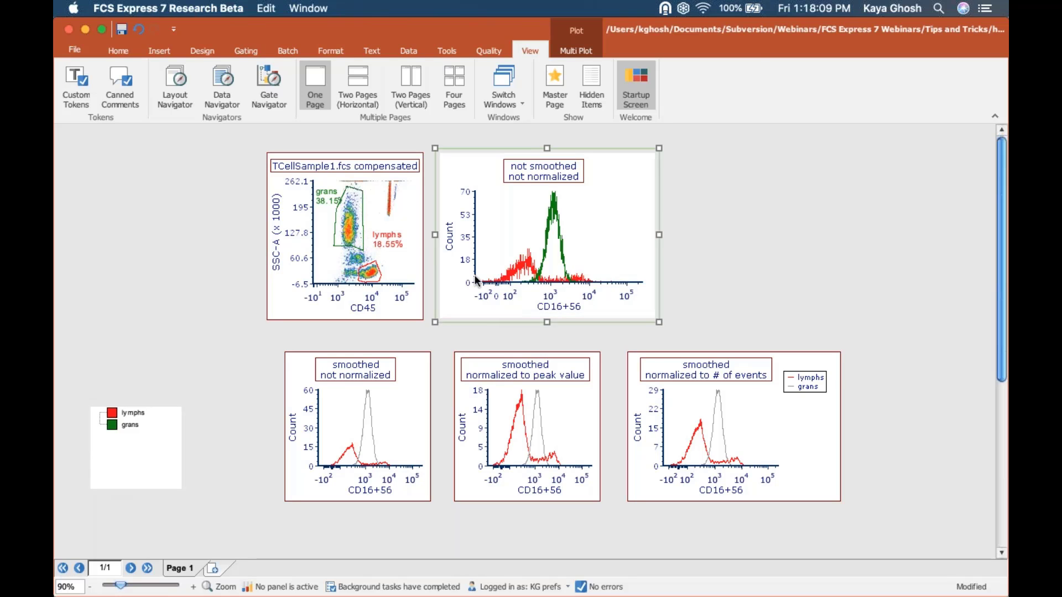
left_click(400, 53)
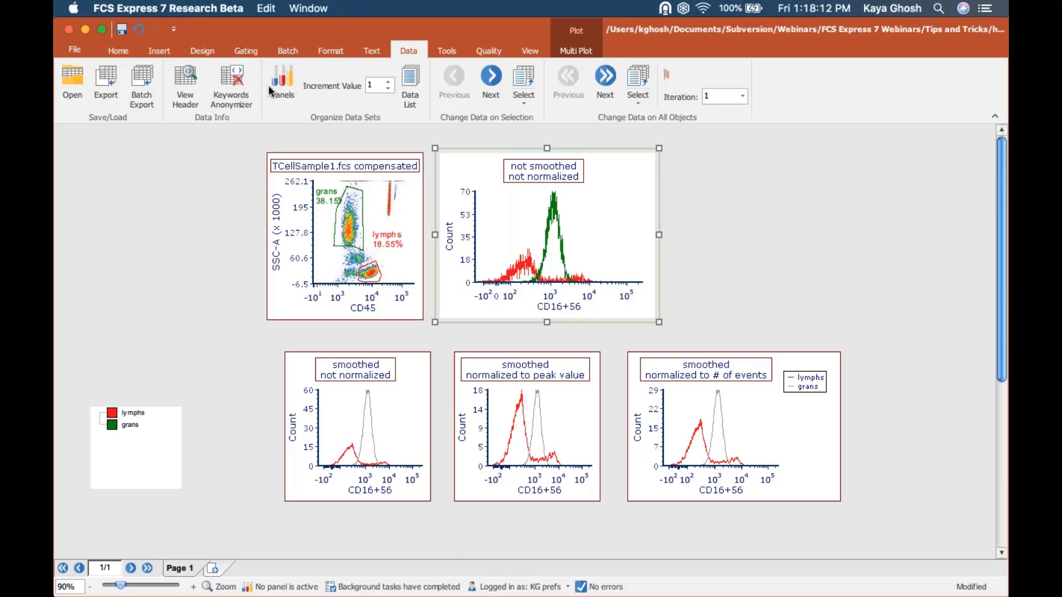
left_click(185, 86)
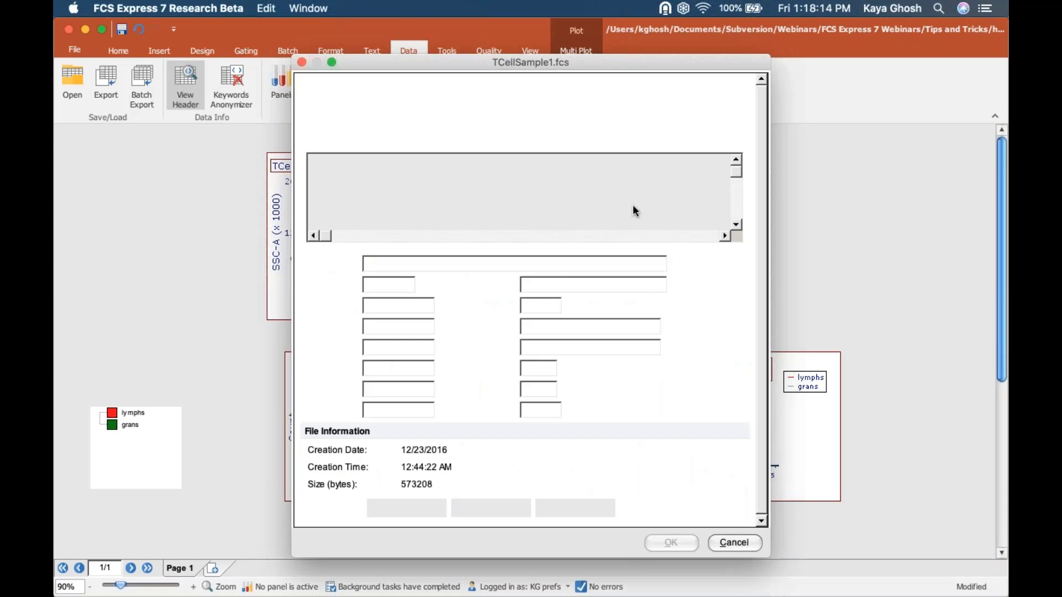
left_click(570, 200)
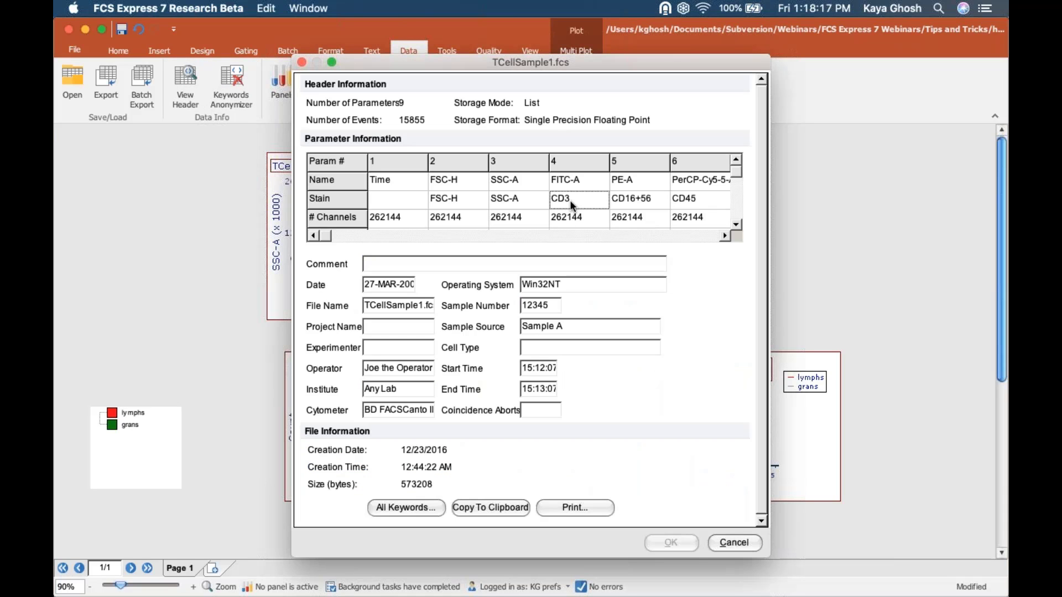
double_click(574, 201)
left_click(588, 178)
double_click(605, 178)
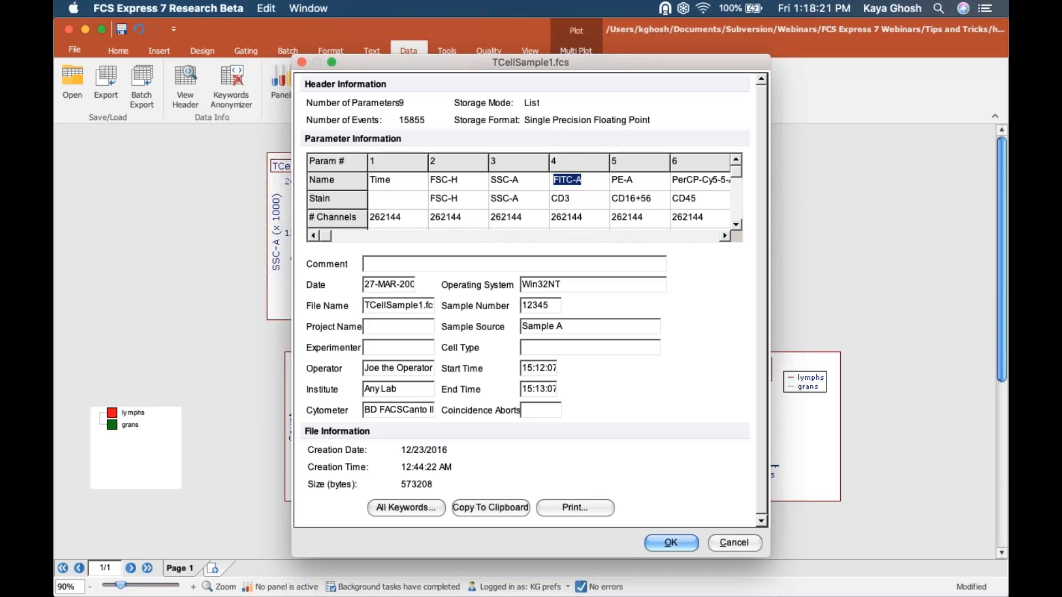
left_click(737, 543)
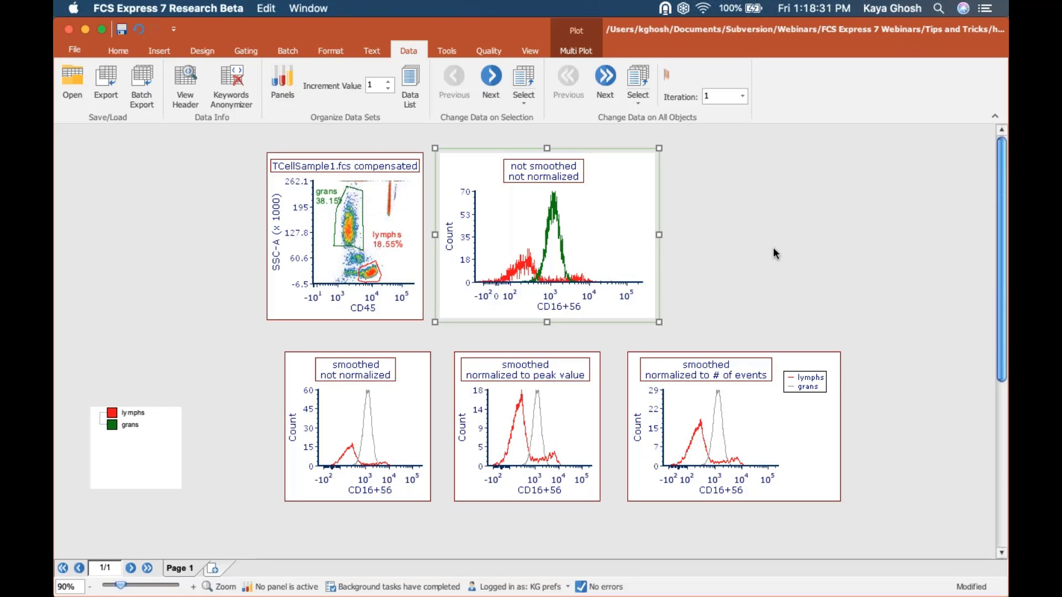
- Advance all plots on the layout to the next data file, TCellSample2.fcs
left_click(606, 81)
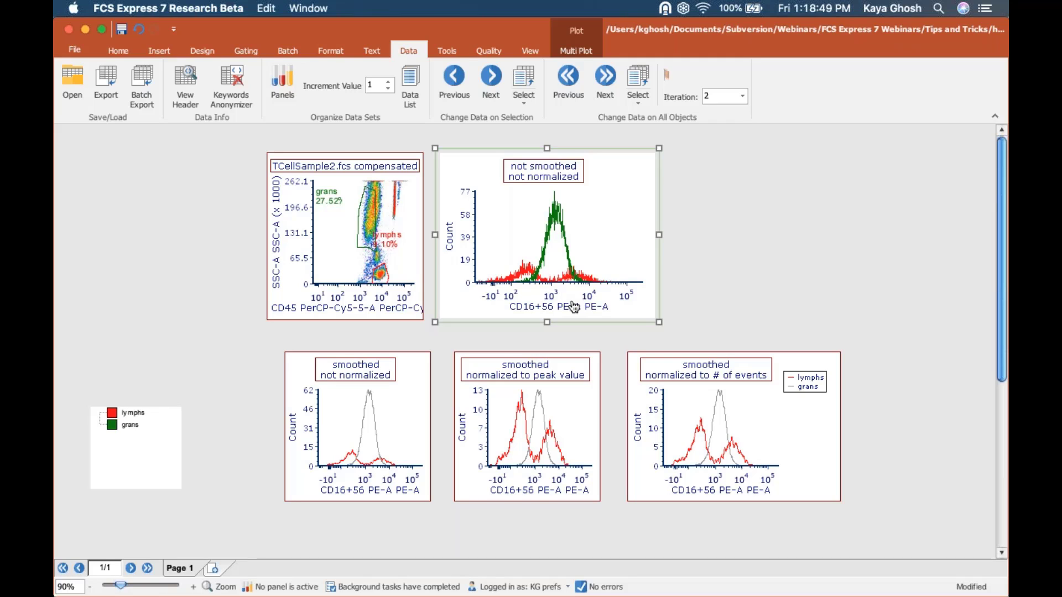
left_click(447, 50)
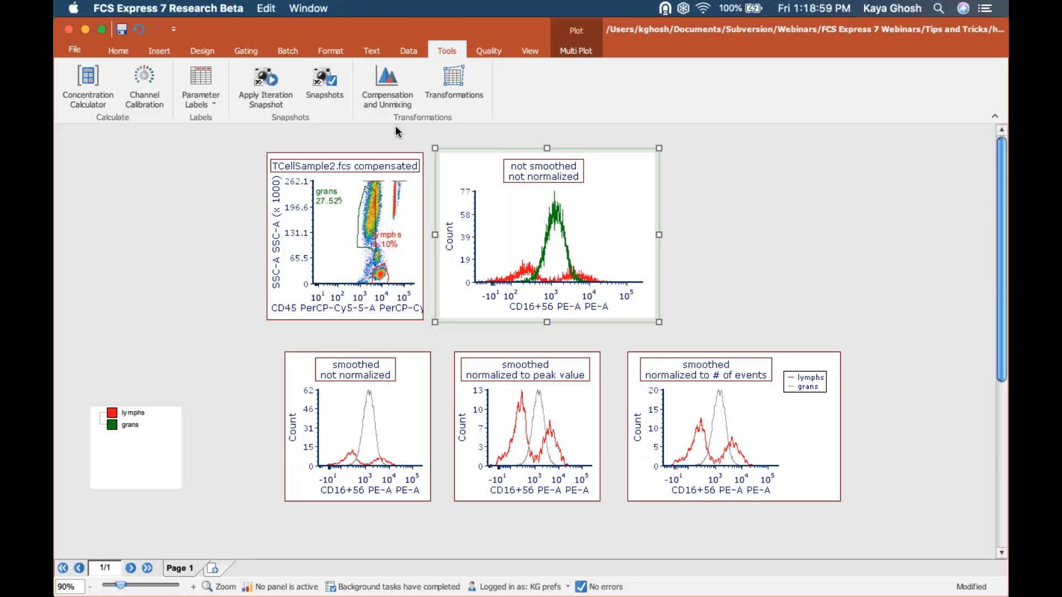
left_click(209, 95)
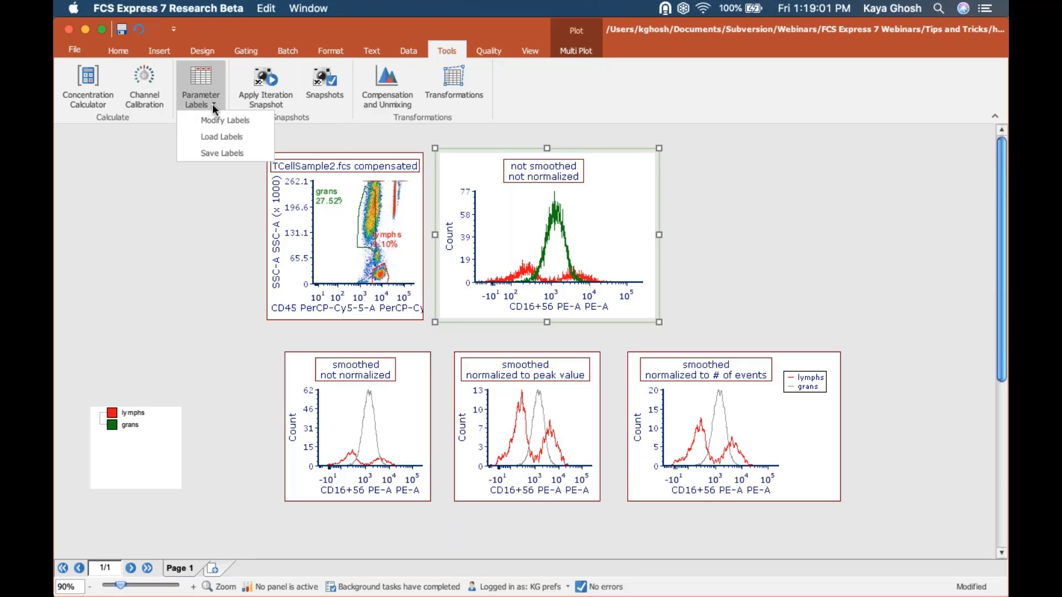
left_click(231, 119)
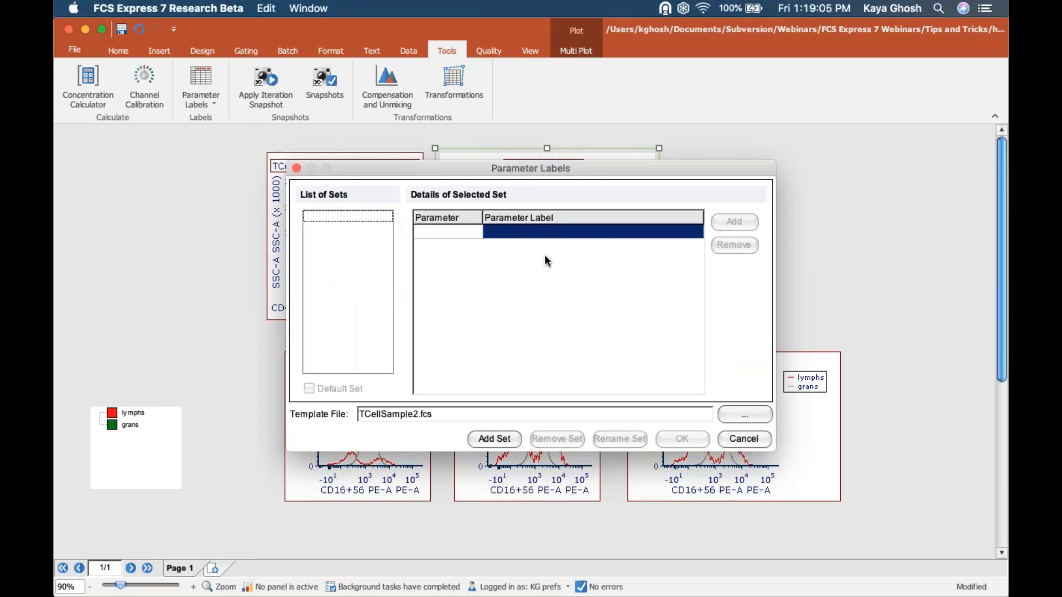
left_click_drag(523, 177, 631, 228)
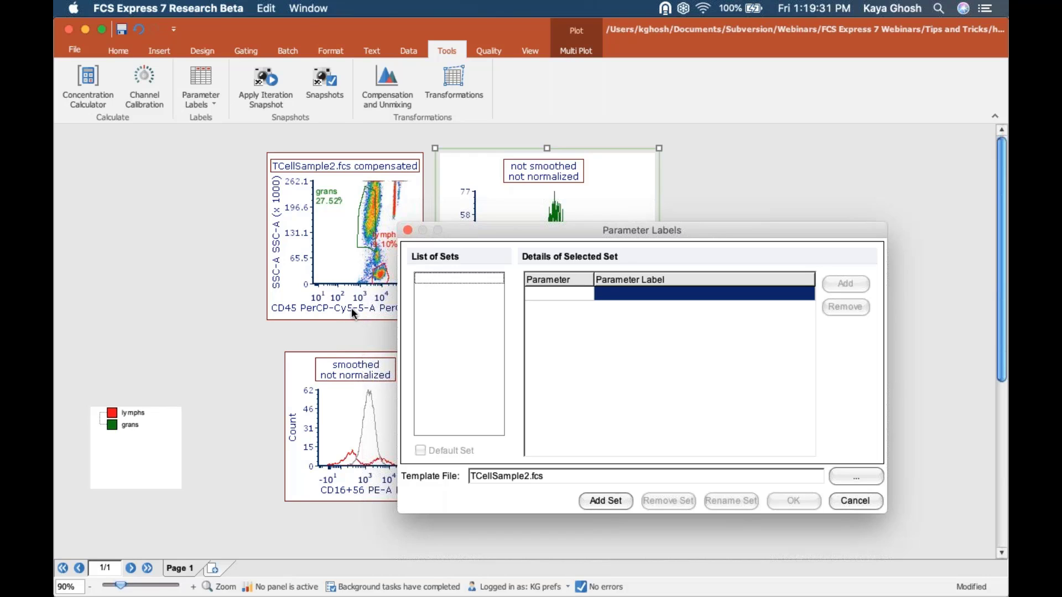
left_click(855, 507)
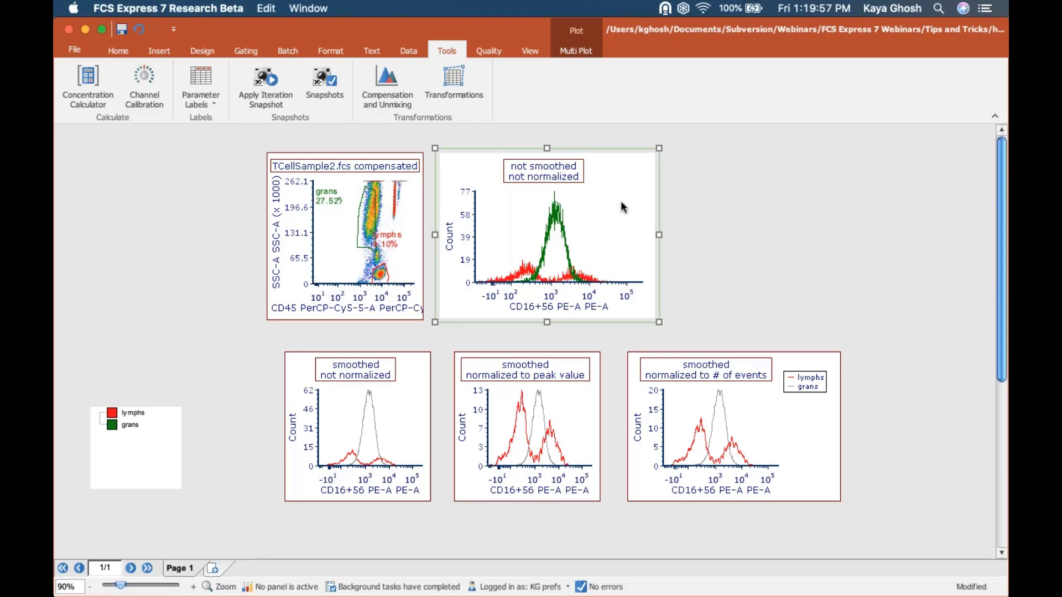
- Select the peak-normalized and # of events normalized histograms together for formatting
left_click(407, 409)
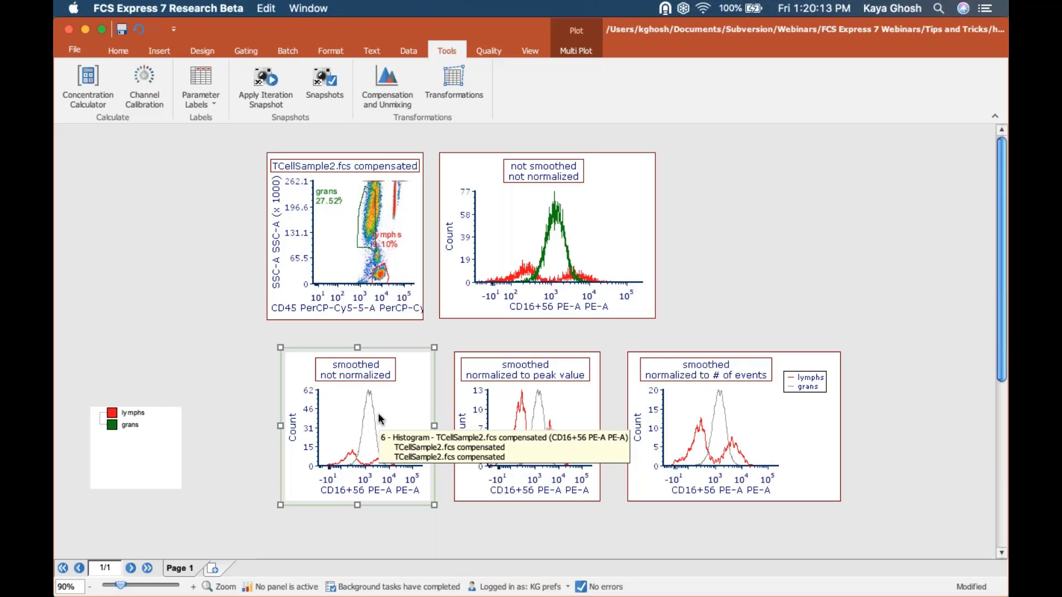
left_click(580, 403)
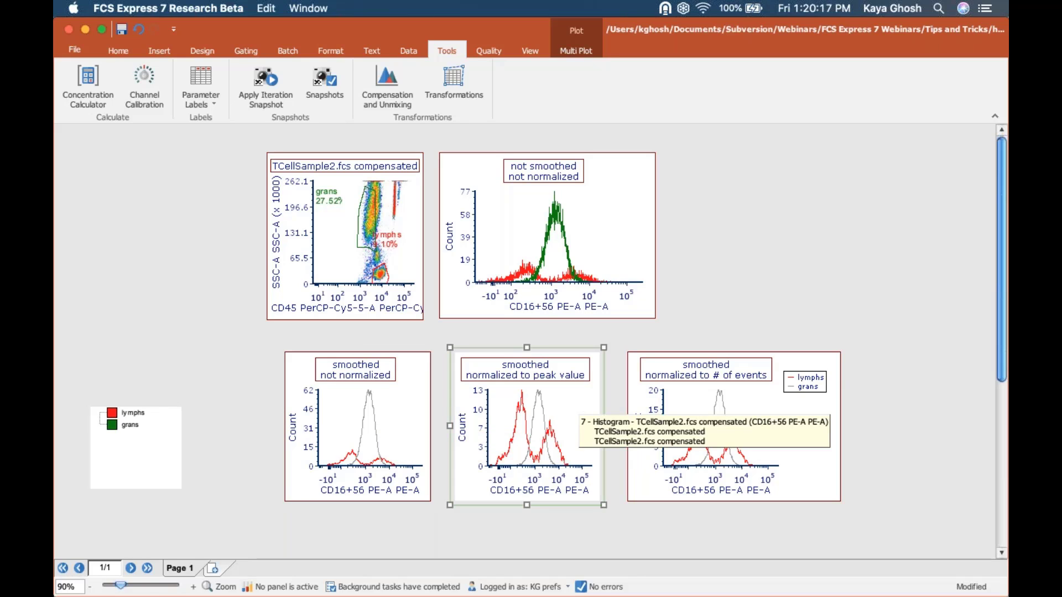
left_click(658, 394, "shift")
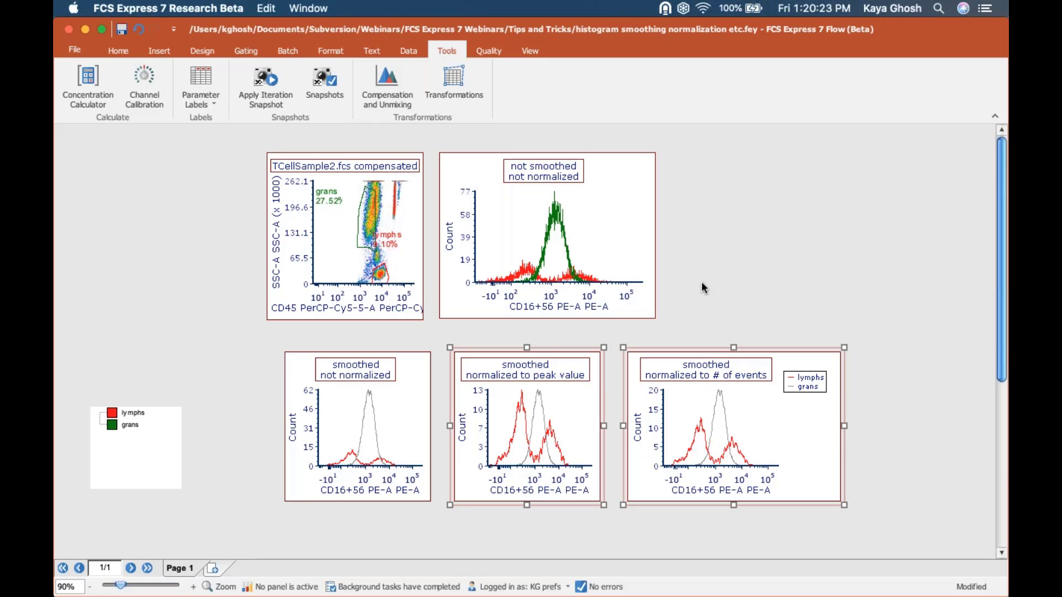
left_click(327, 48)
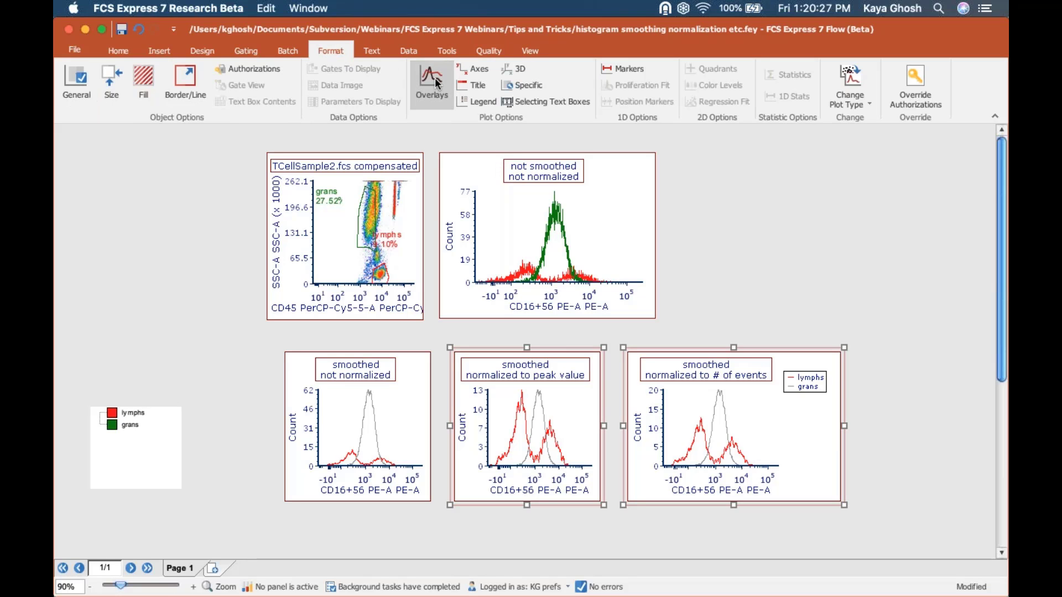
- Change both overlays' smoothing from 12 to 20 in the two normalized histograms
left_click(435, 80)
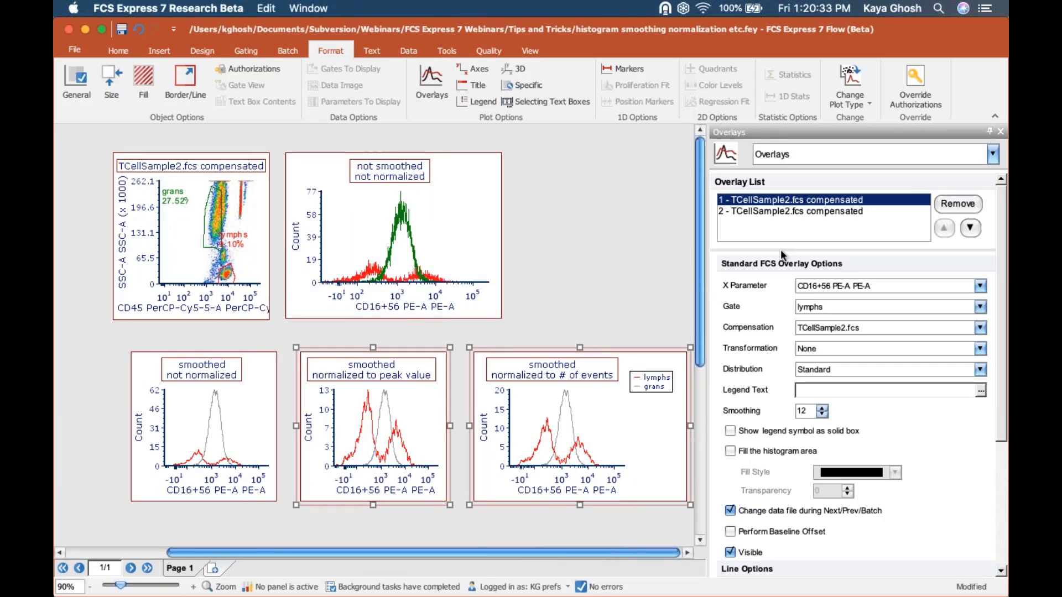
left_click(756, 213, "shift")
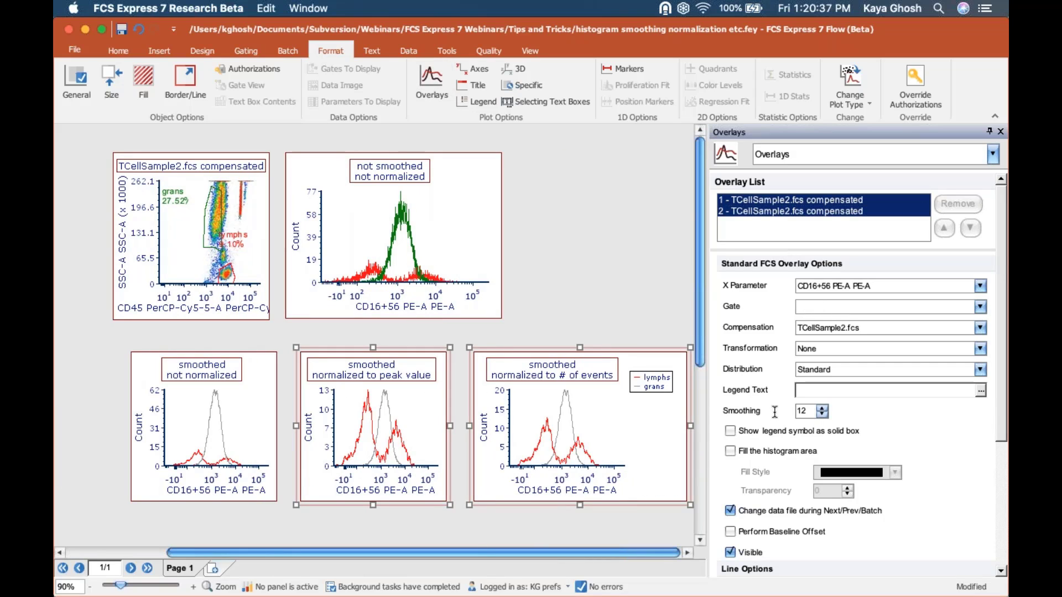
double_click(808, 411)
type("20")
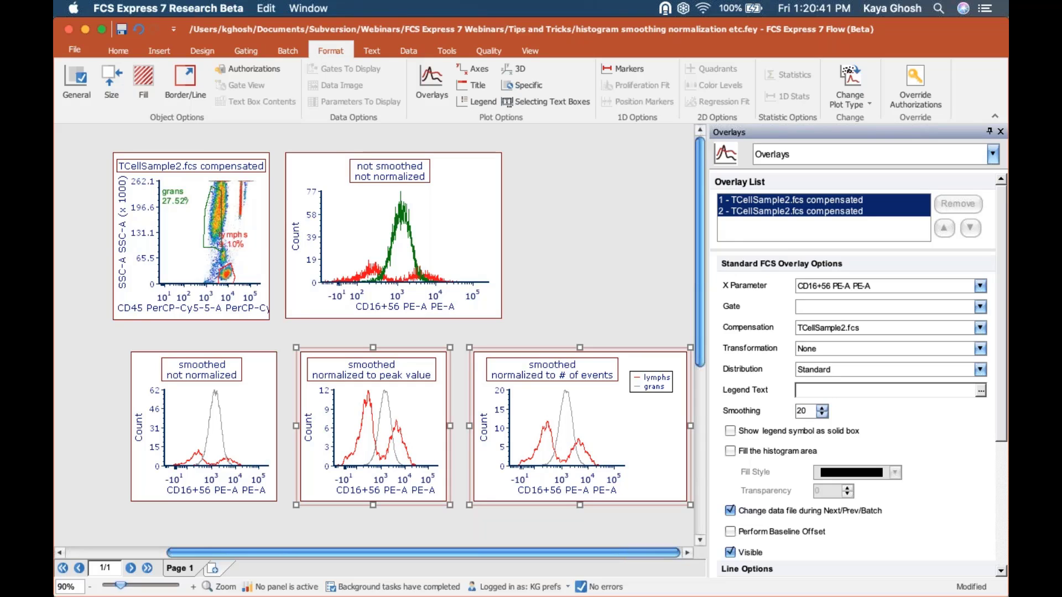
left_click(412, 413)
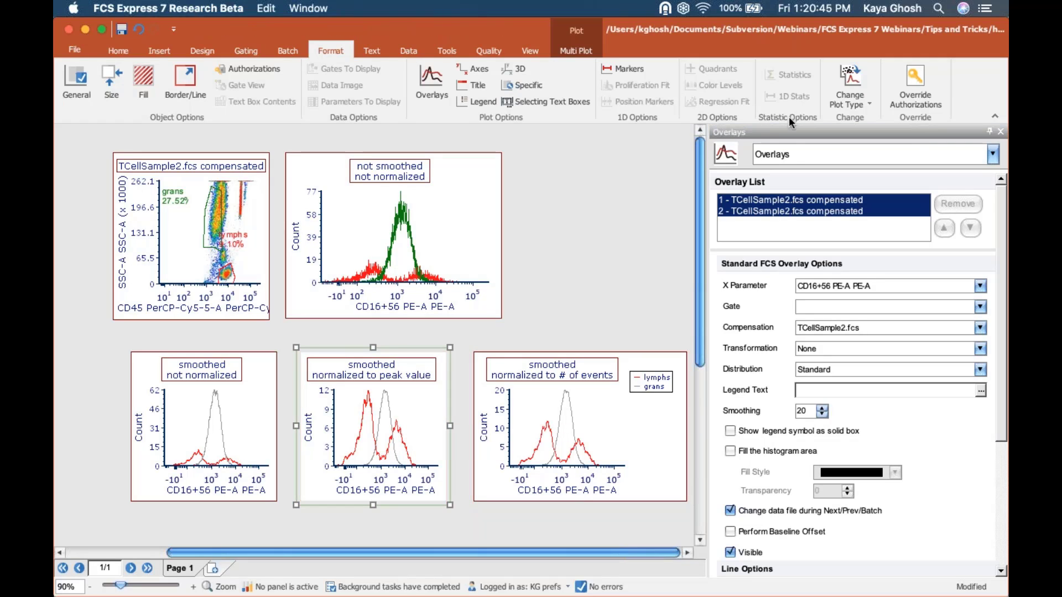
left_click(791, 150)
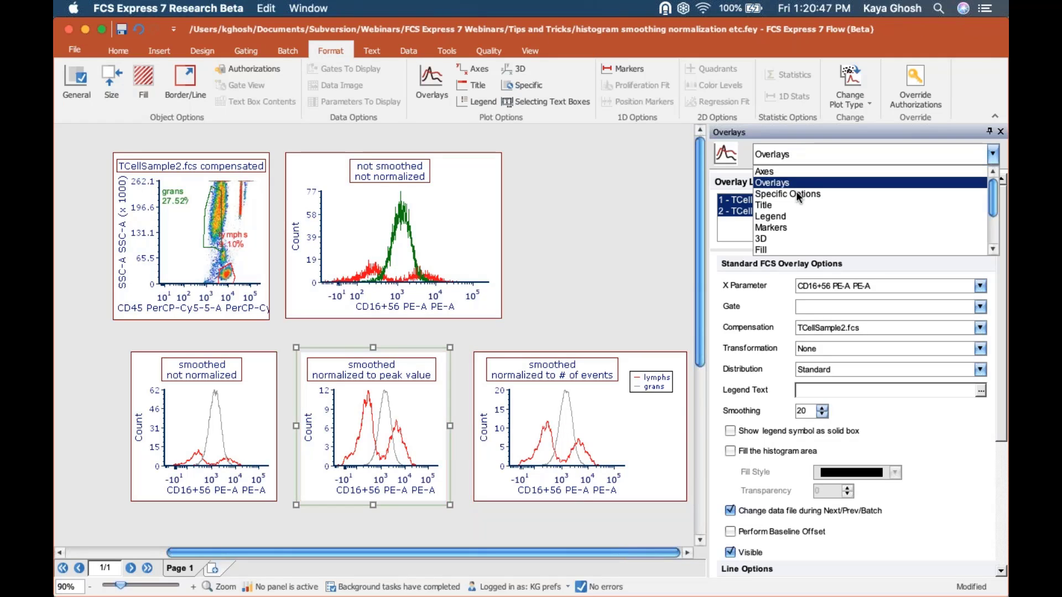
- Select the # of events histogram and keep its normalization method as # of Events
left_click(798, 194)
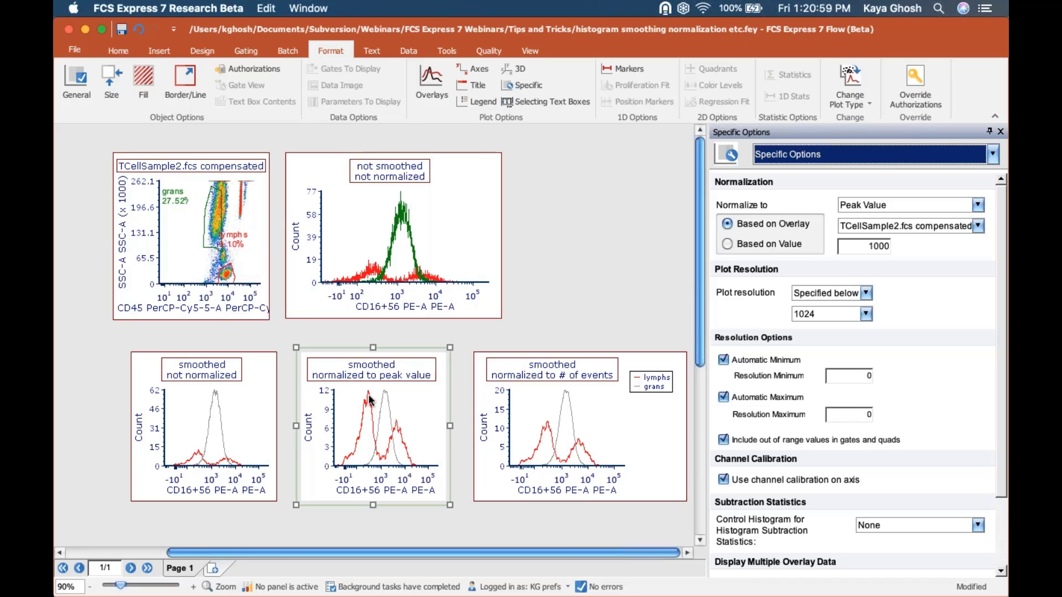
left_click(606, 403)
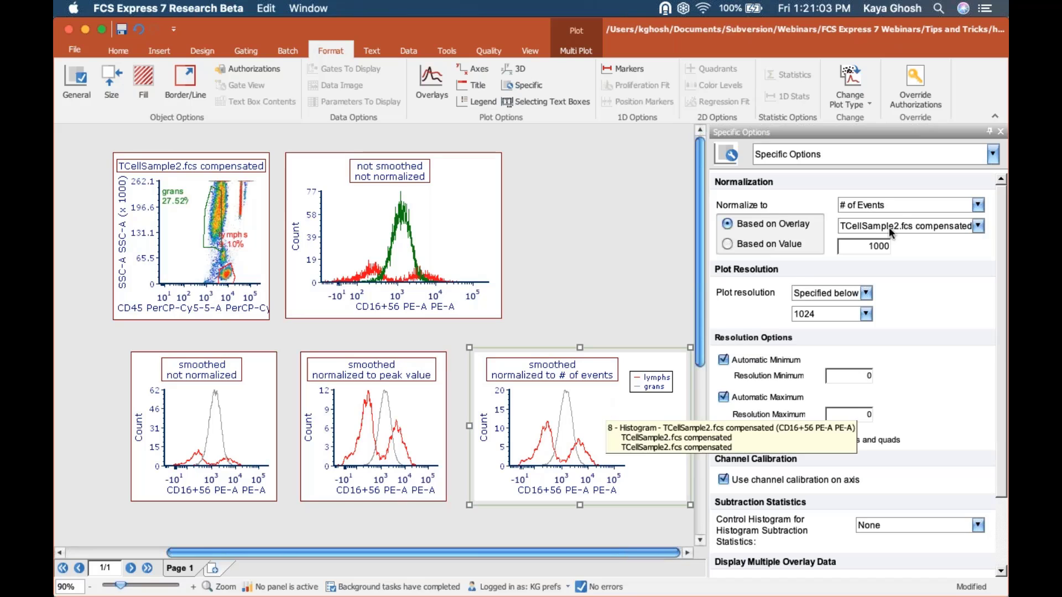
left_click(895, 208)
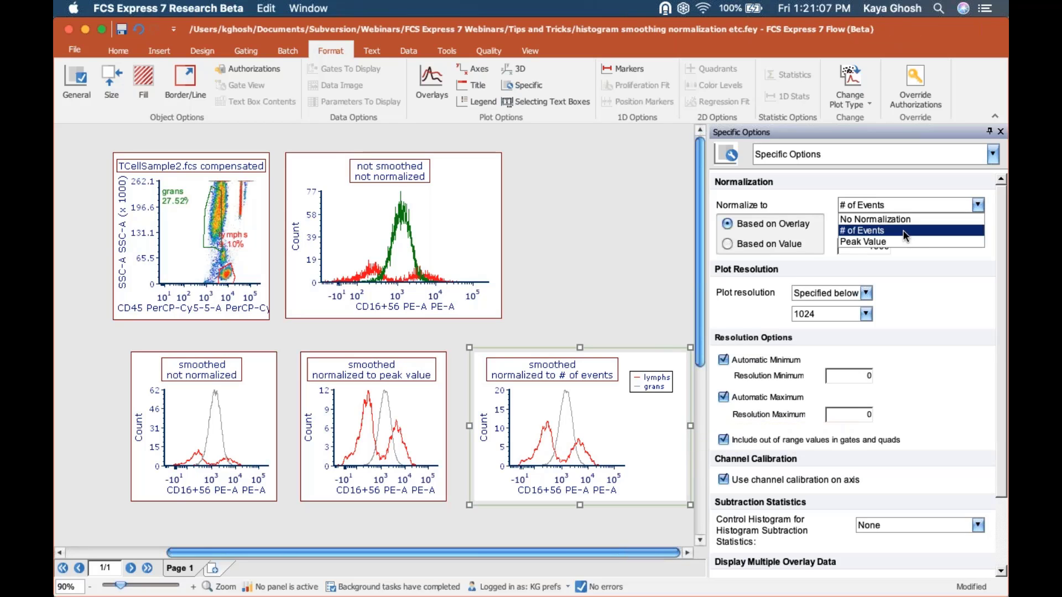
left_click(945, 307)
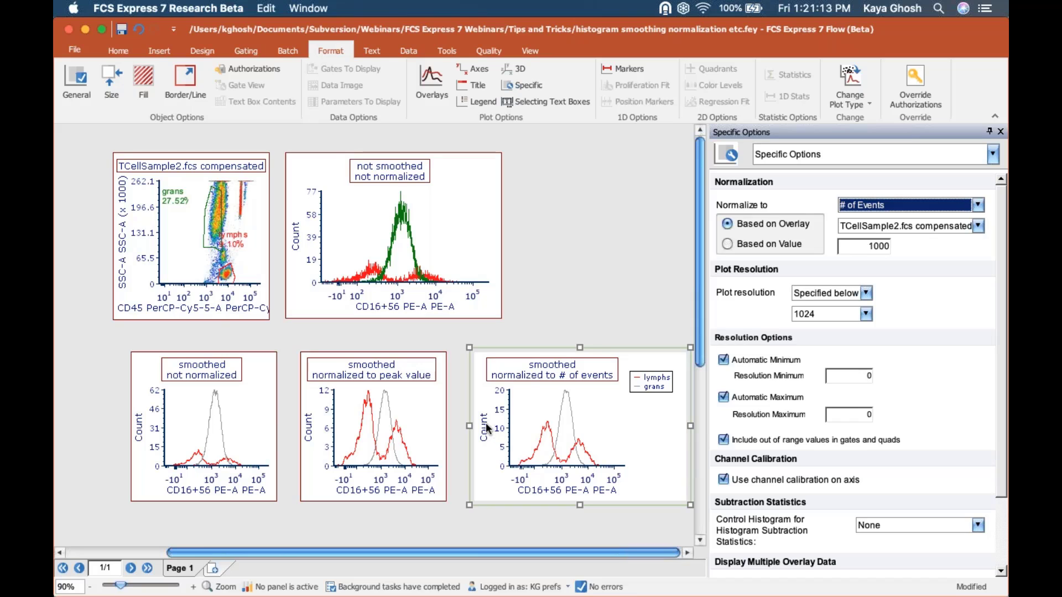
left_click(964, 227)
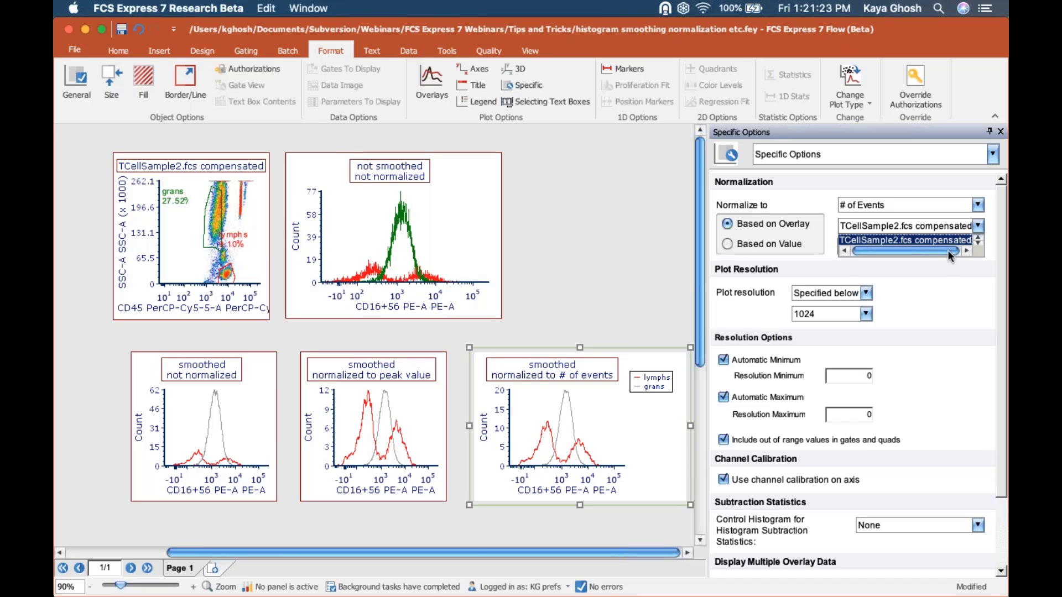
left_click(979, 237)
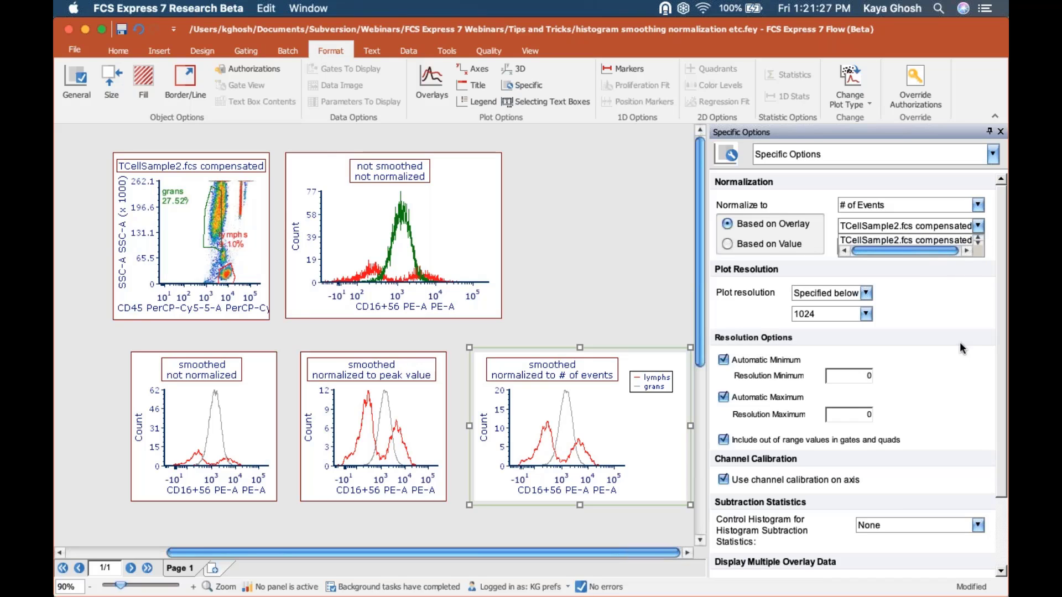
left_click(885, 240)
- Switch normalization to Based on Value and enter 10000 events
left_click(728, 245)
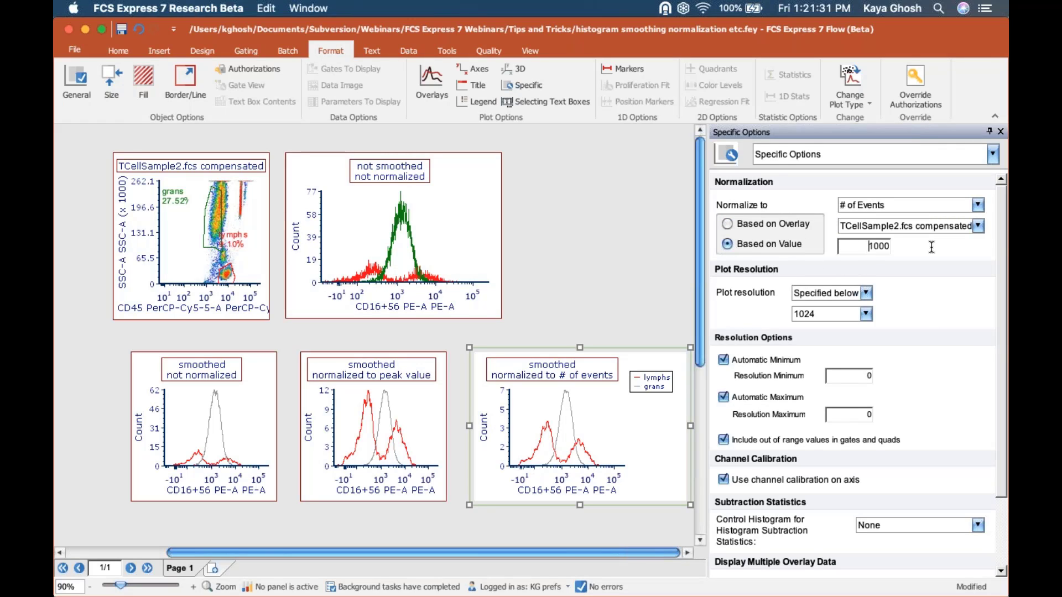
double_click(879, 246)
type("100")
left_click_drag(866, 245, 915, 246)
type("10000")
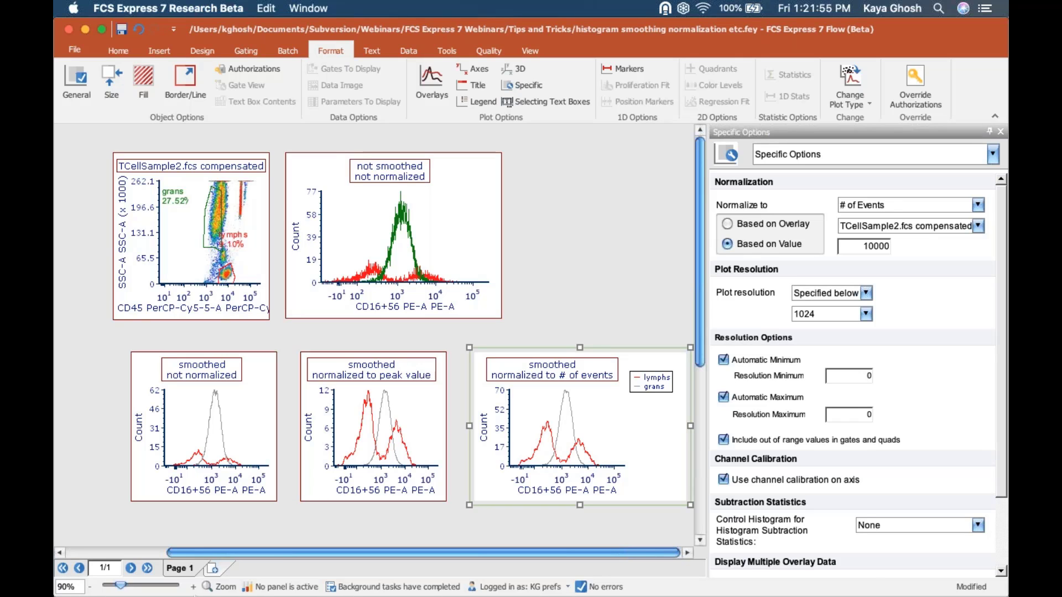
left_click(528, 588)
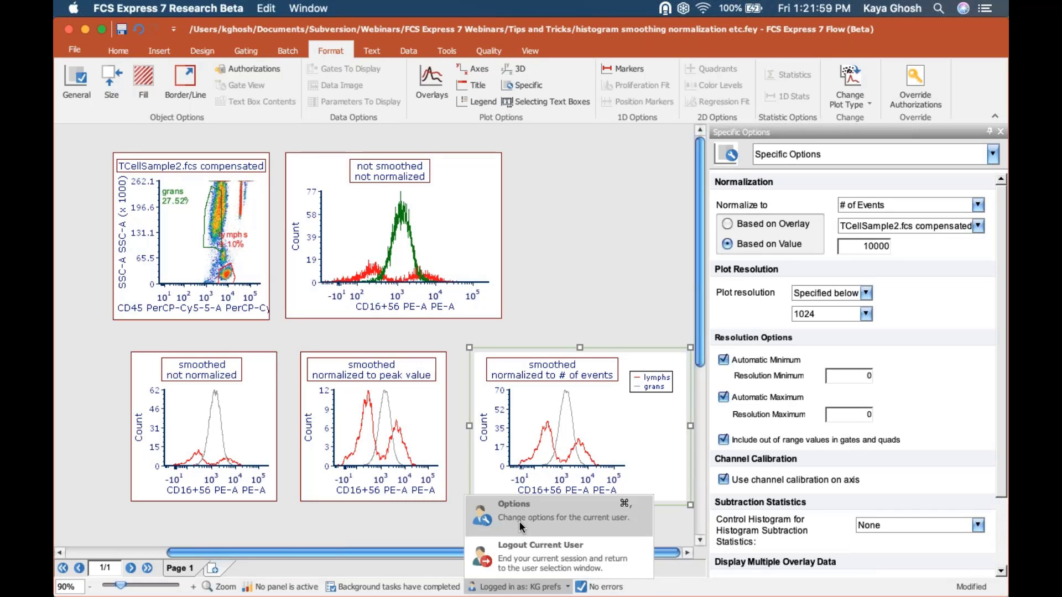
- Clear the selection, then marquee-select the not-normalized, peak-normalized and event-normalized histograms
left_click(611, 195)
left_click(611, 195)
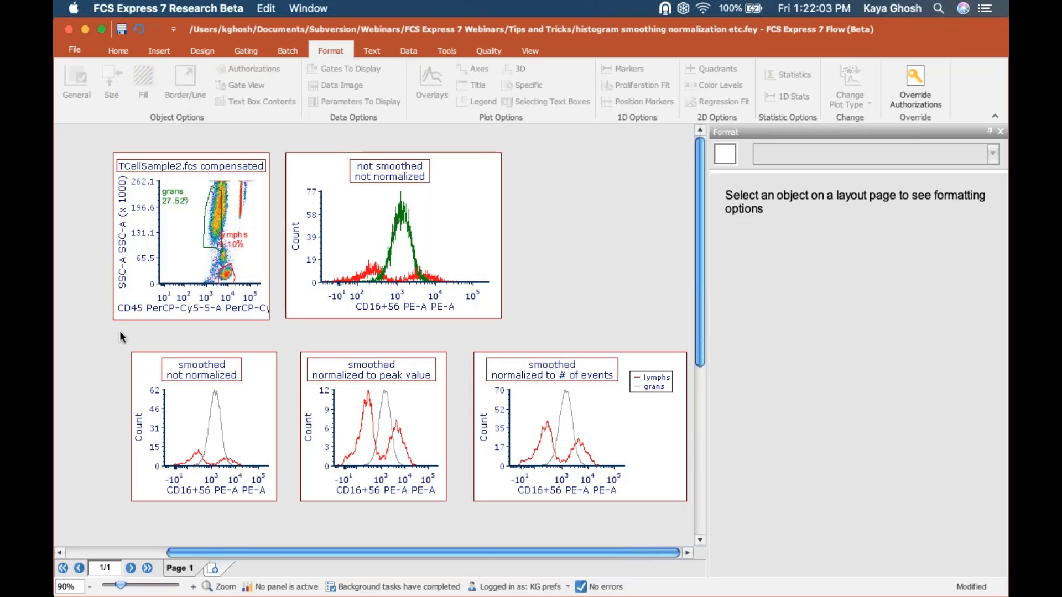
left_click_drag(90, 331, 748, 539)
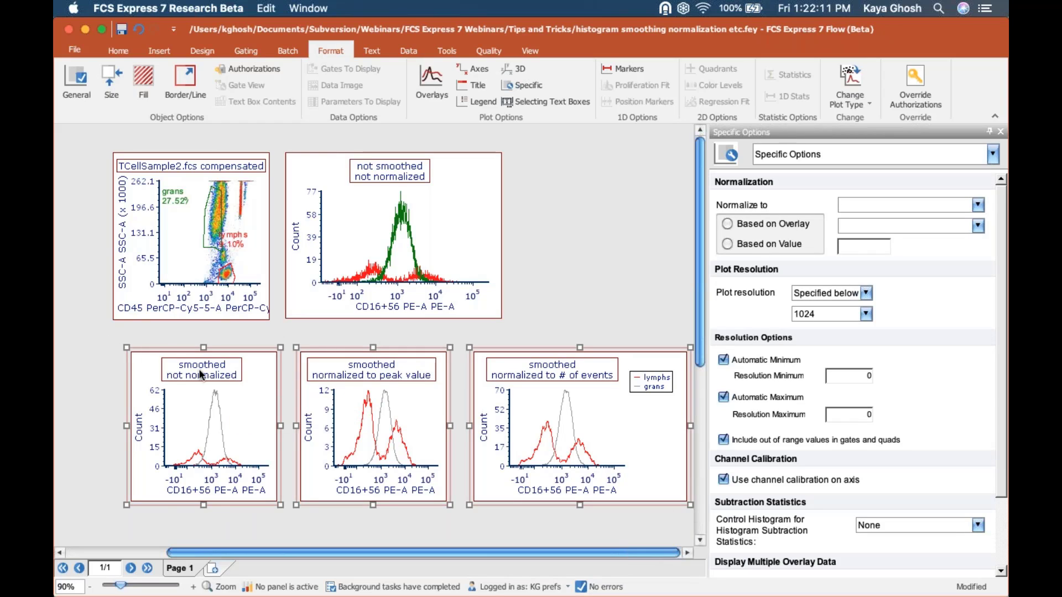
- Select the three smoothed histograms and show their Overlays settings
left_click(87, 389)
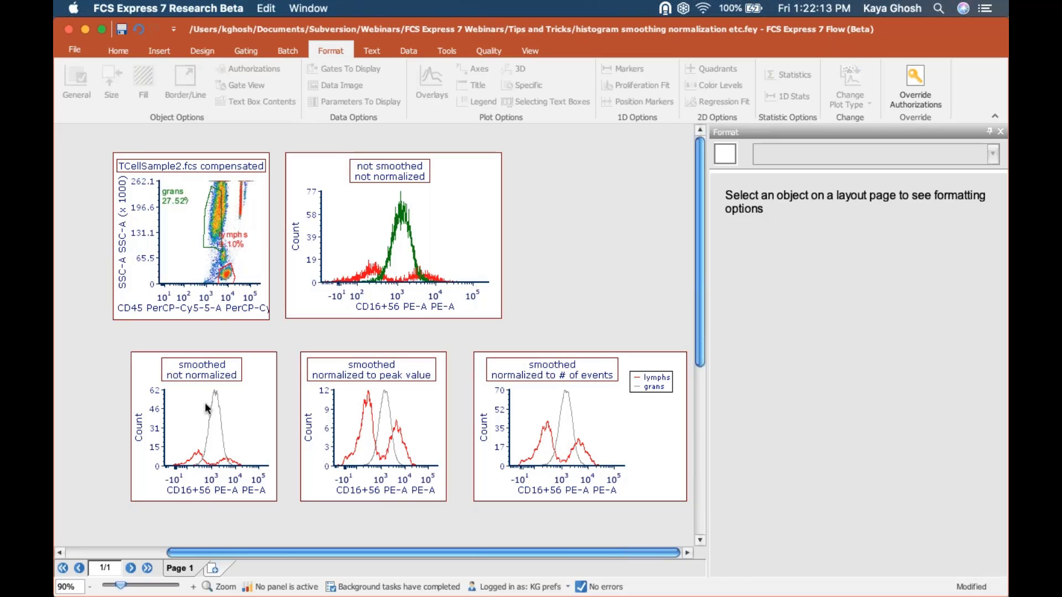
left_click(396, 414, "shift")
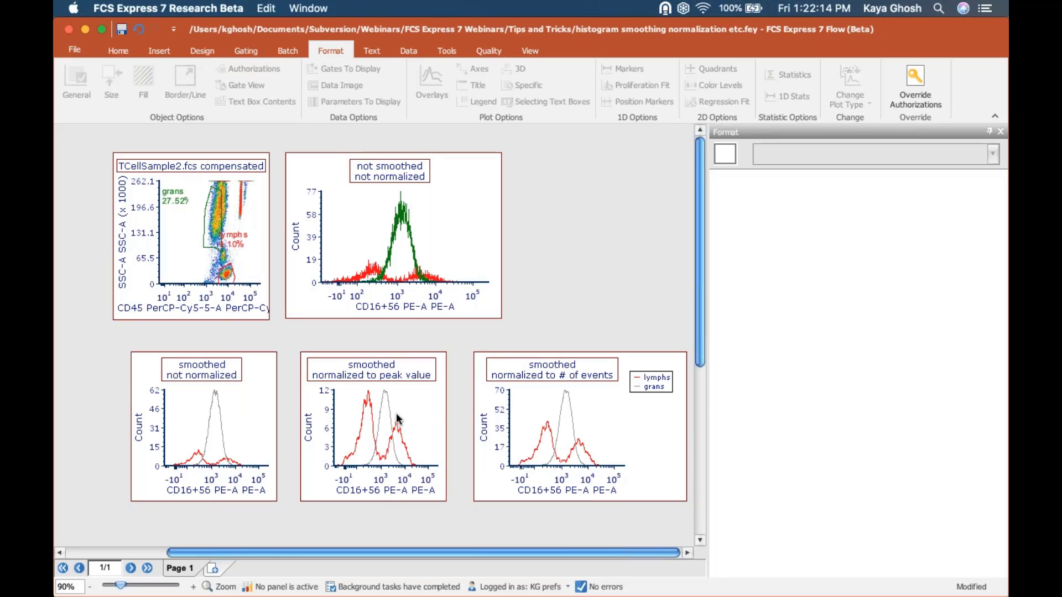
left_click(535, 408, "shift")
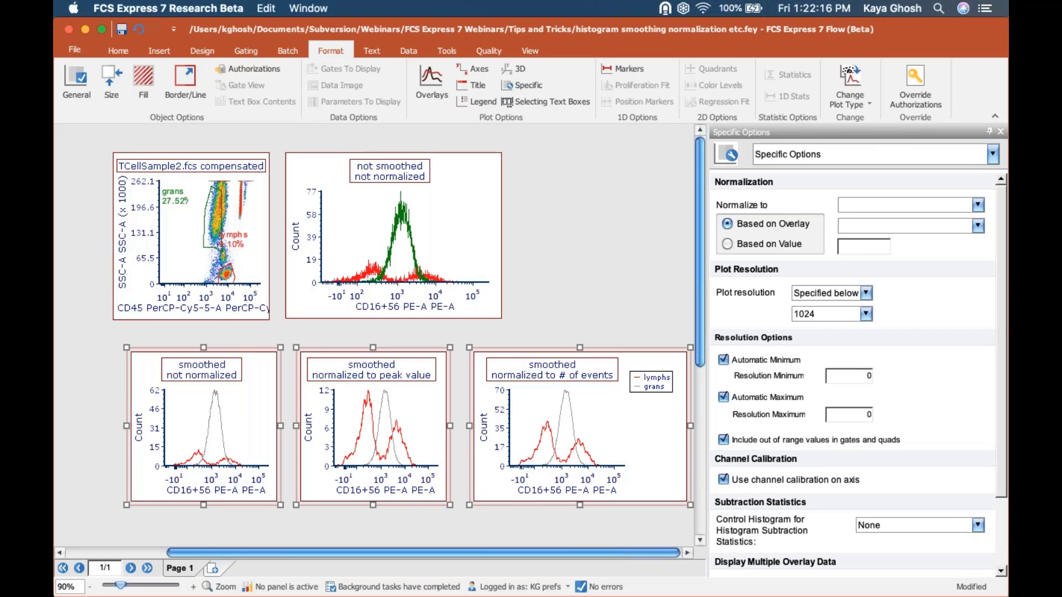
left_click(832, 154)
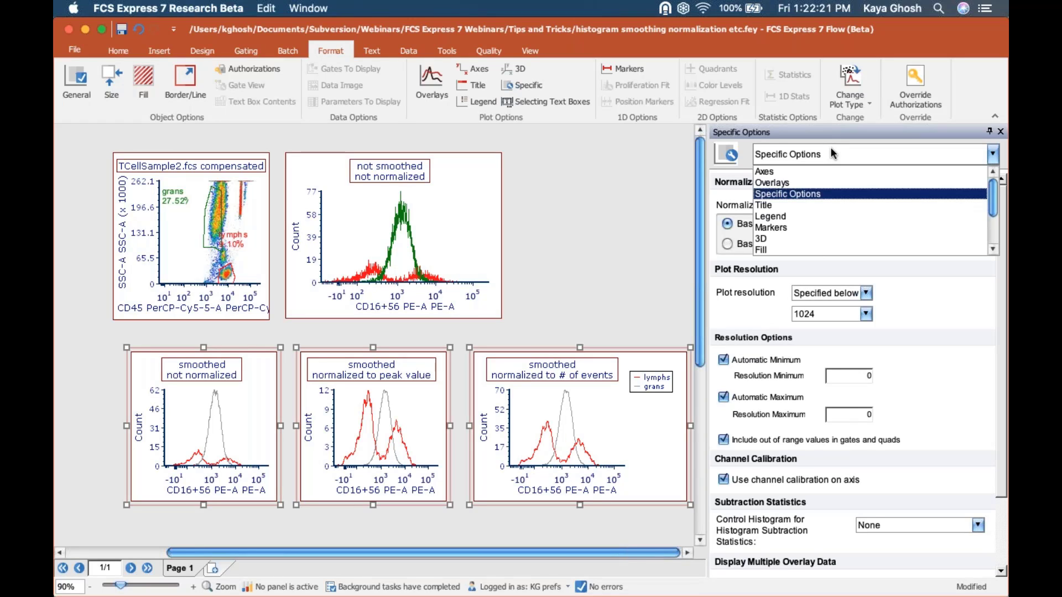
left_click(779, 188)
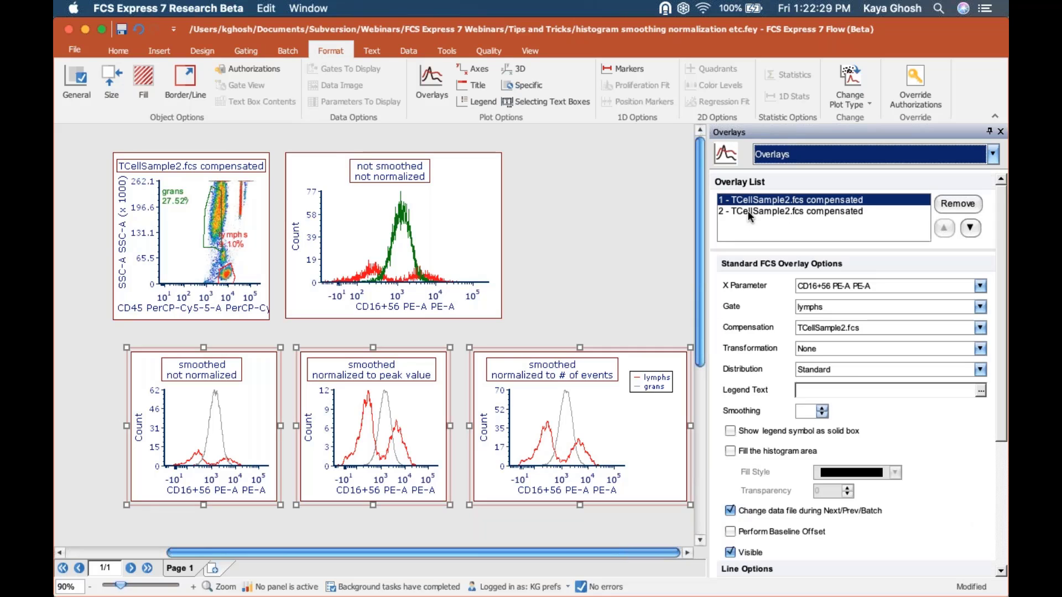
- Set the grans overlay (overlay 2) line colour to green, then select both overlays
left_click(739, 215)
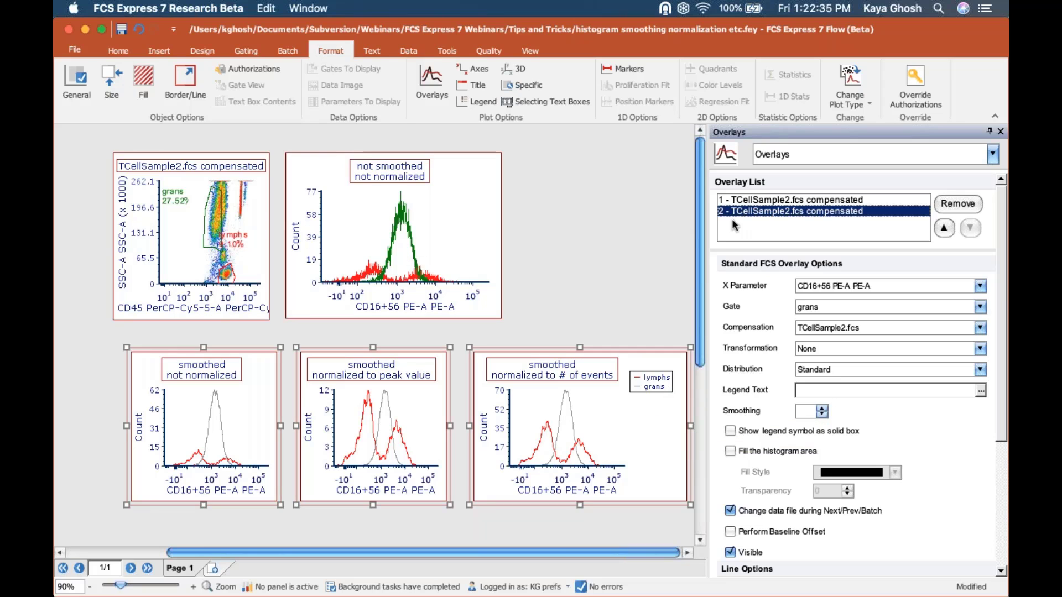
scroll(1002, 409, "down", 5)
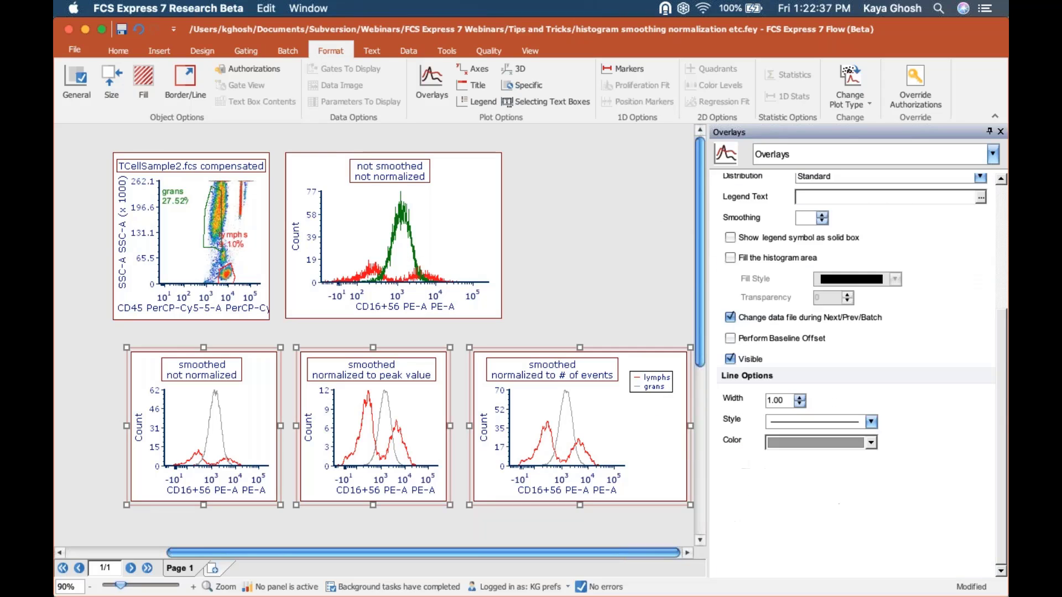
left_click(849, 439)
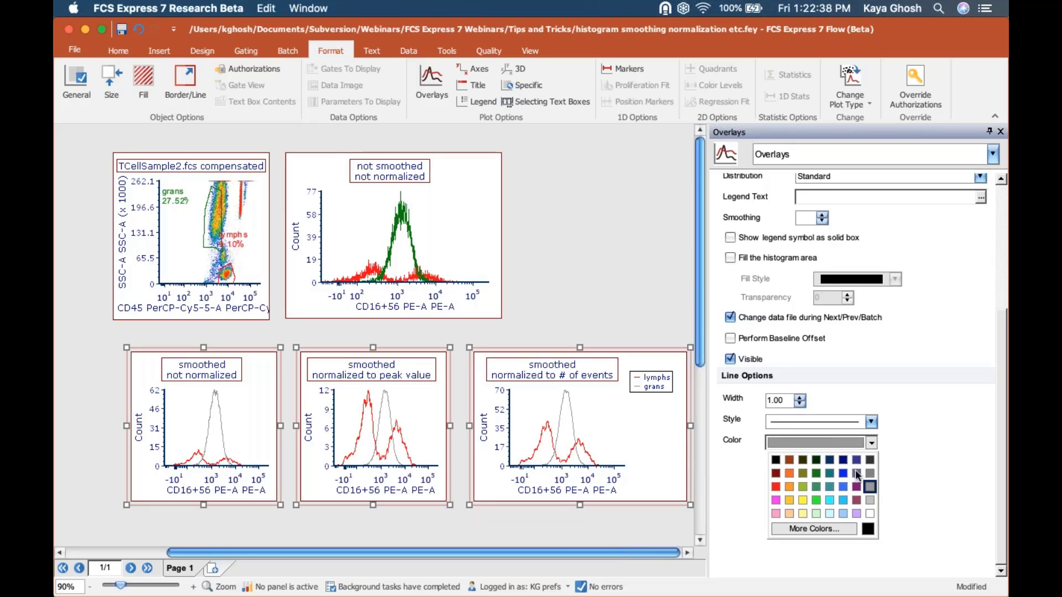
left_click(817, 474)
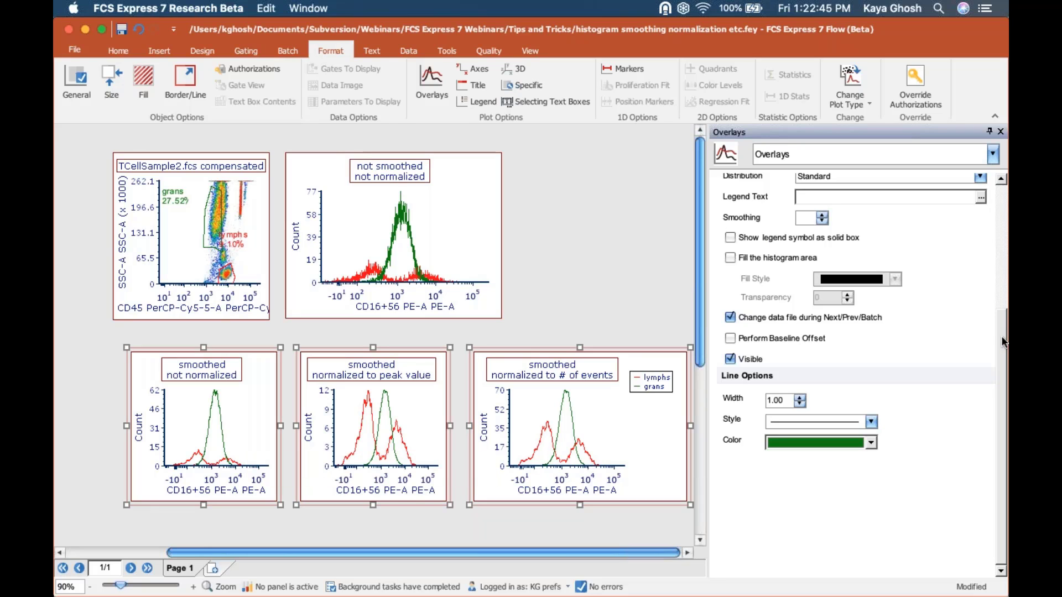
left_click_drag(1004, 343, 1004, 229)
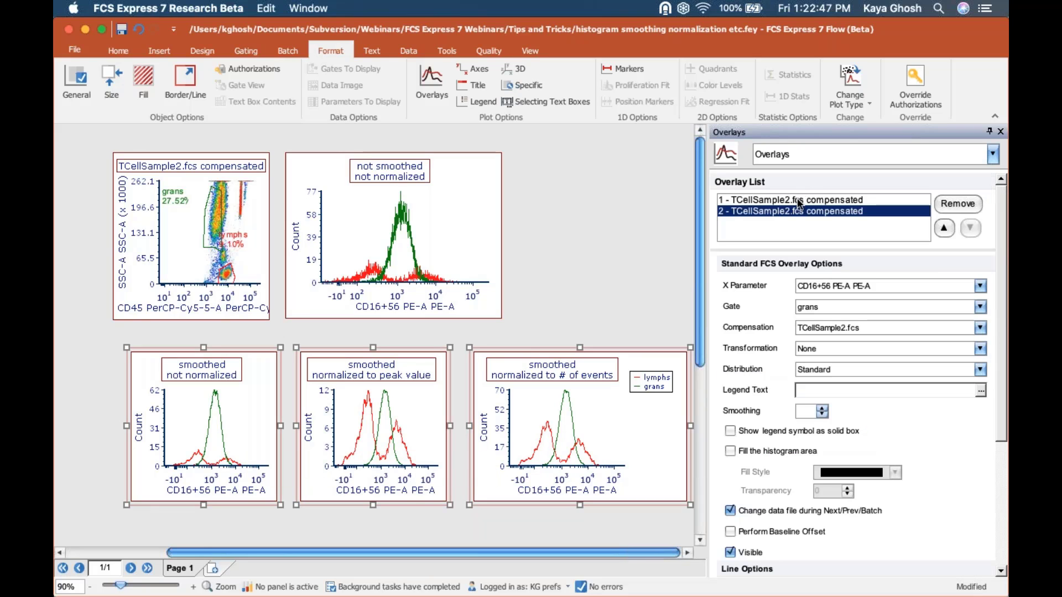
left_click(798, 199, "shift")
- Fill the area under both overlays and set their transparency to 30
left_click(730, 452)
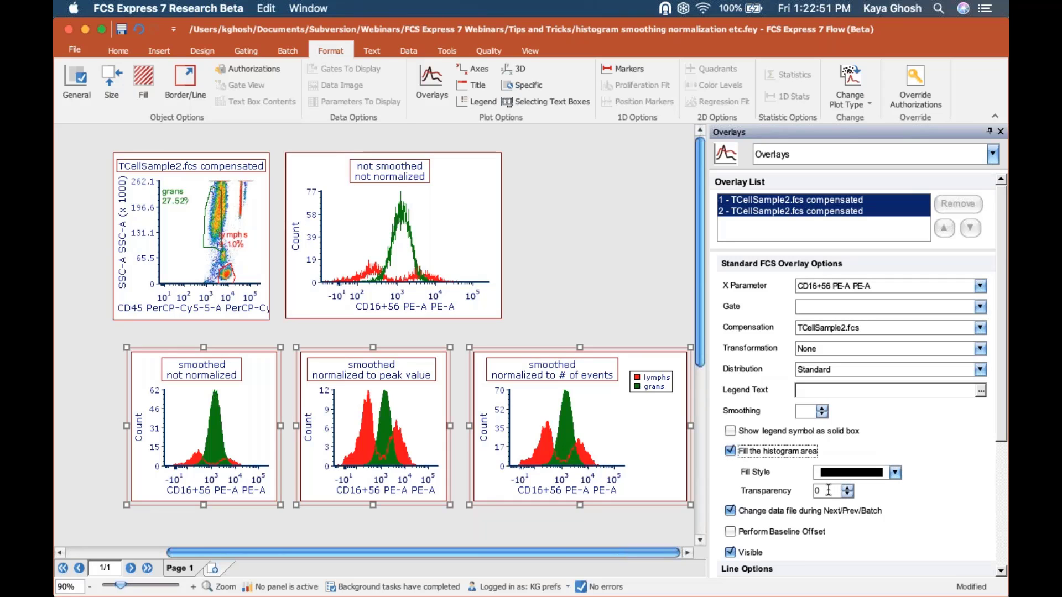
left_click_drag(828, 492, 783, 486)
type("30")
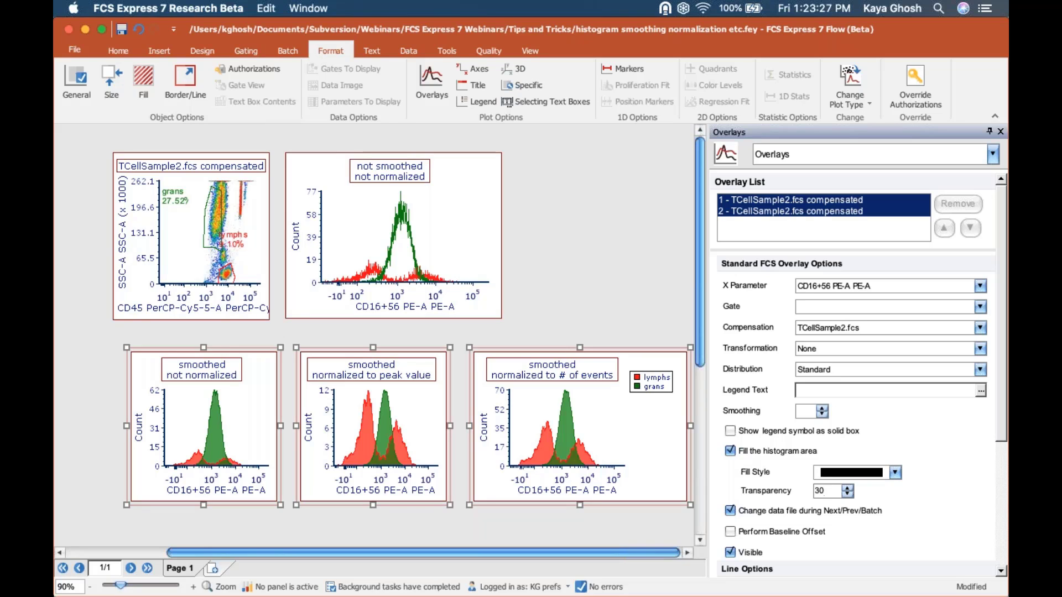
- Uncheck 'Change data file during Next/Prev/Batch' for overlay 2, the grans histogram
left_click(796, 199)
left_click(825, 212)
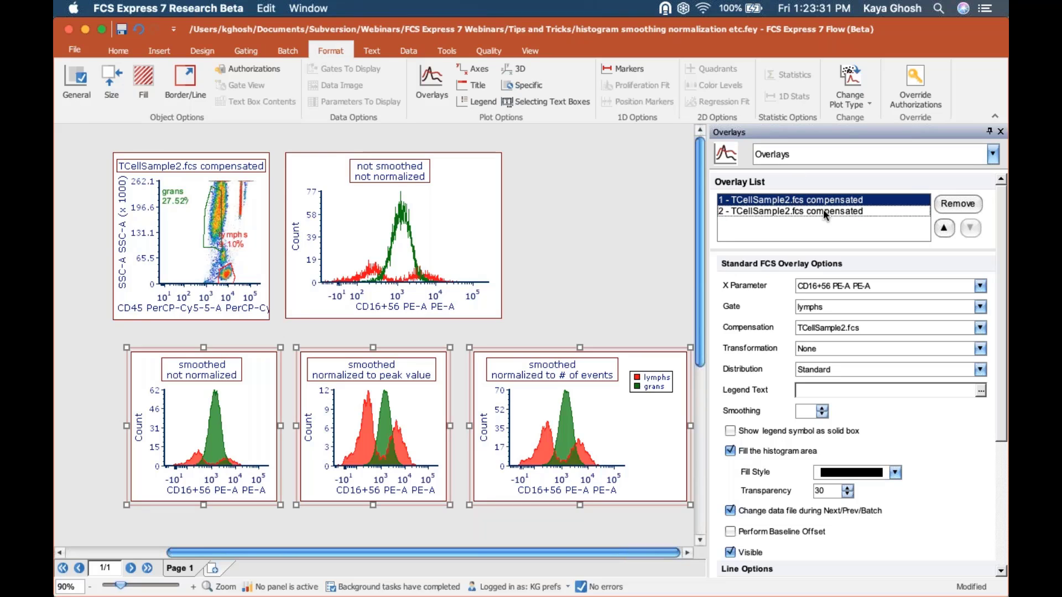
left_click_drag(1003, 405, 1004, 521)
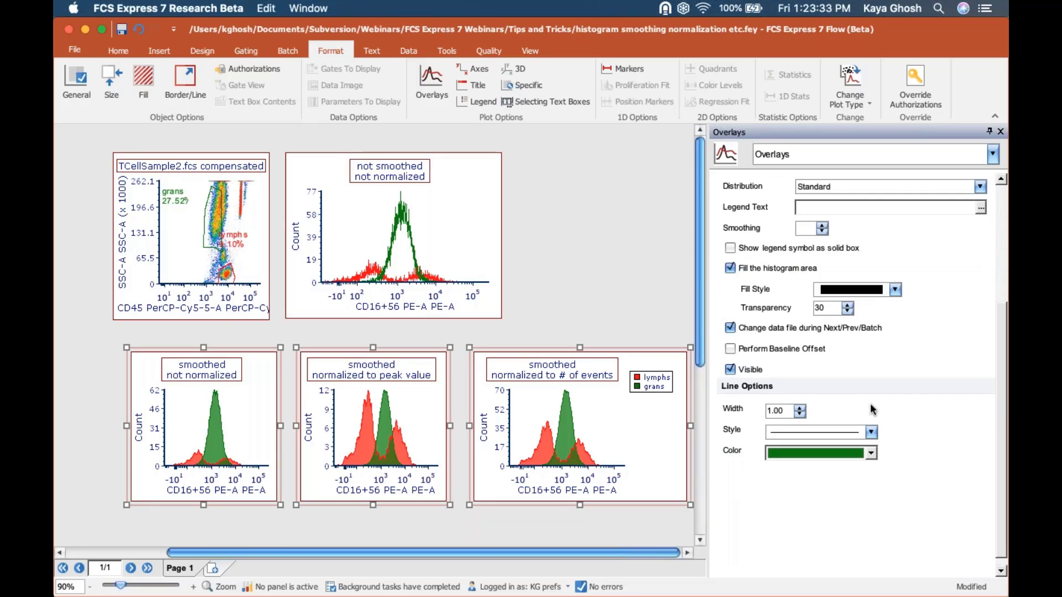
left_click(730, 328)
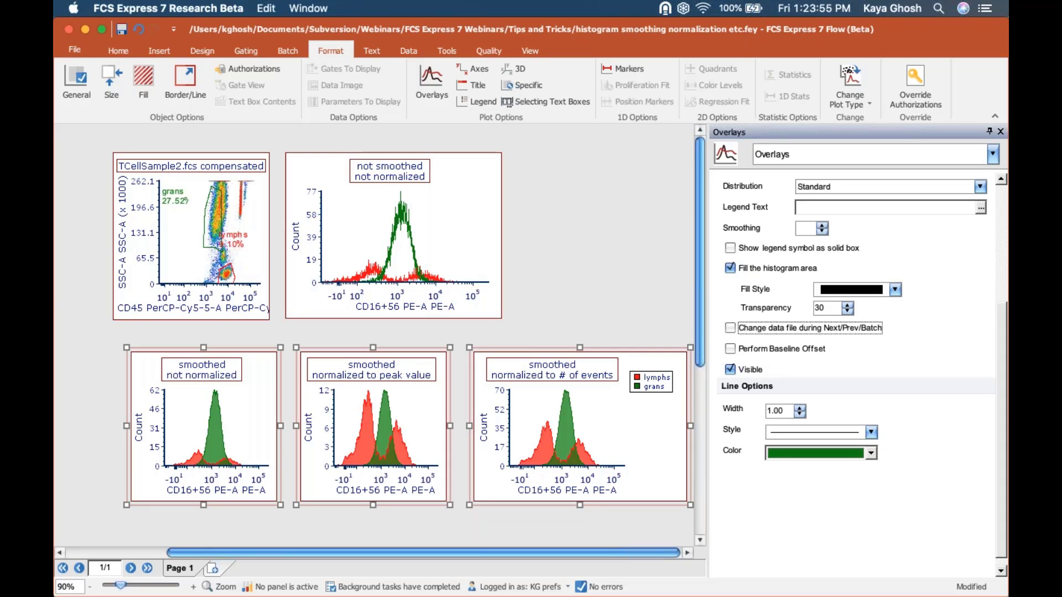
- Deselect the plots and close the smoothing layout without saving
left_click(577, 186)
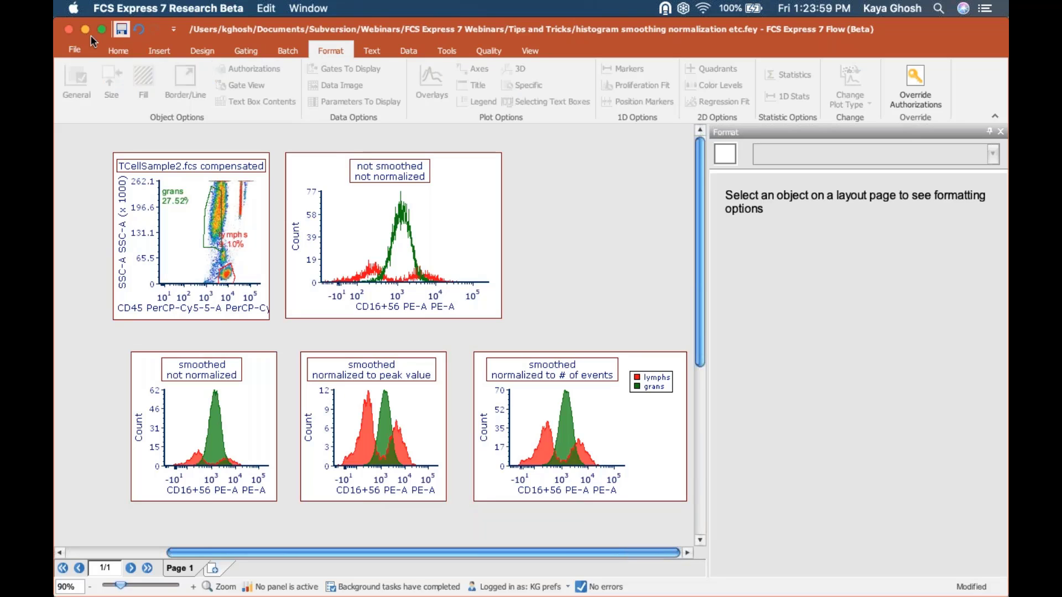
left_click(68, 29)
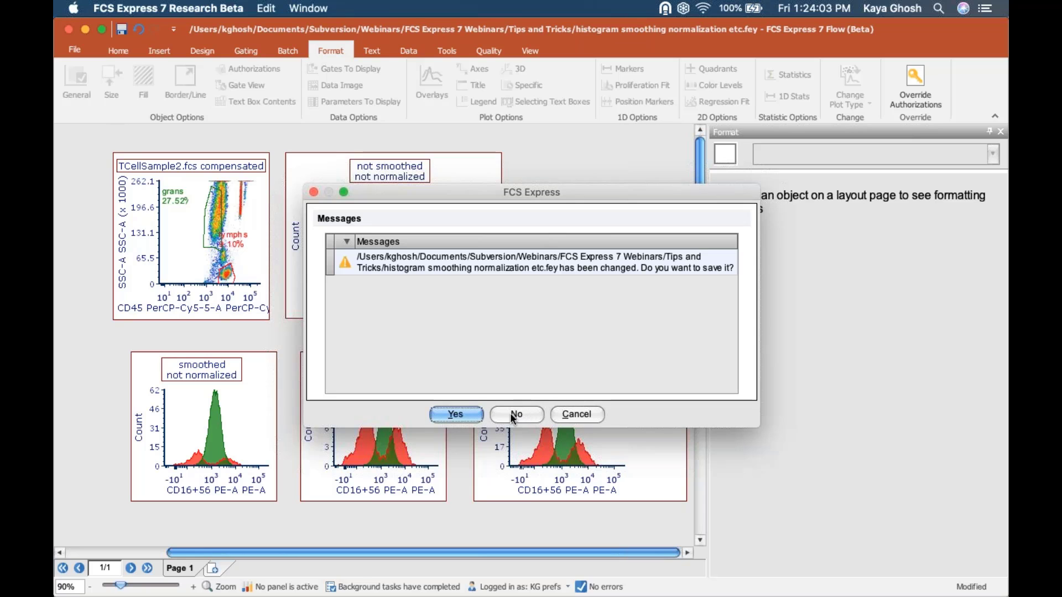
left_click(512, 413)
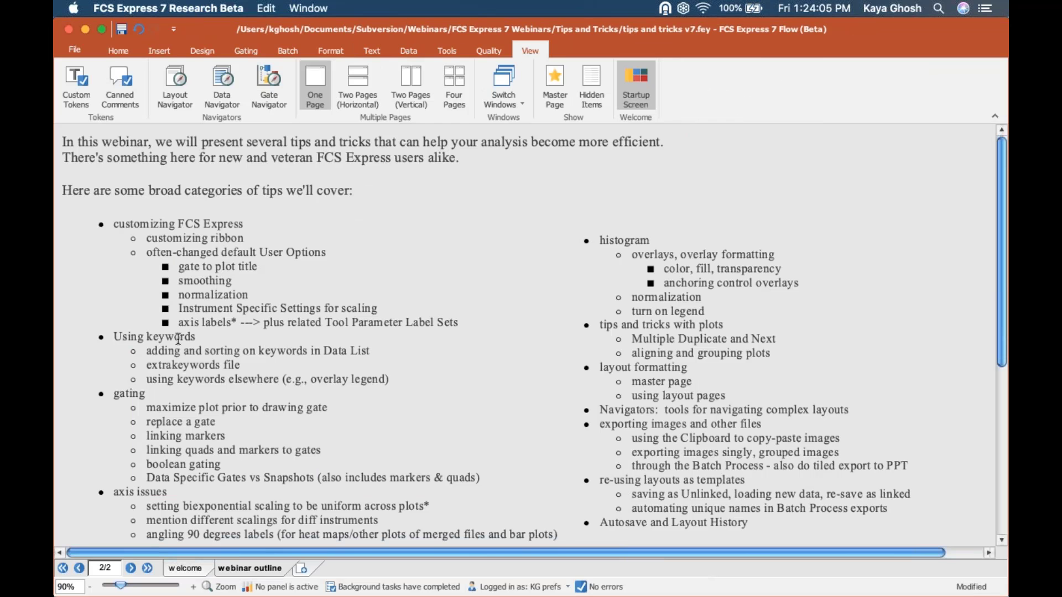
- Switch to the 0028 test.fey layout from the open-documents list
left_click(194, 337)
left_click_drag(108, 336, 105, 337)
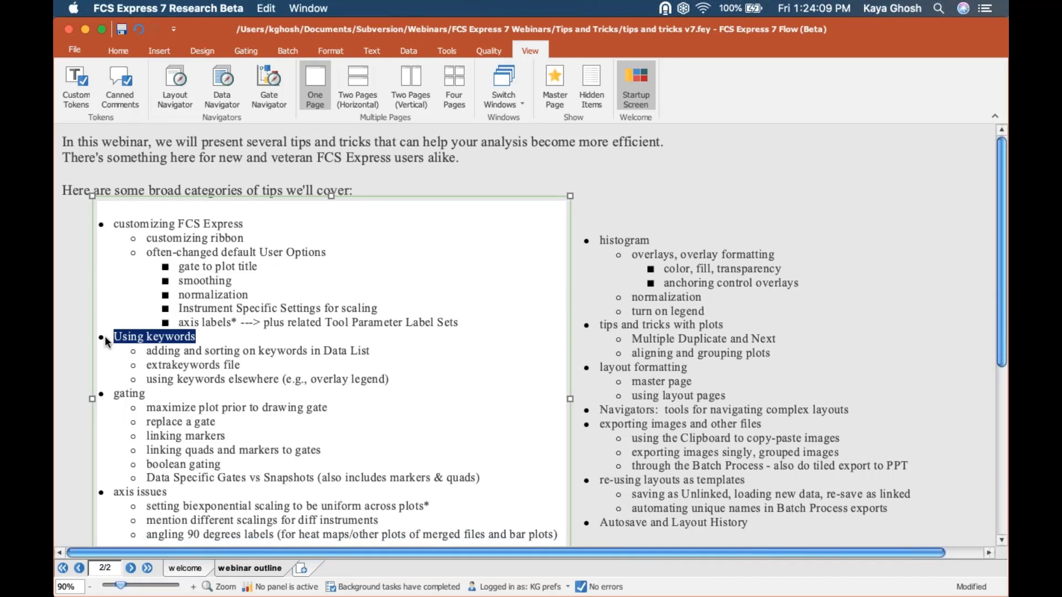
left_click(509, 74)
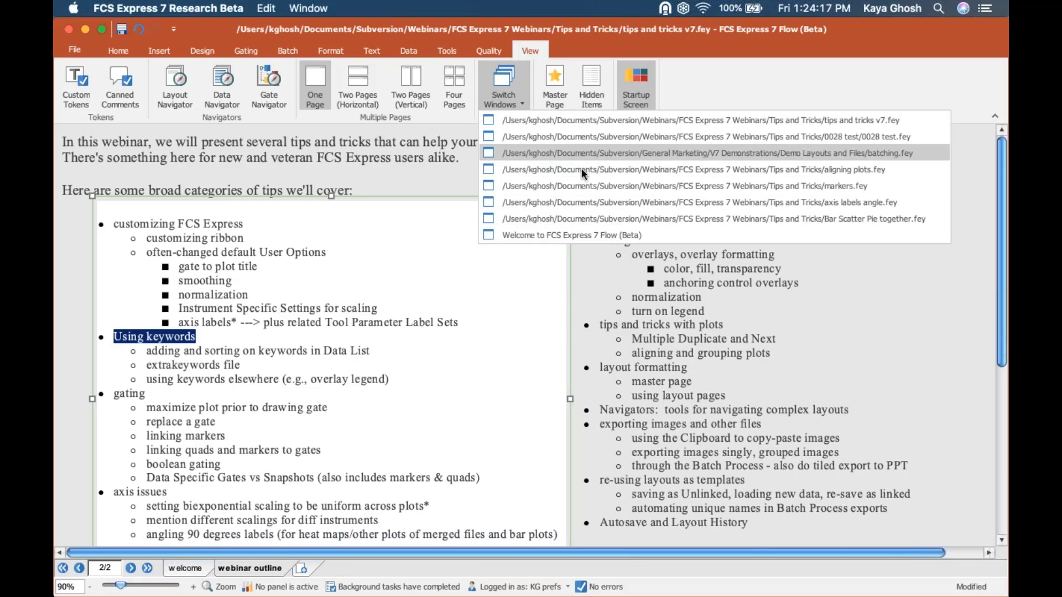
left_click(576, 136)
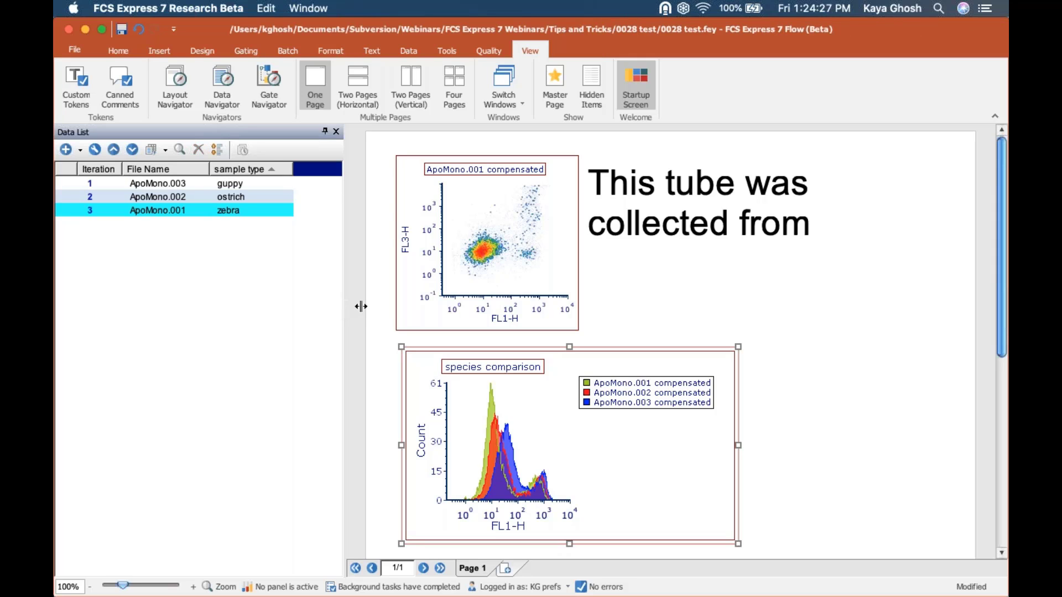
- In the ApoMono.001 density plot's Title settings, insert a Keyword from Data token
left_click_drag(360, 306, 378, 307)
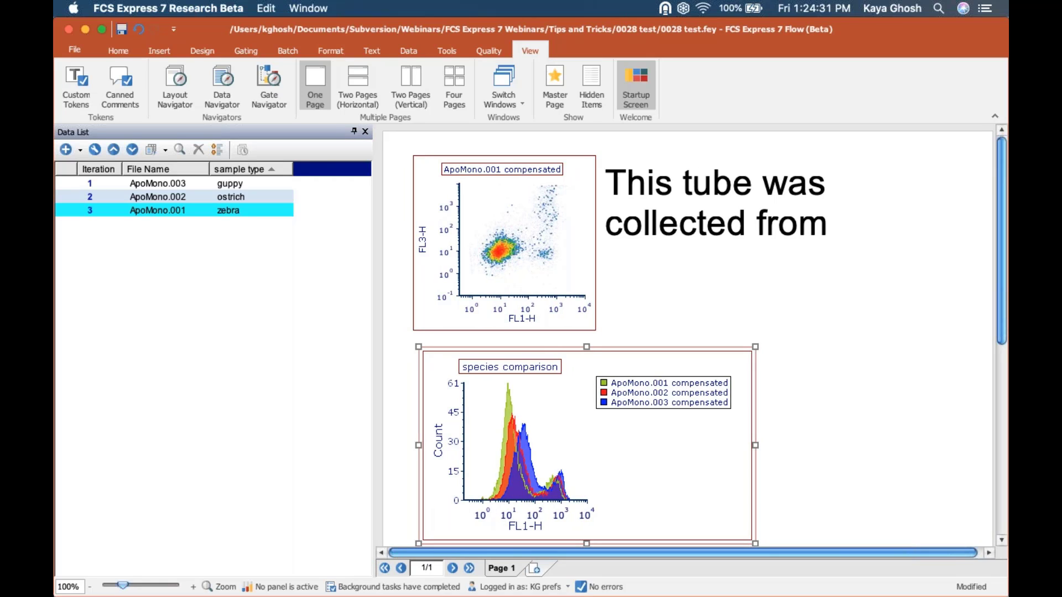
left_click(526, 213)
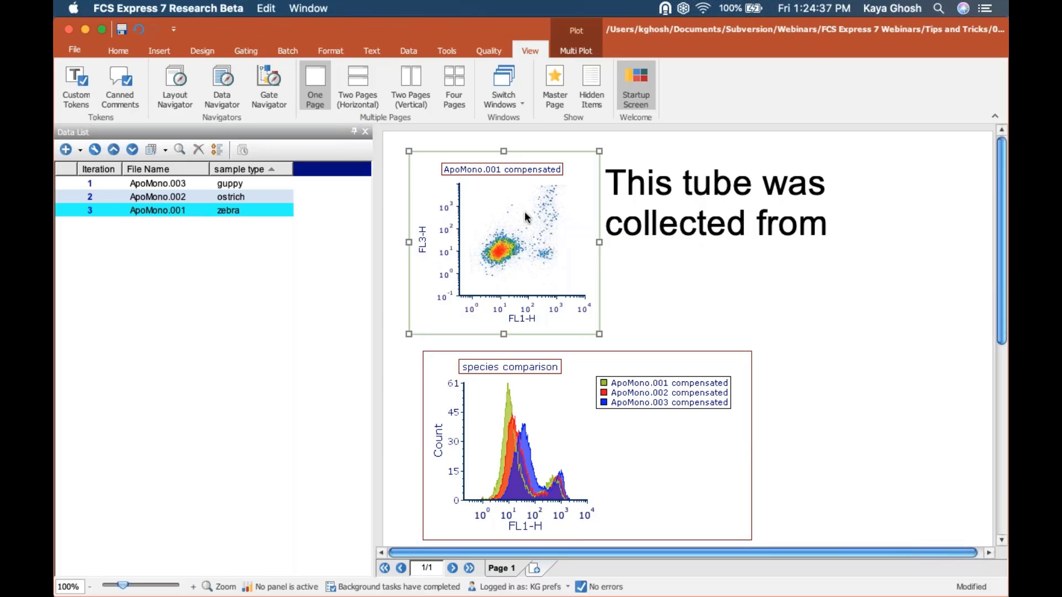
double_click(479, 193)
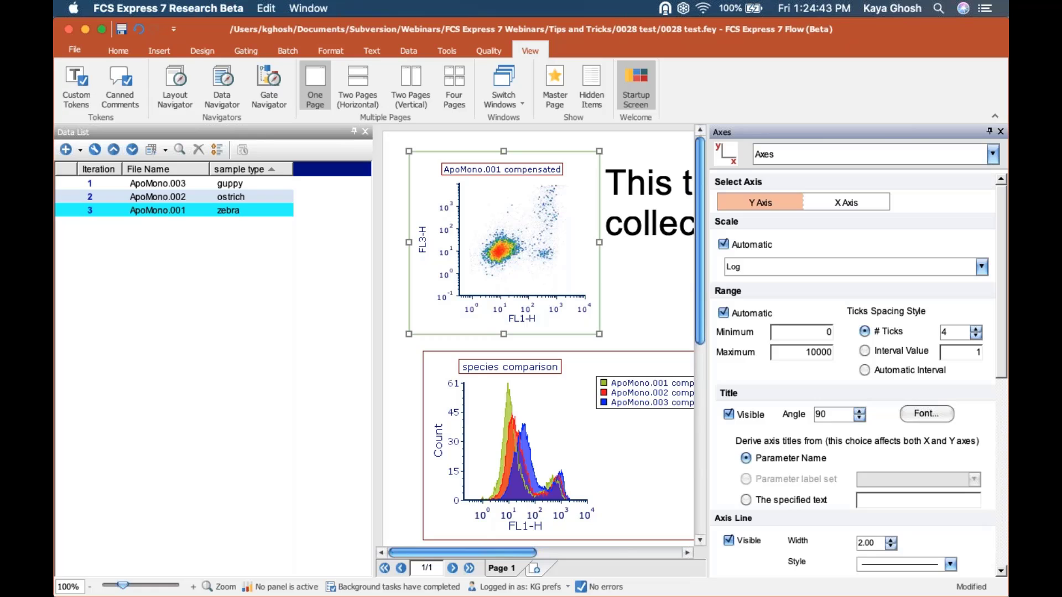
left_click(802, 154)
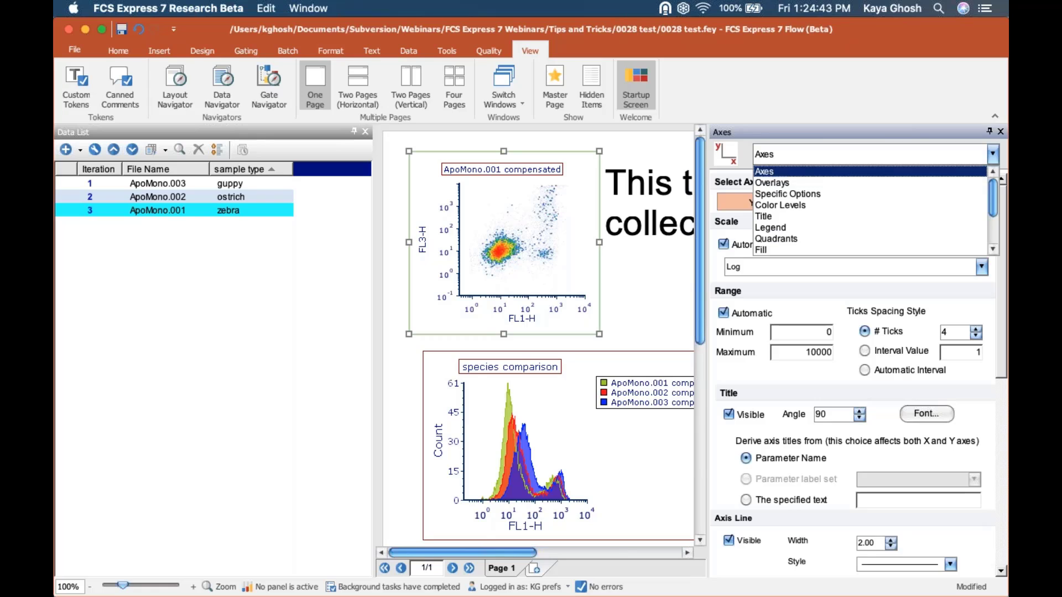
left_click(765, 216)
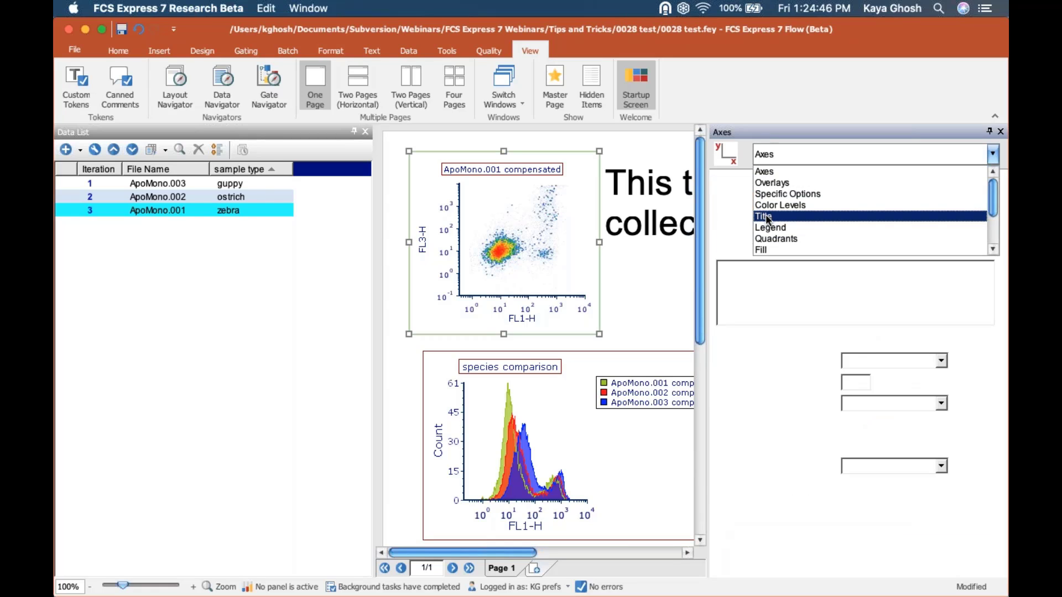
left_click(728, 283)
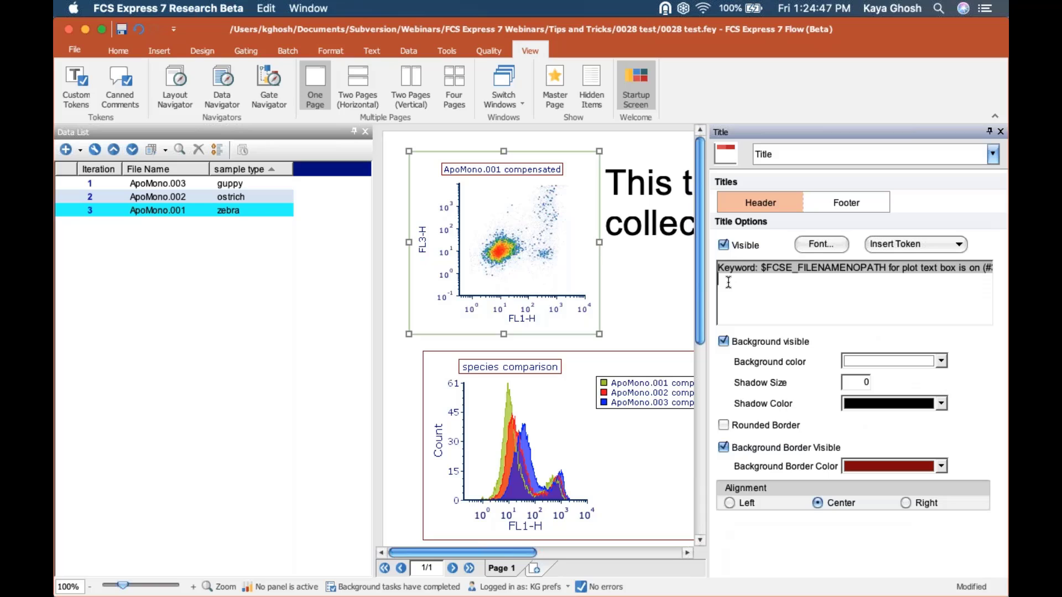
left_click(901, 244)
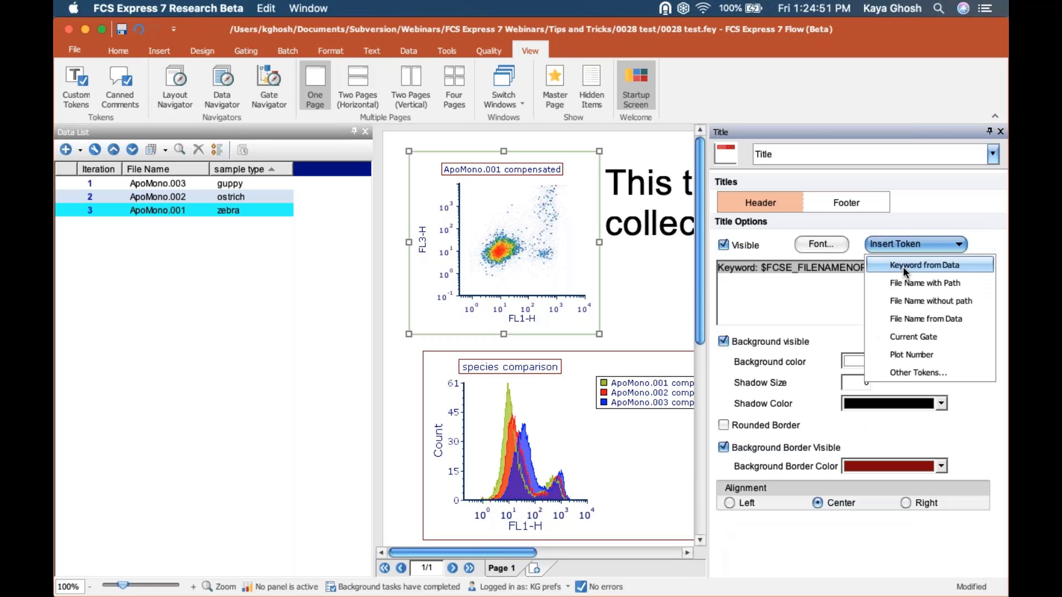
left_click(902, 267)
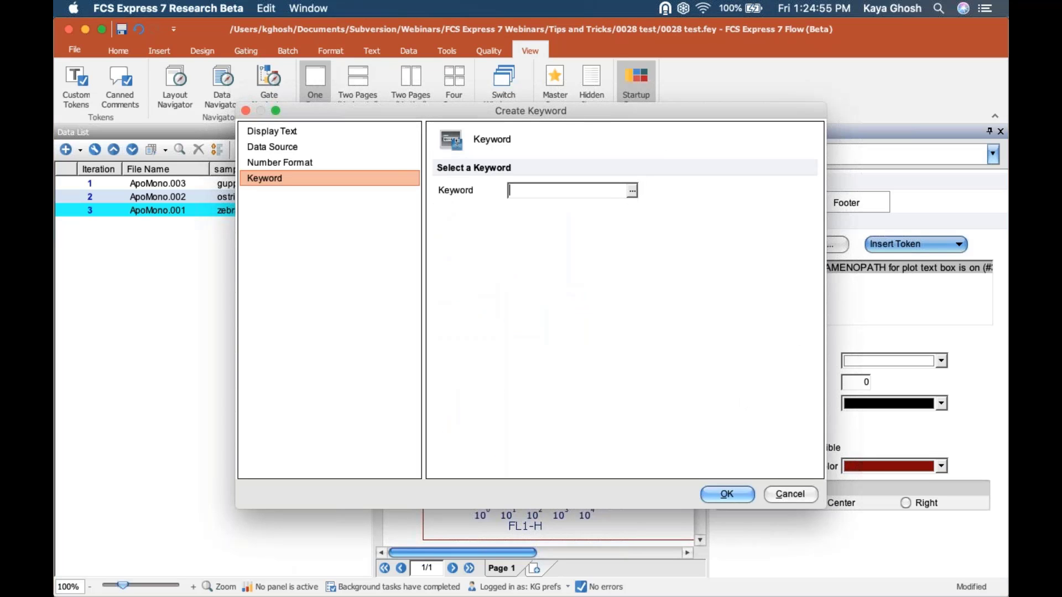
- Open the Keyword List, move it higher and enlarge it to browse the keywords
left_click(631, 191)
left_click_drag(558, 194, 554, 78)
left_click_drag(499, 312, 503, 476)
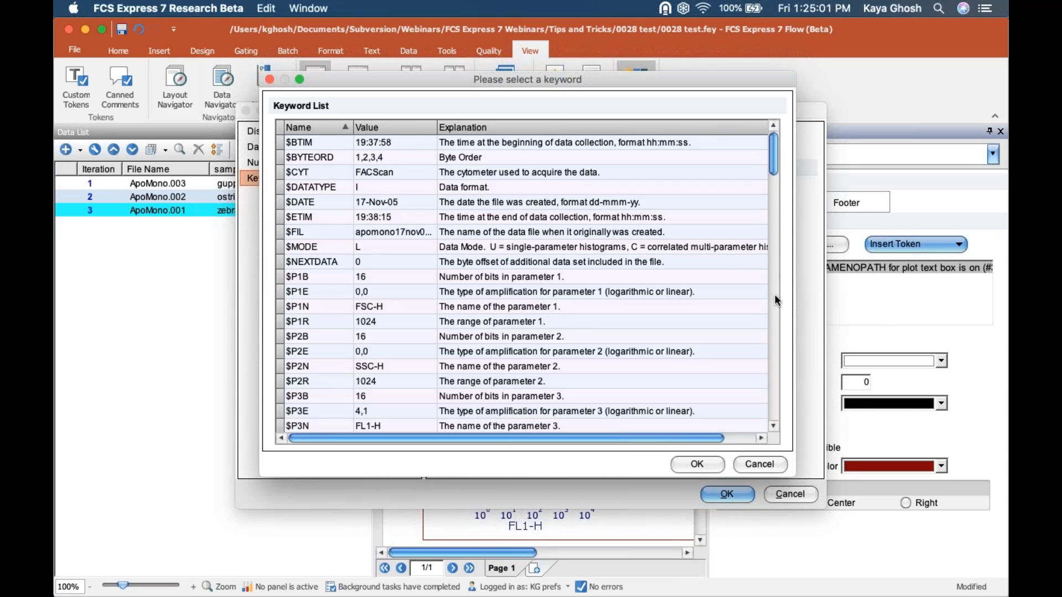
scroll(773, 219, "down", 2)
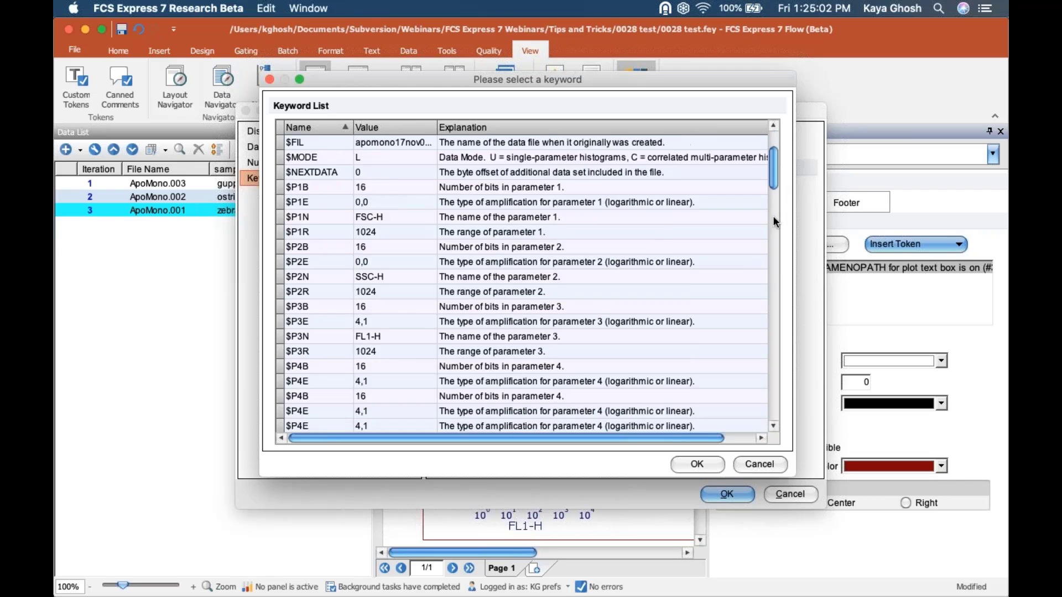
scroll(773, 221, "down", 6)
scroll(773, 221, "up", 8)
- Pick the $DATE keyword from the list and confirm it
left_click(282, 202)
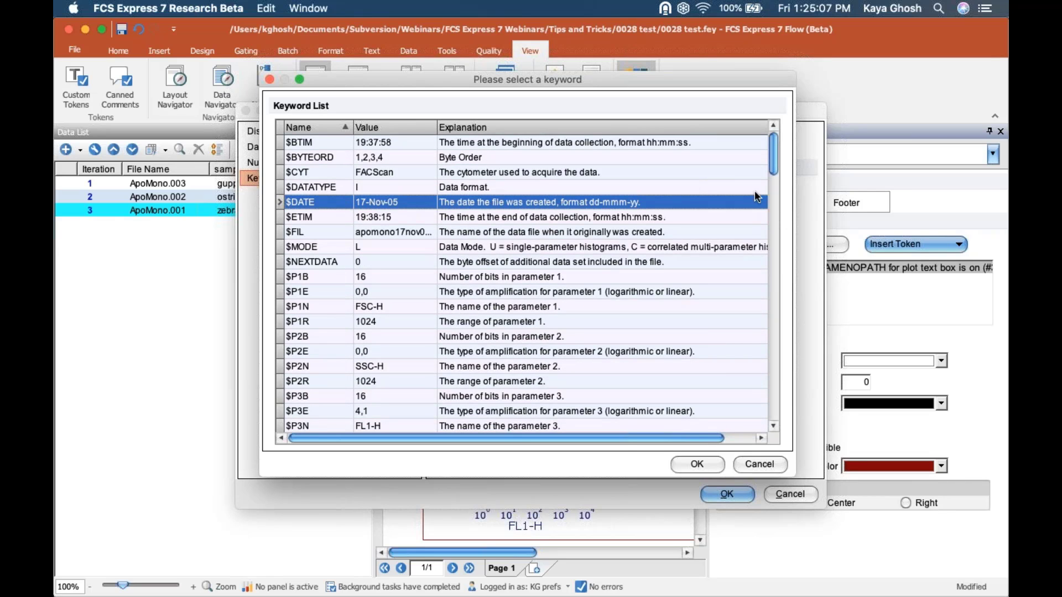
left_click(309, 217)
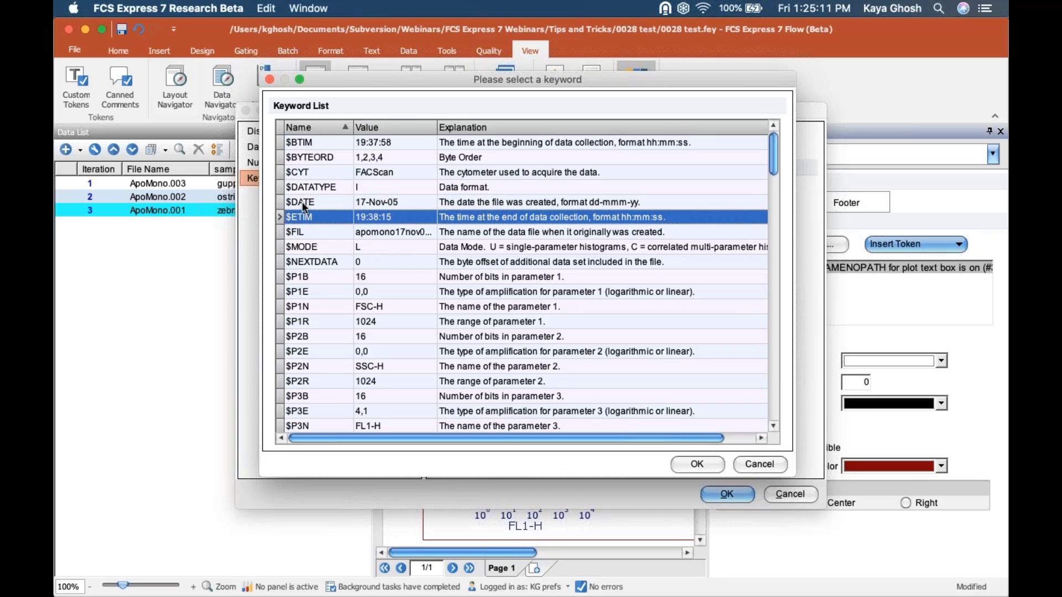
left_click(301, 202)
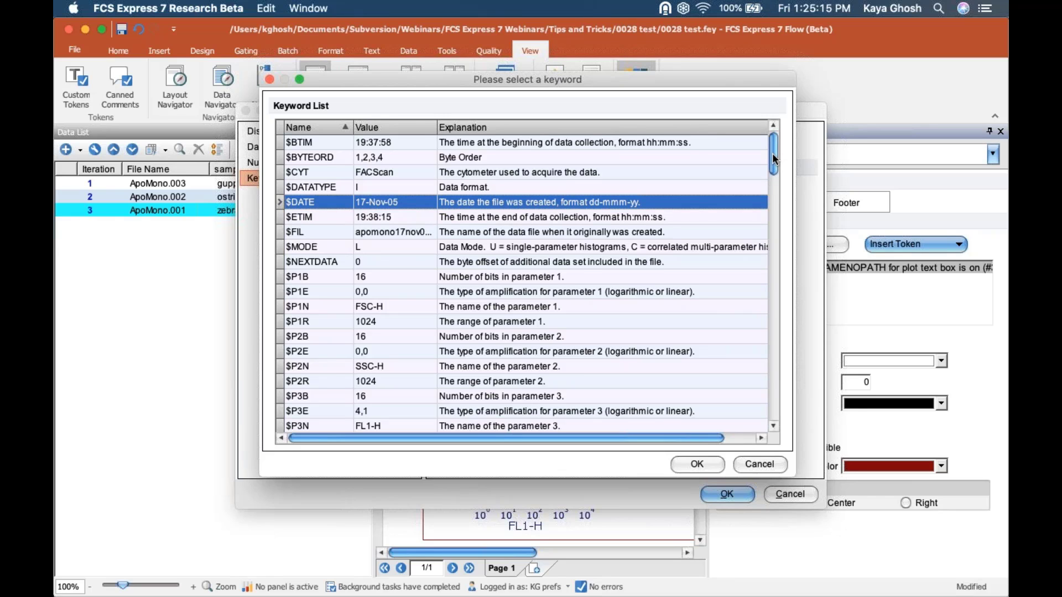
scroll(775, 183, "down", 15)
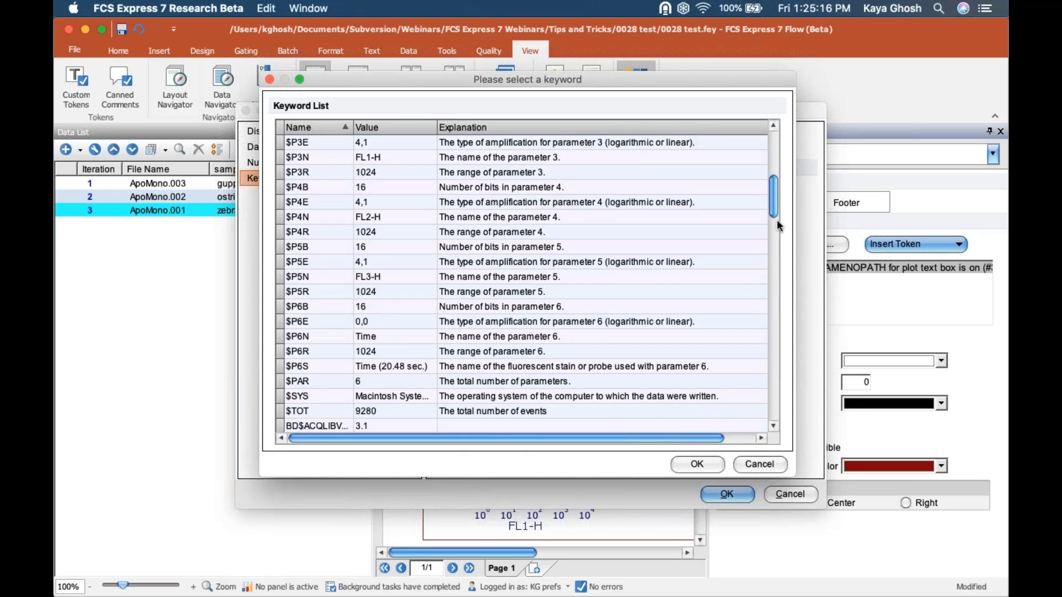
scroll(788, 334, "down", 15)
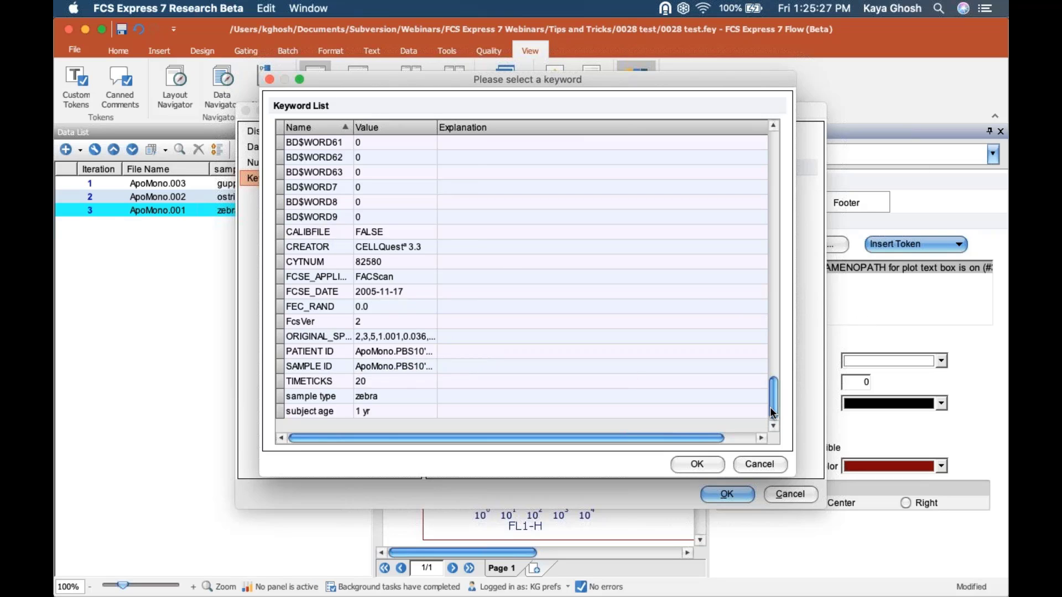
scroll(766, 180, "up", 20)
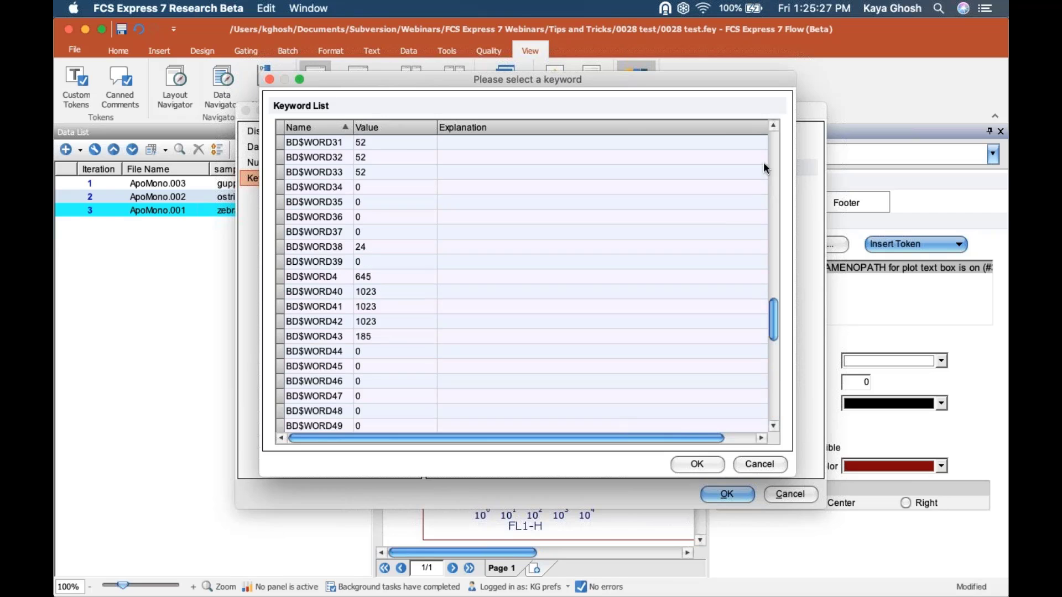
left_click(697, 464)
- Add the $DATE token as the title's second line and close the Title format panel
left_click(727, 493)
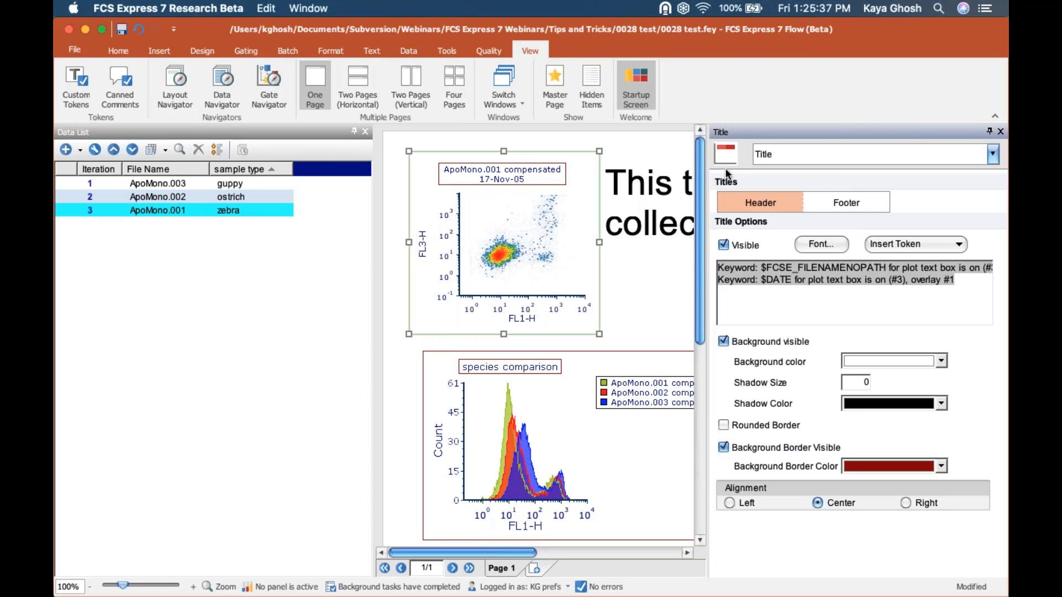
left_click(1001, 132)
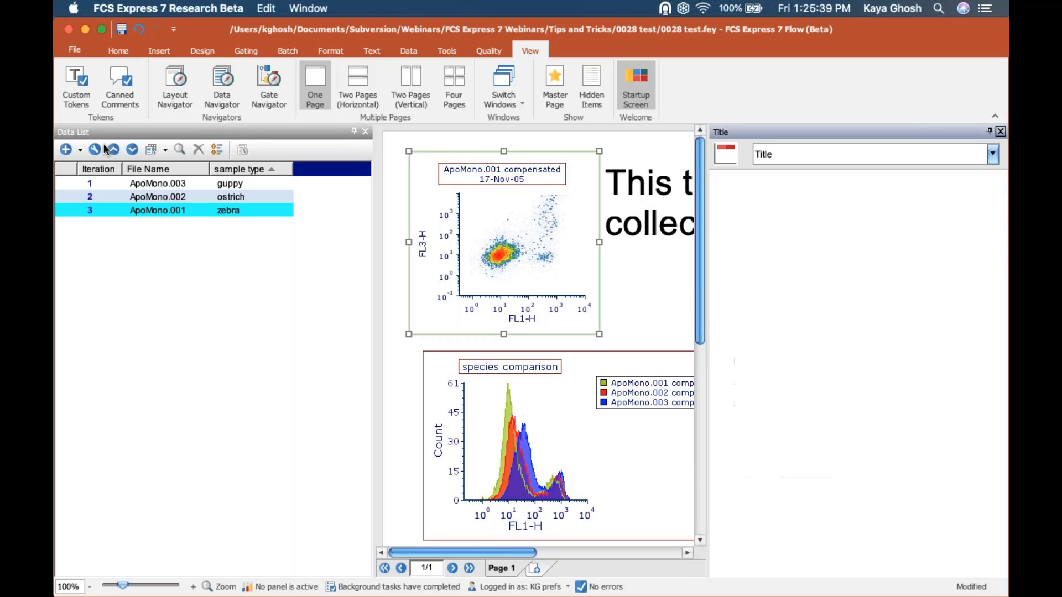
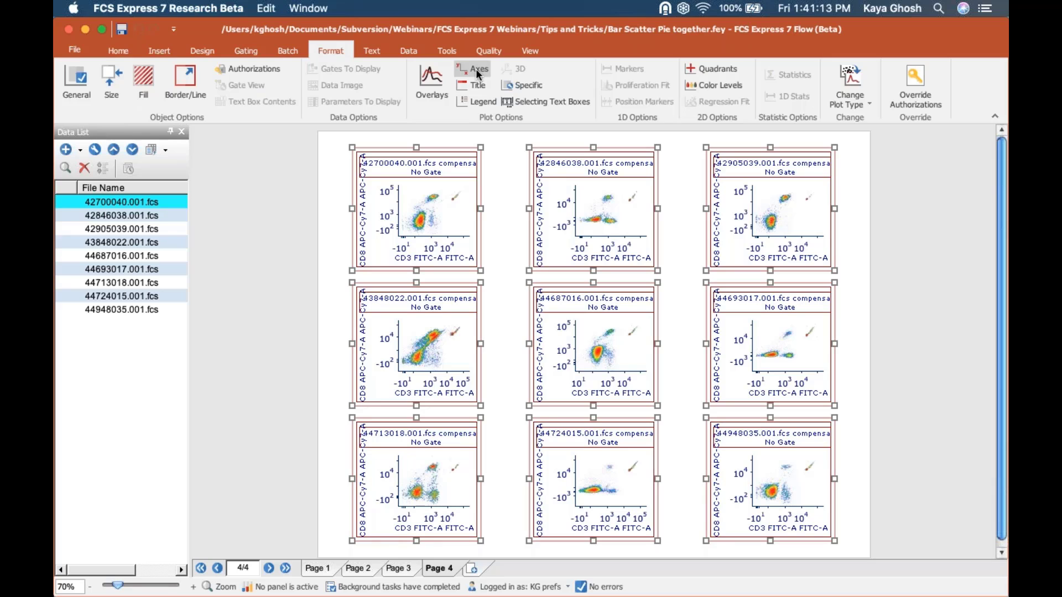
- Dock the Axes formatting panel, close the Data List, and deselect the plots
left_click(476, 69)
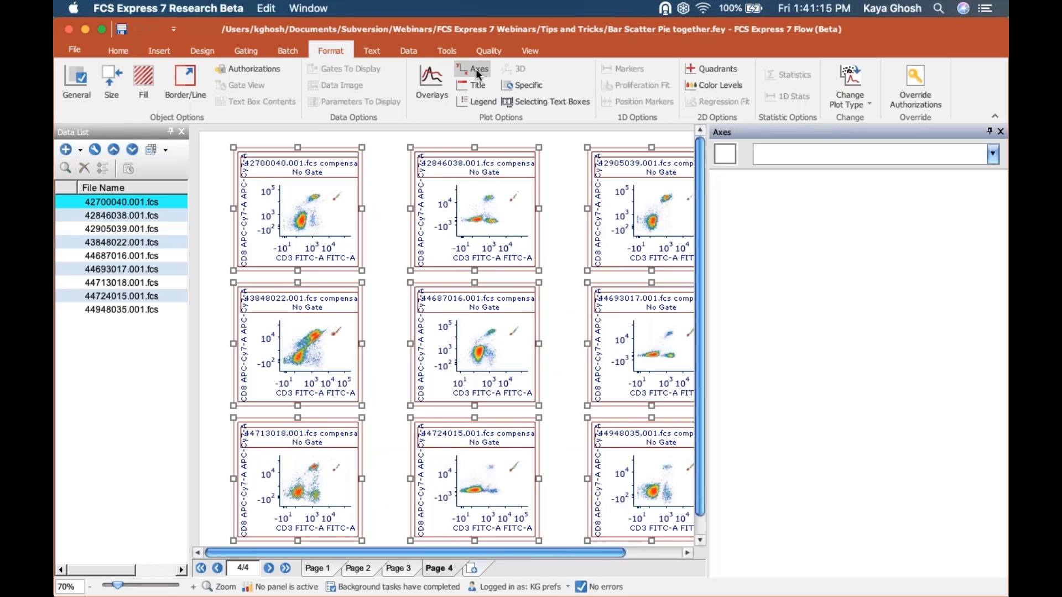
left_click(180, 131)
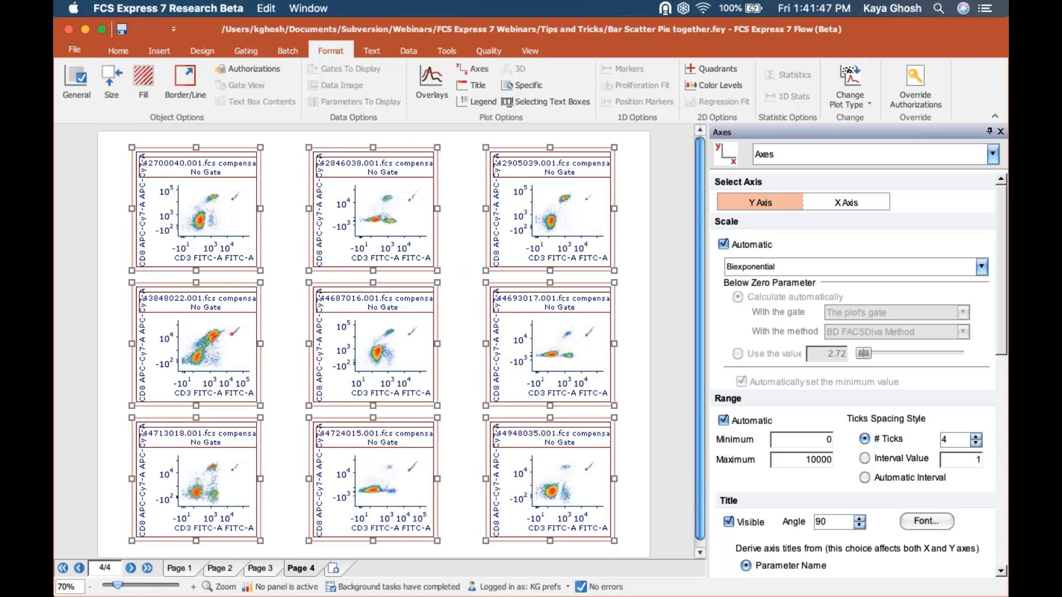
left_click(91, 269)
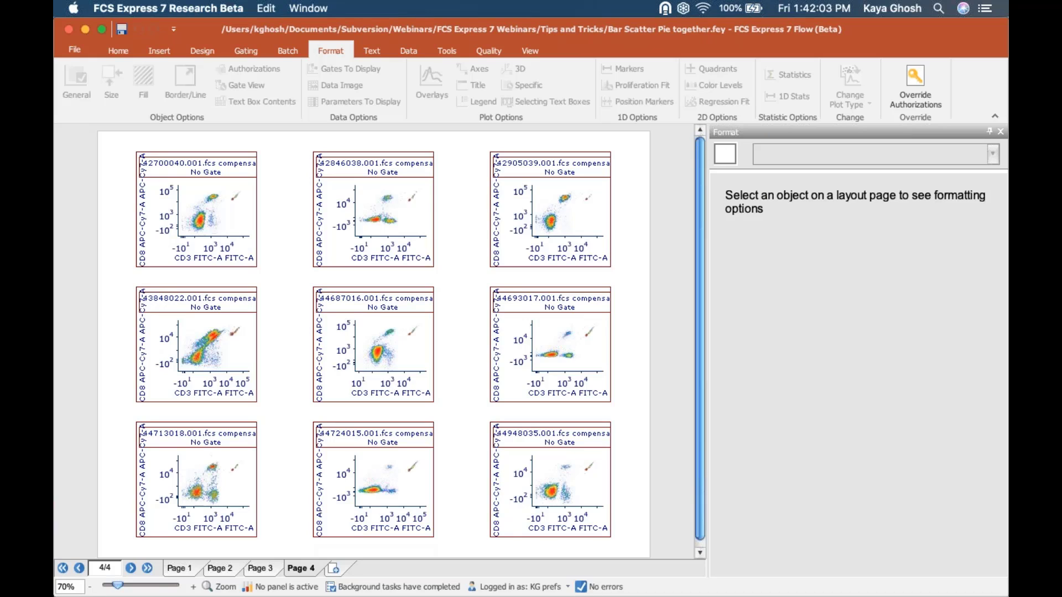
- Select all nine CD8 versus CD3 dot plots on Page 4 with Cmd+A
left_click(229, 243)
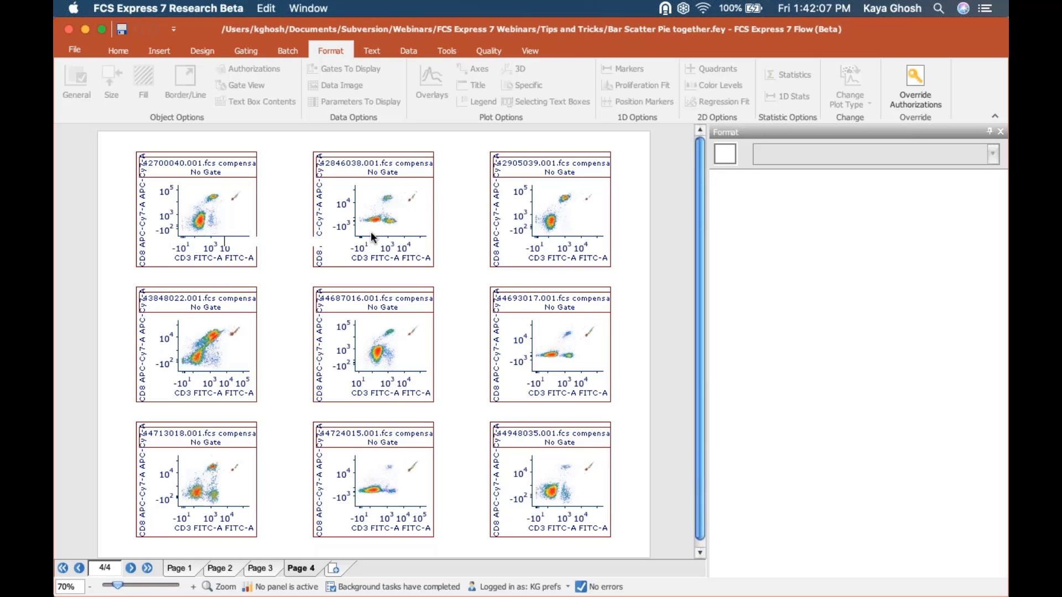
left_click(641, 318)
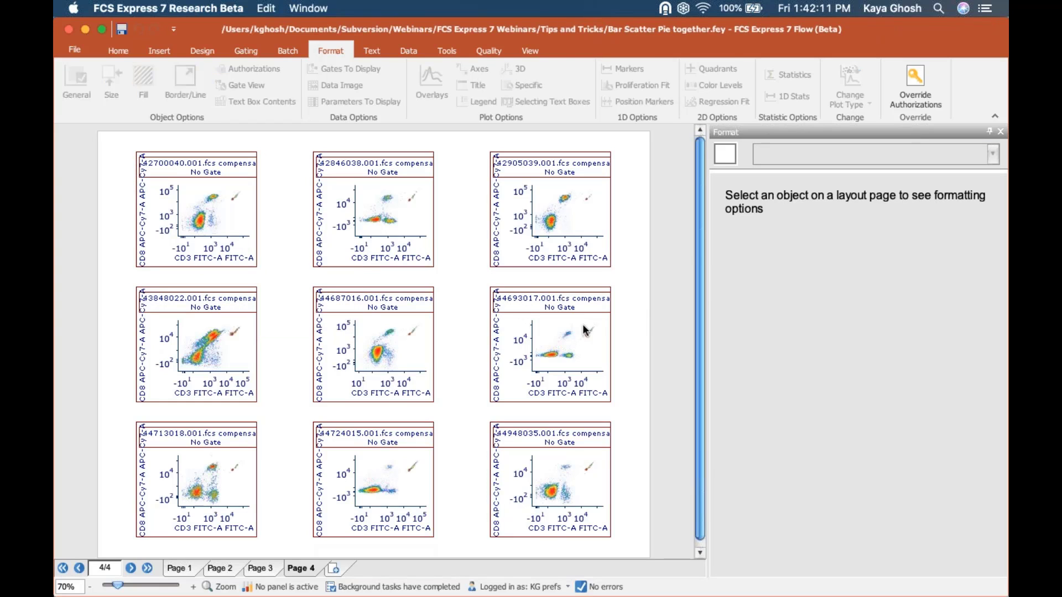
left_click(579, 210)
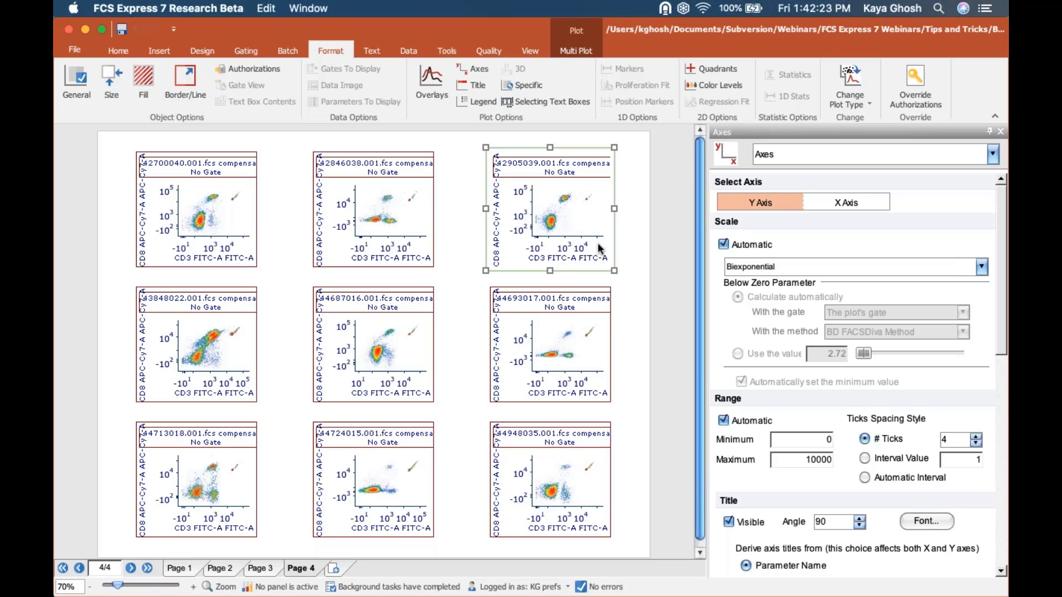
left_click(247, 356)
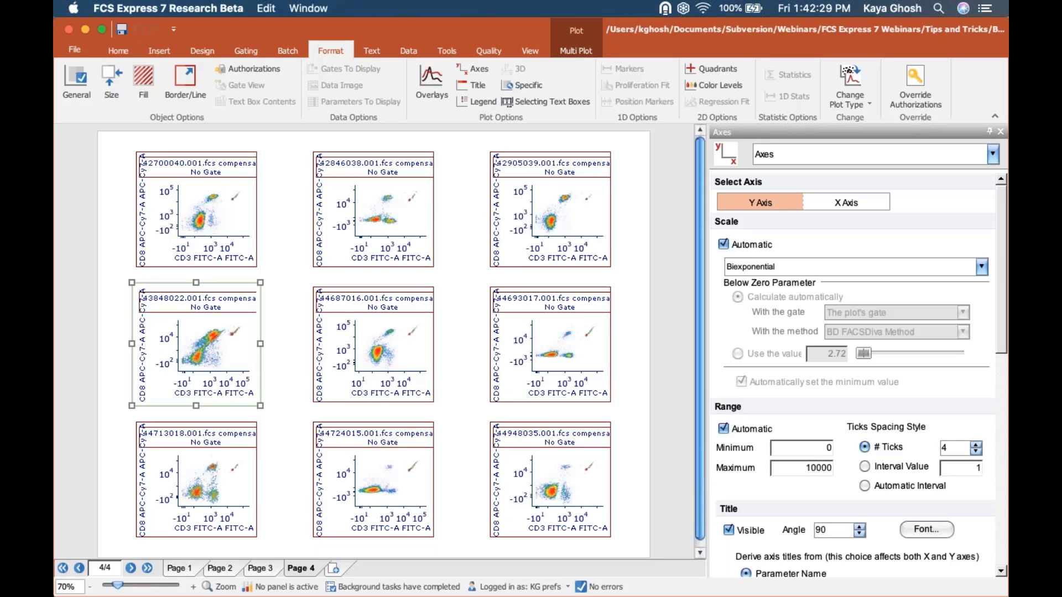
left_click(384, 222)
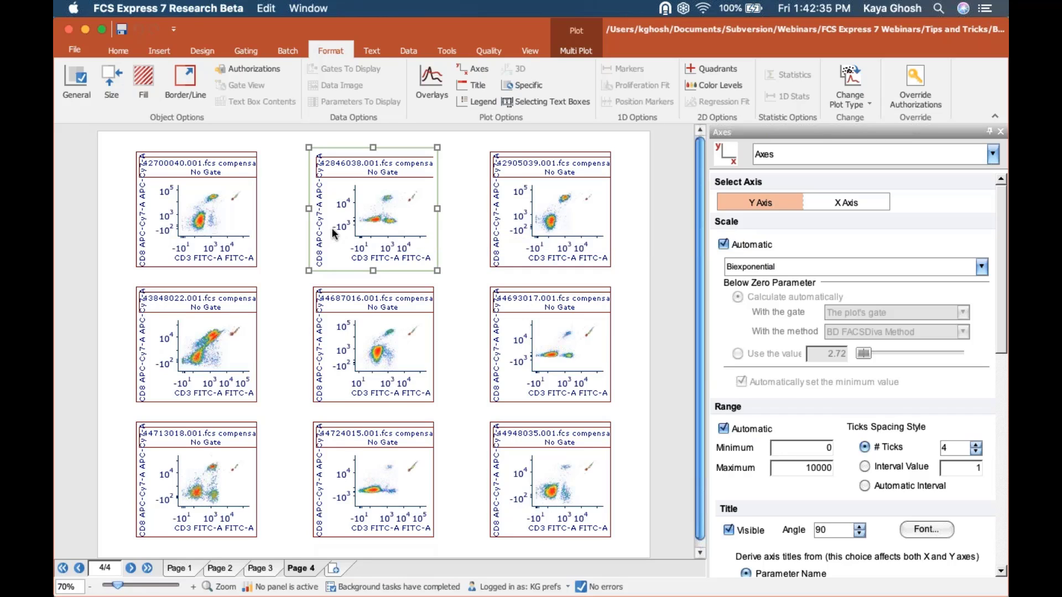
left_click(227, 225)
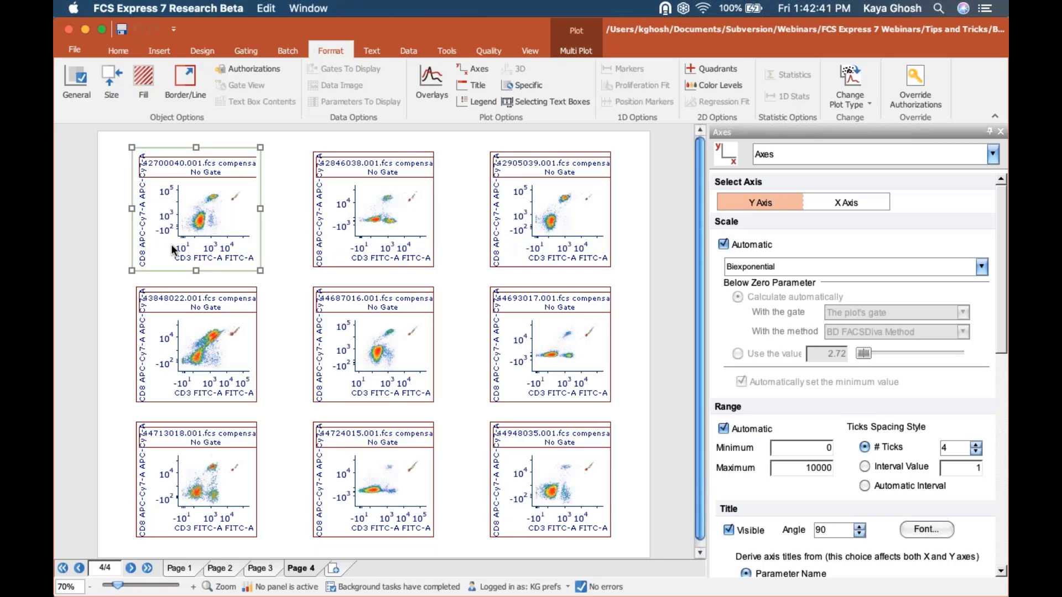
left_click(96, 299)
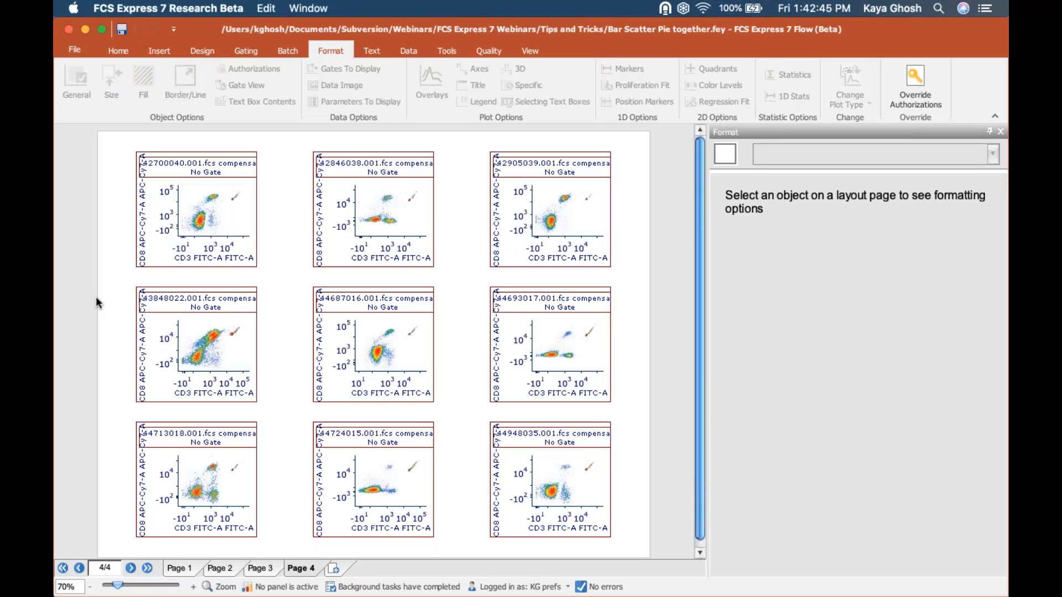
key("super+a")
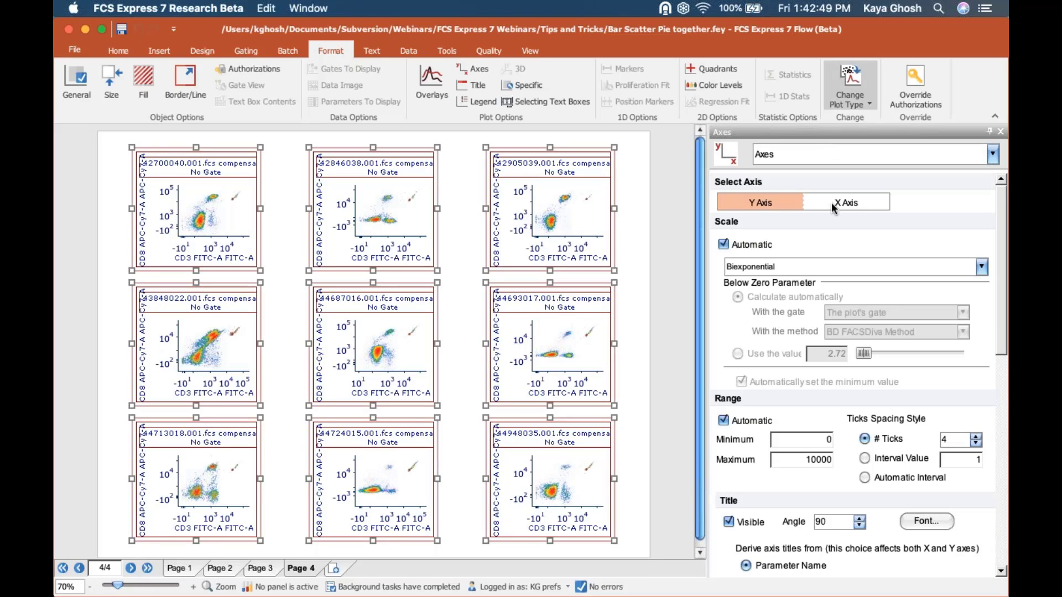
- Turn off automatic Y-axis scaling and change the biexponential below-zero value from 2.72 to 4
left_click(771, 201)
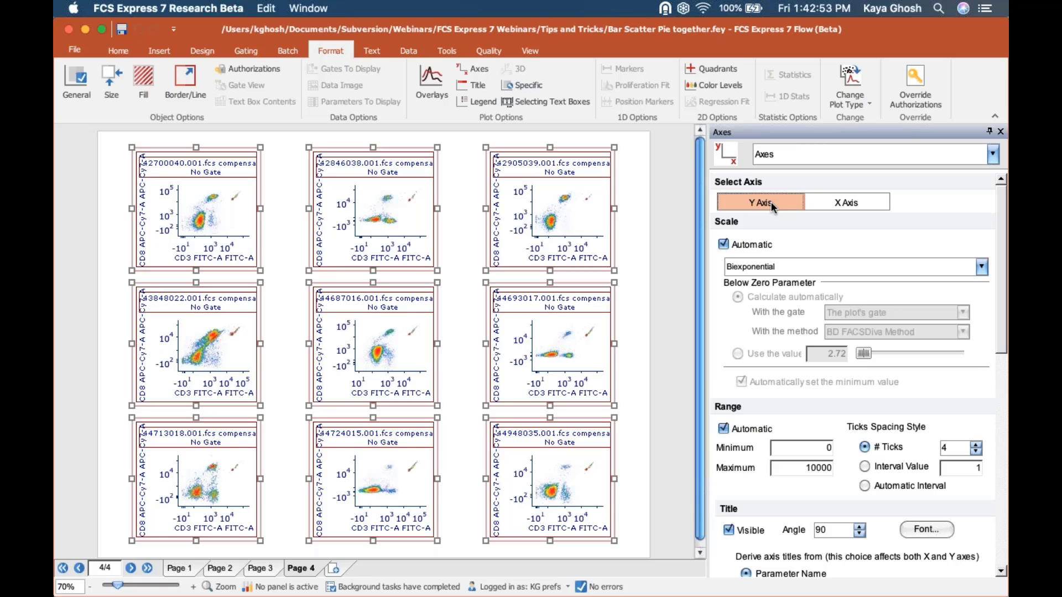
left_click(724, 244)
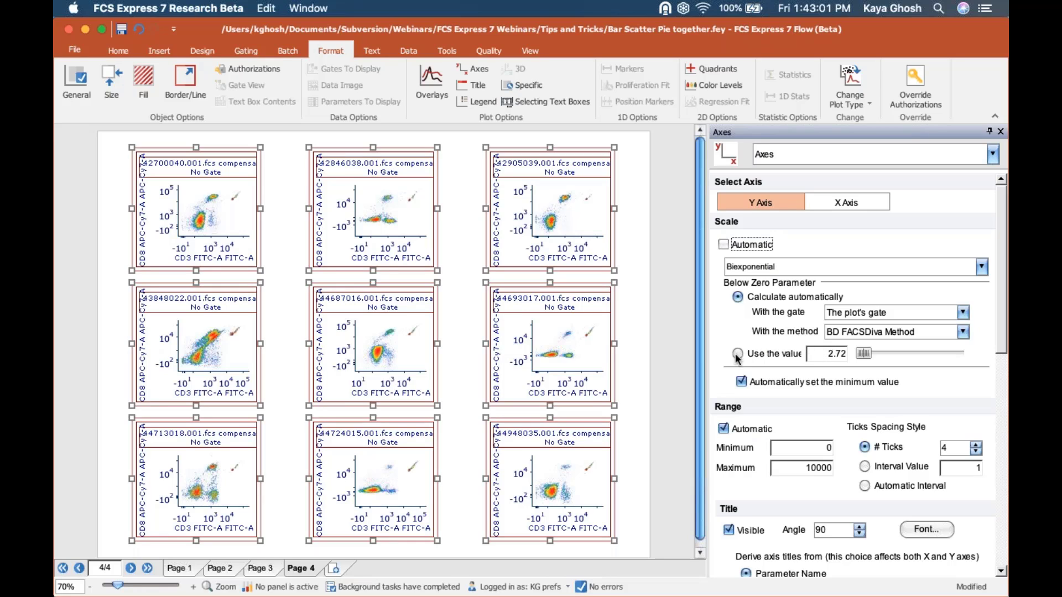
left_click_drag(708, 350, 663, 350)
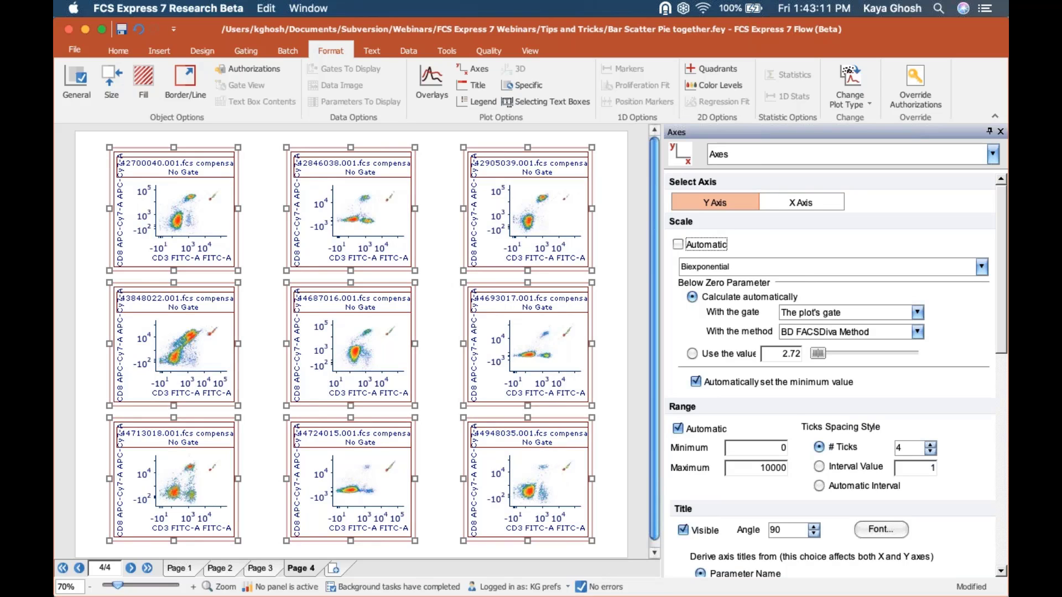
double_click(784, 354)
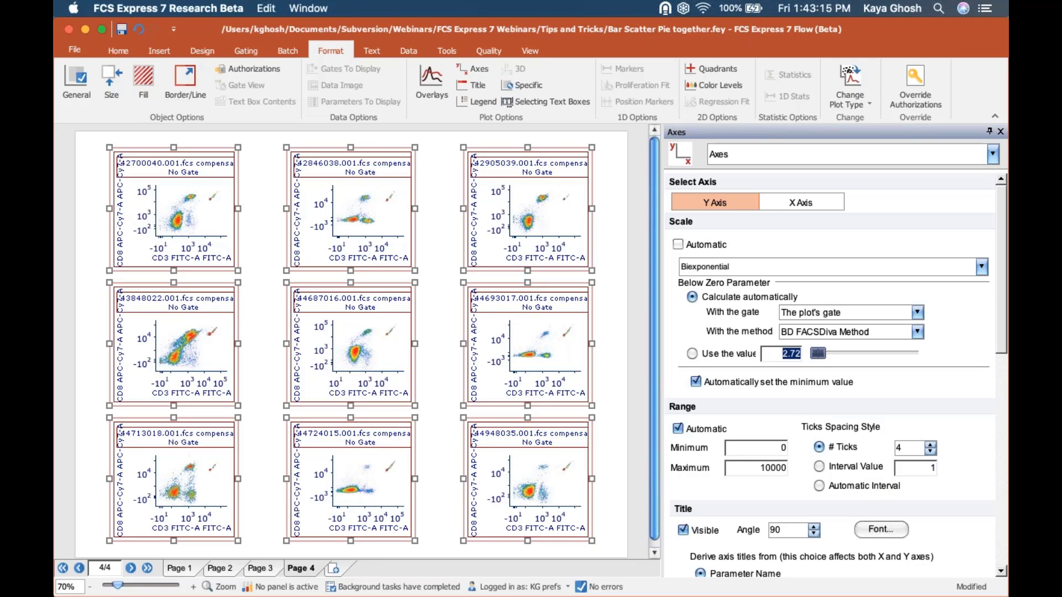
type("4")
key("Return")
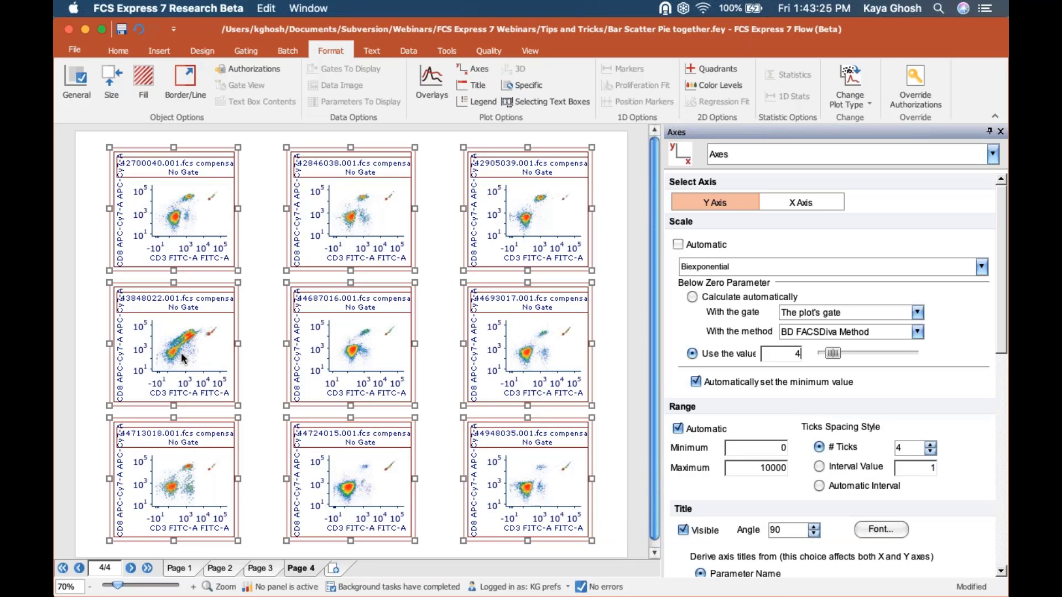
left_click(763, 156)
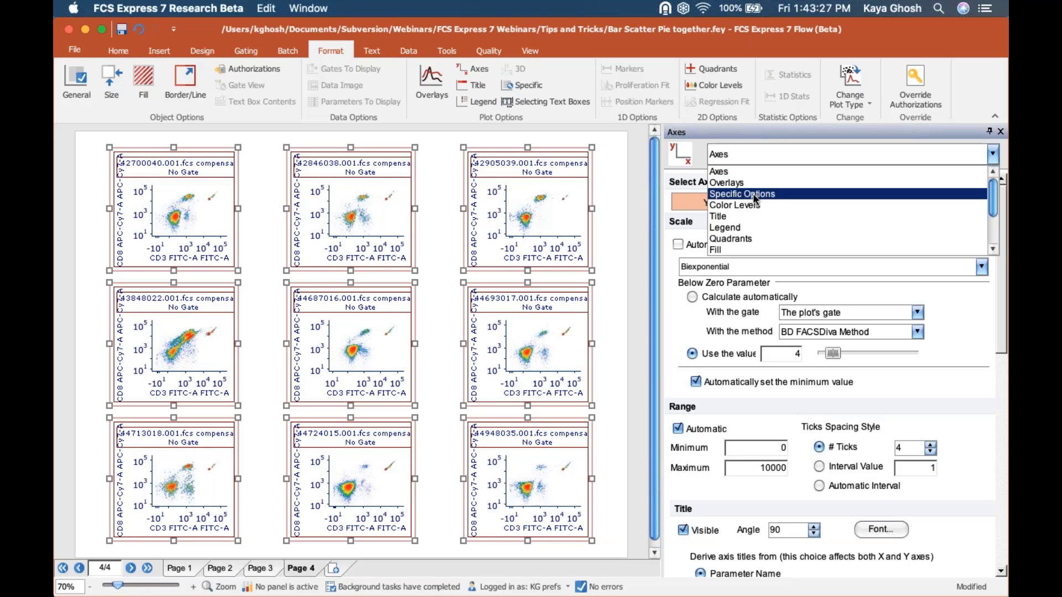
- Fix the Y-axis resolution range manually at -10000 to 100000 in Specific Options
left_click(752, 194)
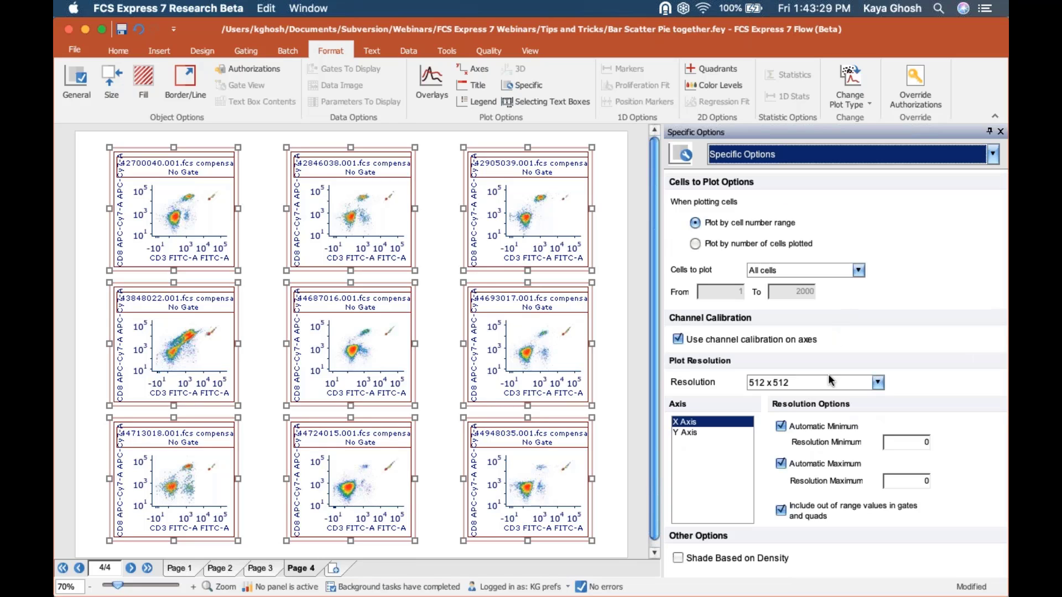
left_click(708, 434)
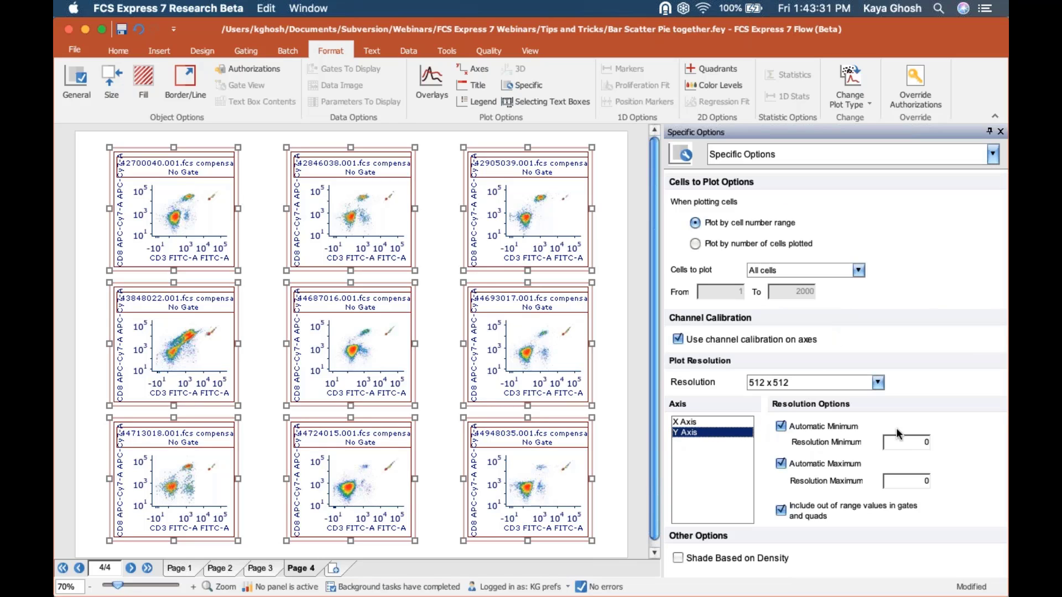
double_click(934, 442)
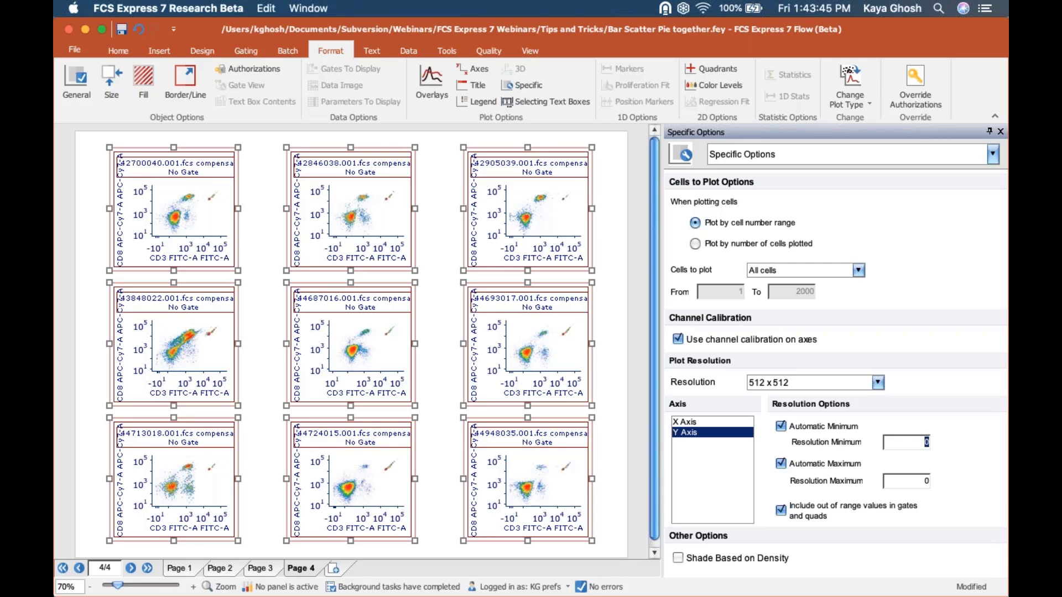
type("-10000")
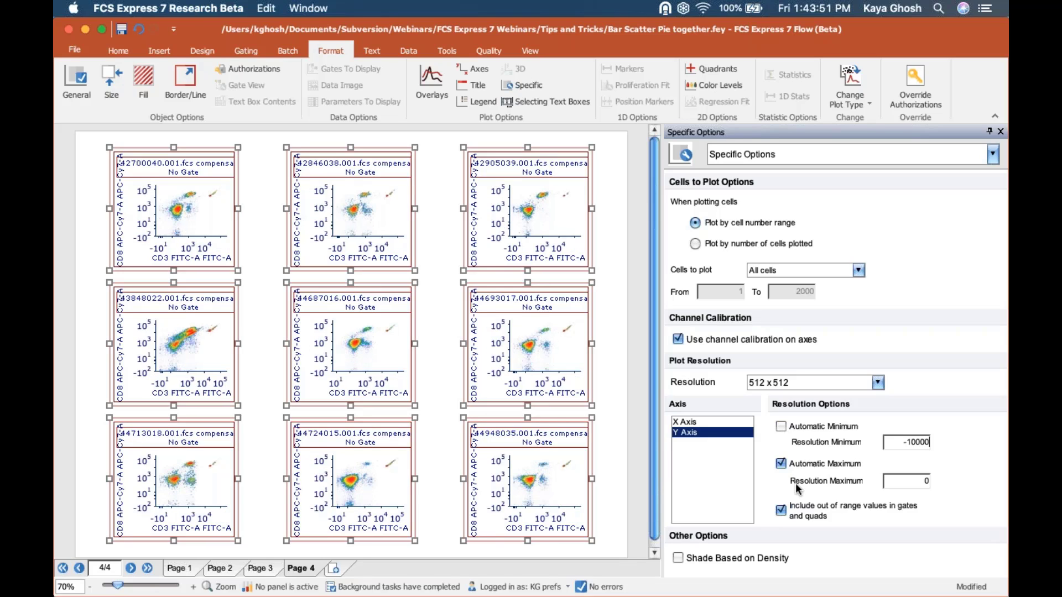
left_click(781, 464)
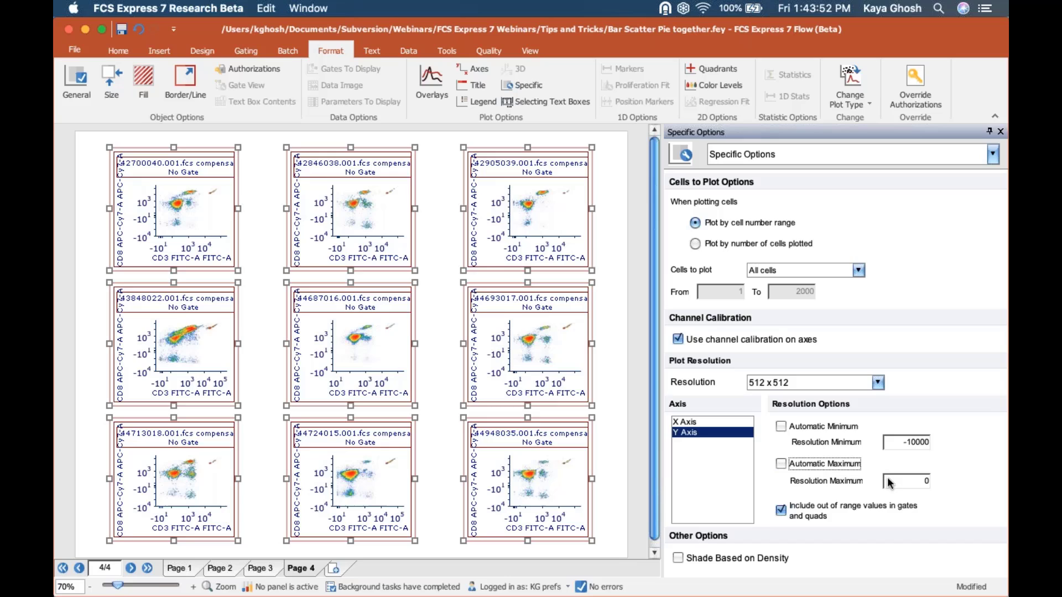
double_click(934, 484)
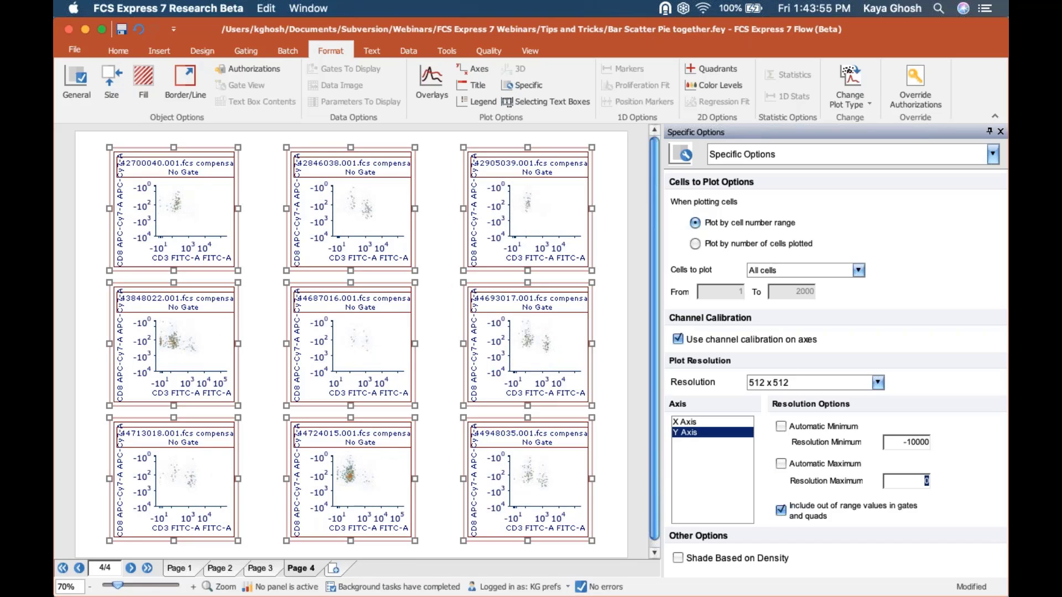
type("100000")
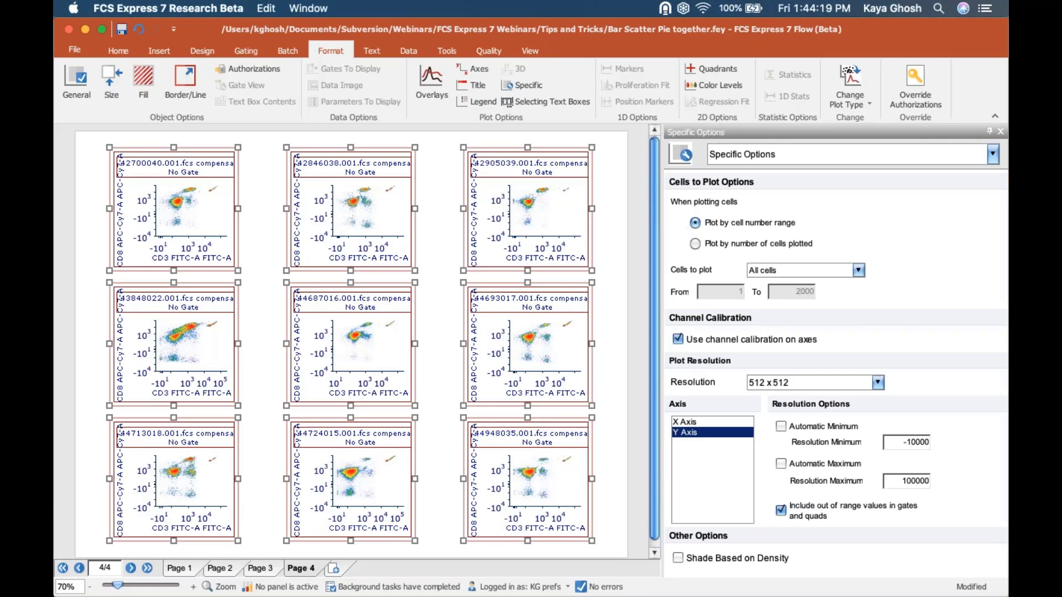
left_click(531, 51)
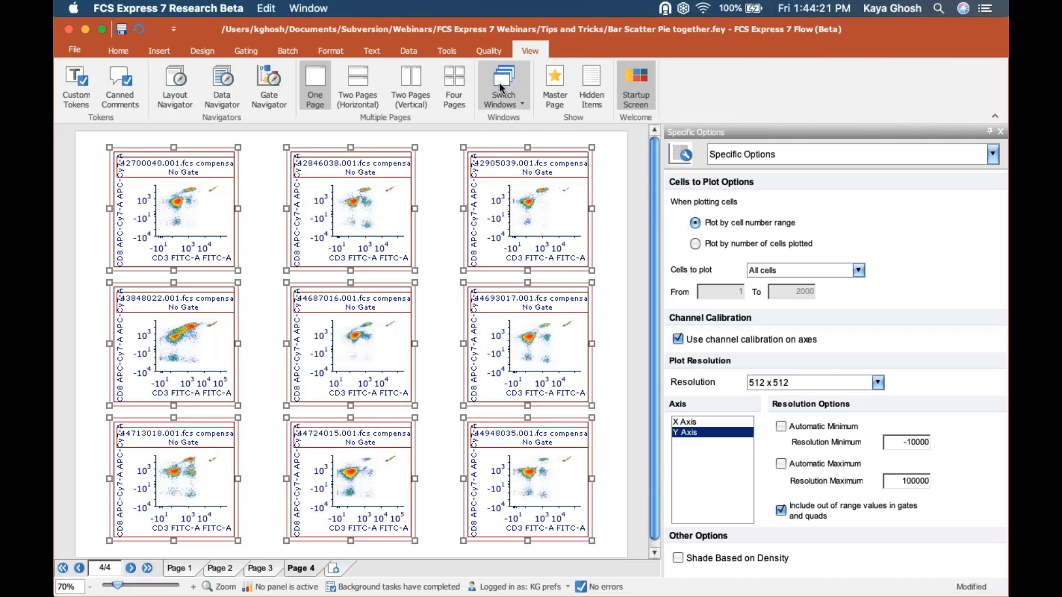
- Switch to the axis labels angle document and widen the heat map to the right
left_click(503, 88)
left_click(583, 182)
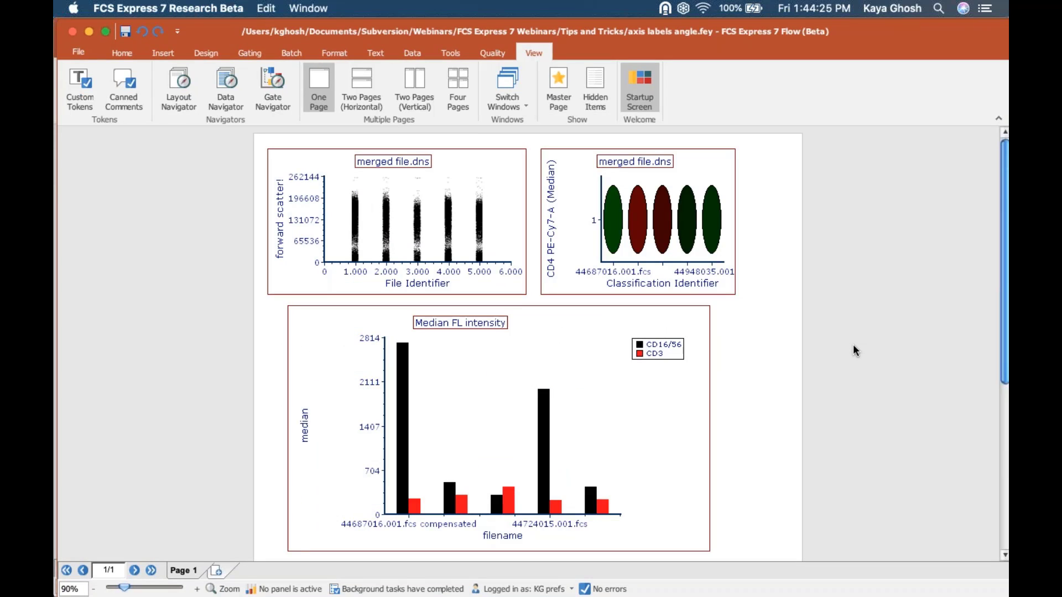
left_click(716, 187)
left_click_drag(739, 221, 777, 222)
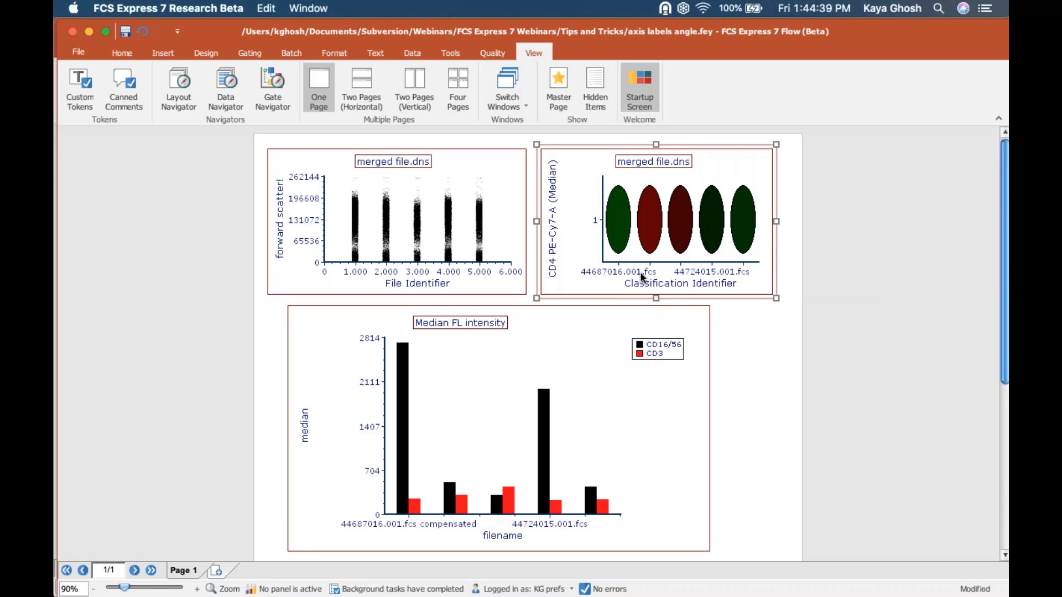
left_click(665, 278)
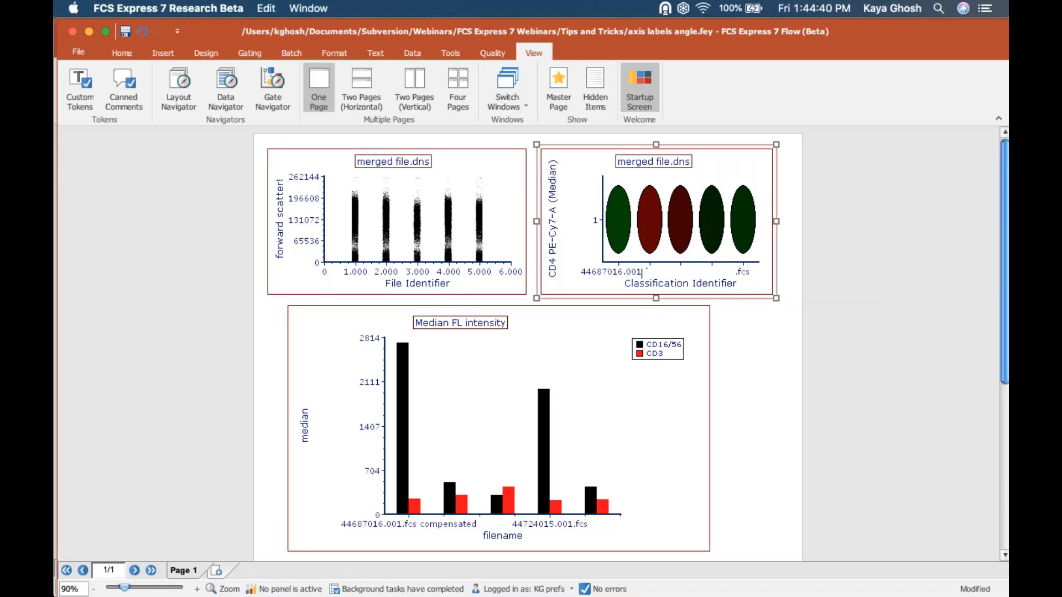
left_click(840, 240)
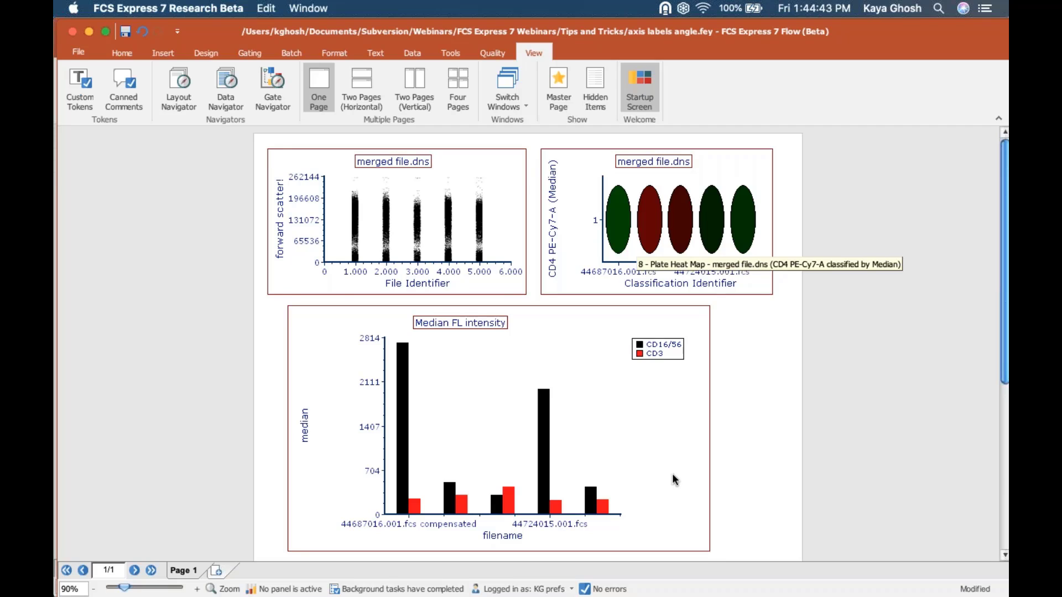
- Select both the Median FL intensity bar chart and the heat map for axis formatting
left_click(387, 434)
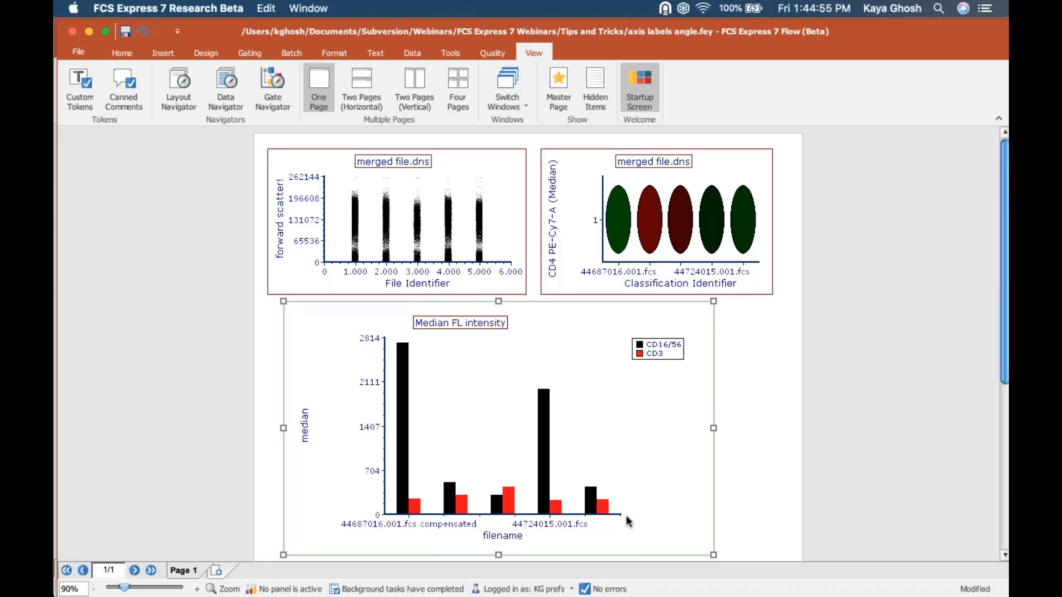
left_click(622, 211, "shift")
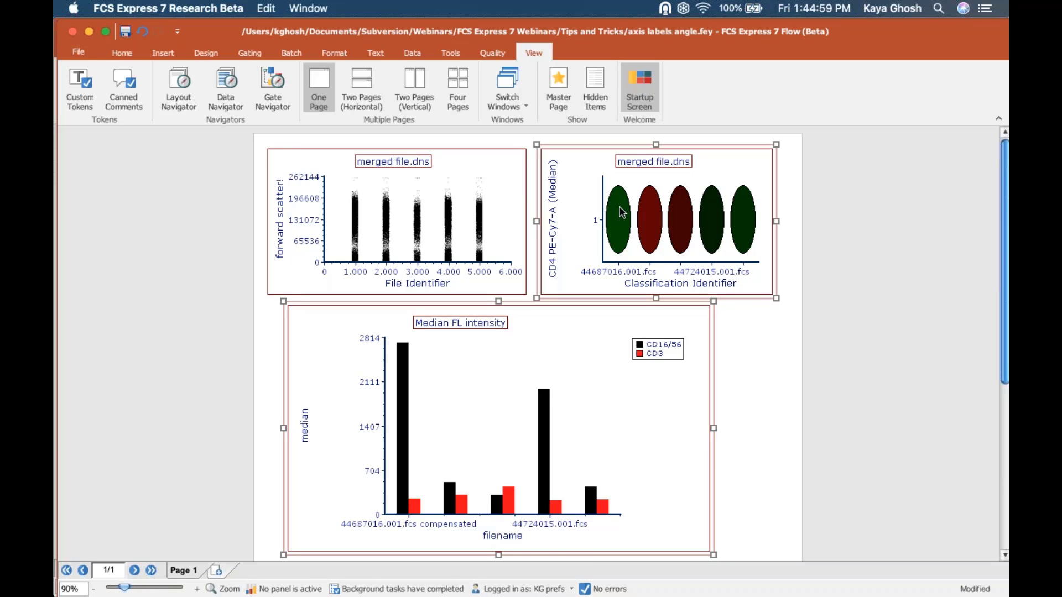
left_click(335, 49)
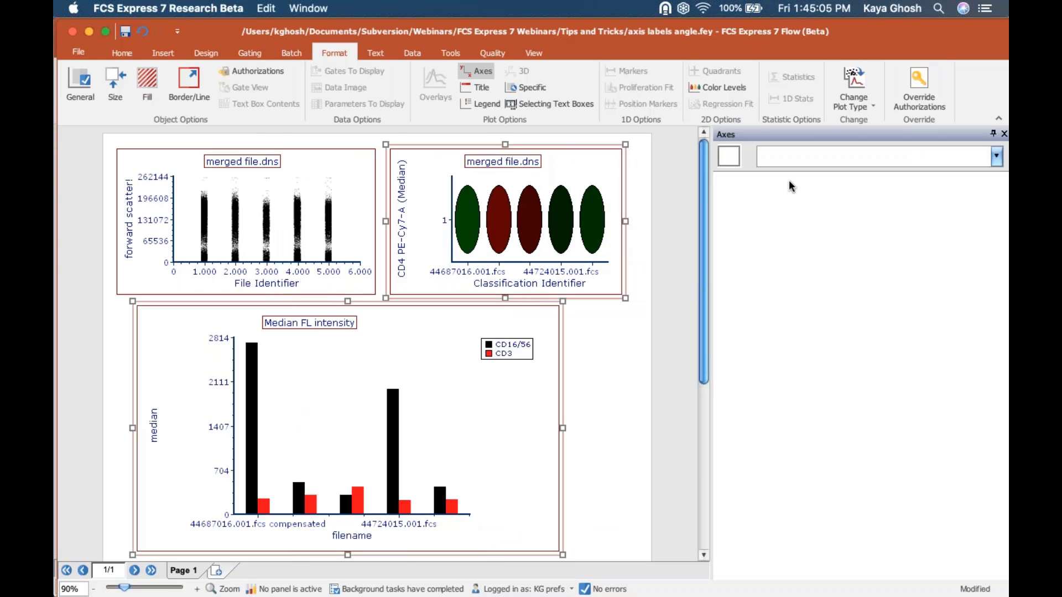
- Set the X-axis labels angle to 90 for both plots, then close the axis labels angle document
left_click(817, 206)
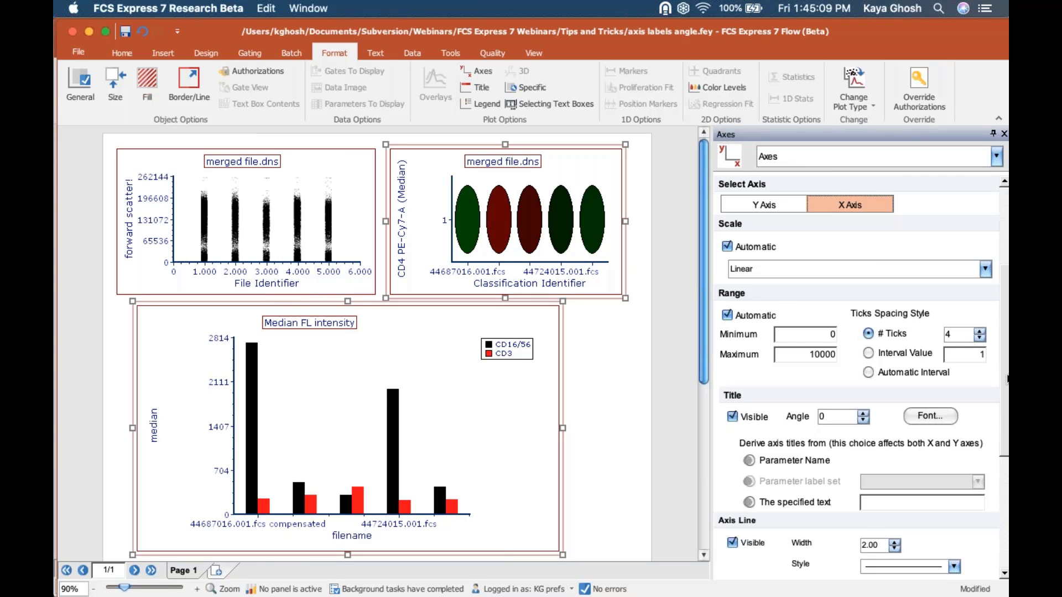
scroll(990, 387, "down", 5)
left_click(842, 471)
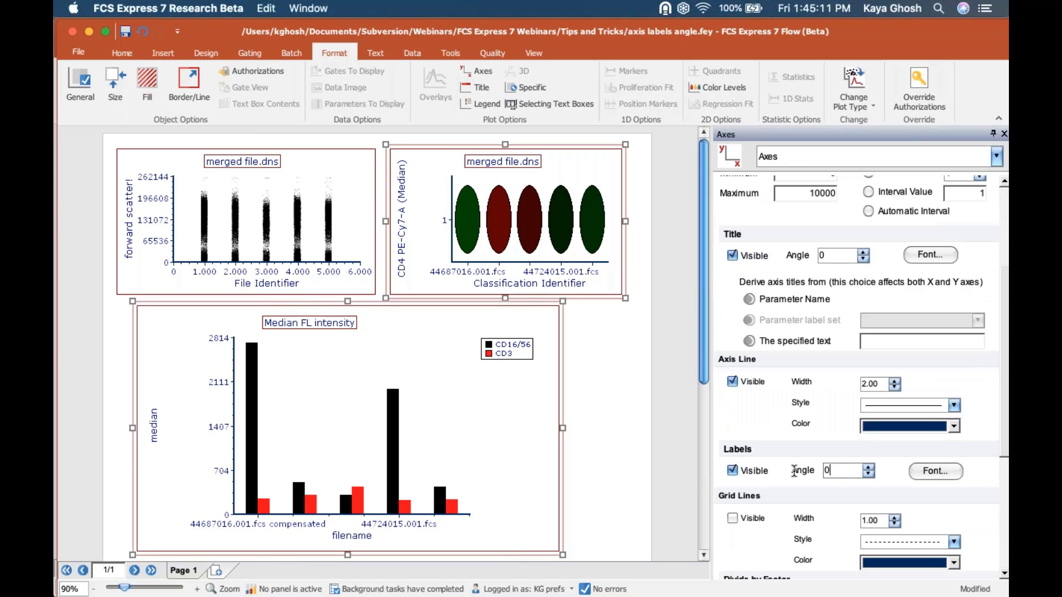
left_click_drag(841, 471, 794, 470)
type("9")
key("Return")
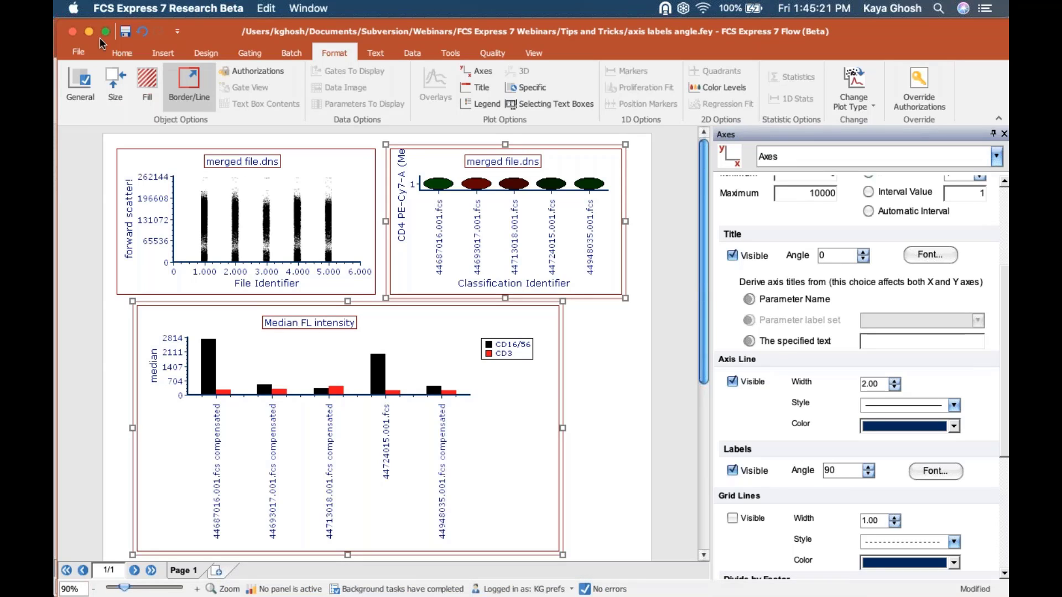
left_click(72, 32)
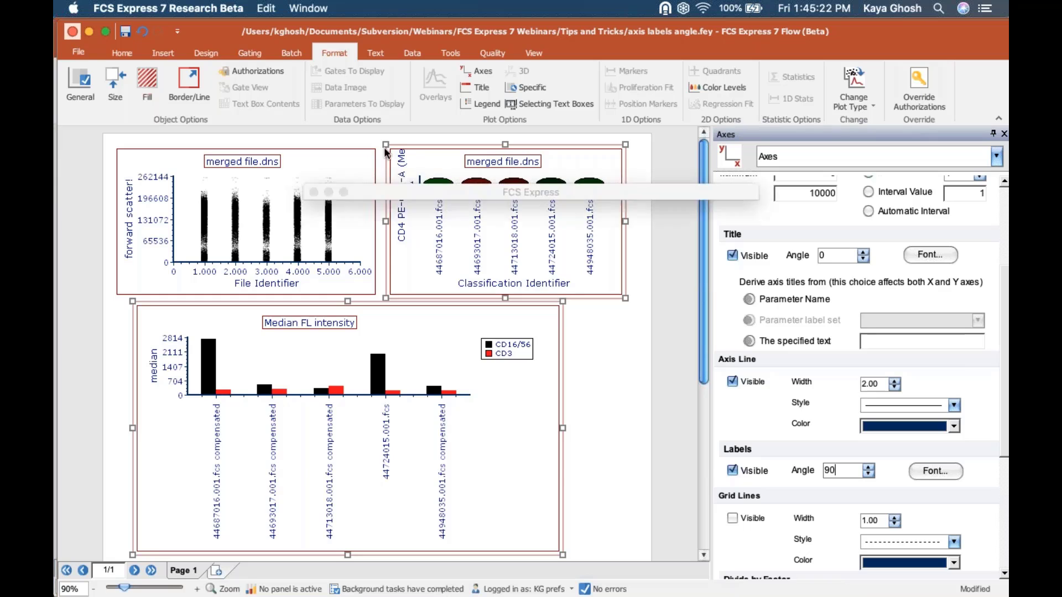
key("Return")
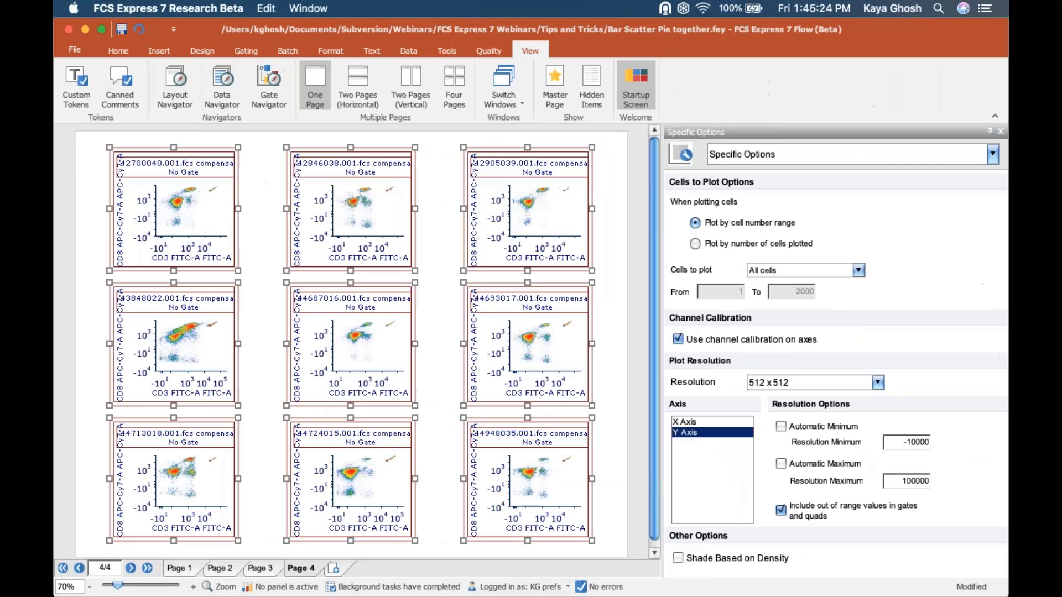
- Switch to tips and tricks v7.fey and highlight the histogram and plot tips outline topics
left_click(499, 88)
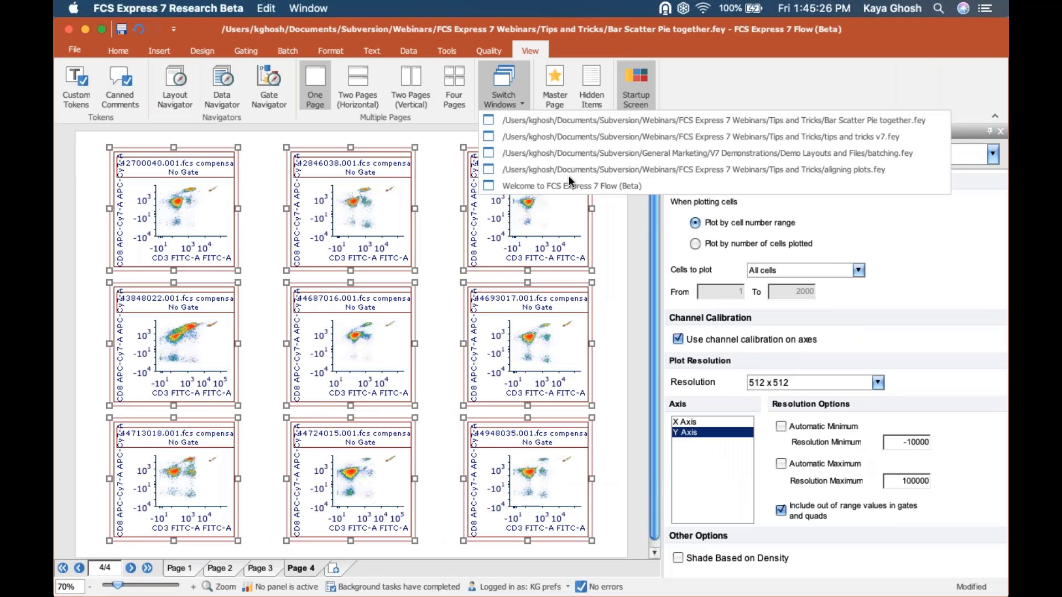
left_click(556, 138)
left_click_drag(599, 240, 735, 312)
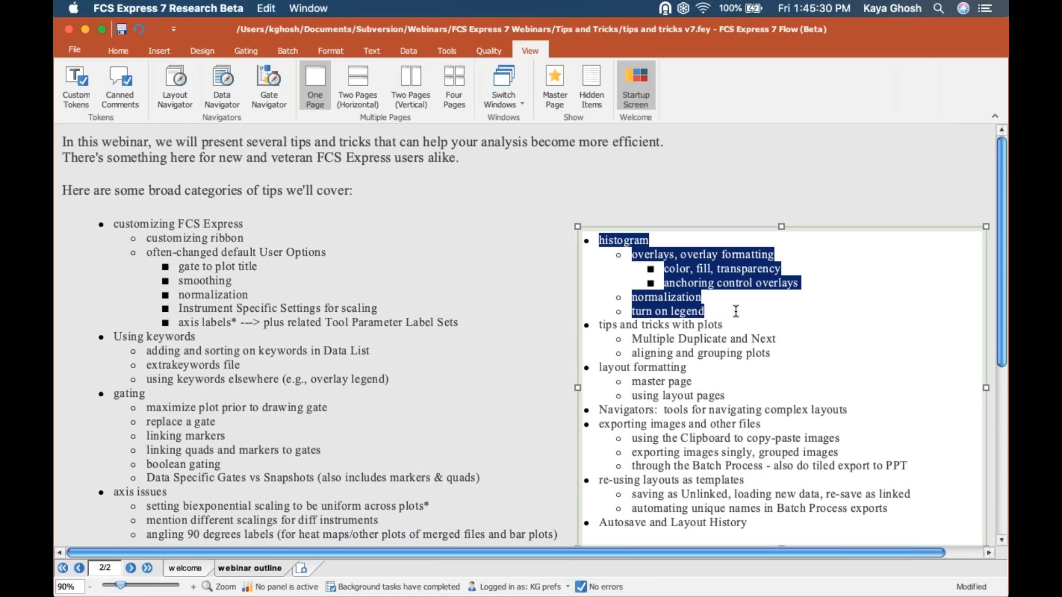
left_click(770, 312)
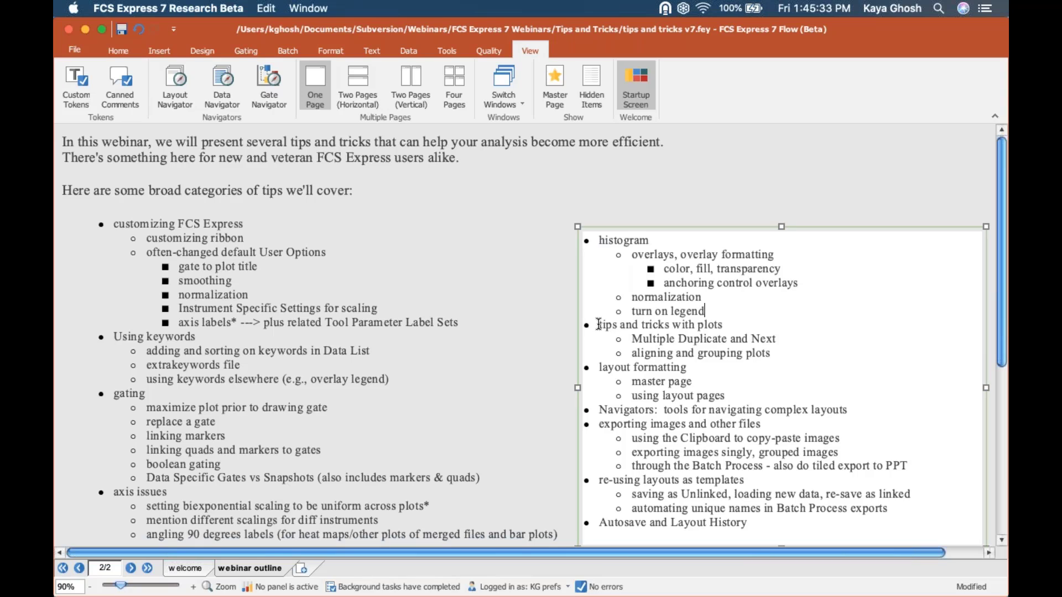
left_click_drag(600, 324, 785, 357)
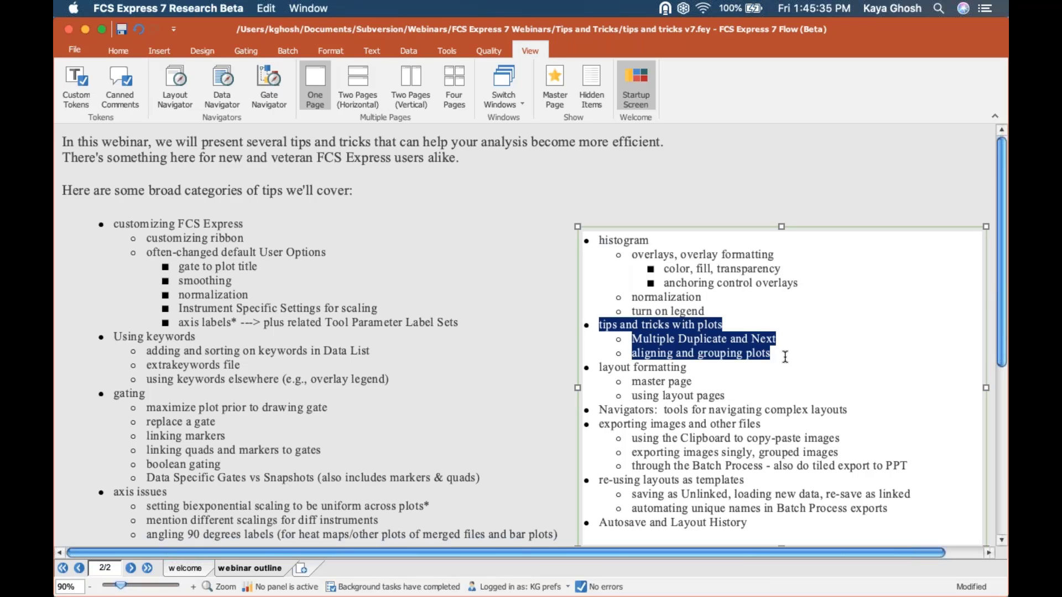
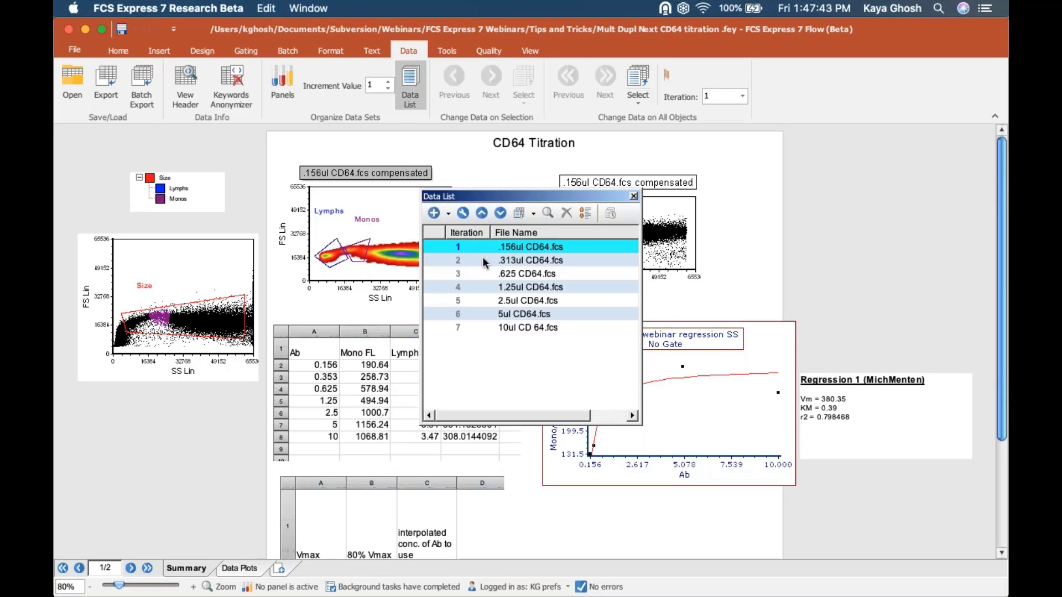
- Keep .156ul CD64.fcs active, move the data file list left, and reselect the FL 8 Log dot plot
left_click(503, 326)
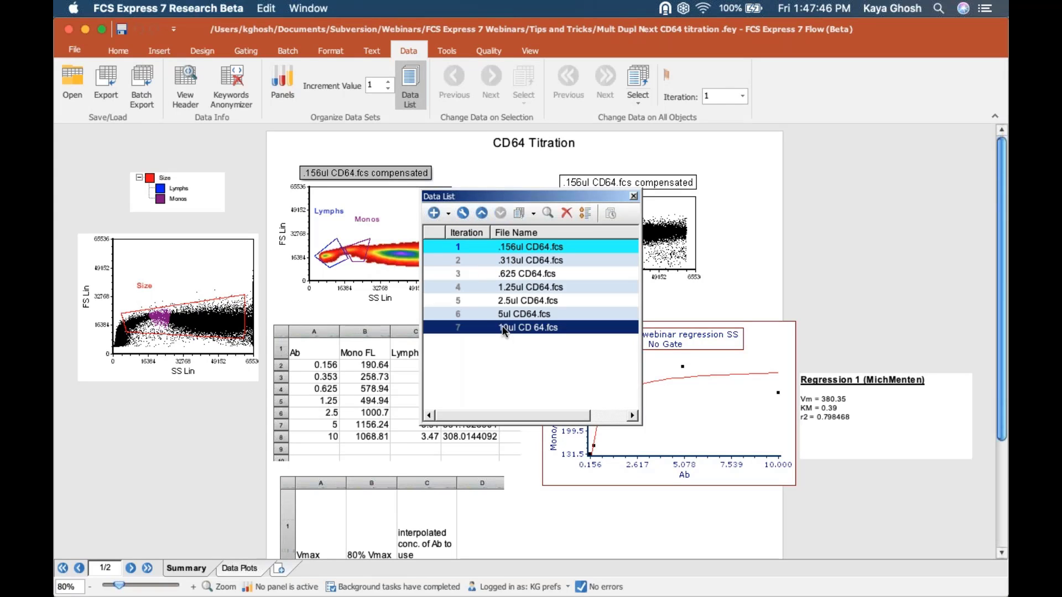
left_click(513, 247)
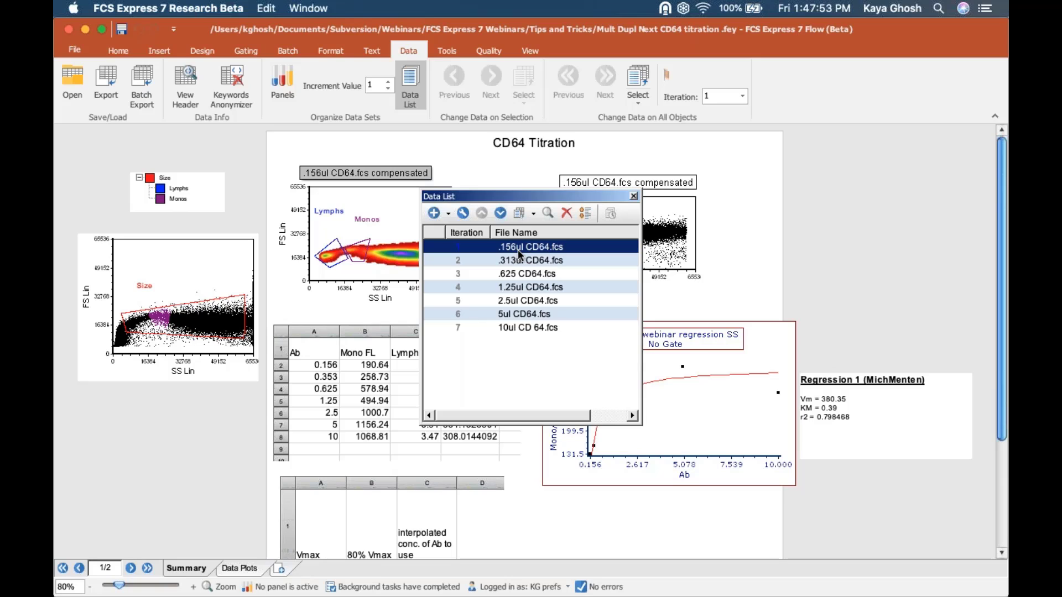
left_click(632, 195)
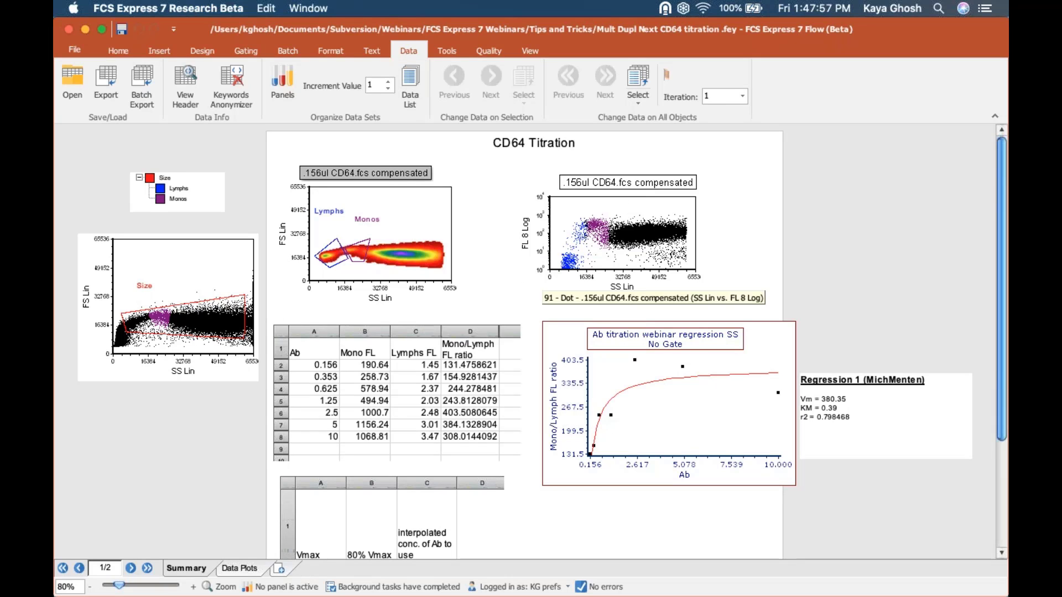
left_click(626, 227)
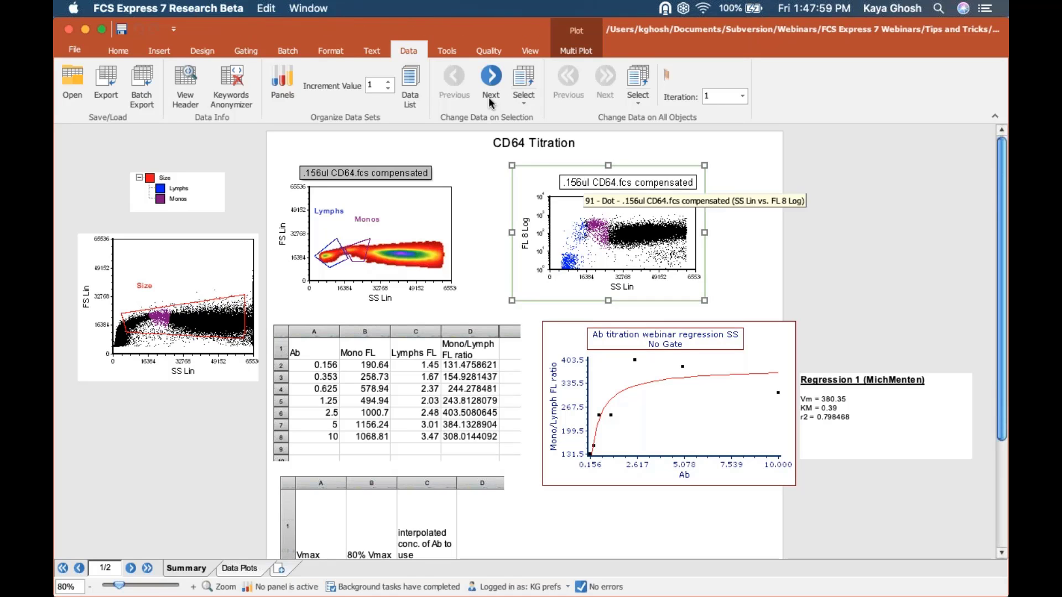
left_click(403, 76)
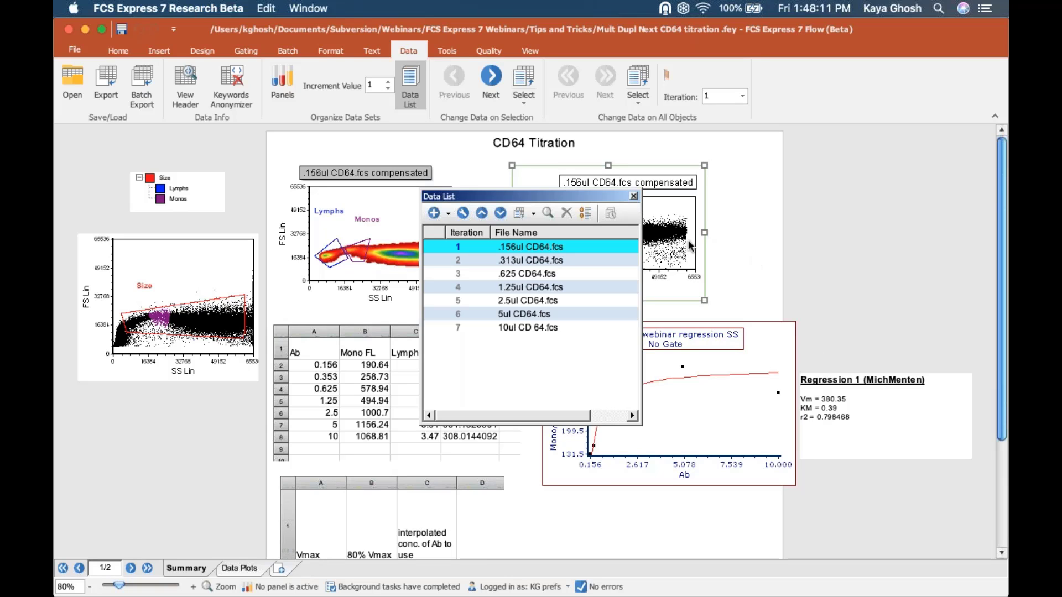
left_click_drag(535, 198, 232, 191)
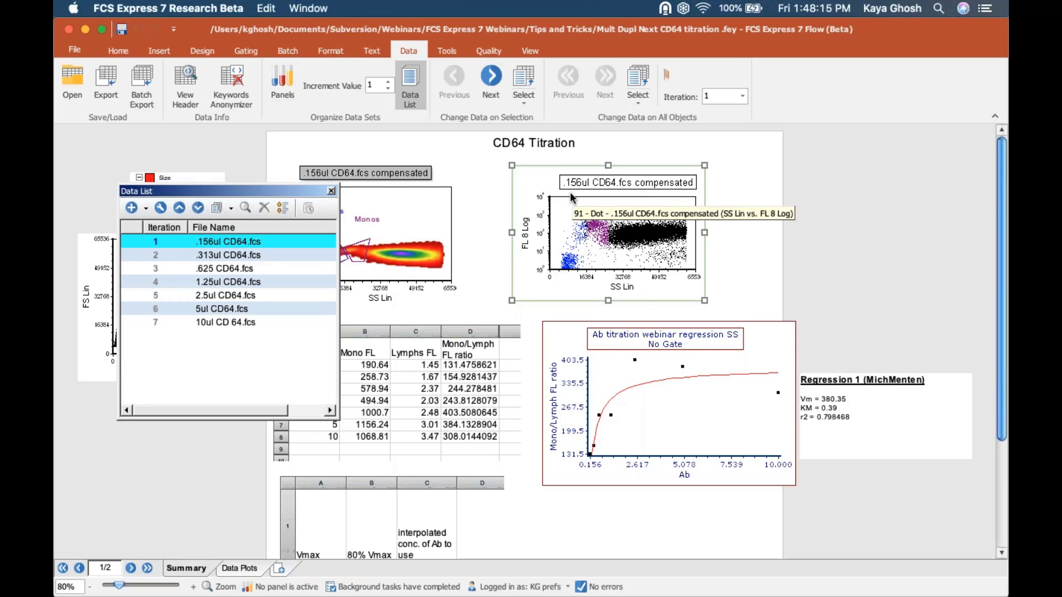
left_click(577, 226)
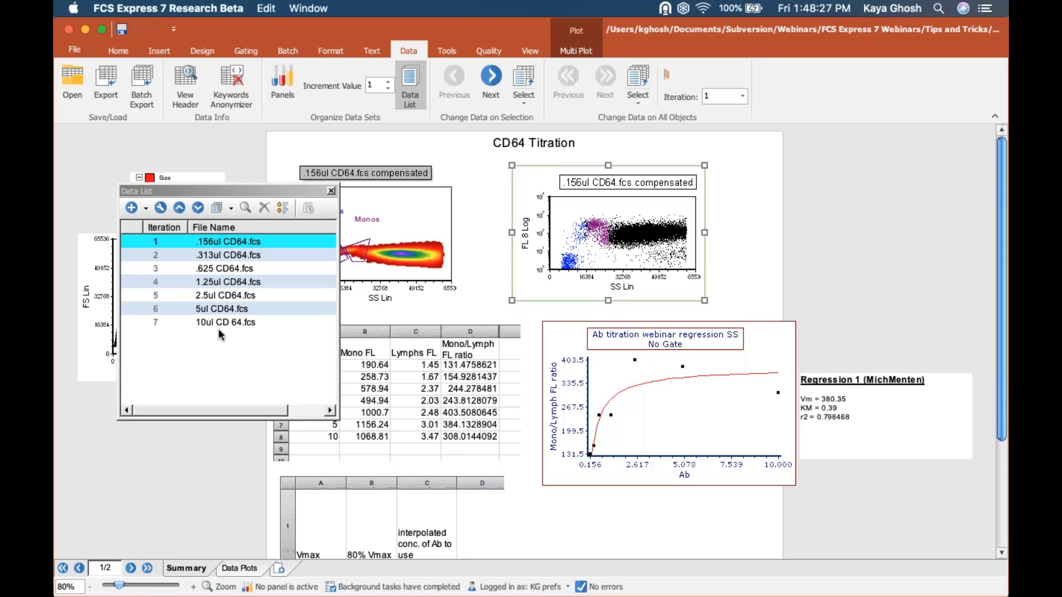
- Start a Multiple Duplicate of the dot plot for each data file with grid placement
left_click(118, 51)
left_click(146, 105)
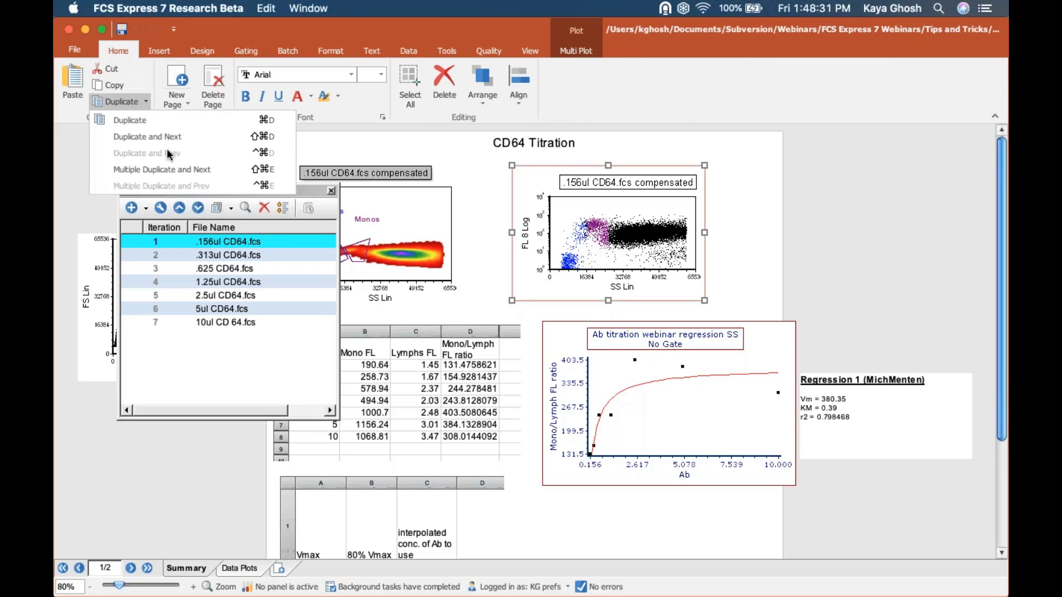
left_click(173, 168)
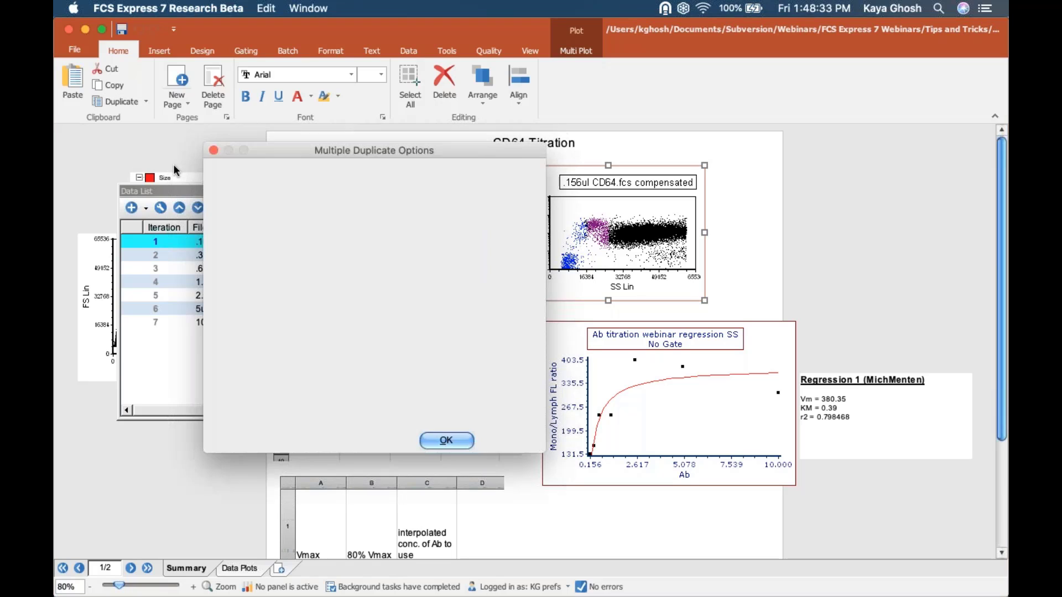
left_click(228, 294)
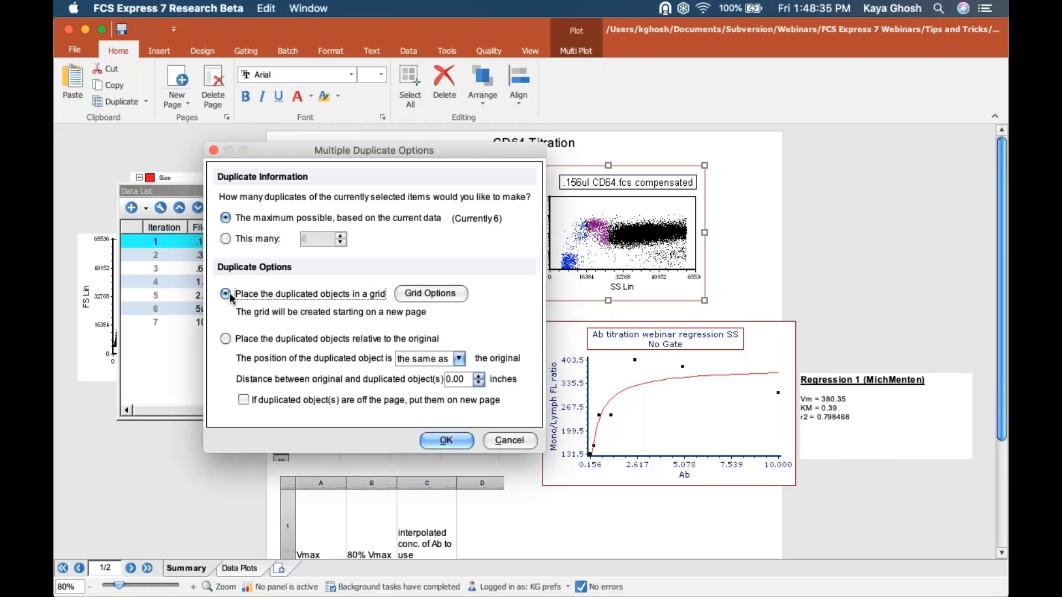
left_click(423, 293)
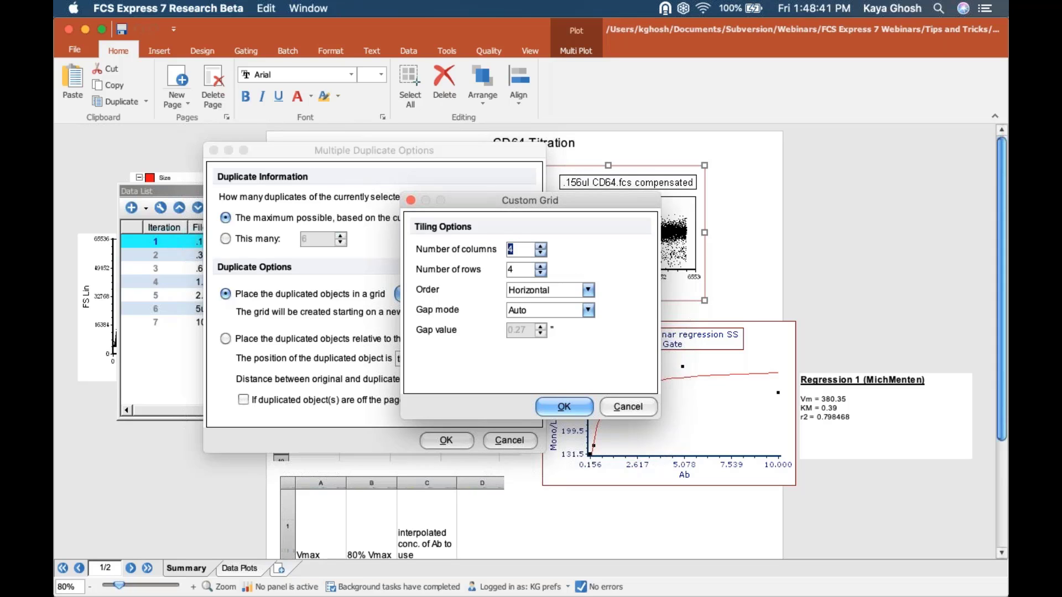
- Set the duplicate grid to 2 columns and 4 rows with Minimal gap mode
type("2")
key("Tab")
type("3")
left_click_drag(511, 209, 541, 212)
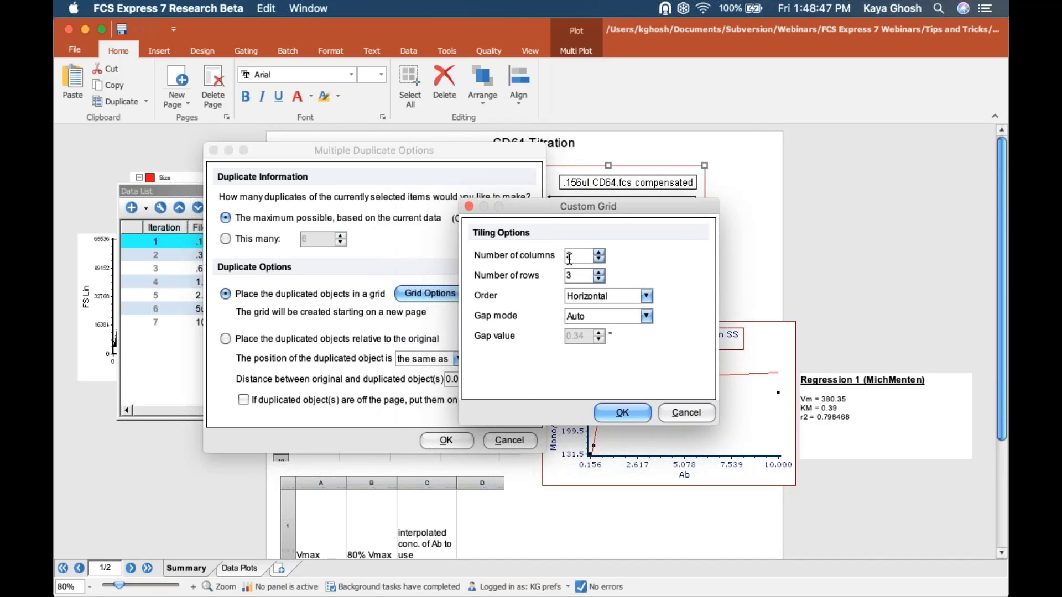
left_click_drag(579, 276, 556, 276)
type("4")
left_click(639, 318)
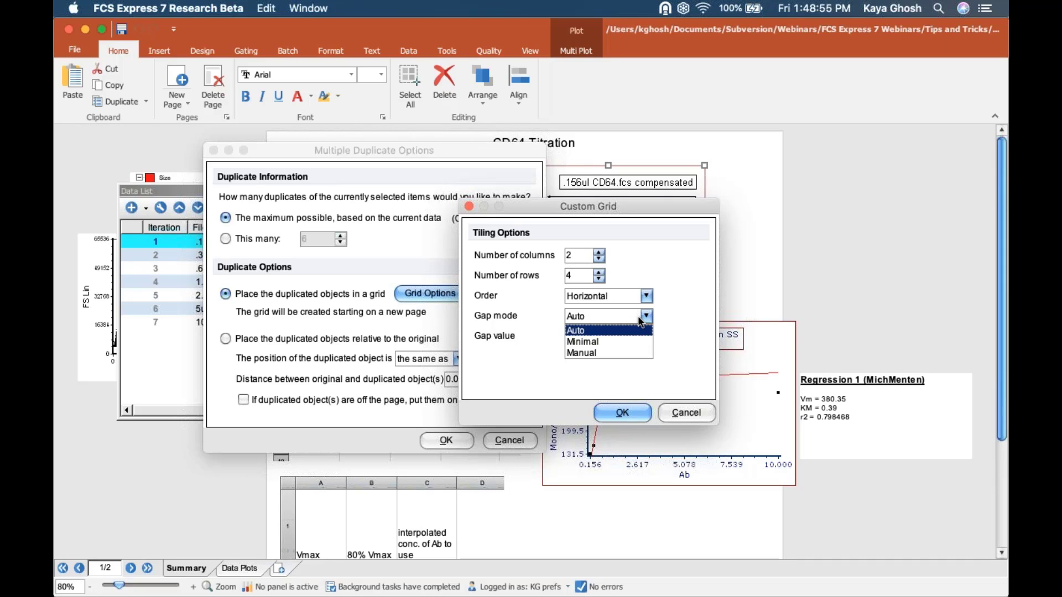
left_click(631, 341)
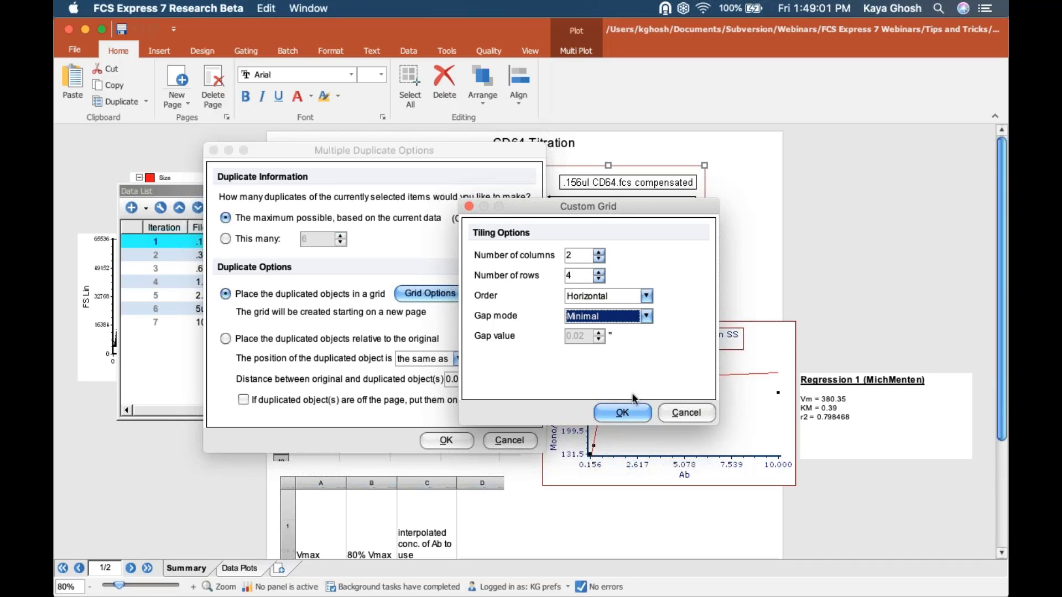
left_click(624, 413)
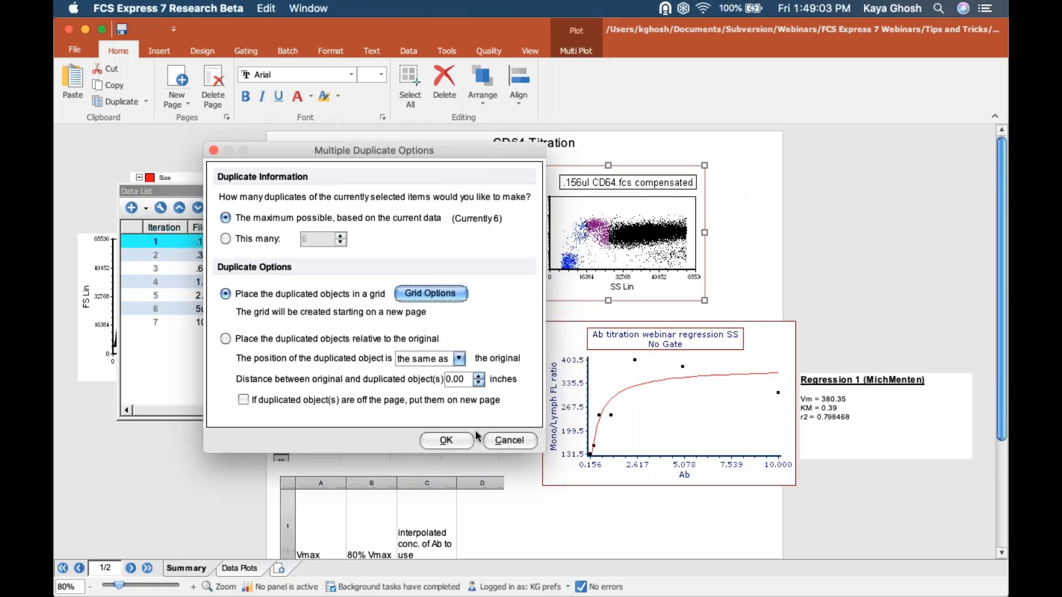
left_click(446, 441)
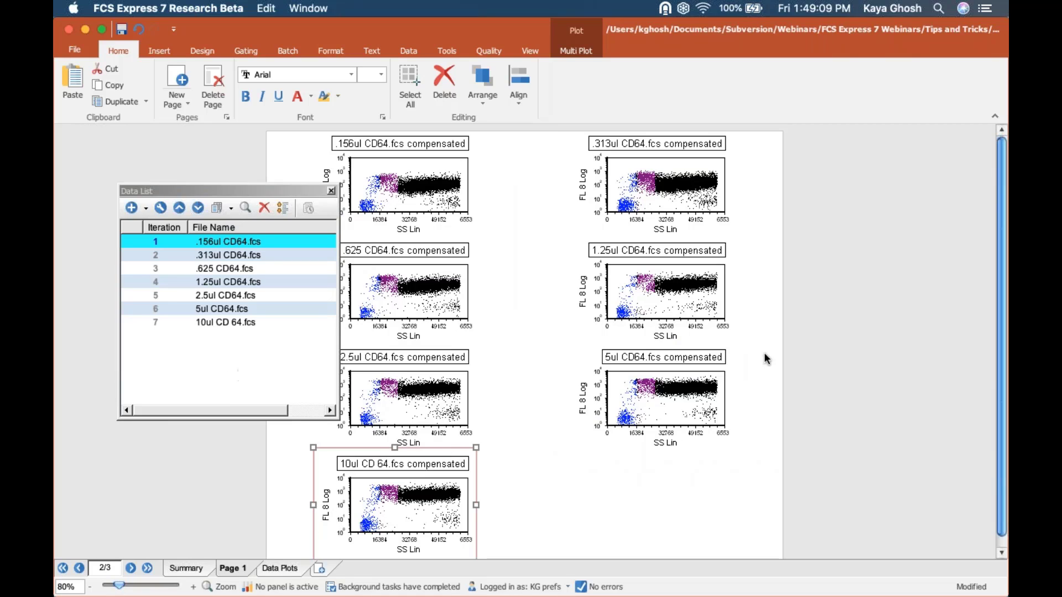
left_click(840, 354)
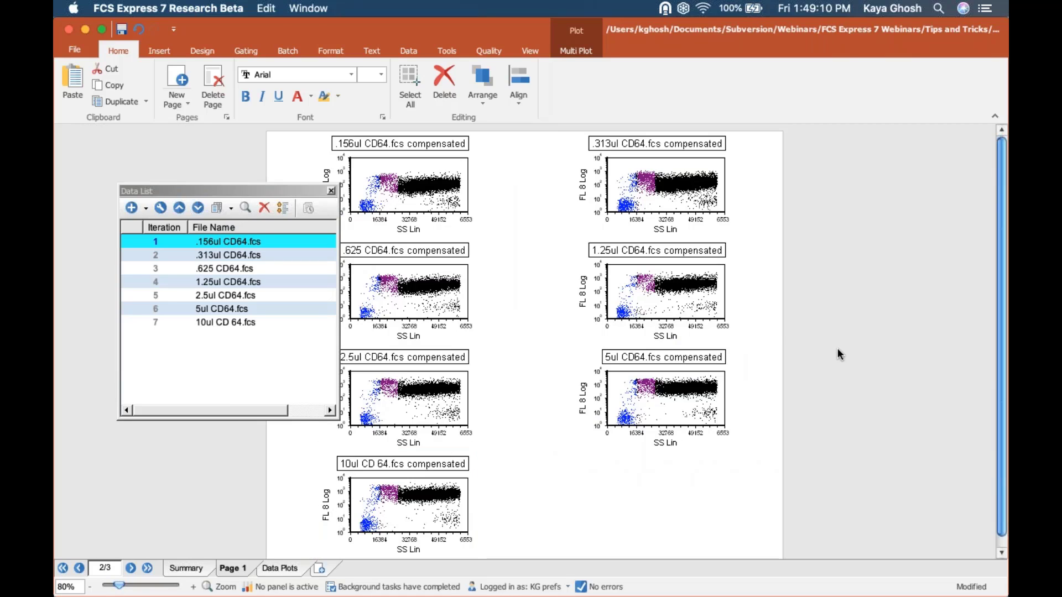
left_click(442, 156)
left_click(652, 171)
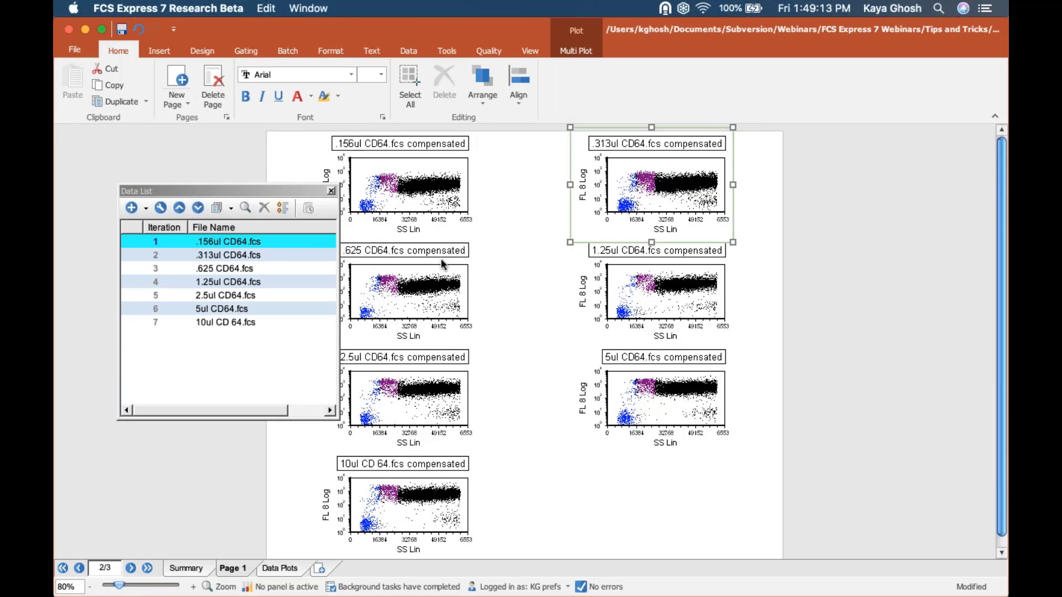
left_click(442, 266)
left_click(669, 283)
left_click(423, 388)
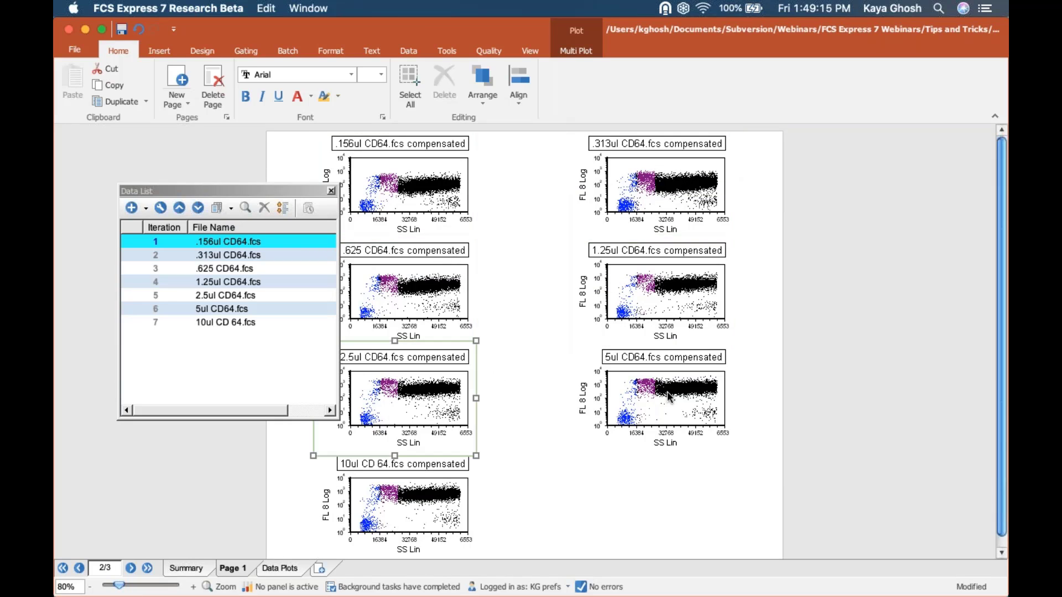
left_click(669, 396)
left_click(407, 487)
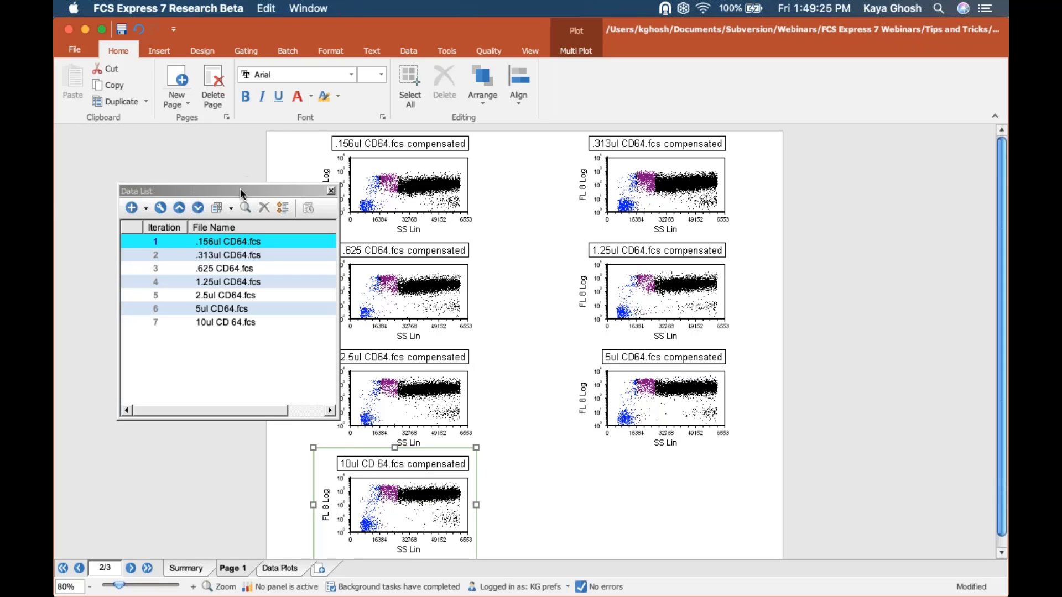
left_click(193, 191)
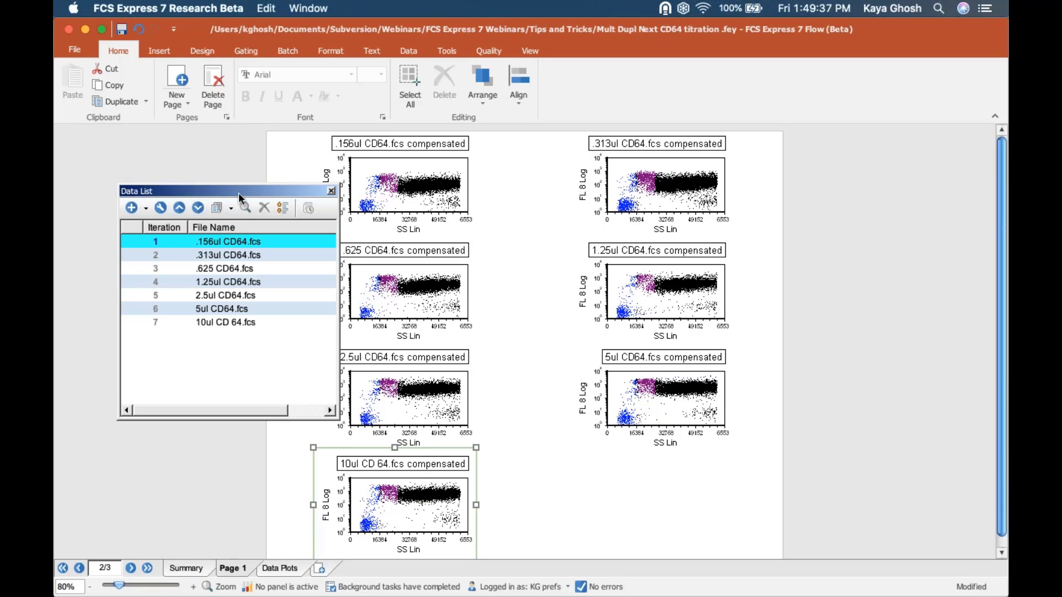
- Close the CD64 titration layout without saving and highlight the 'aligning and grouping plots' outline line
left_click(69, 32)
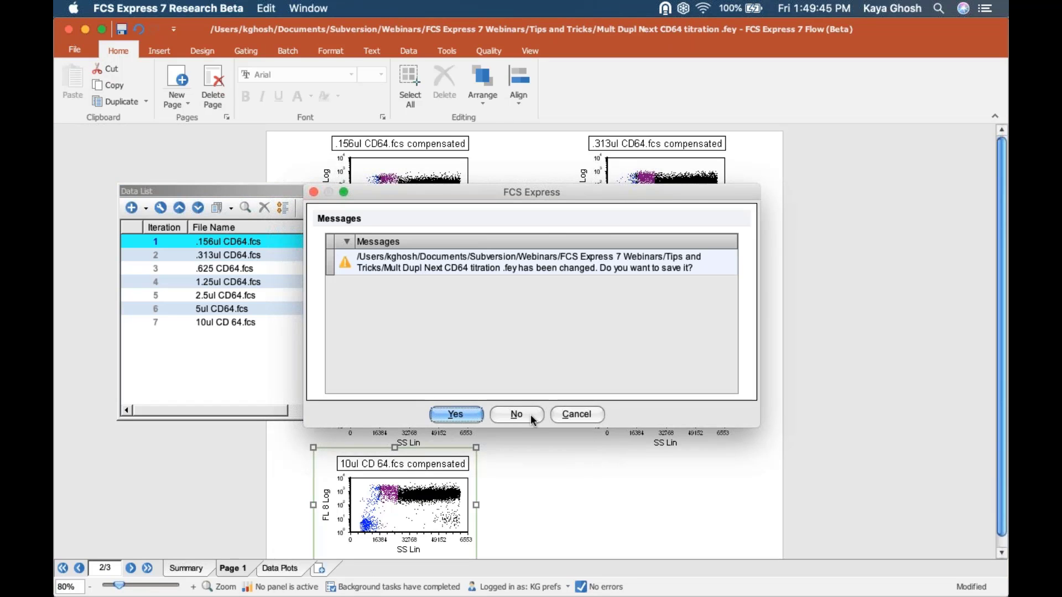
left_click(530, 414)
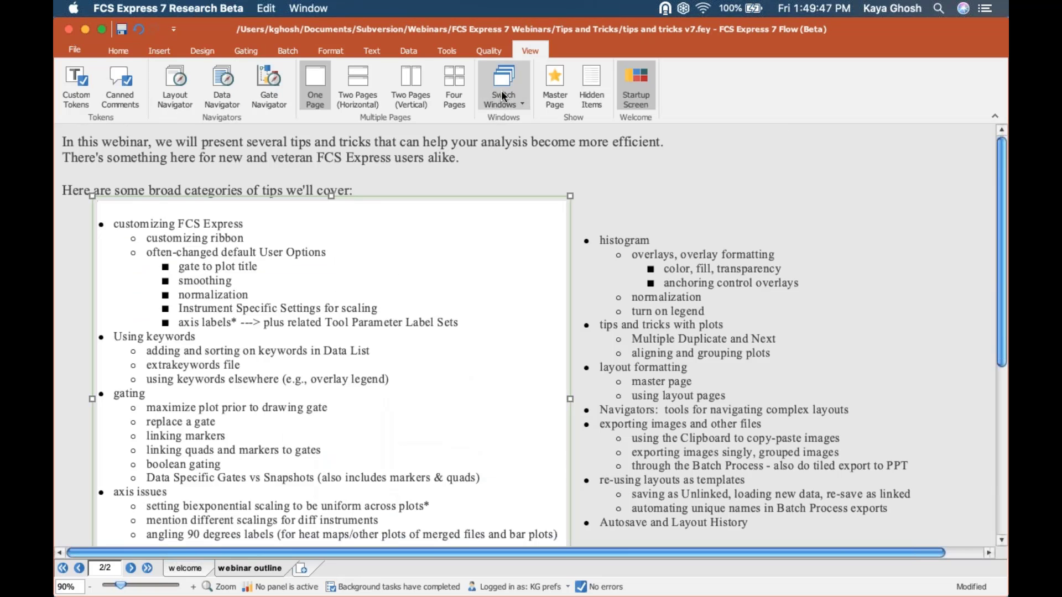
left_click(687, 352)
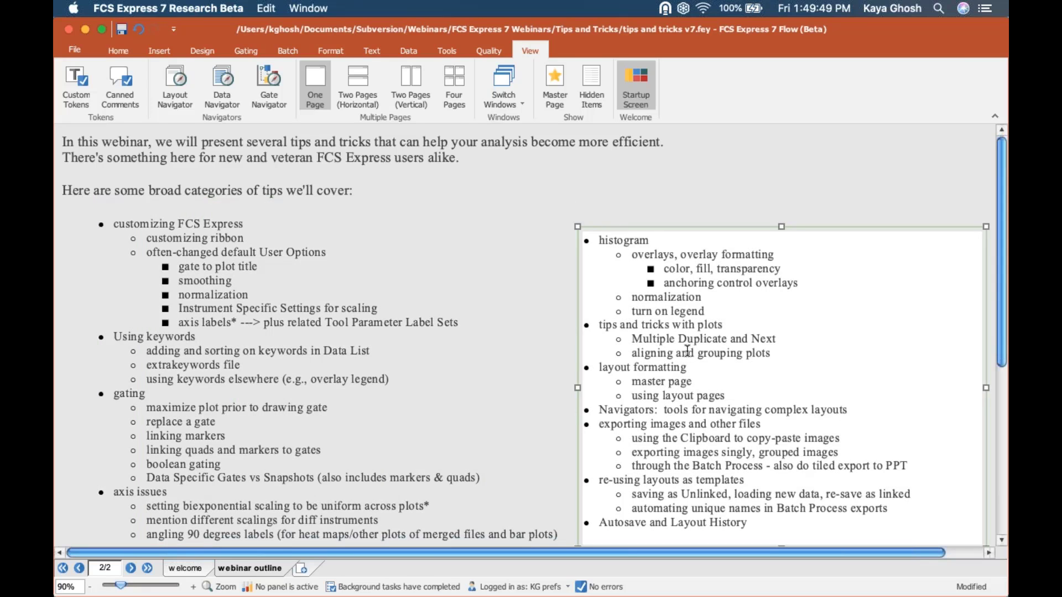
triple_click(686, 352)
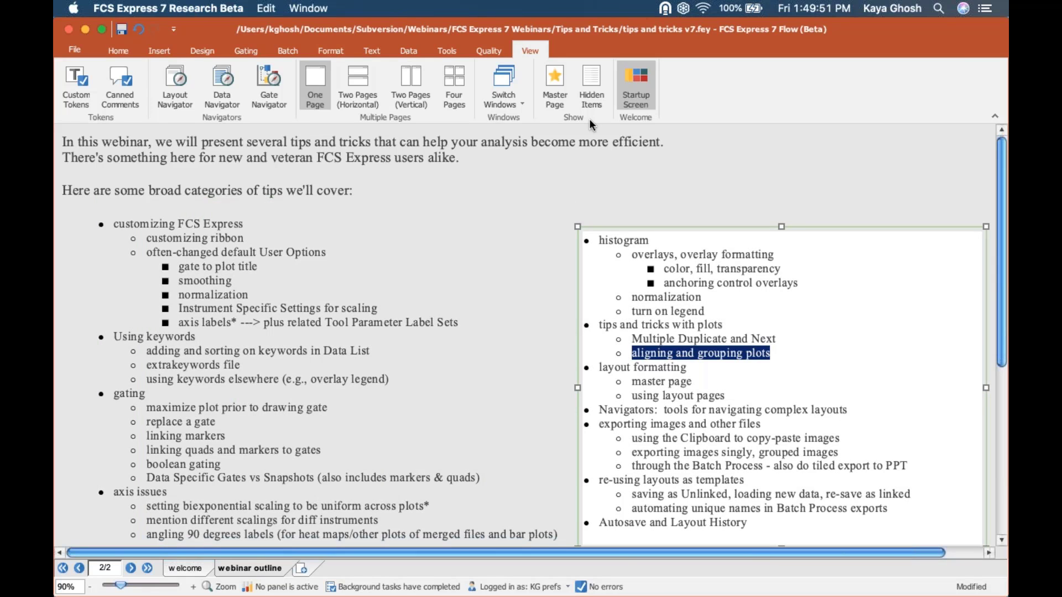
left_click(506, 77)
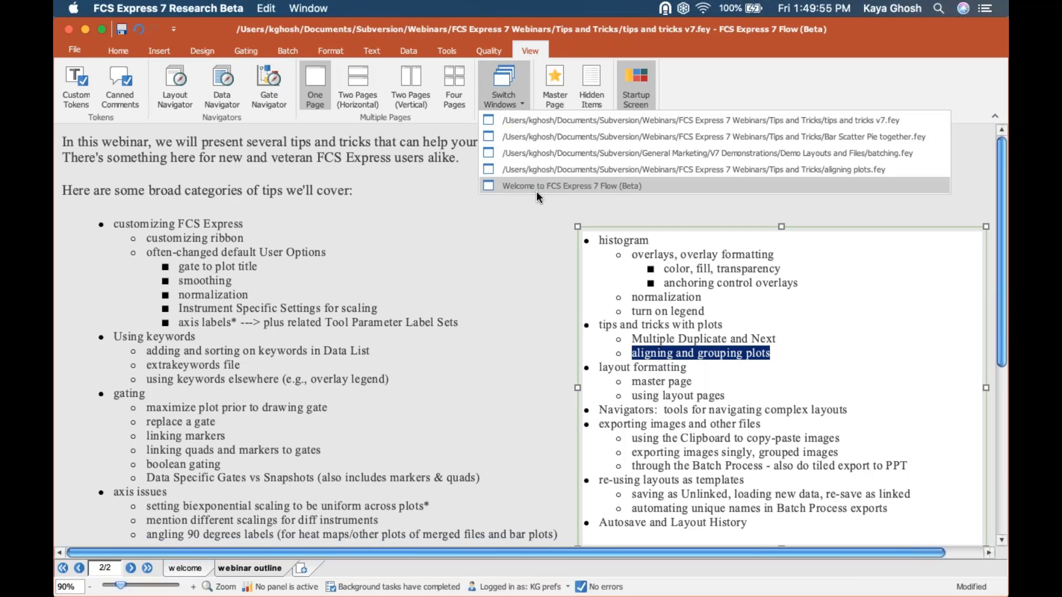
- Switch to aligning plots.fey and select all six ApoMono density plots
left_click(527, 174)
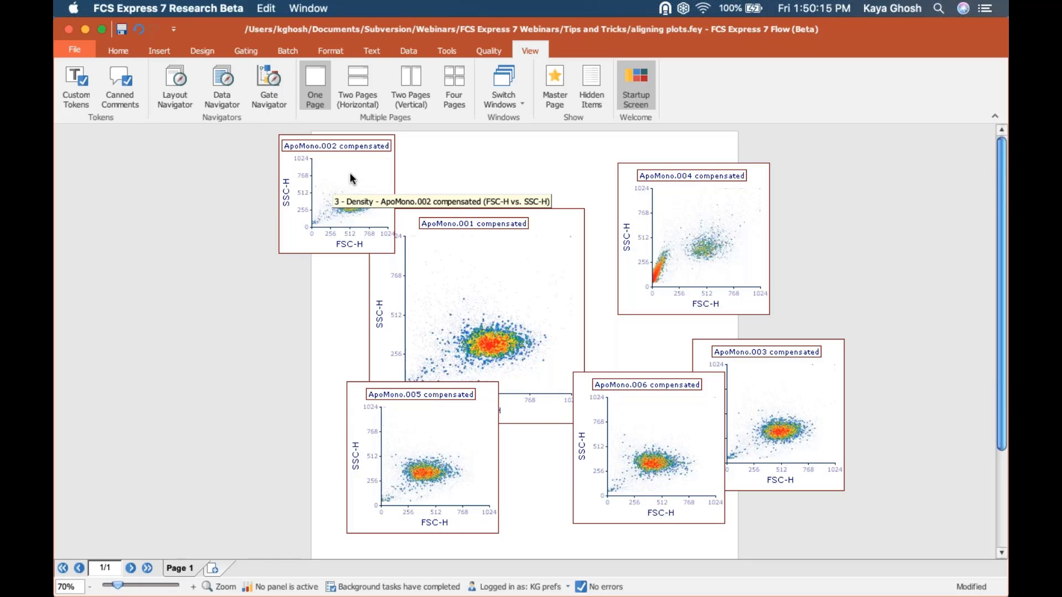
left_click(407, 442)
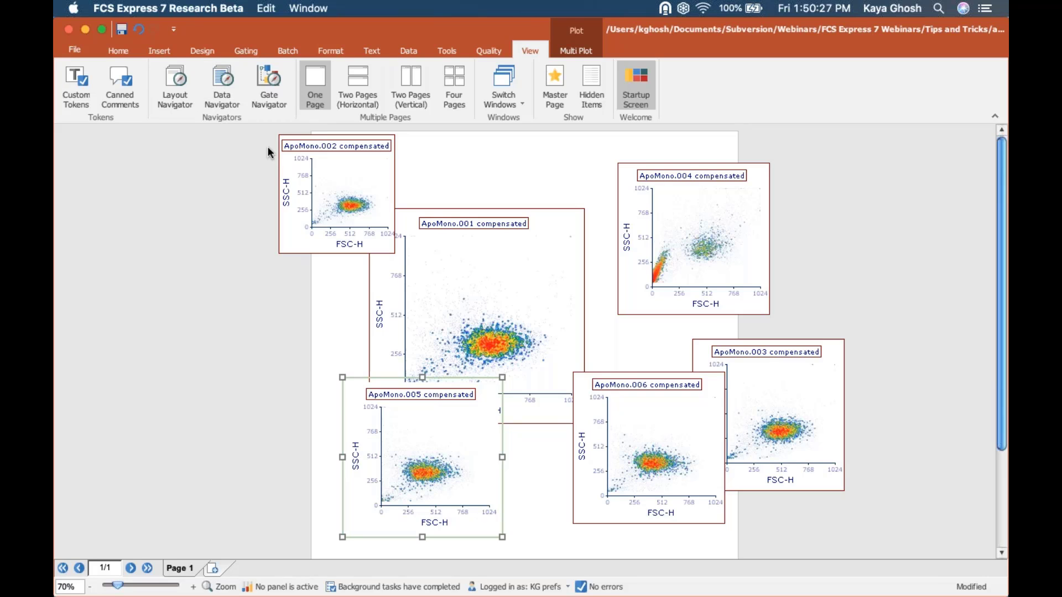
left_click_drag(257, 131, 859, 492)
left_click_drag(927, 590, 868, 513)
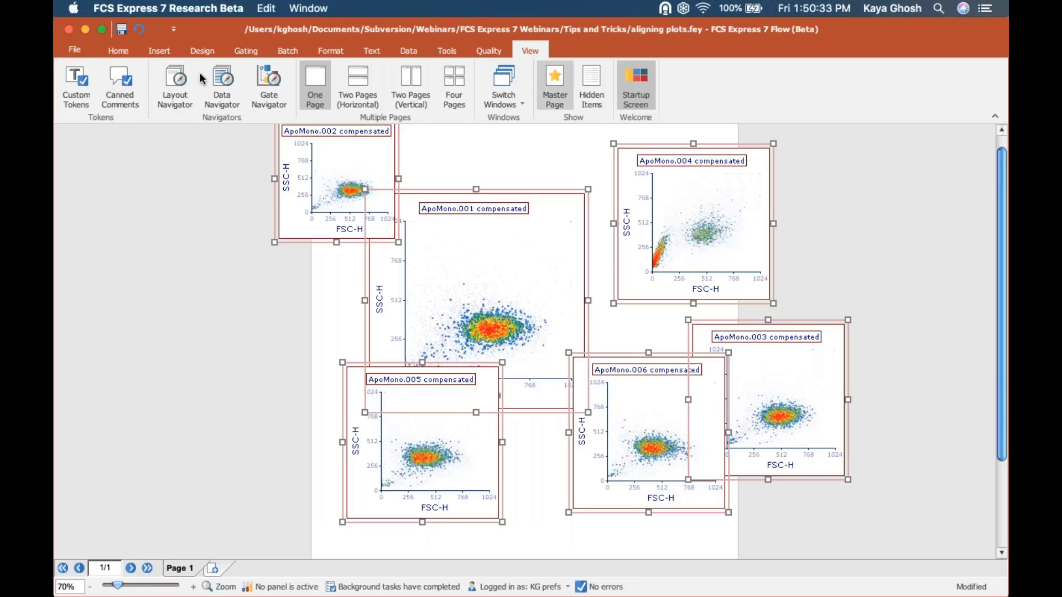
- Apply Align Widths and Align Heights so the selected plots match in size
left_click(131, 50)
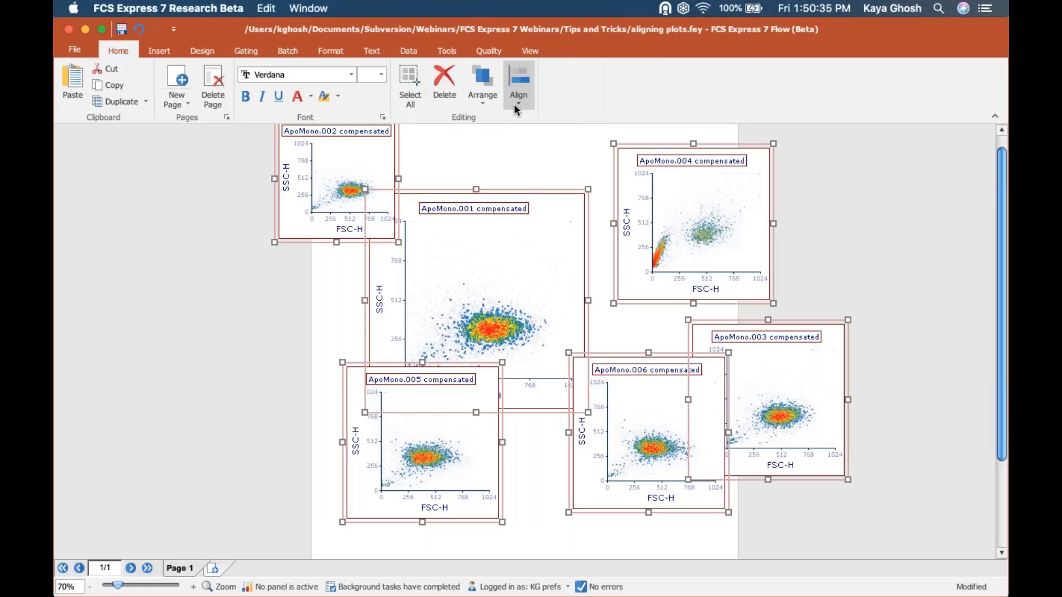
left_click(514, 105)
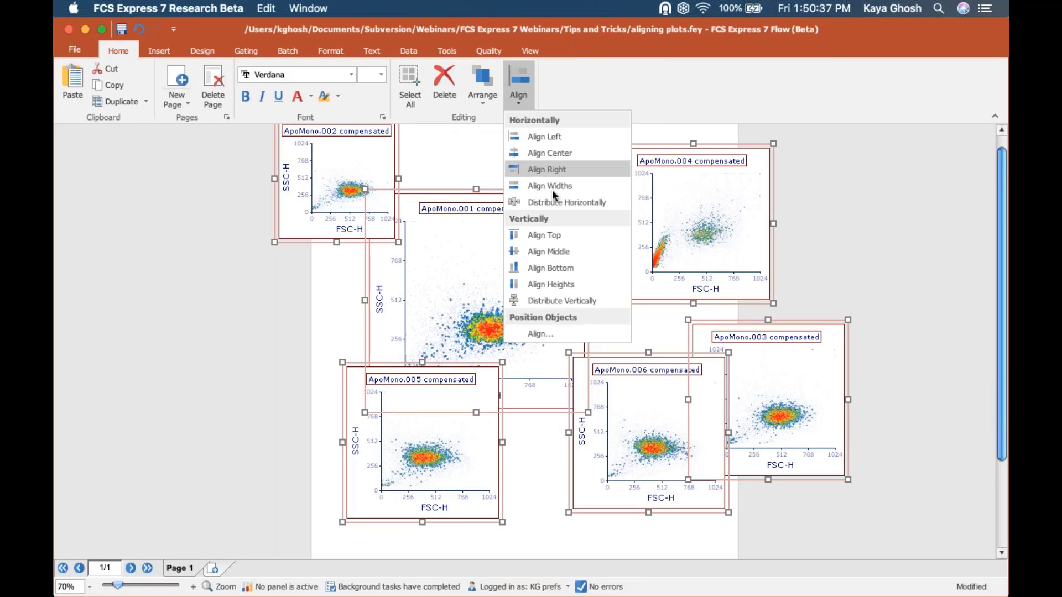
left_click(552, 188)
left_click(513, 86)
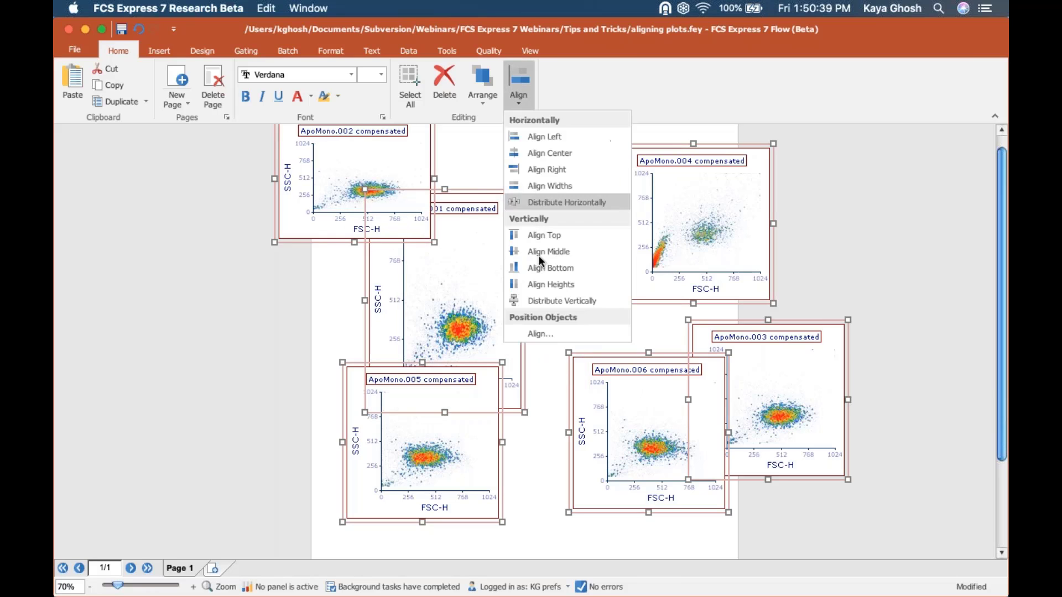
left_click(543, 280)
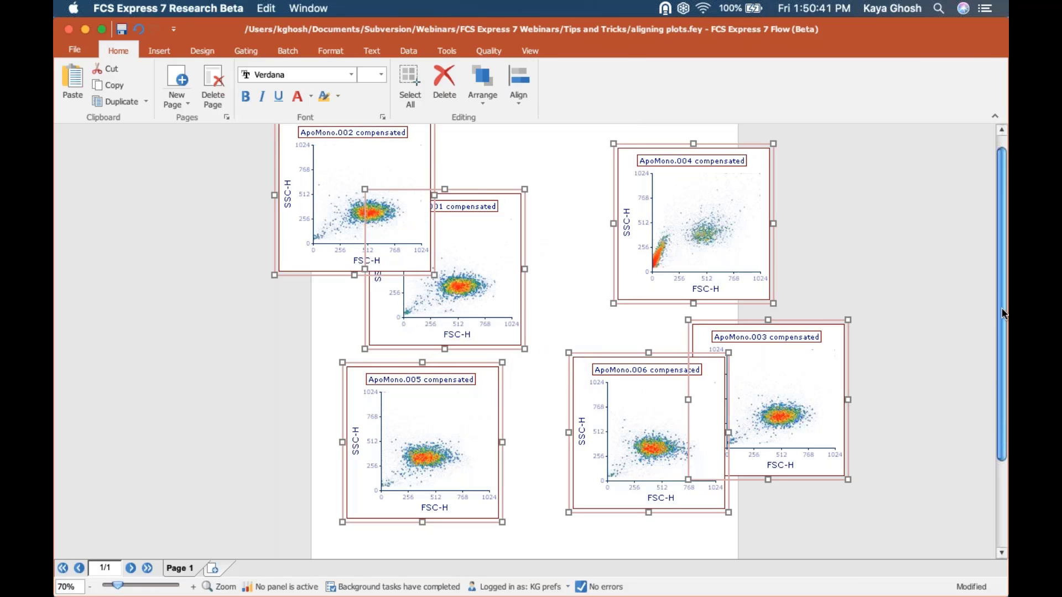
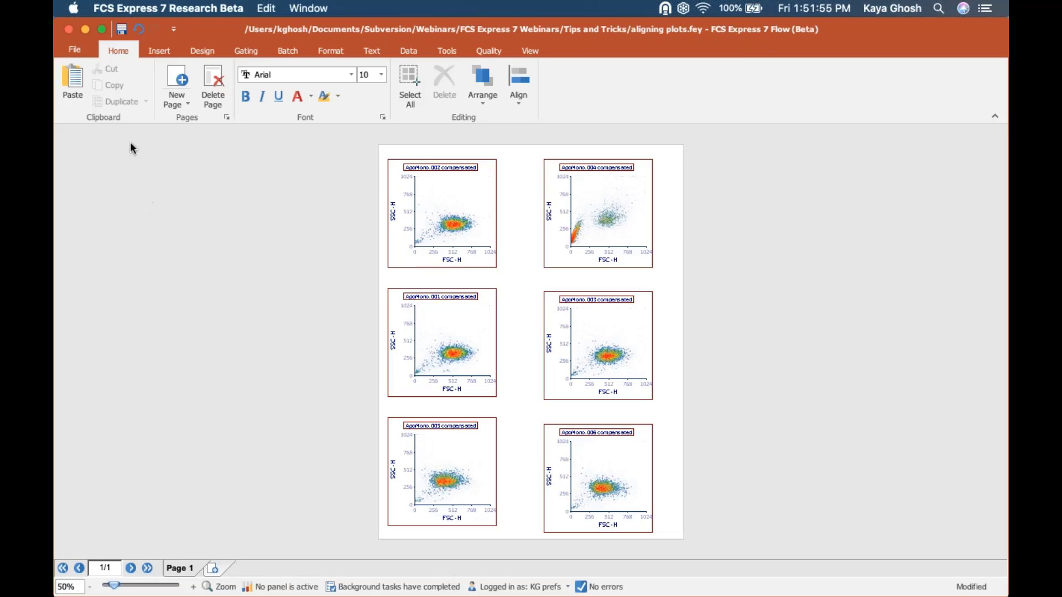
- Open BD Webinar-V5.fey from the File menu's recent files list
left_click(76, 52)
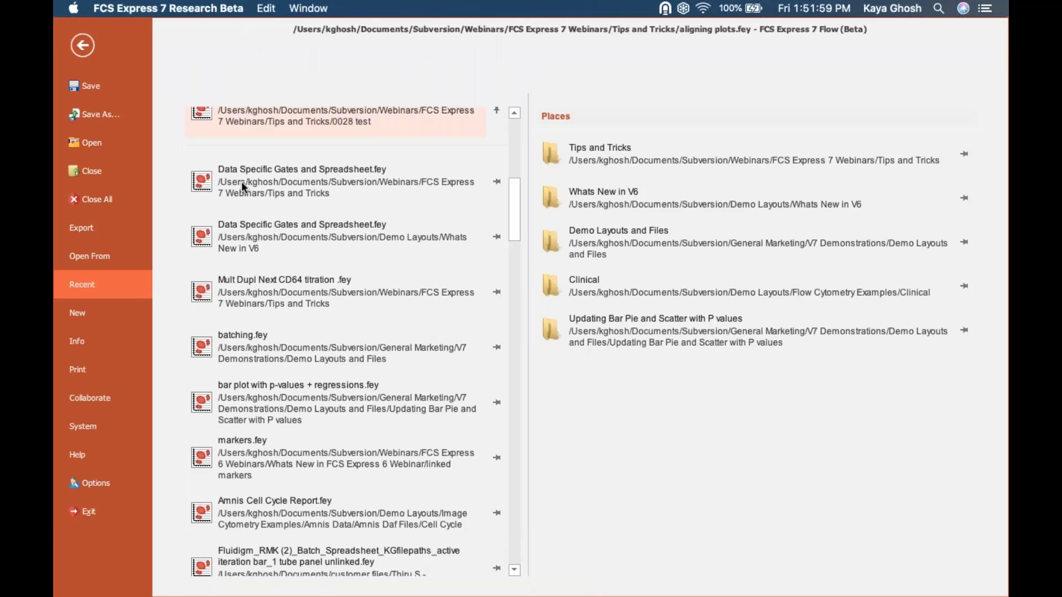
left_click_drag(515, 235, 515, 157)
left_click(301, 258)
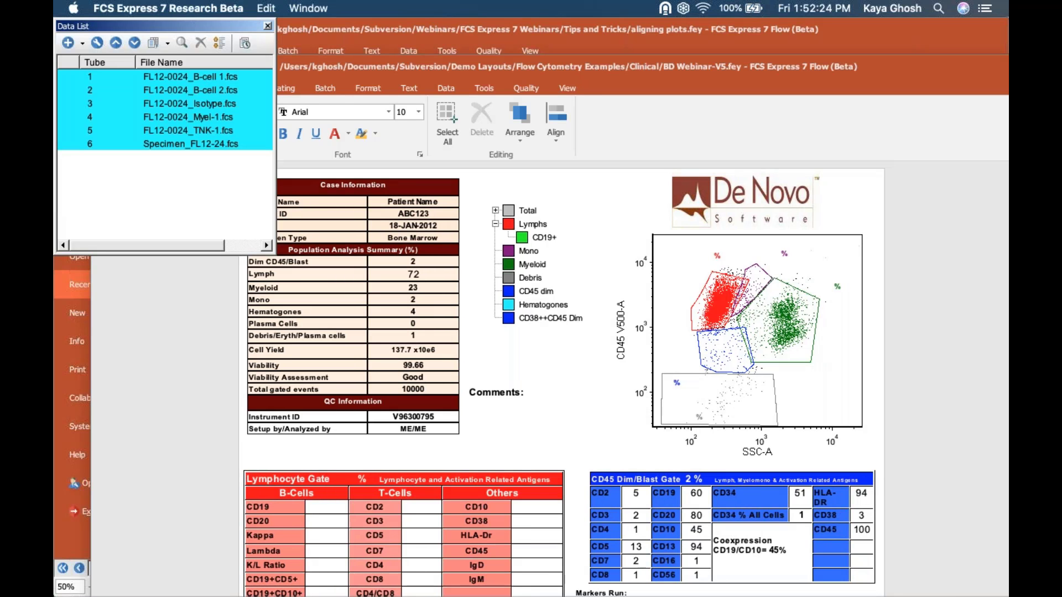
- Close the Data List, maximize the report window, and delete the De Novo logo from the Statistics page
left_click(267, 27)
left_click(133, 60)
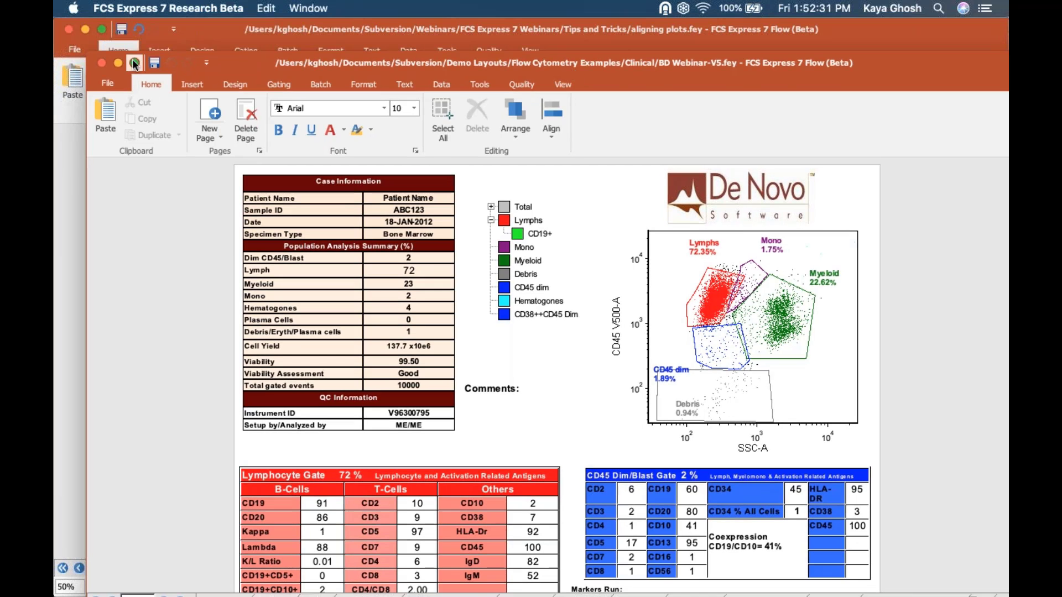
left_click(134, 62)
left_click_drag(698, 154, 683, 135)
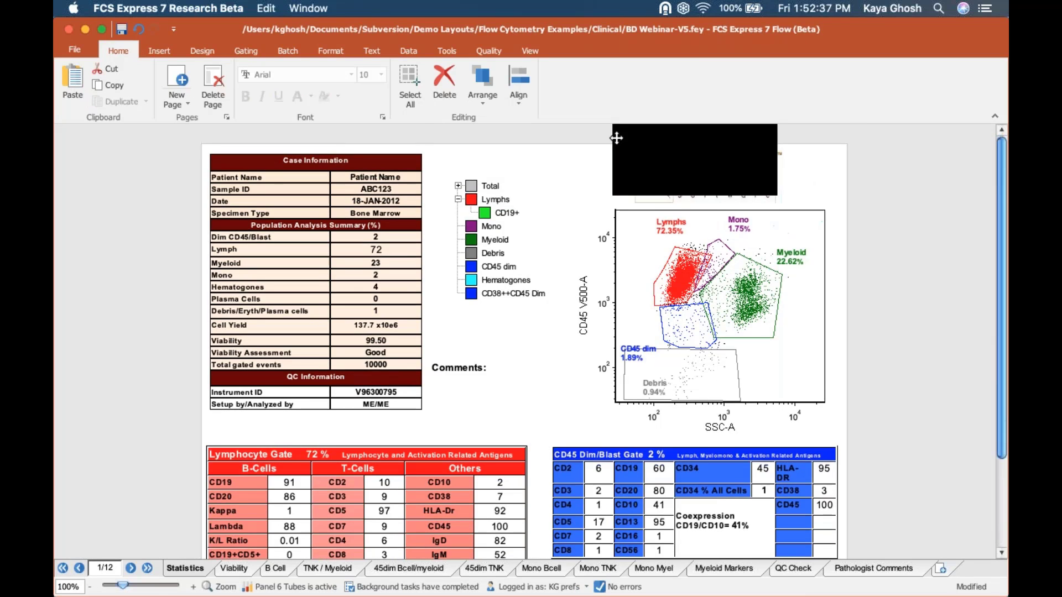
left_click(761, 174)
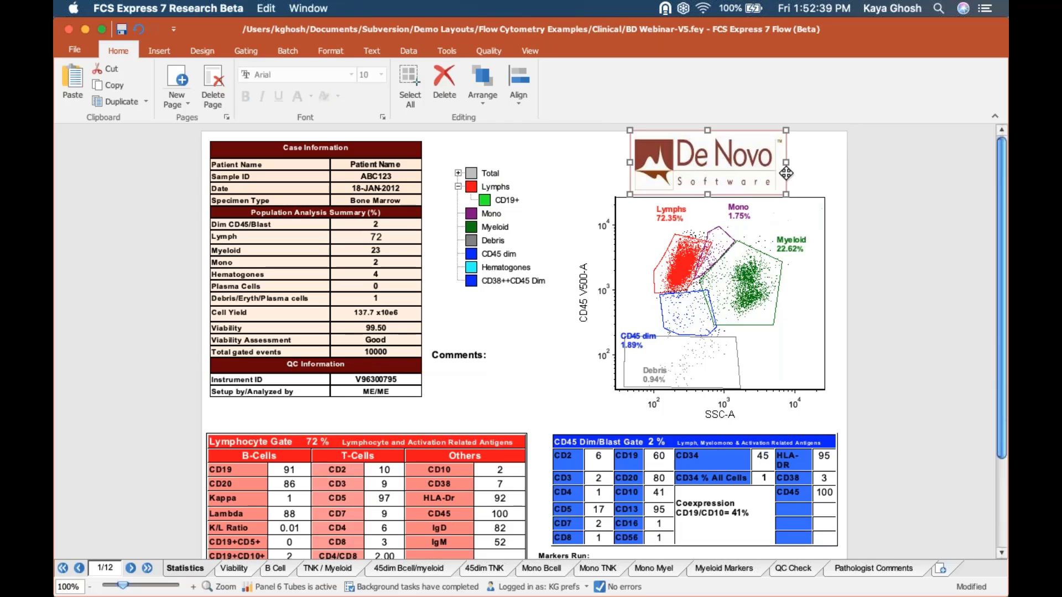
key("Delete")
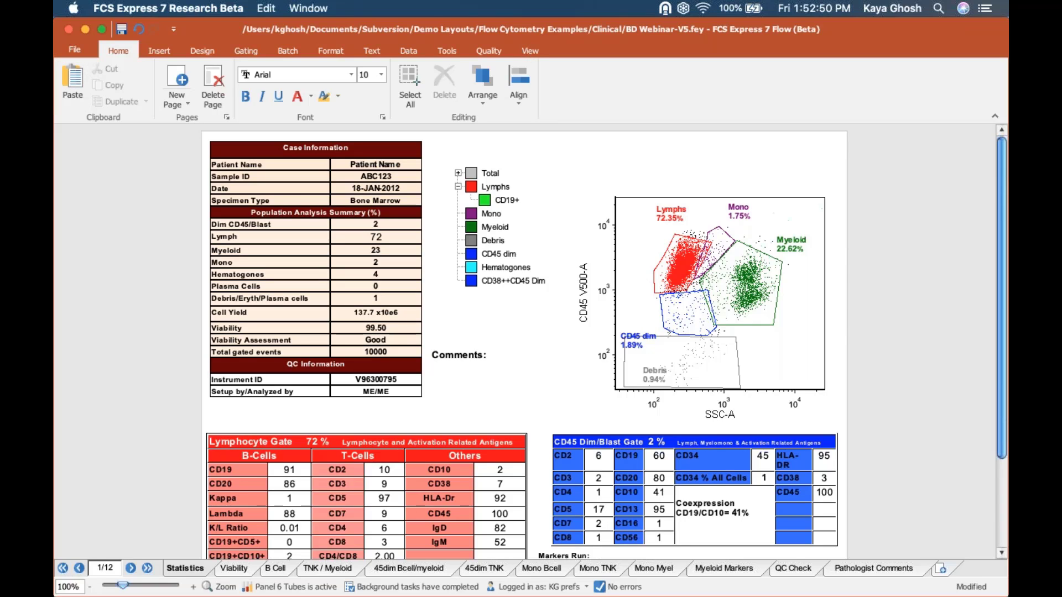
- Switch the layout to its blank Master Page, then move over to Firefox
left_click(530, 51)
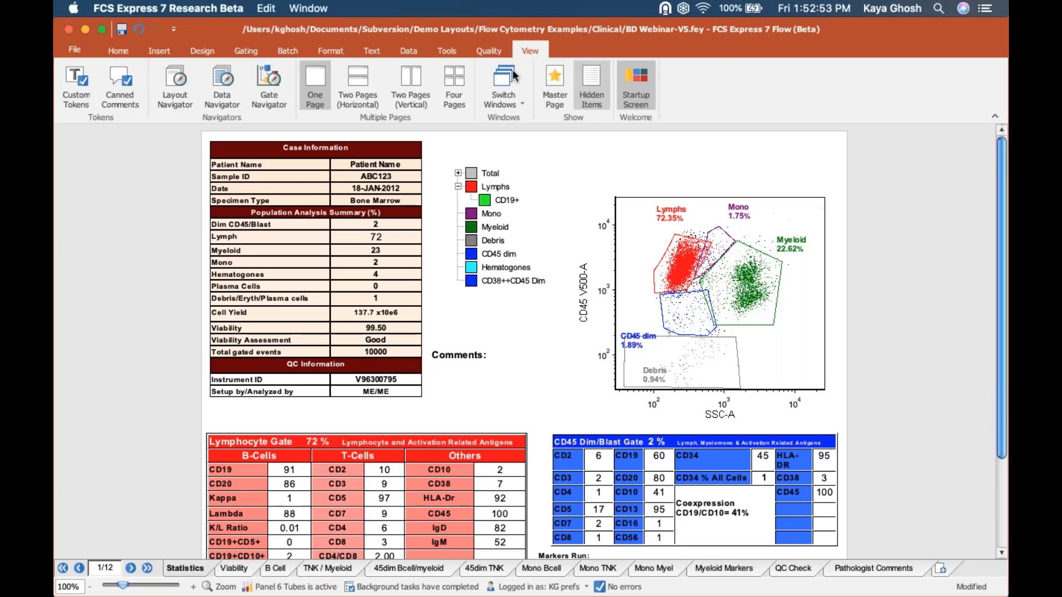
left_click(565, 80)
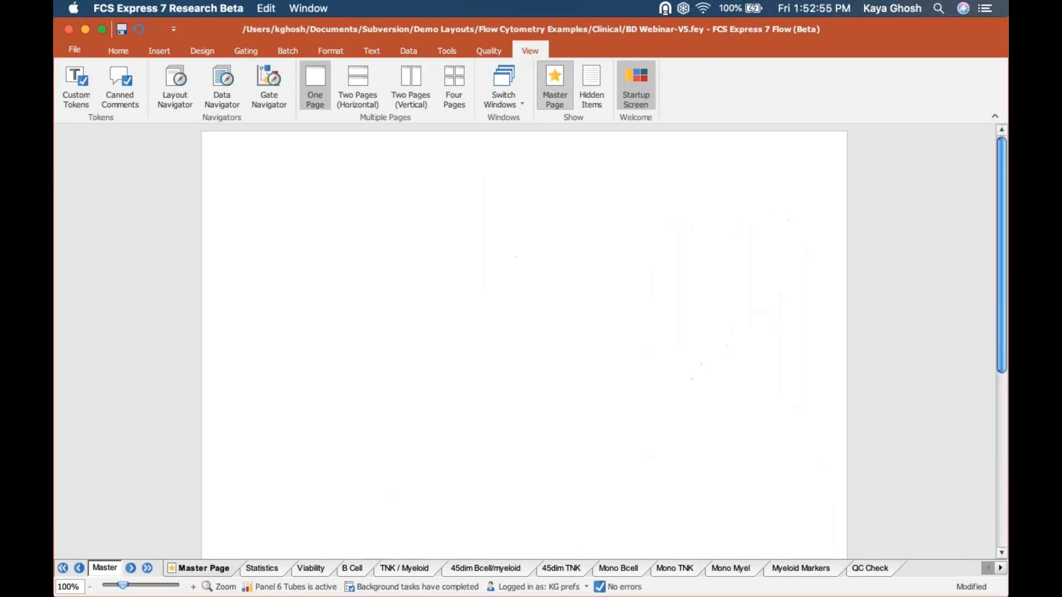
left_click(161, 52)
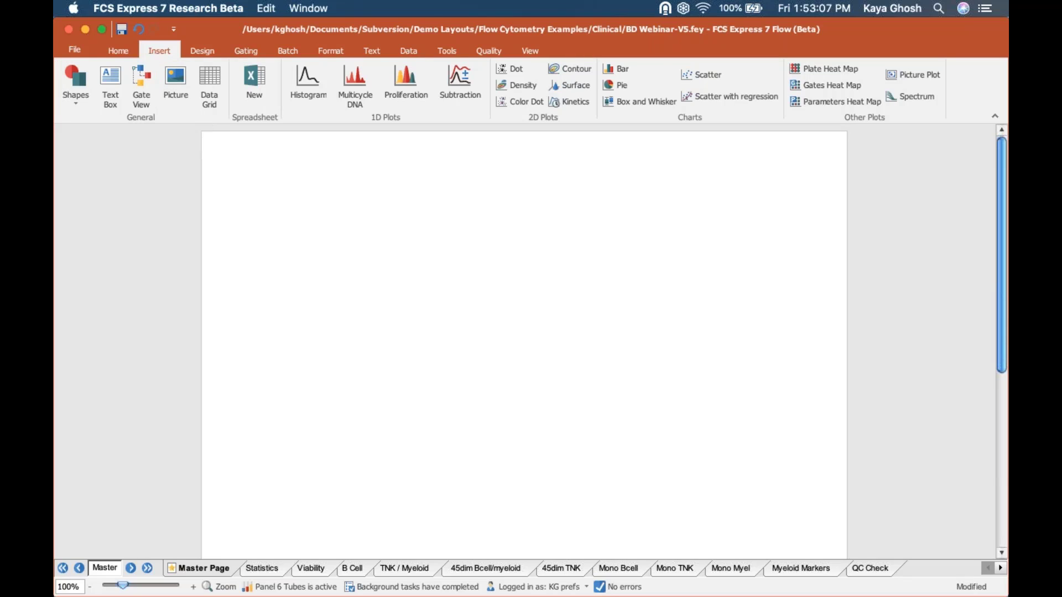
key("super+Tab")
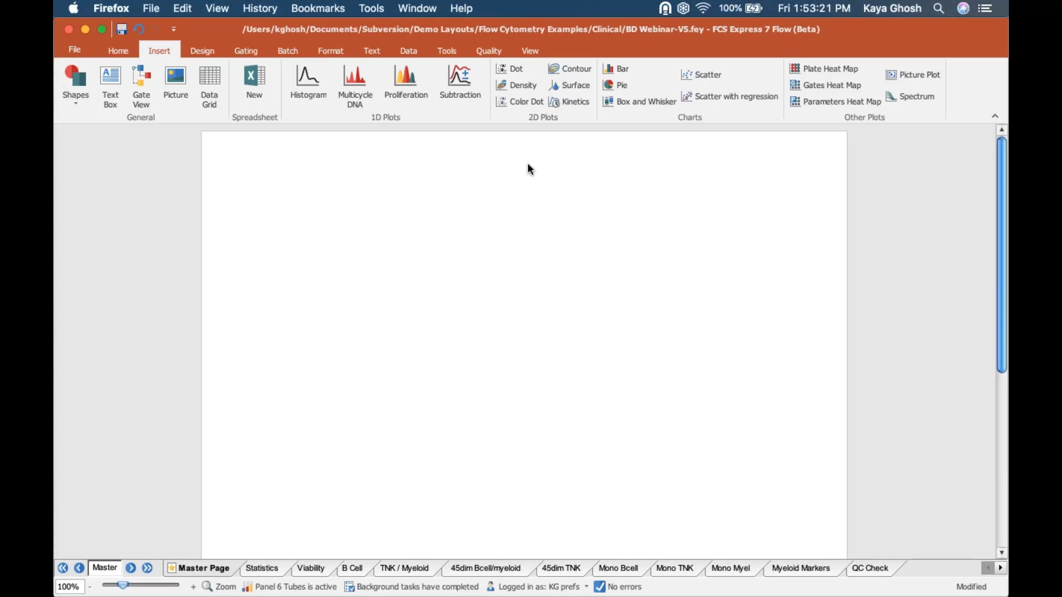
left_click_drag(526, 159, 698, 113)
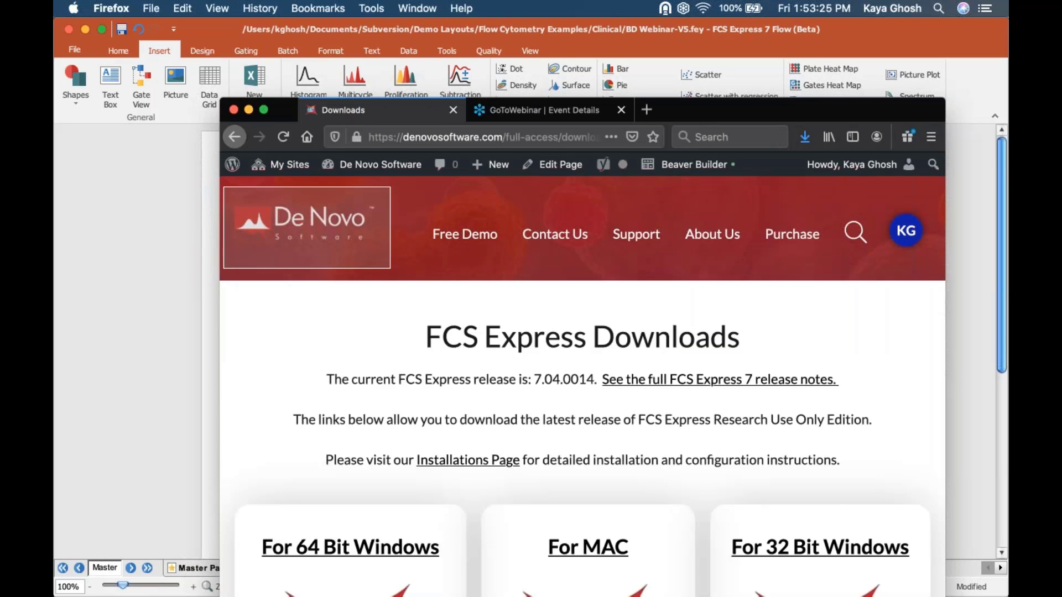
left_click(162, 223)
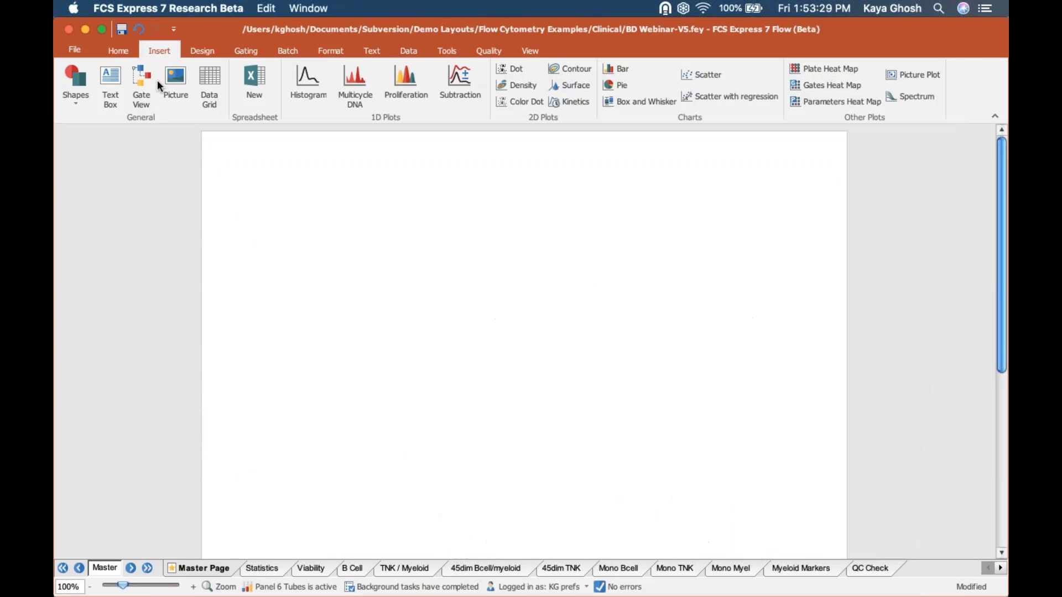
right_click(275, 167)
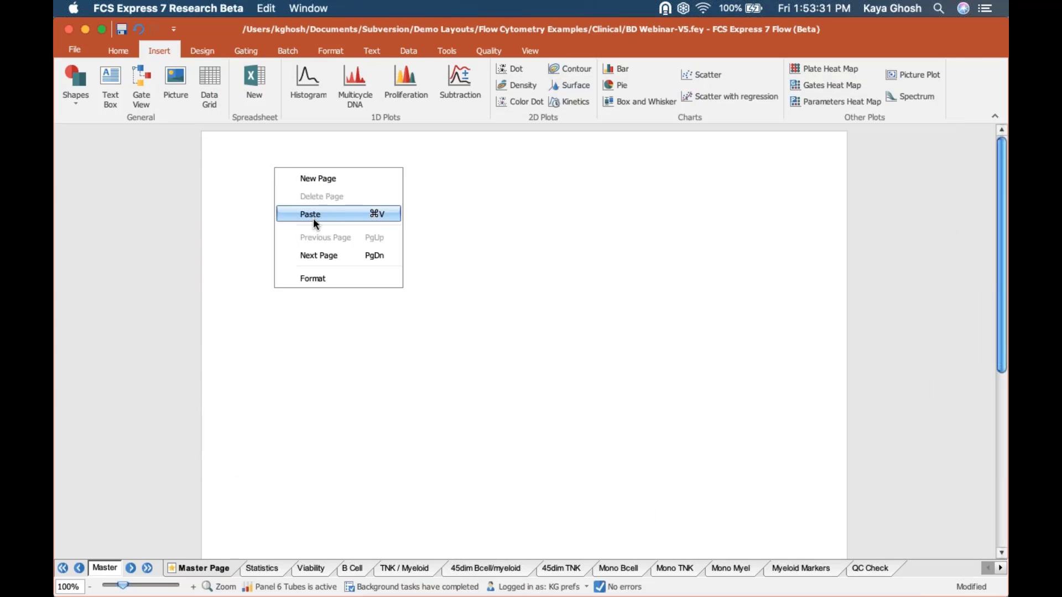
- Paste the De Novo logo onto the master page, shrink it, and tuck it into the top-right corner
left_click(313, 218)
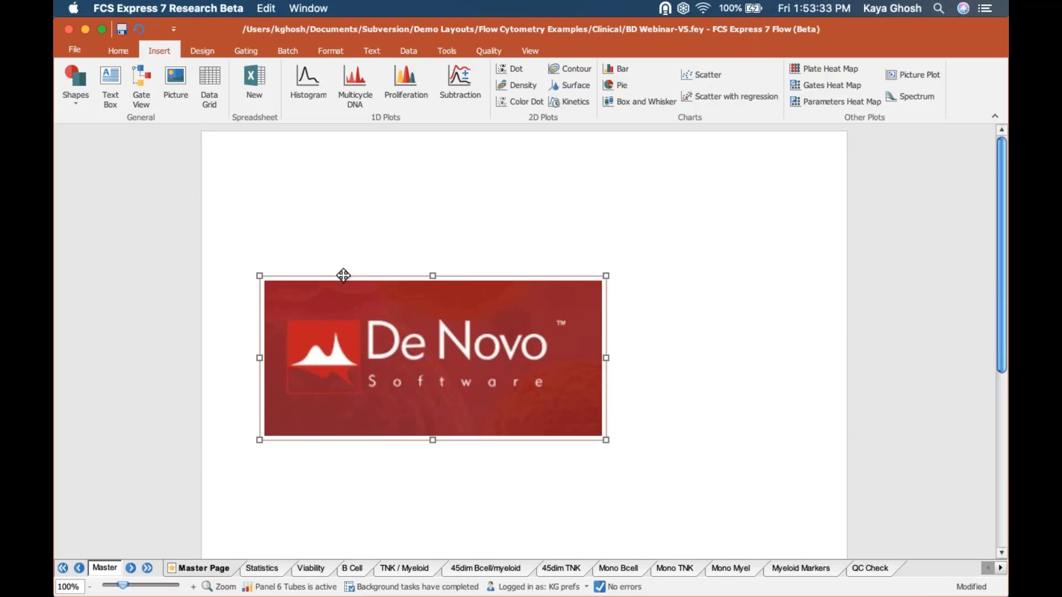
left_click_drag(343, 277, 575, 139)
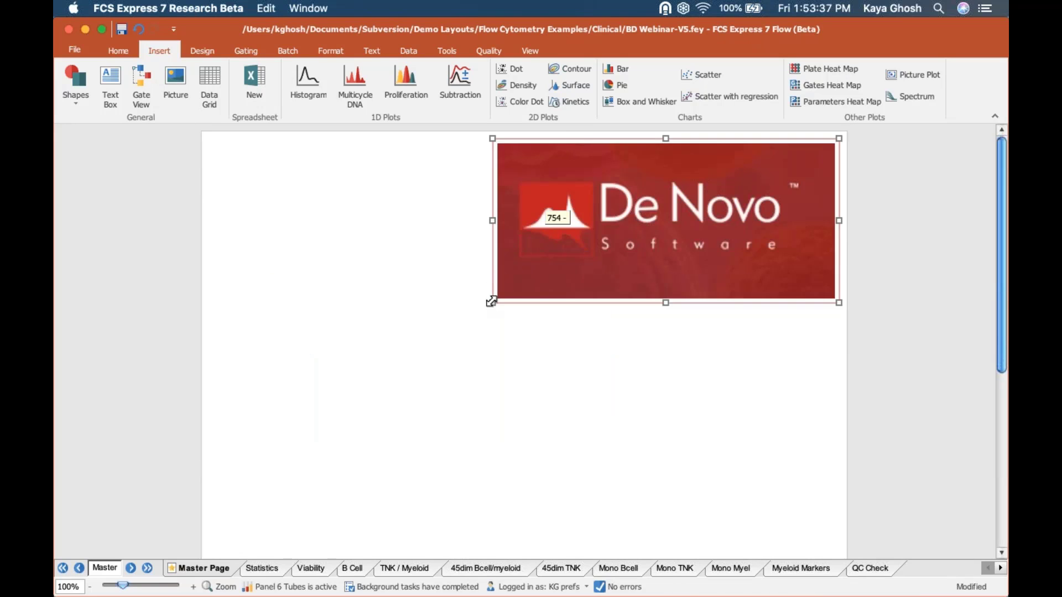
left_click_drag(491, 302, 705, 202)
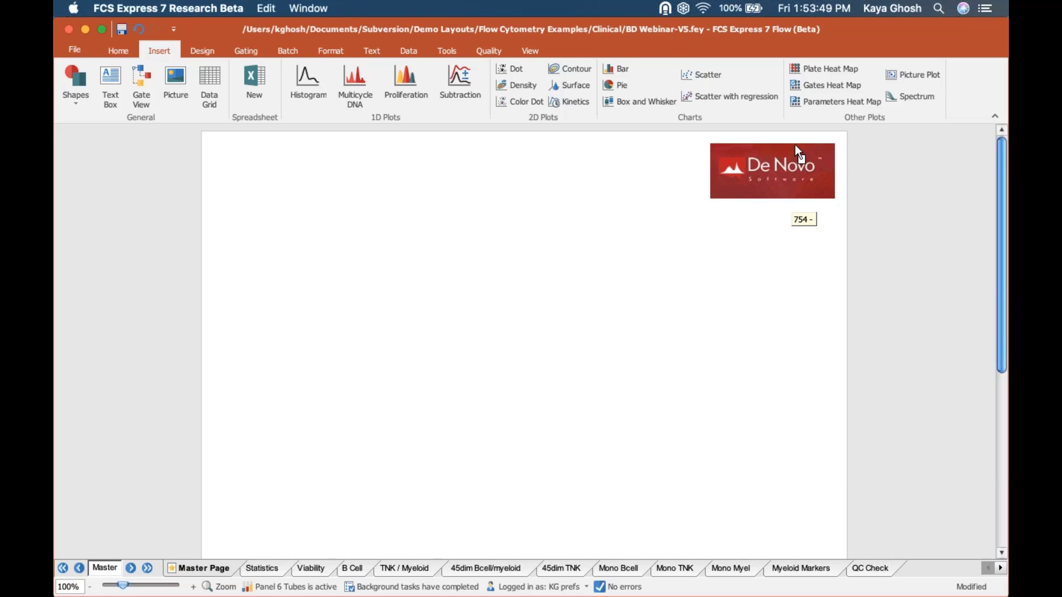
key("Up")
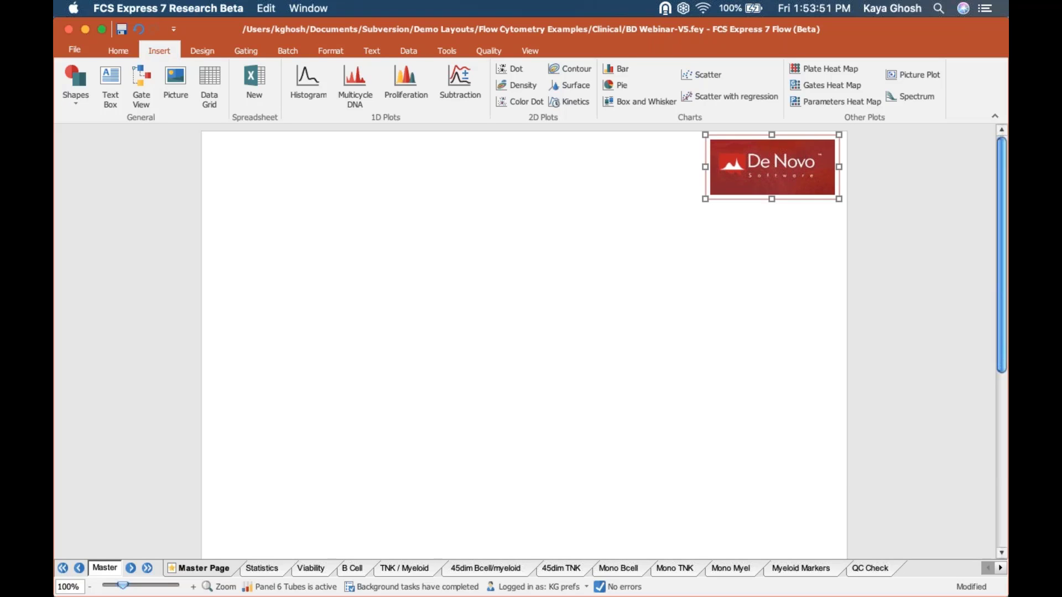
left_click_drag(786, 136, 797, 129)
left_click(886, 189)
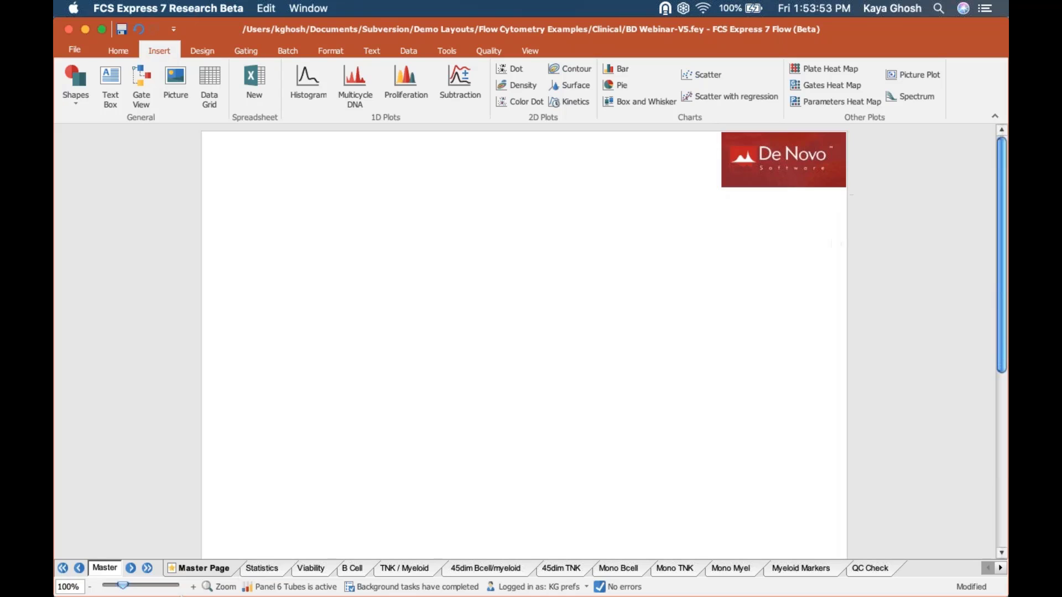
left_click(263, 571)
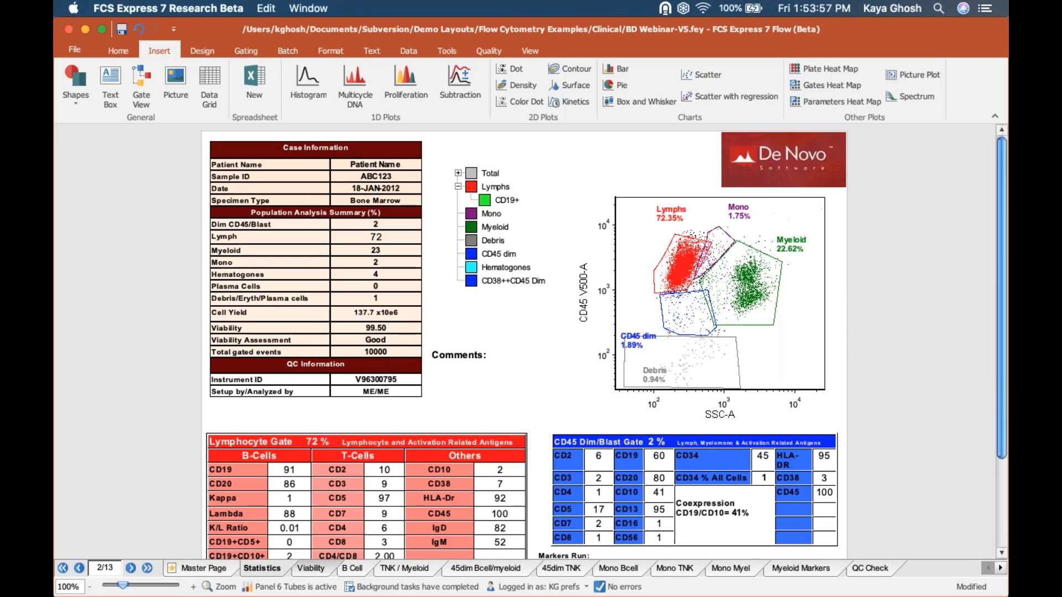
- Check the master-page logo on the Viability, Master Page and Statistics pages
left_click(311, 568)
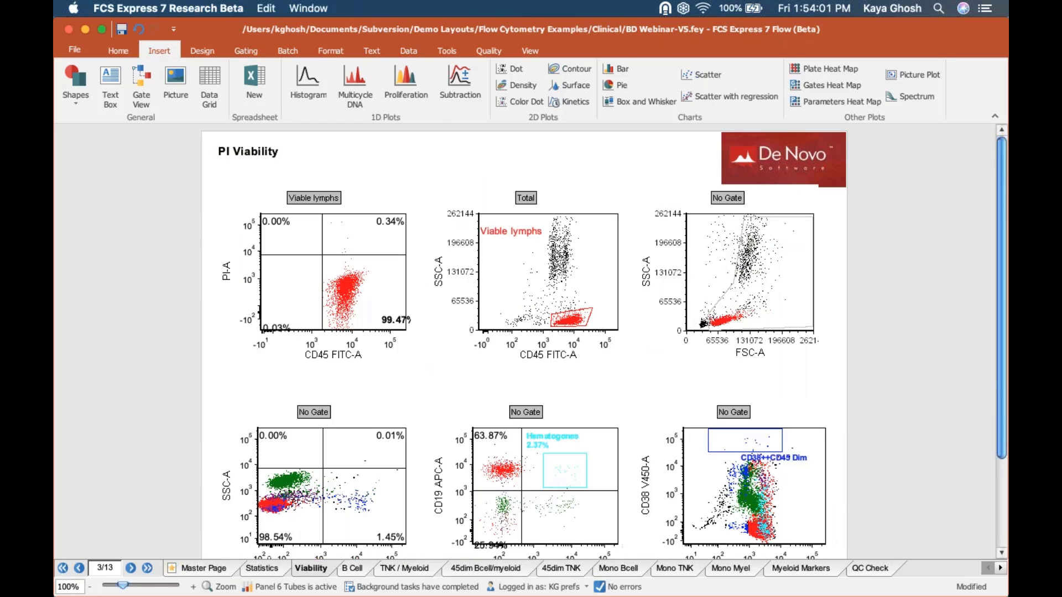
left_click(202, 569)
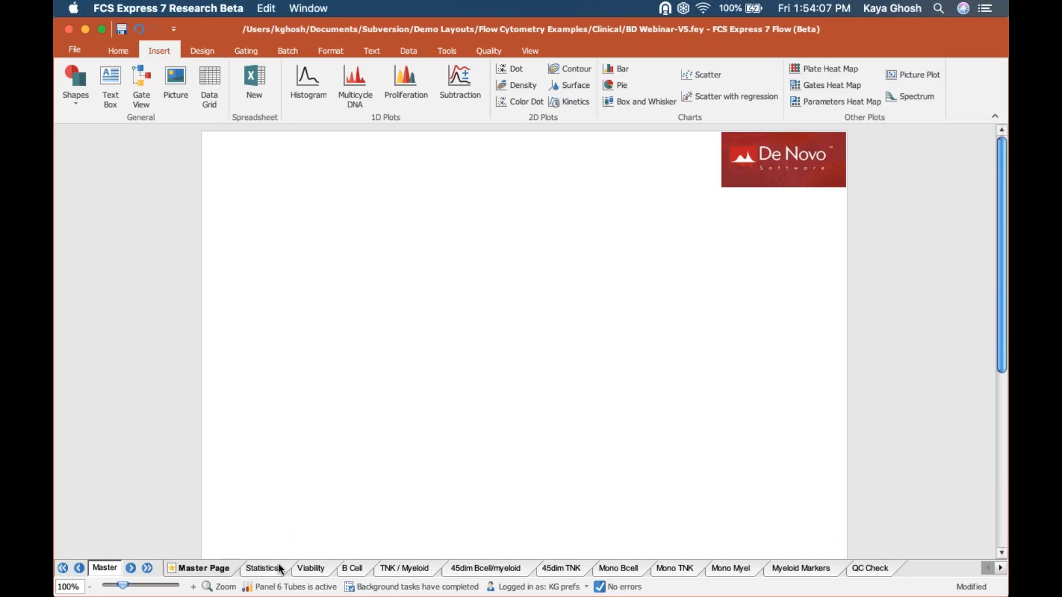
left_click(254, 567)
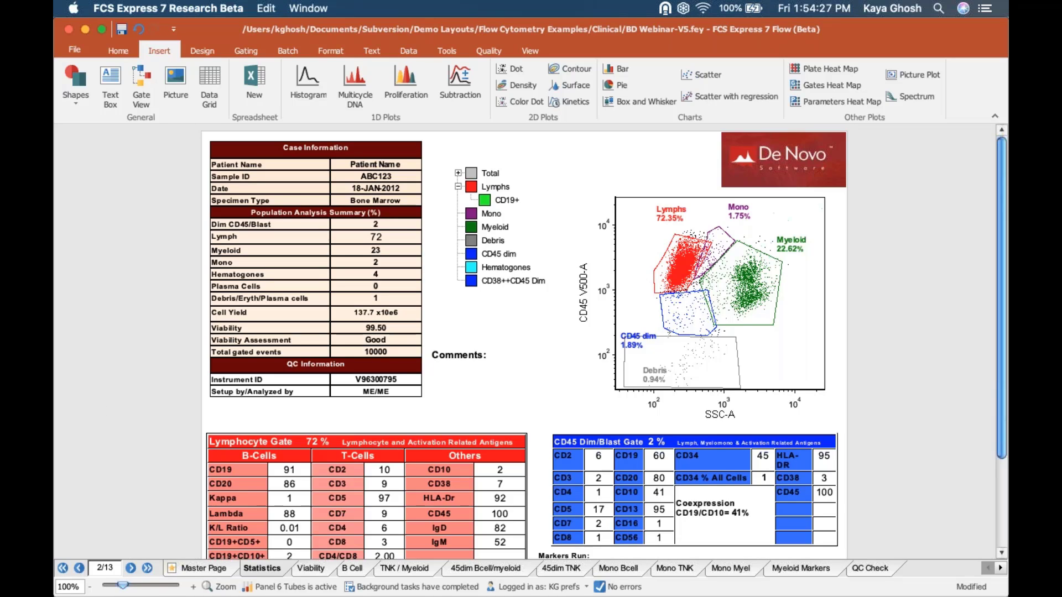
- Show Statistics and B Cell pages side by side vertically, widen the right pane, then revert to One Page
left_click(530, 51)
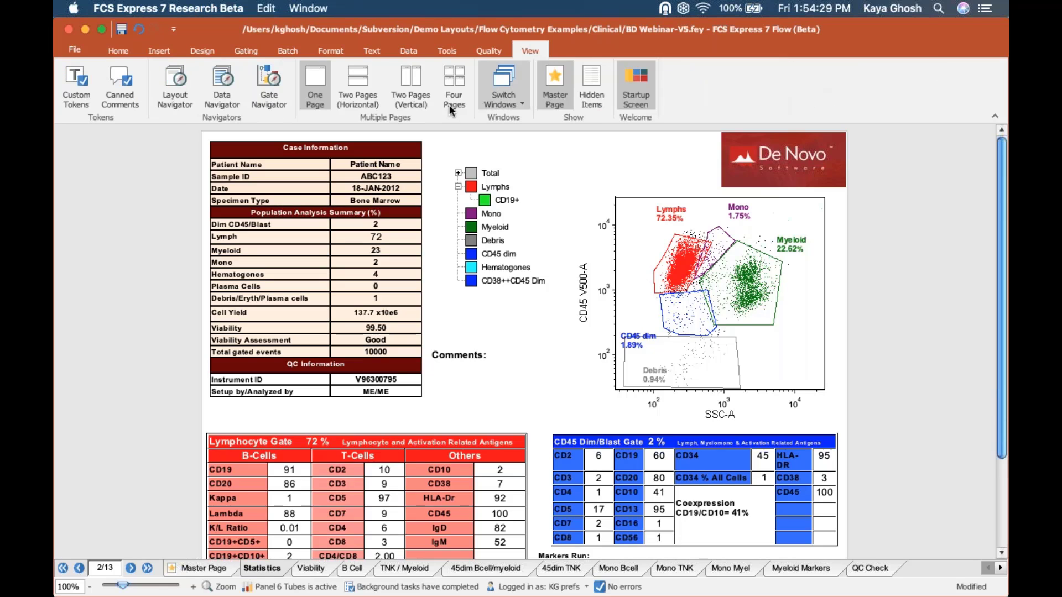
left_click(421, 79)
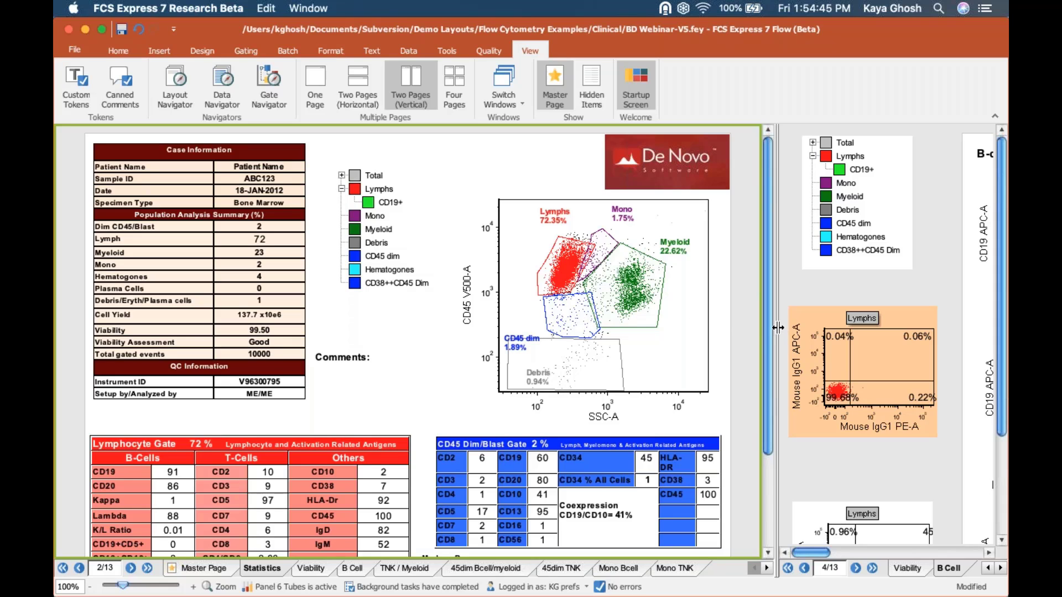
left_click_drag(687, 337, 586, 337)
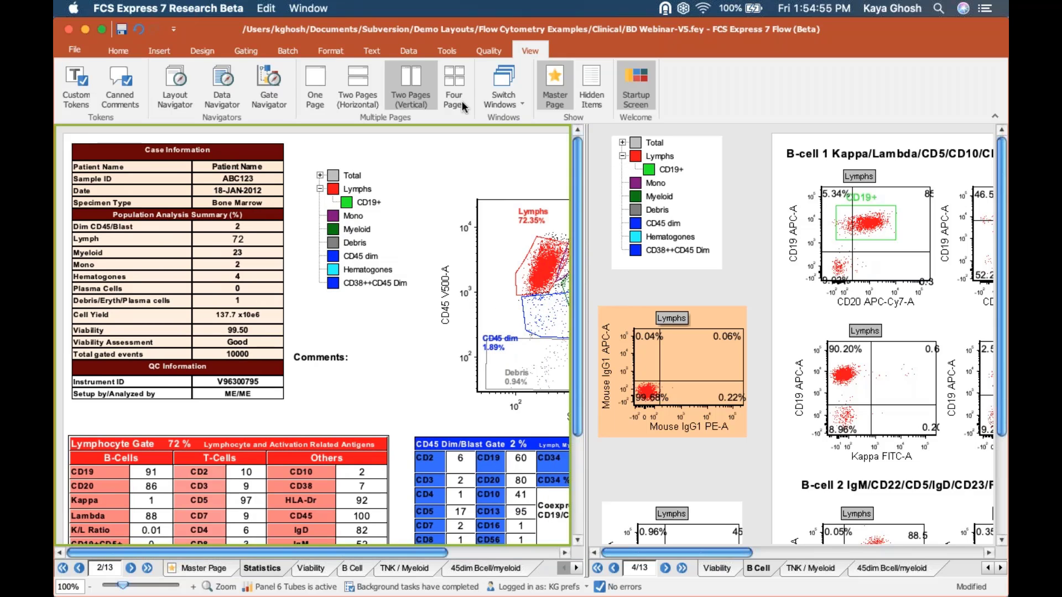
left_click(321, 81)
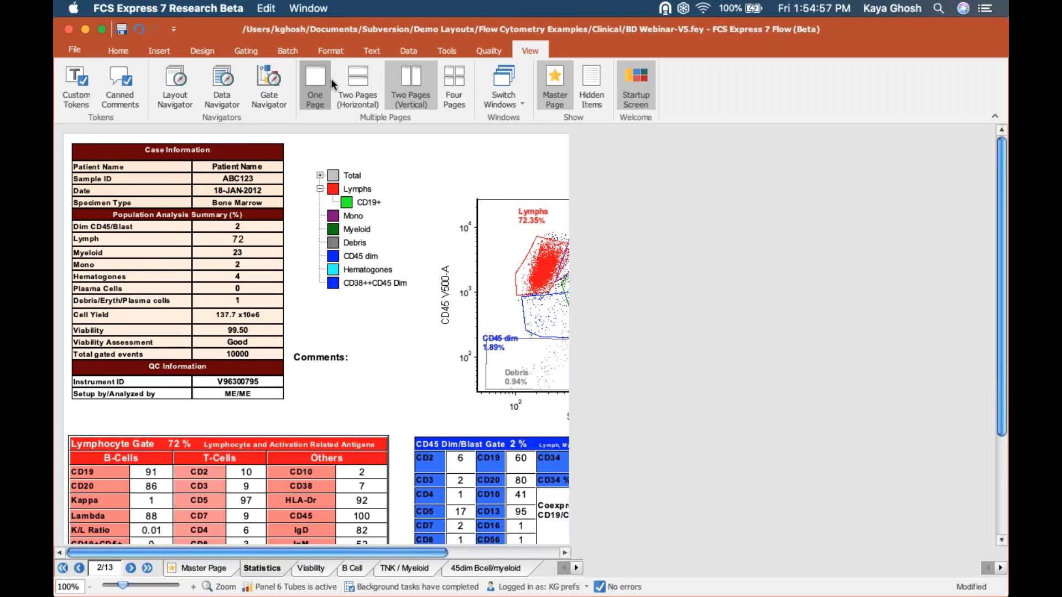
- Switch to the tips and tricks v7 layout and highlight its Navigators outline line
left_click(507, 82)
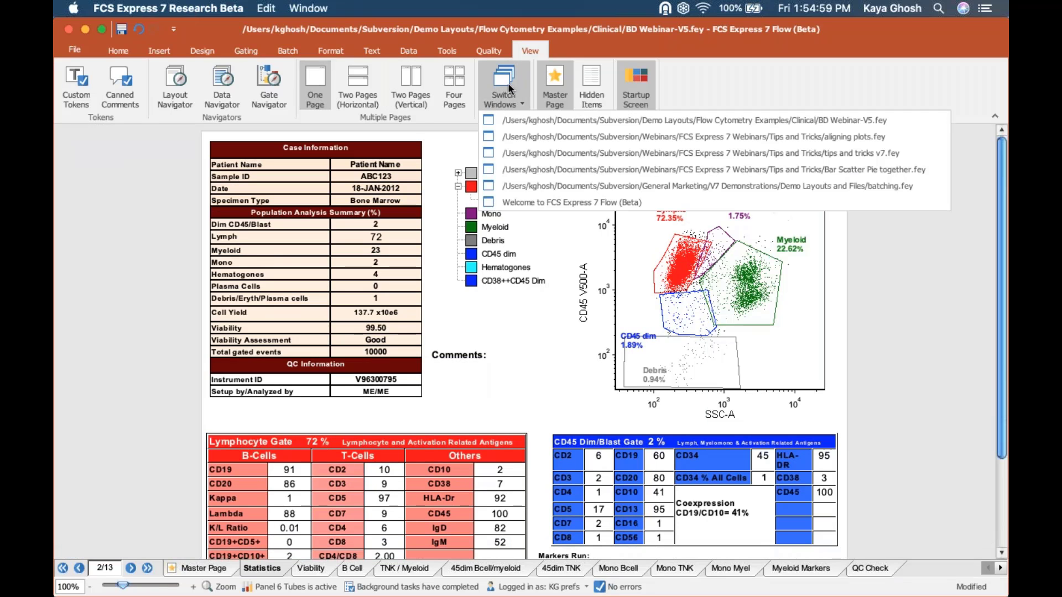
left_click(549, 153)
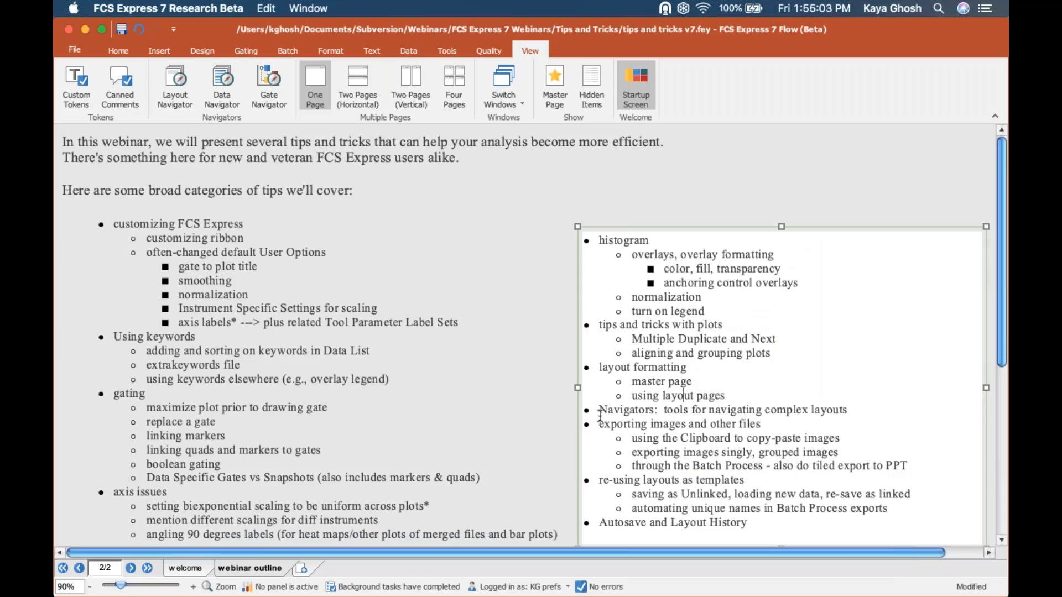
left_click_drag(600, 412, 852, 415)
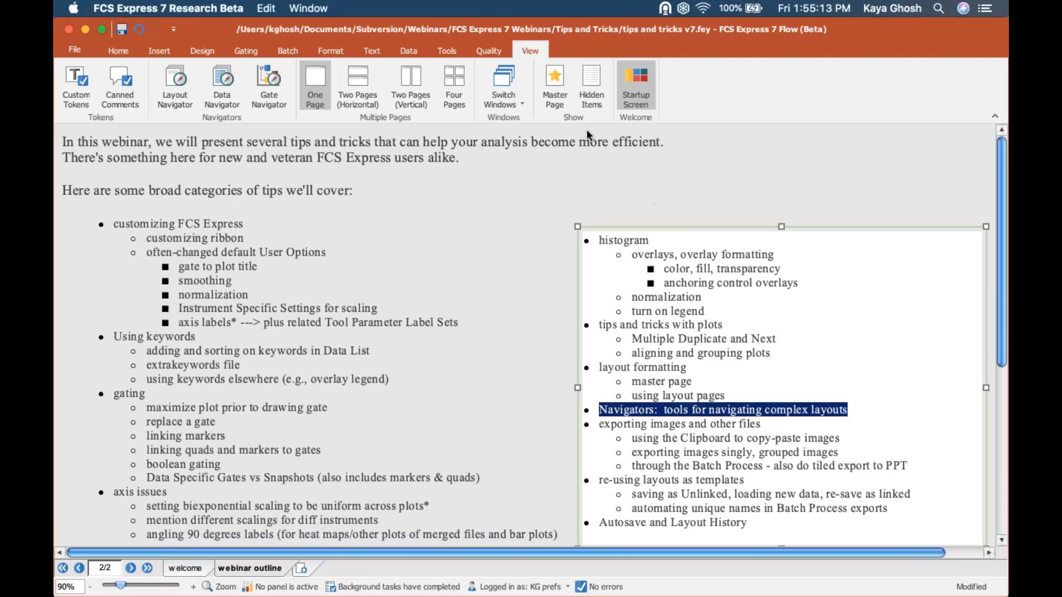
- Bring BD Webinar-V5.fey back to the front and show the Data ribbon
left_click(518, 81)
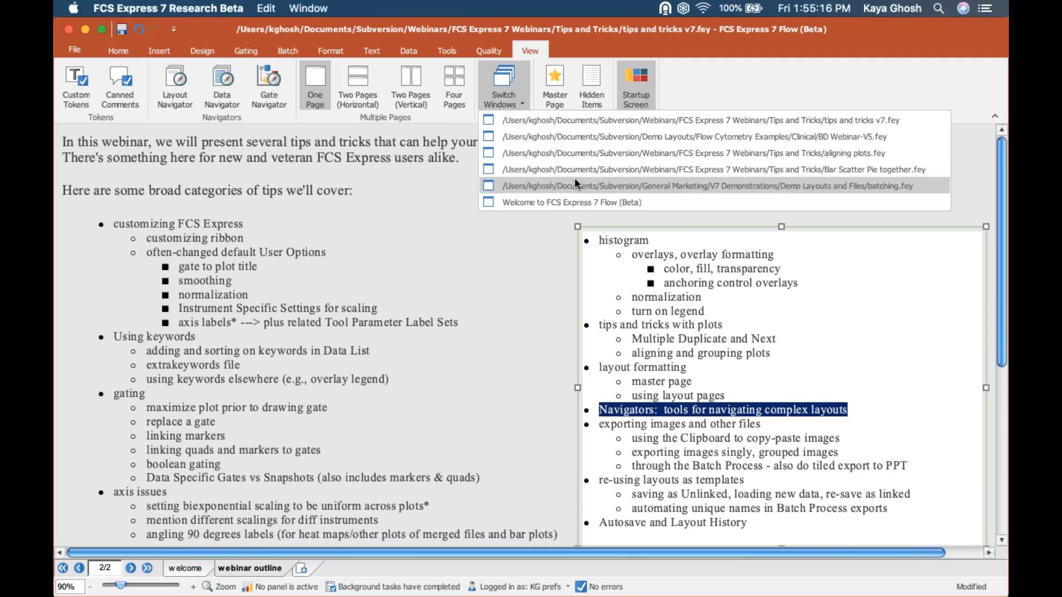
left_click(569, 131)
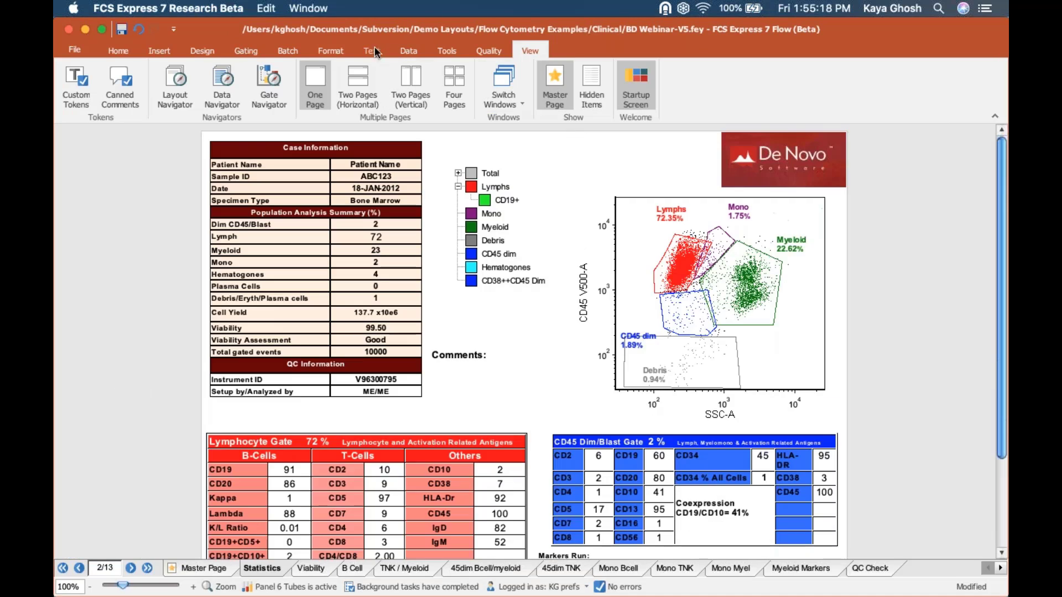
left_click(408, 54)
left_click(410, 83)
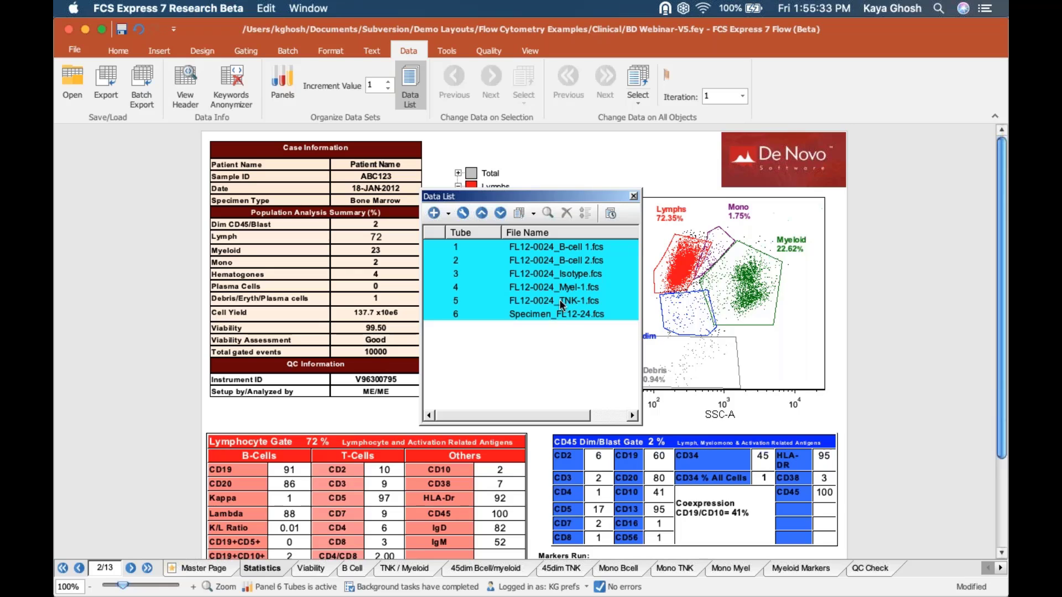
left_click(633, 197)
left_click(533, 50)
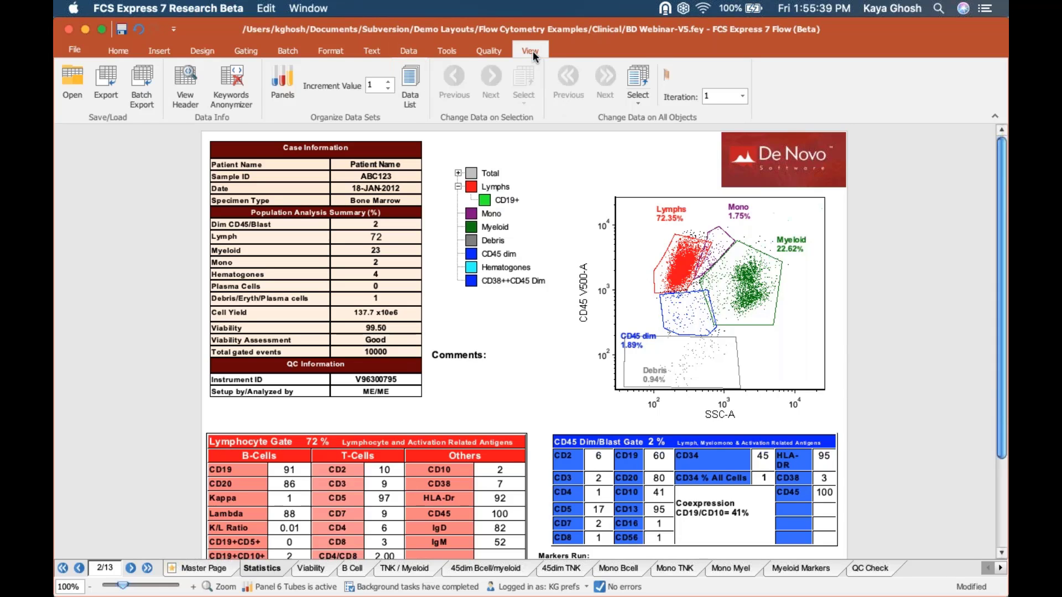
- Open the Data Navigator and dock it on the left side of the page
left_click(213, 94)
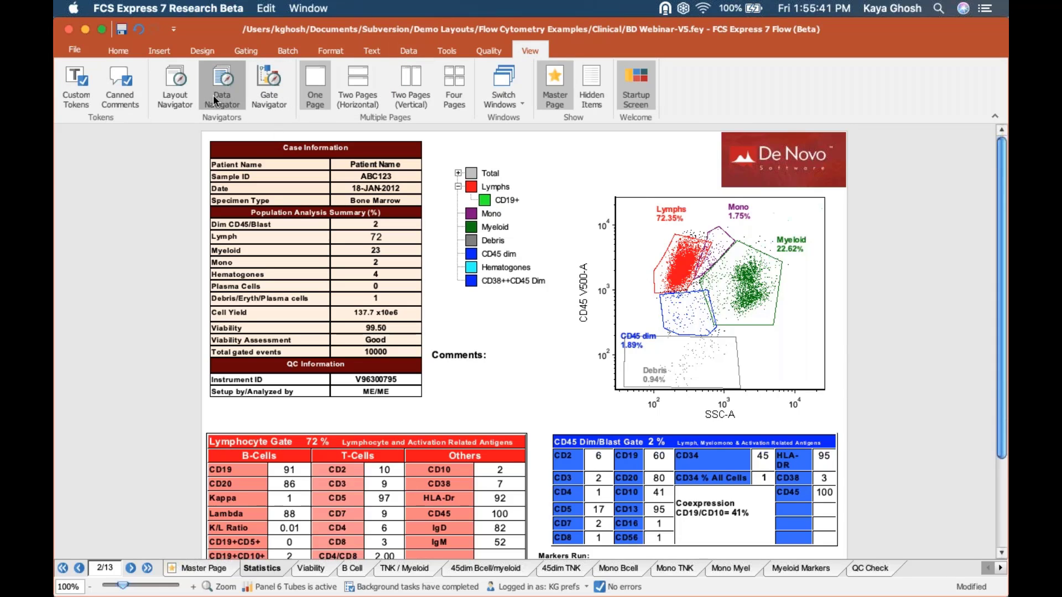
left_click_drag(556, 194, 505, 351)
left_click_drag(98, 223, 98, 223)
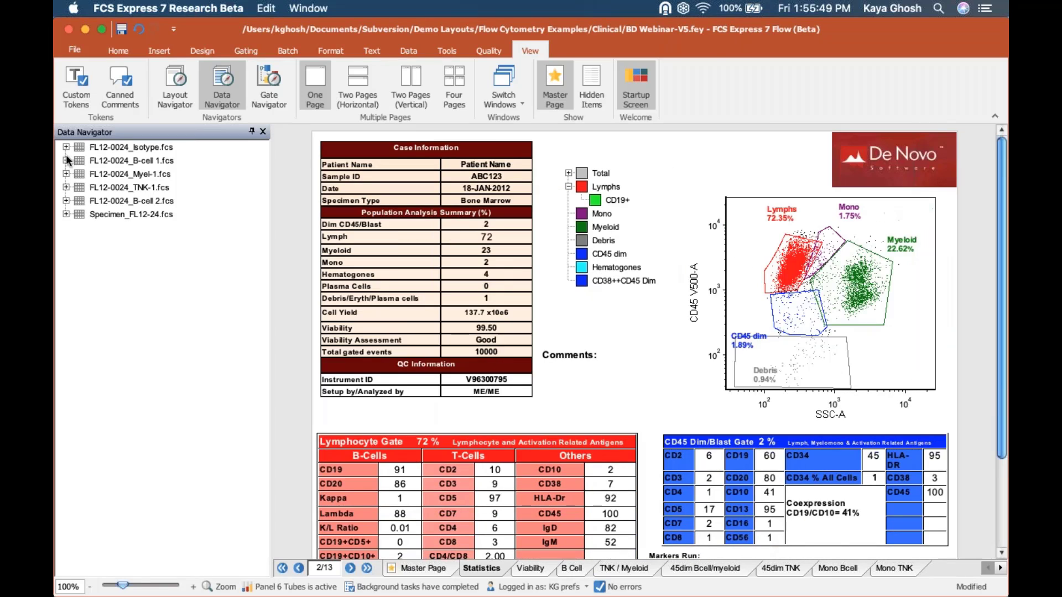
- Expand FL12-0024_TNK-1.fcs, jump to plot 386 on the 45dim TNK page, then close the Data Navigator
left_click(66, 188)
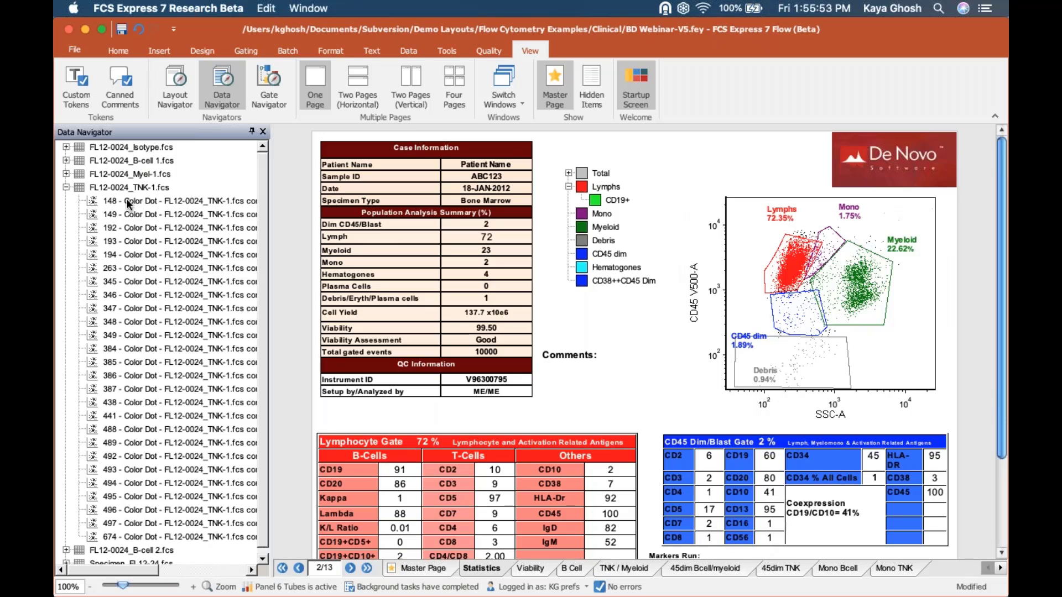
mouse_move(128, 214)
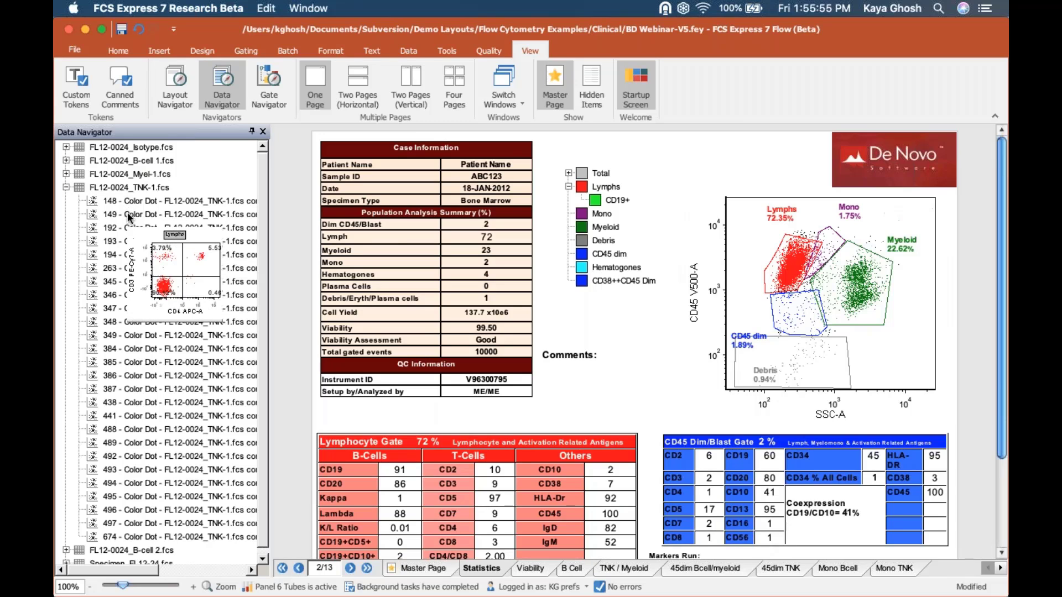
mouse_move(125, 244)
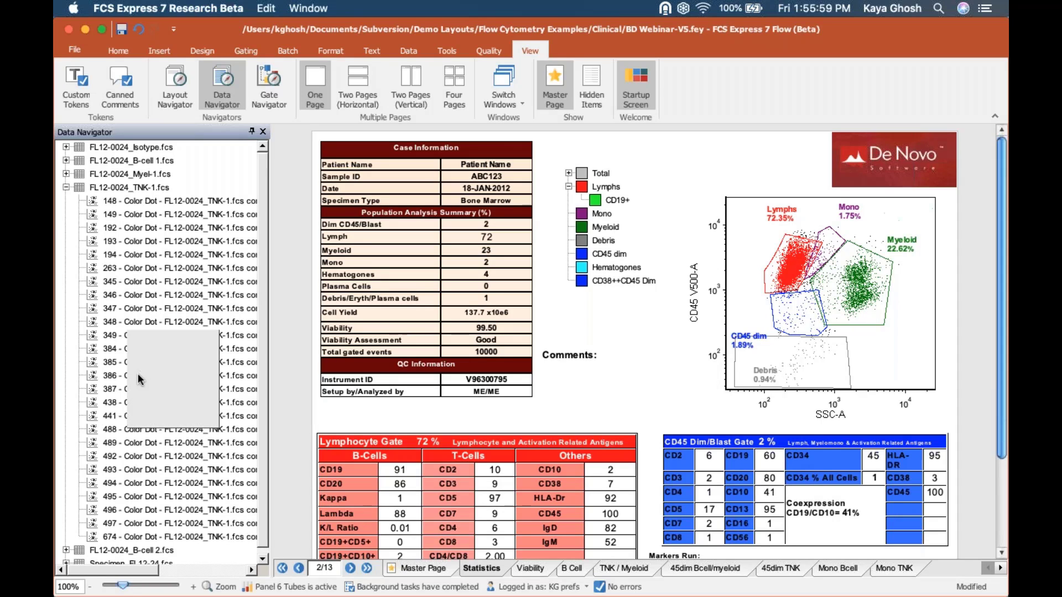
mouse_move(118, 373)
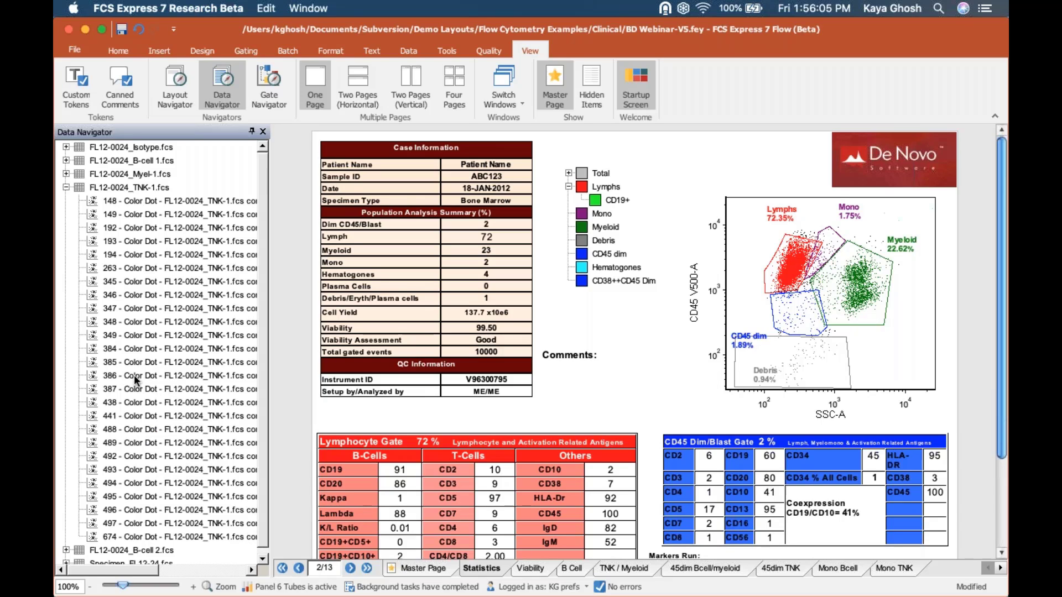
mouse_move(171, 374)
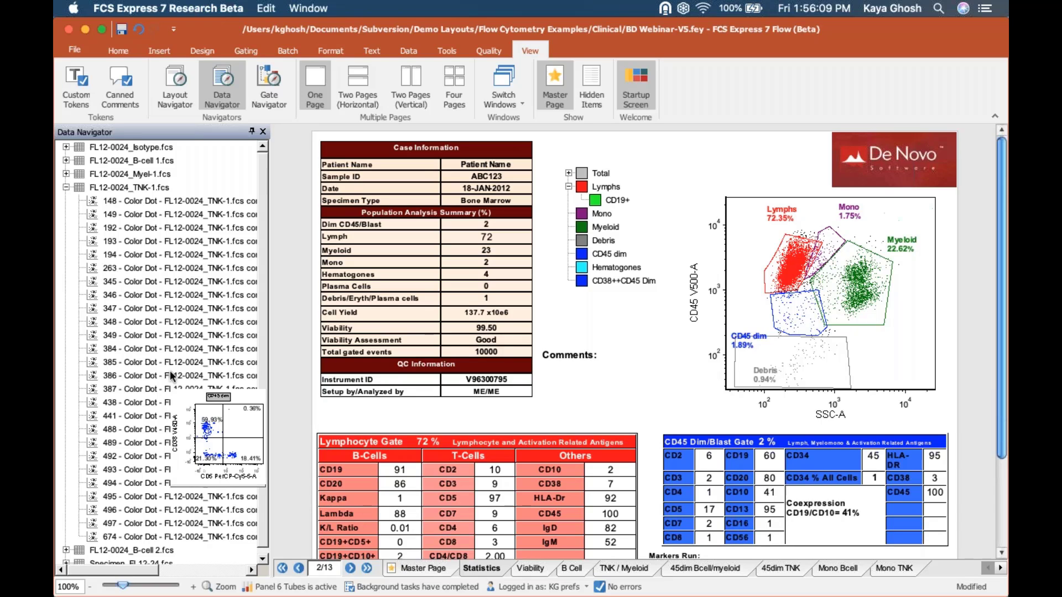
left_click(170, 375)
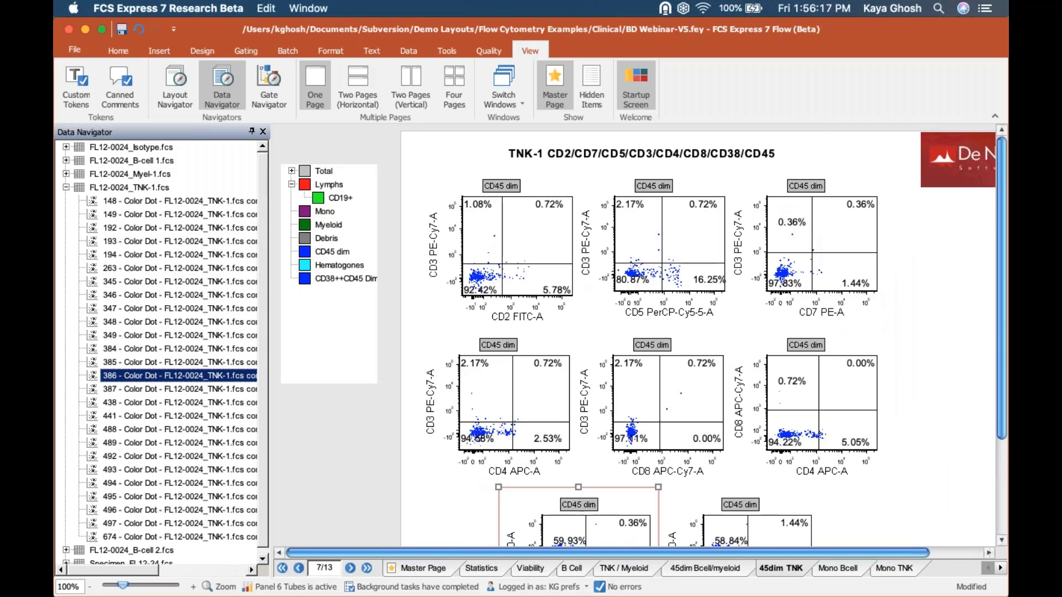
left_click_drag(1004, 393, 1003, 452)
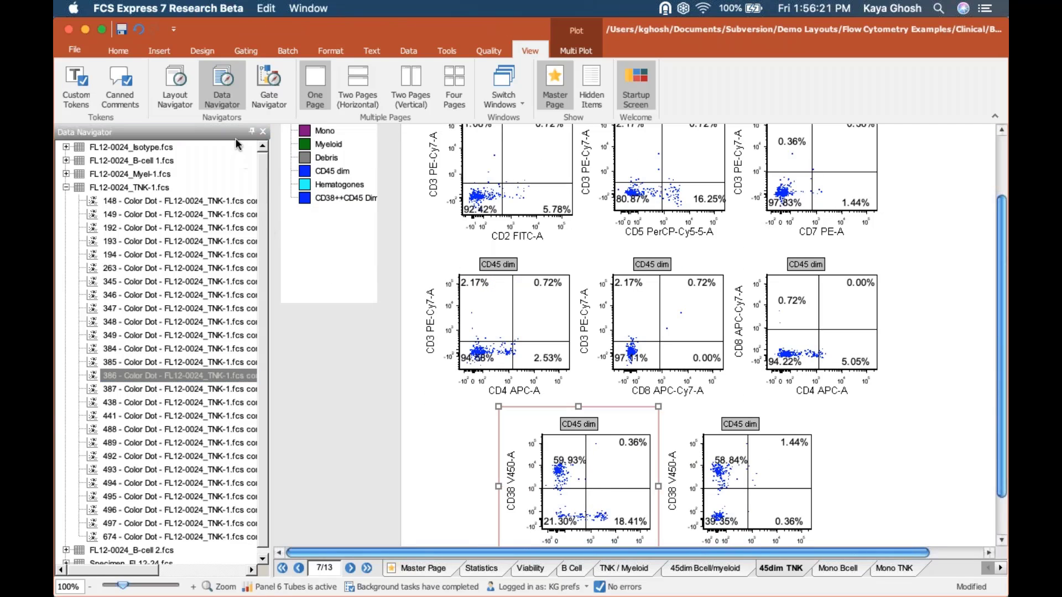
left_click(264, 133)
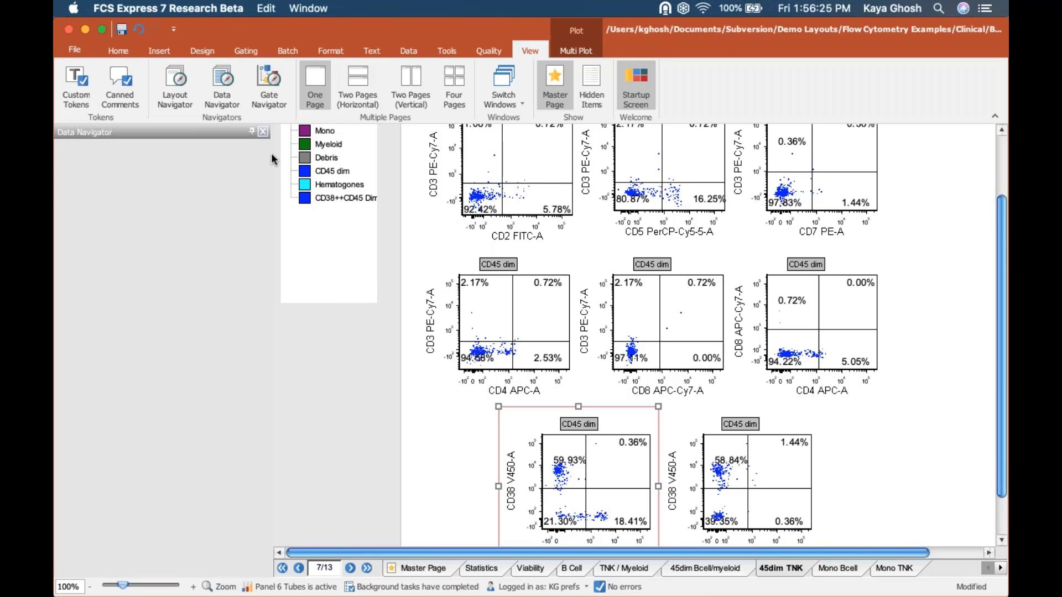
left_click(271, 87)
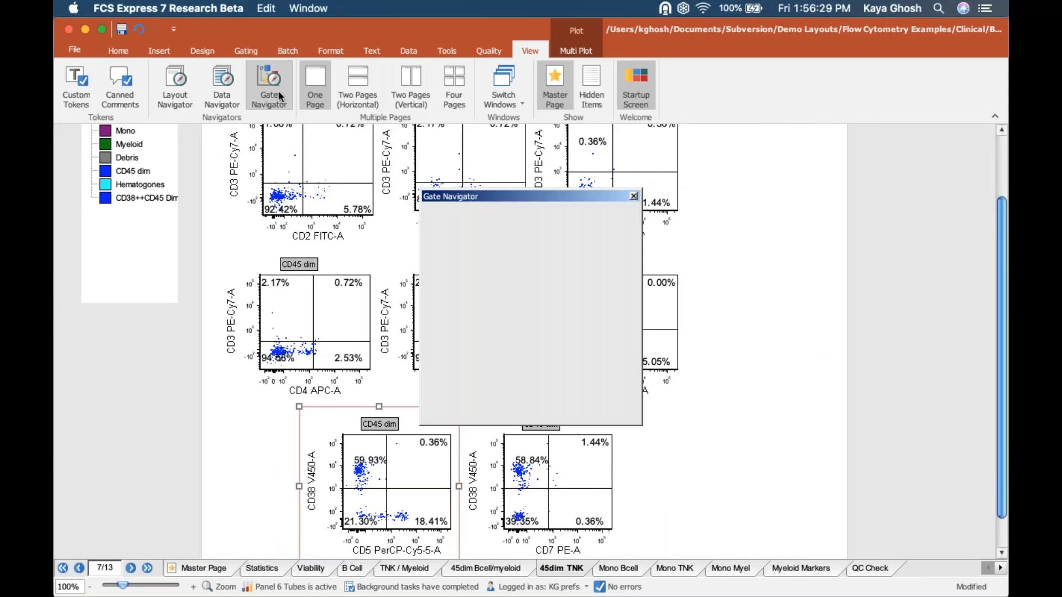
left_click_drag(530, 298, 507, 347)
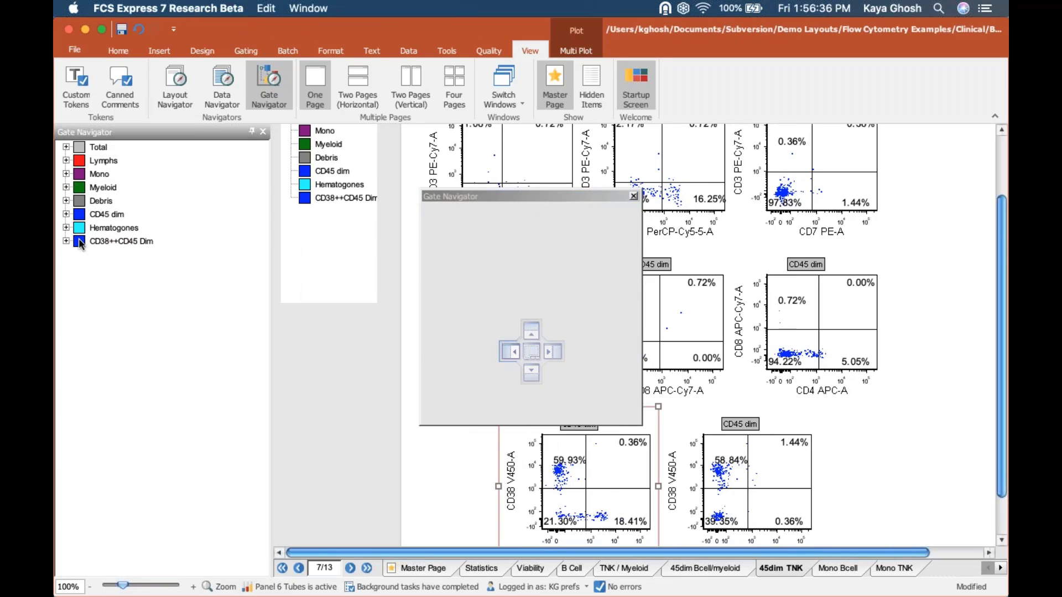
left_click(66, 188)
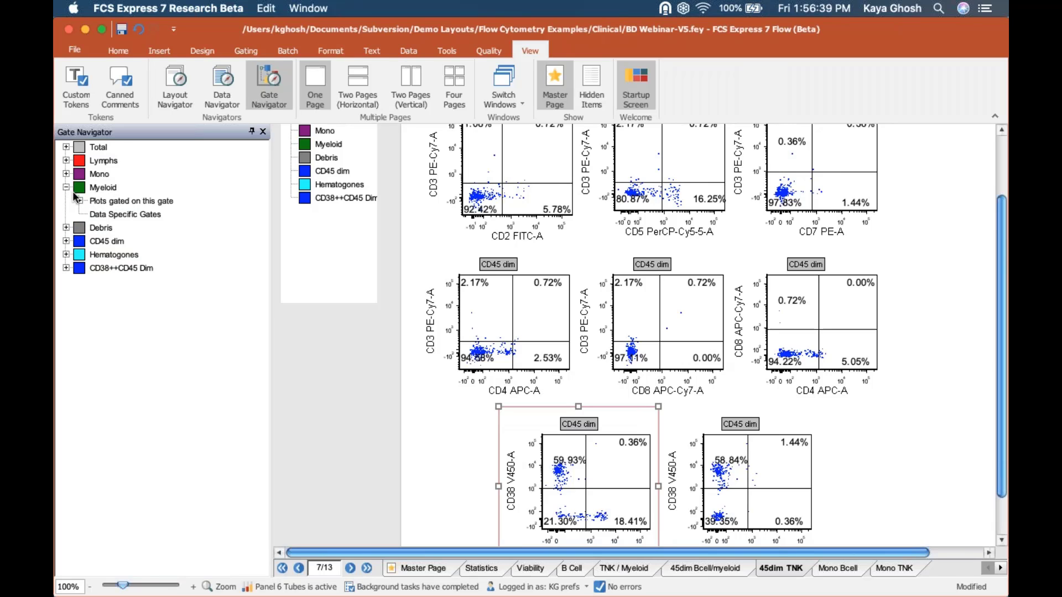
left_click(79, 201)
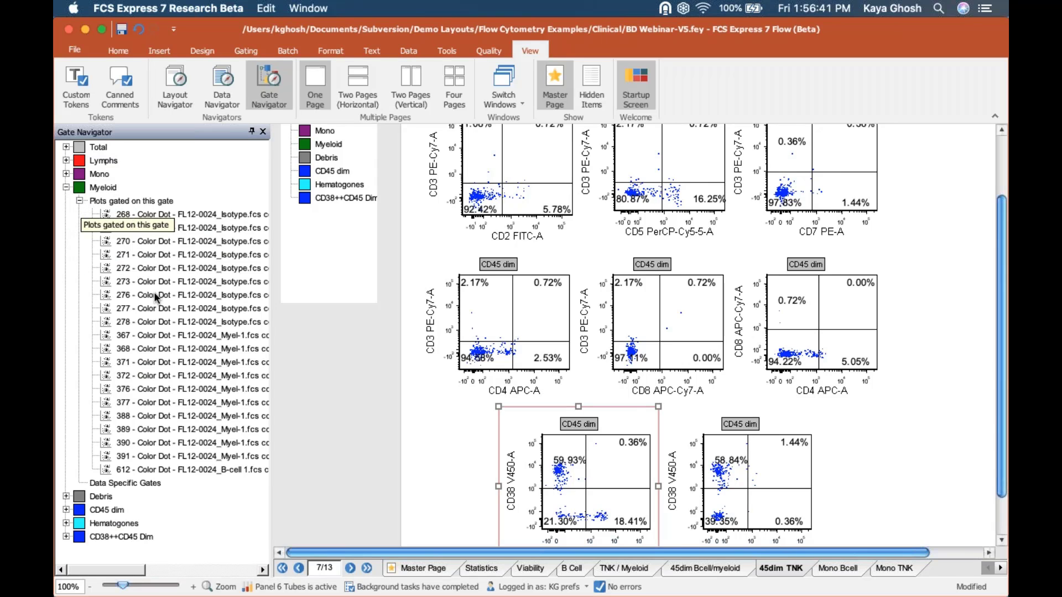
mouse_move(155, 297)
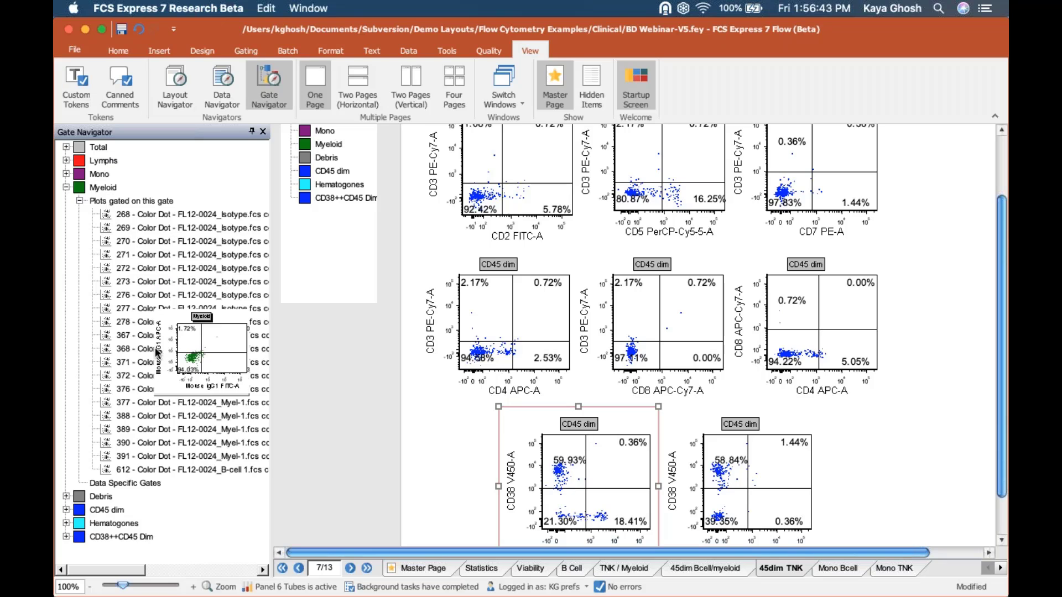
mouse_move(142, 352)
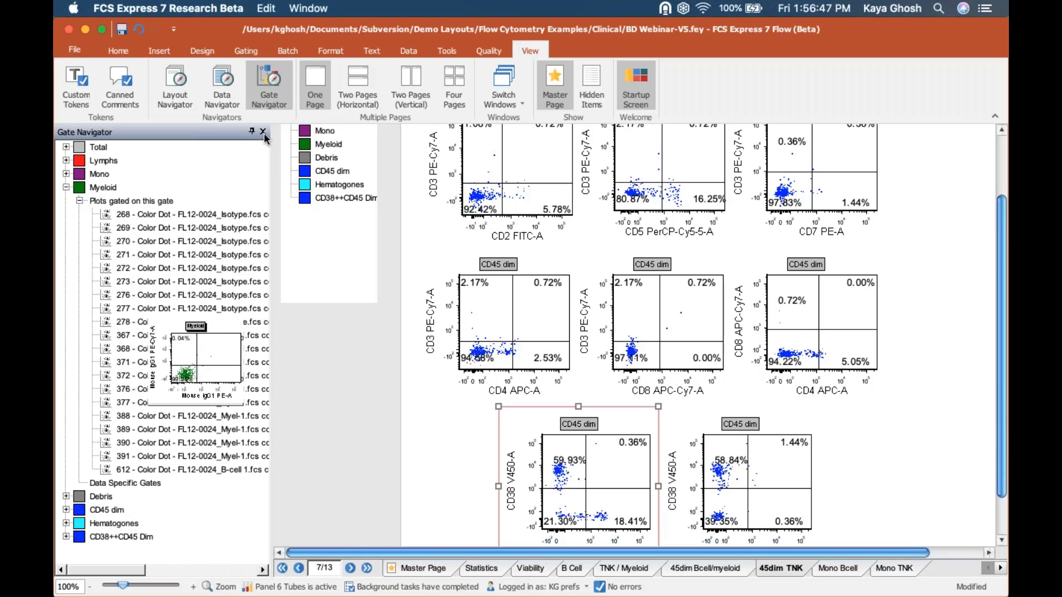
left_click(263, 131)
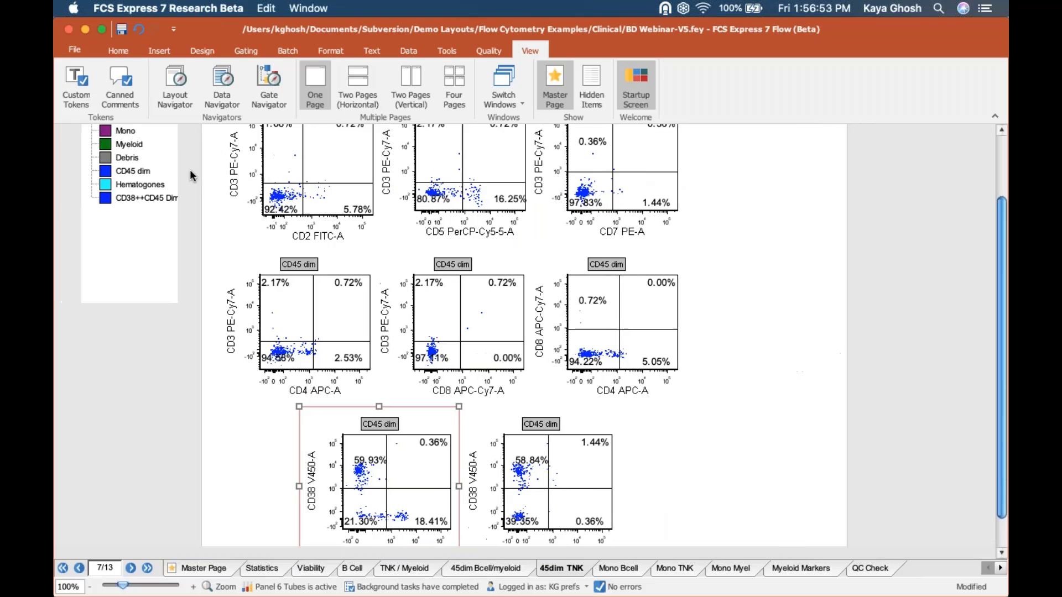
- Open the Layout Navigator, expand Statistics, jump to the 635 text box, and dock the panel
left_click(175, 86)
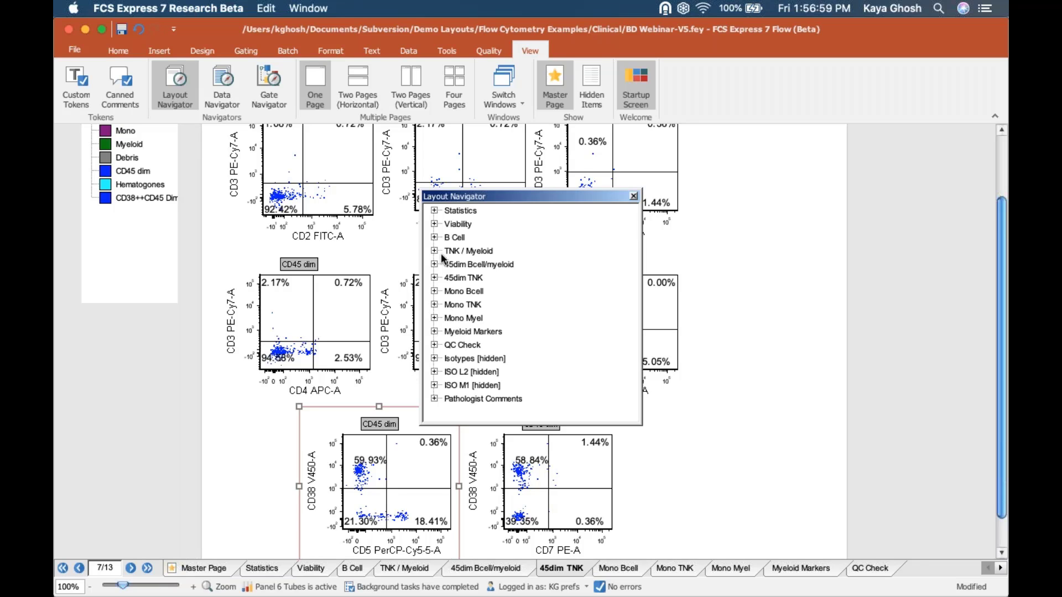
left_click(434, 210)
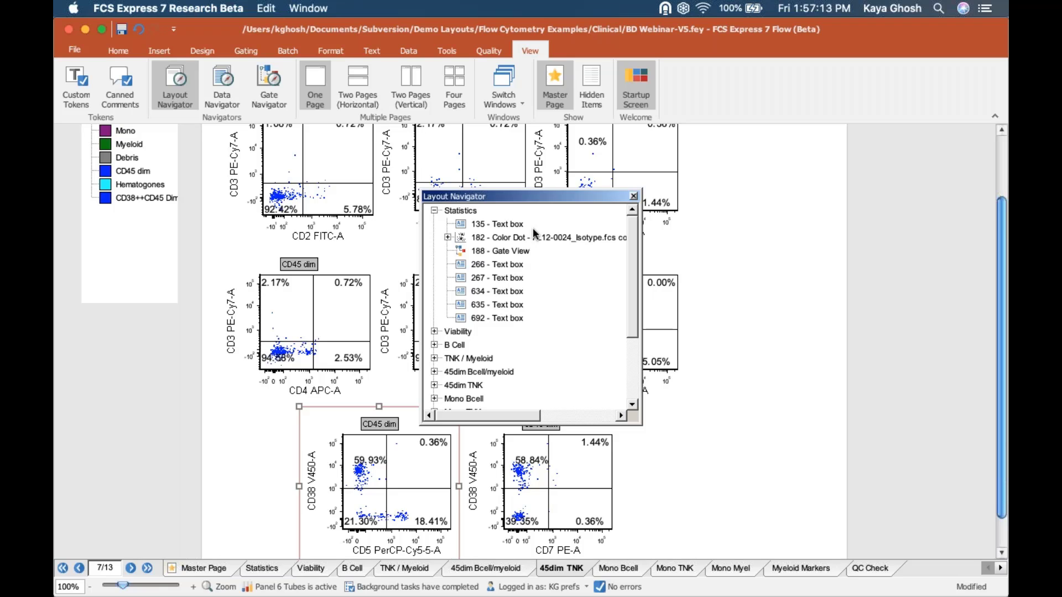
left_click(502, 304)
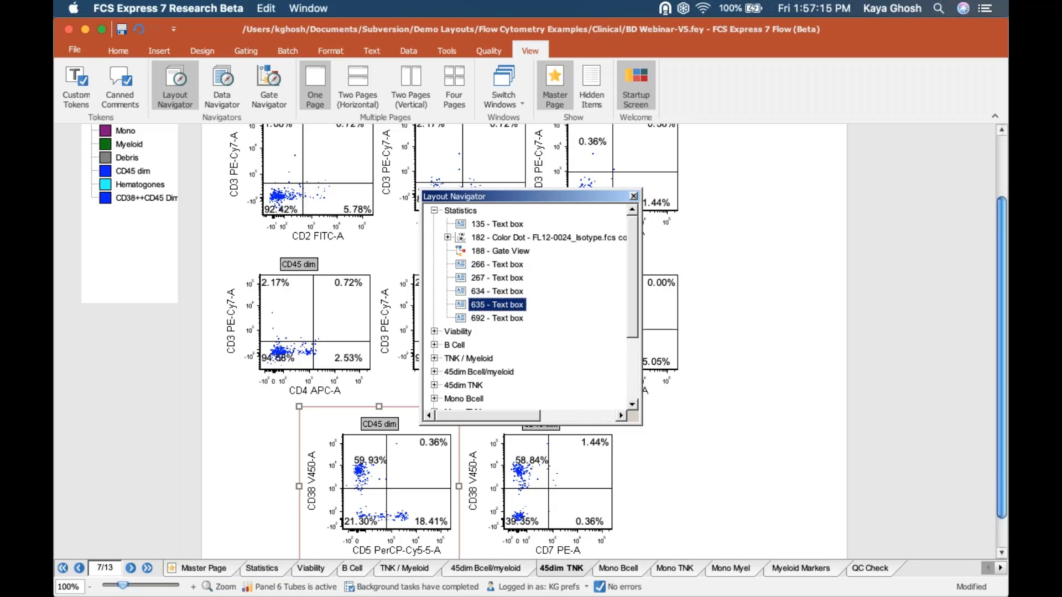
double_click(502, 304)
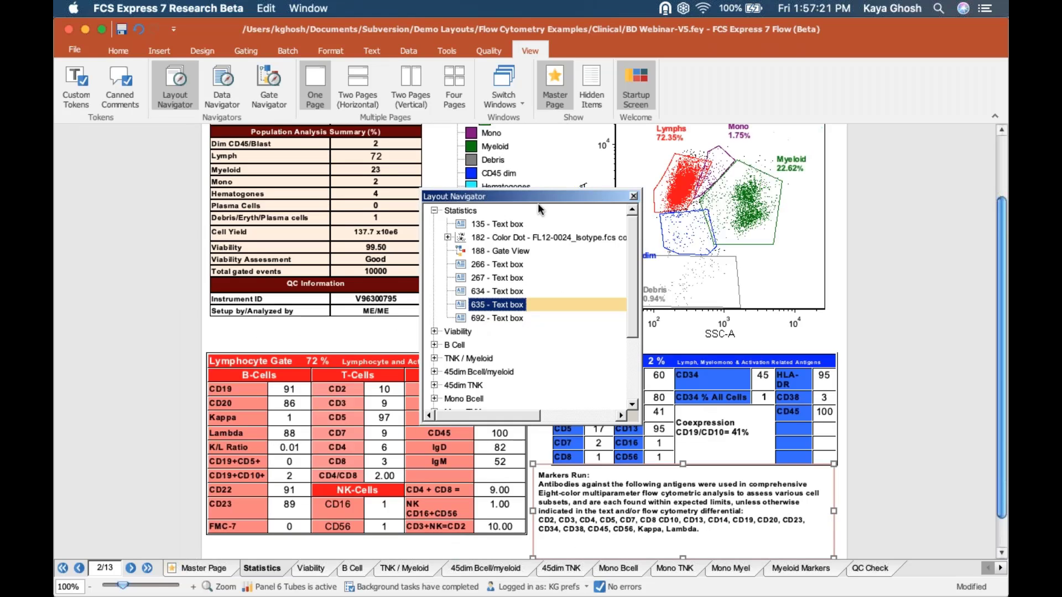
left_click_drag(540, 197, 509, 352)
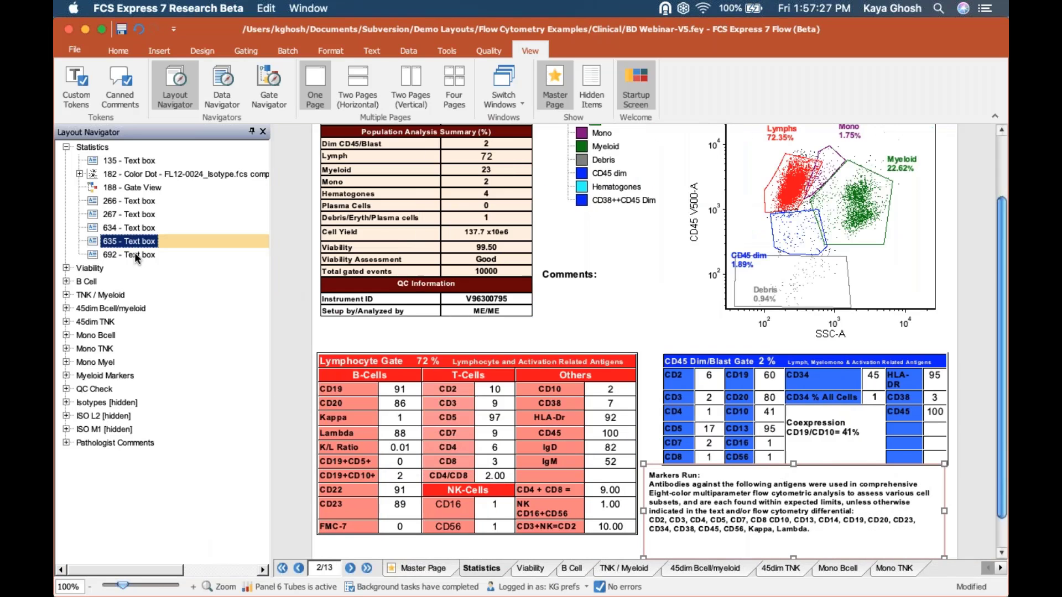
- Select the Lymphocyte Gate text box, then close BD Webinar-V5 without saving
left_click(133, 240)
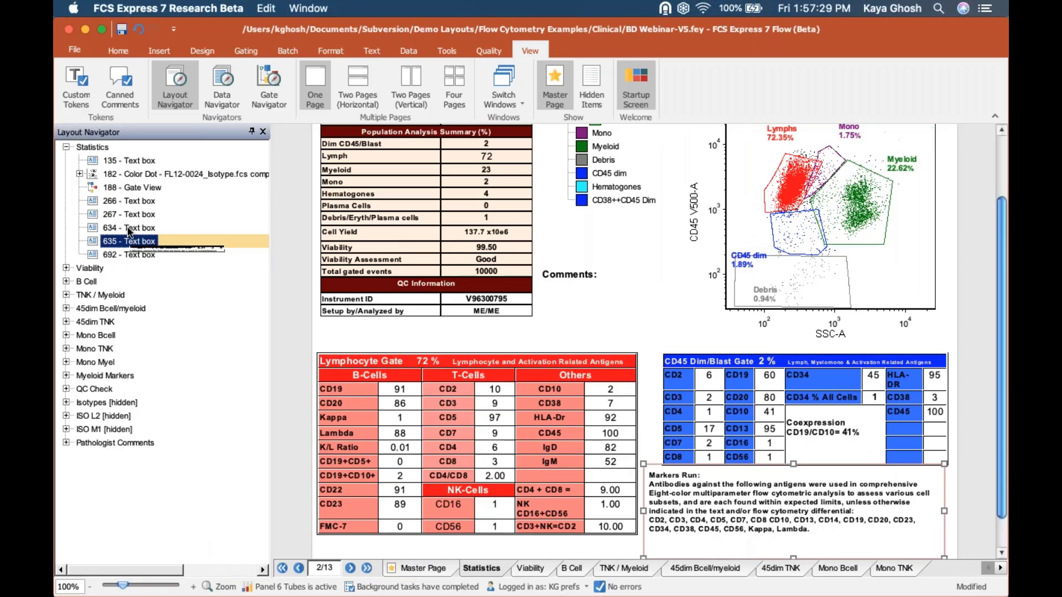
left_click(115, 199)
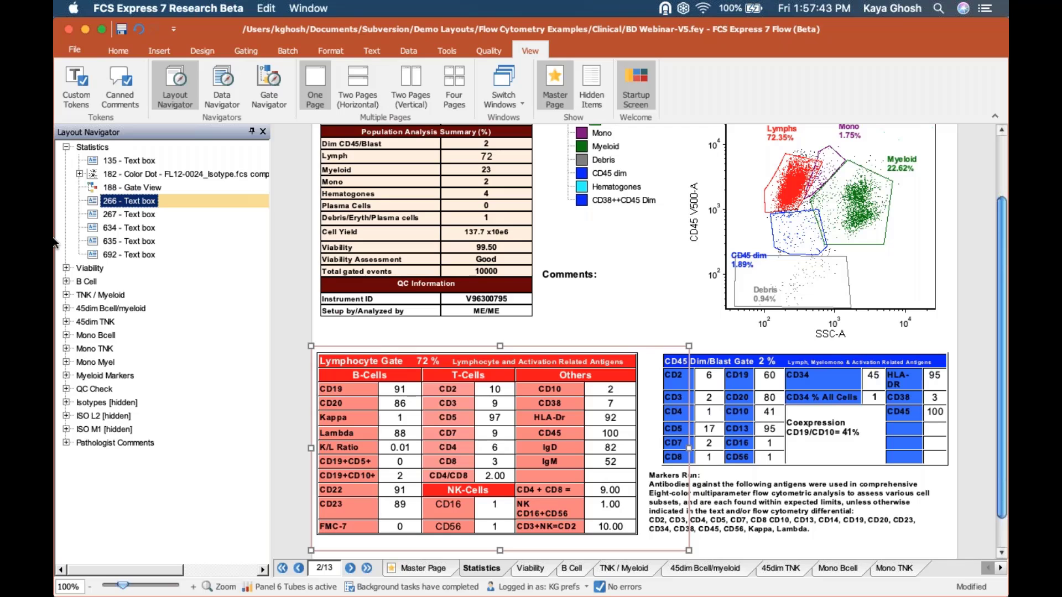
left_click(68, 29)
left_click(504, 416)
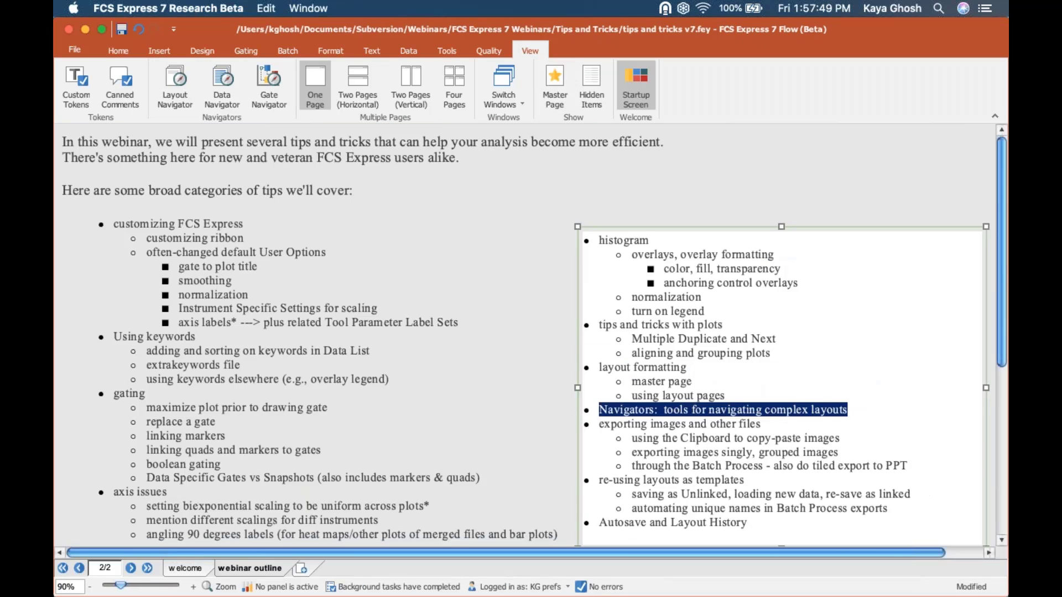
- Stay on the tips and tricks v7 outline, highlight the exporting-images lines, and reopen the Switch Windows list
left_click(503, 79)
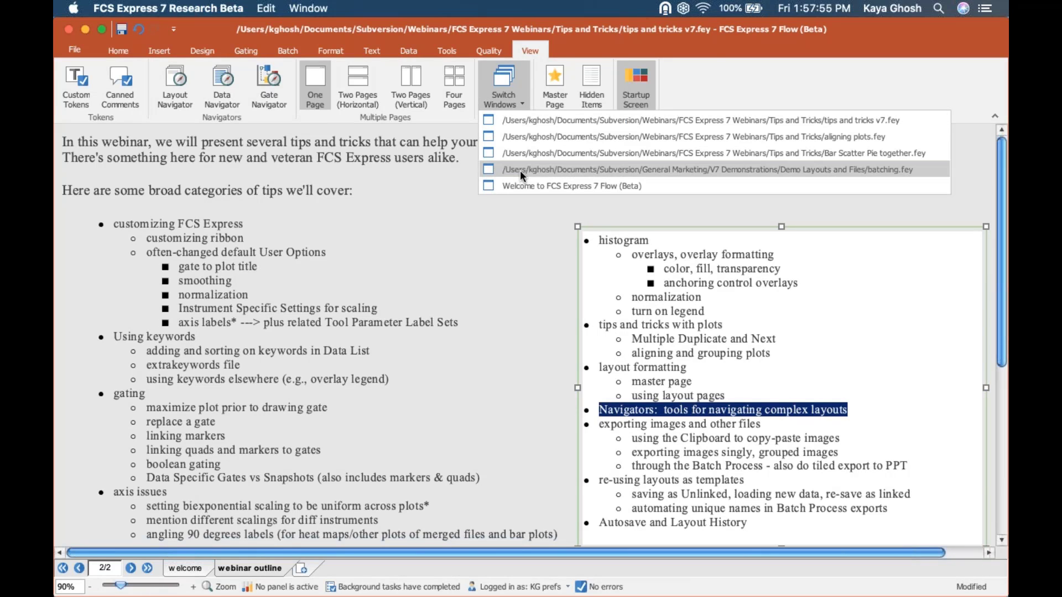
left_click(511, 121)
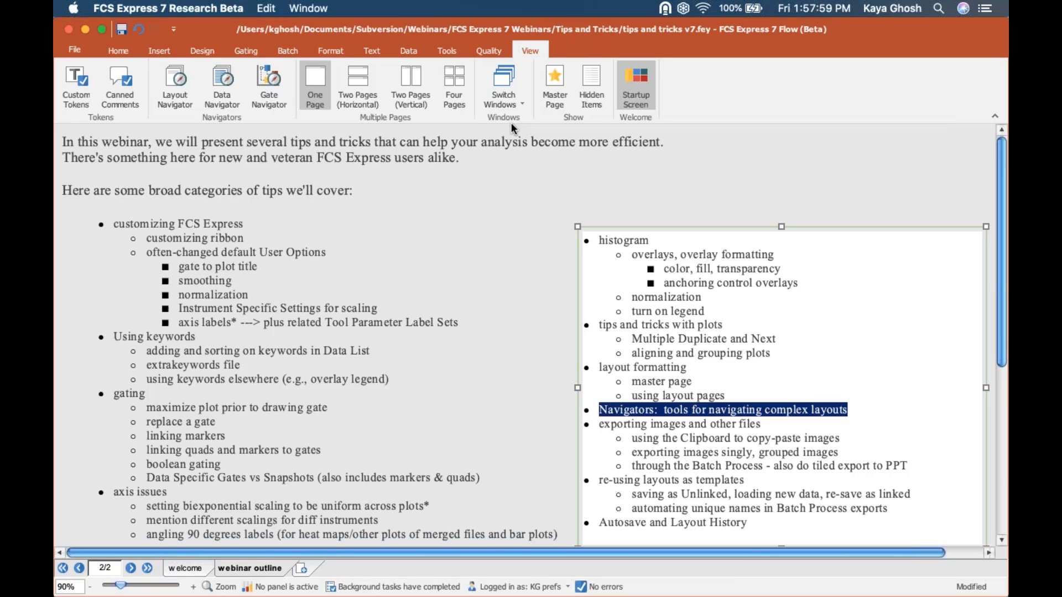
left_click(748, 453)
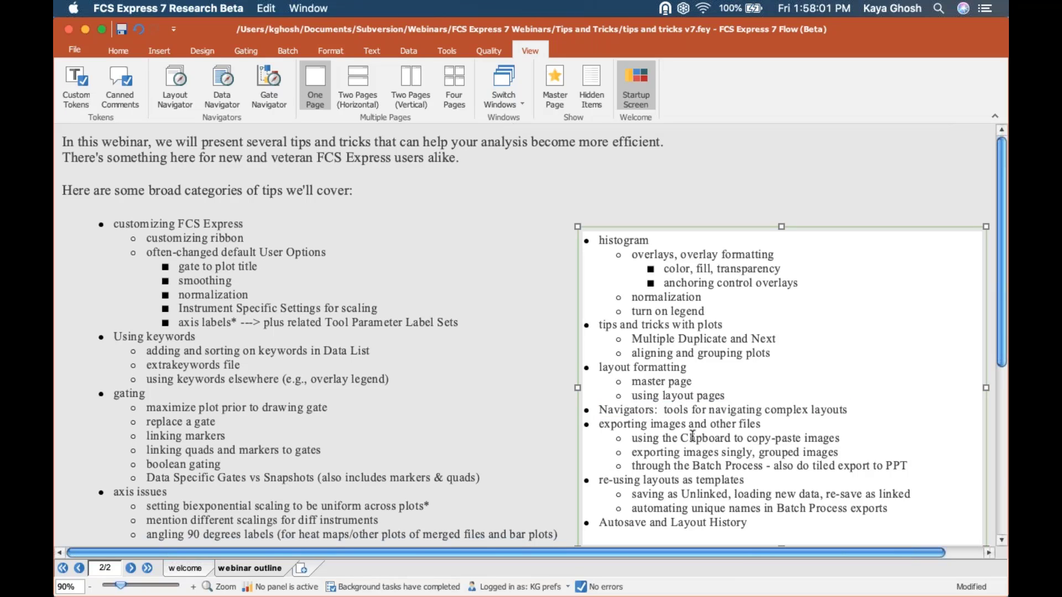
left_click_drag(599, 424, 859, 439)
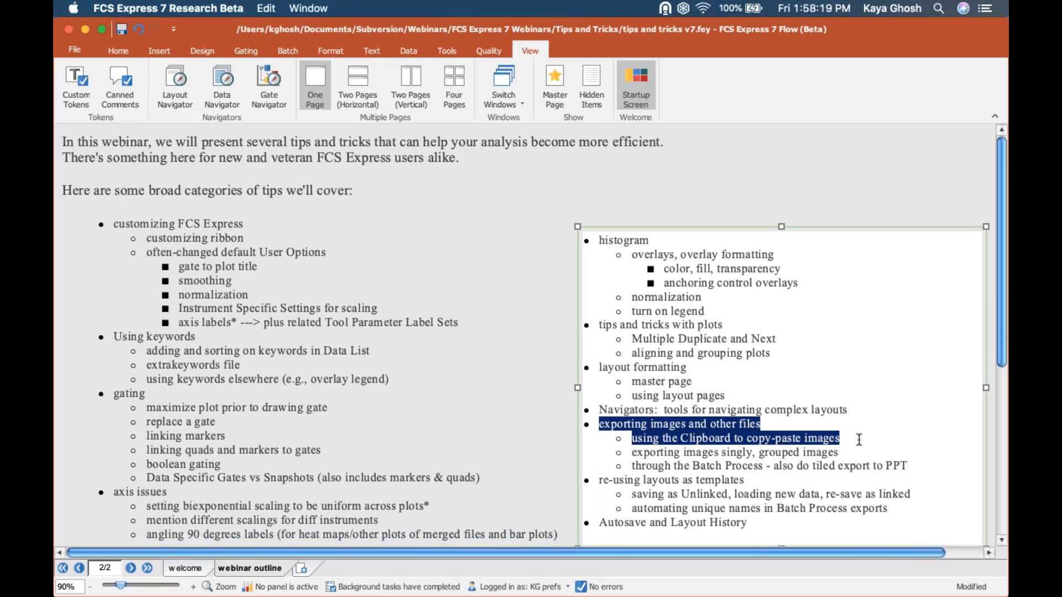
left_click(519, 80)
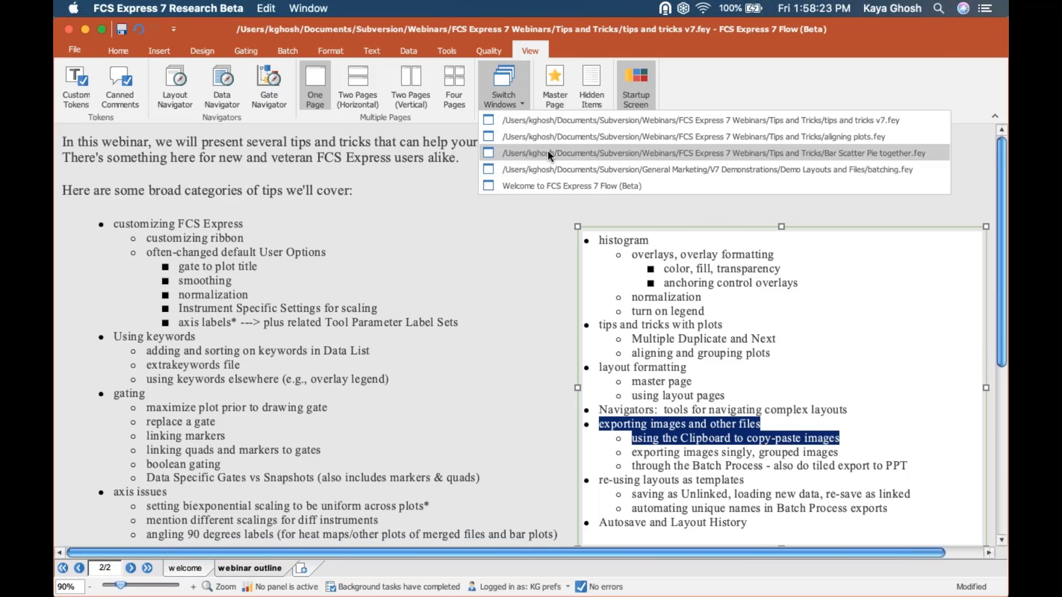
- Go to page 1 of the Bar Scatter Pie together layout and select the bar chart
left_click(547, 153)
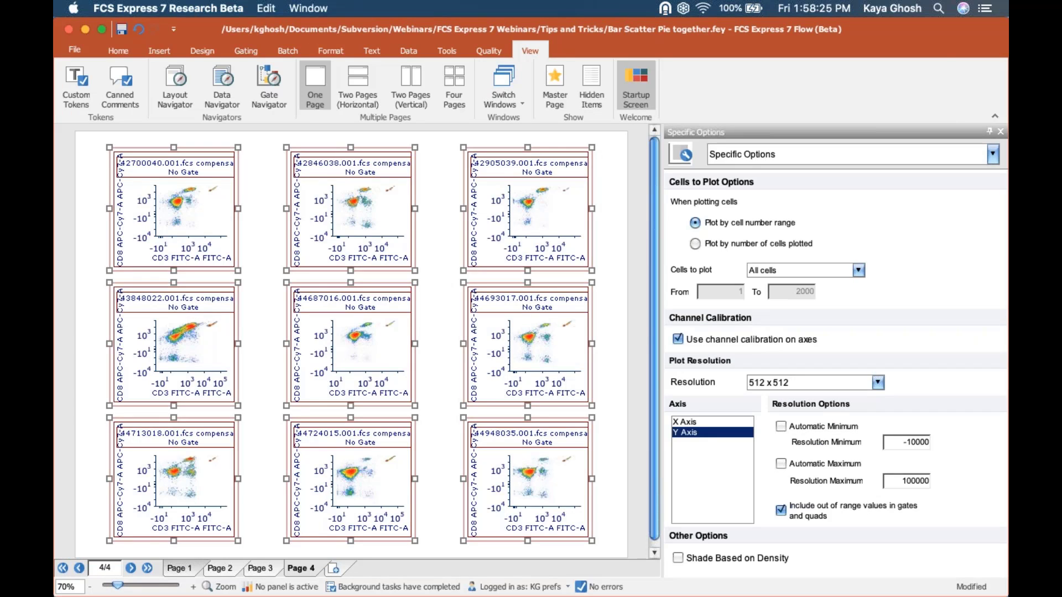
left_click(180, 568)
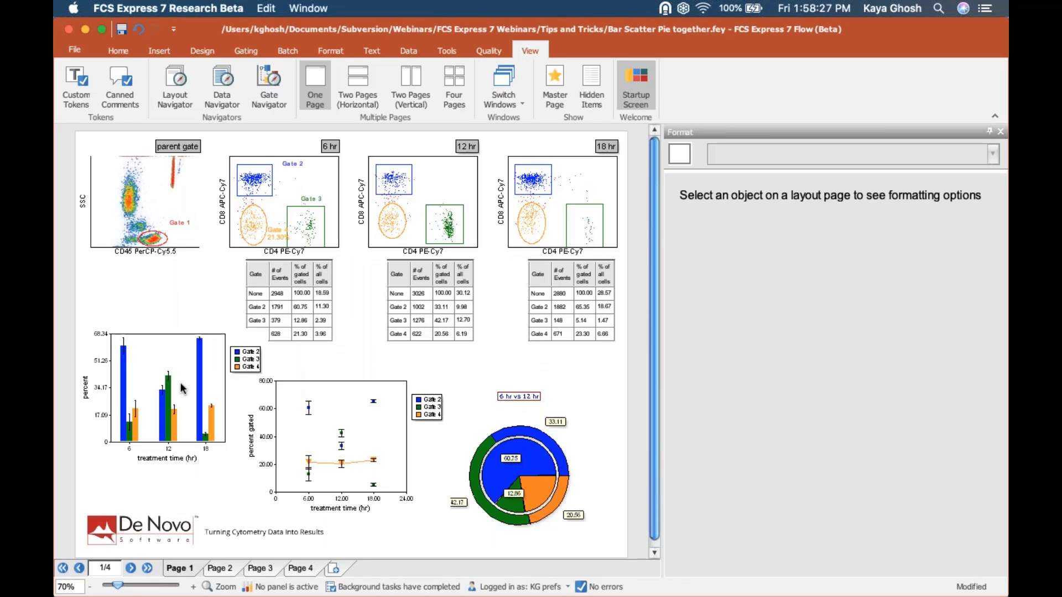
left_click(169, 368)
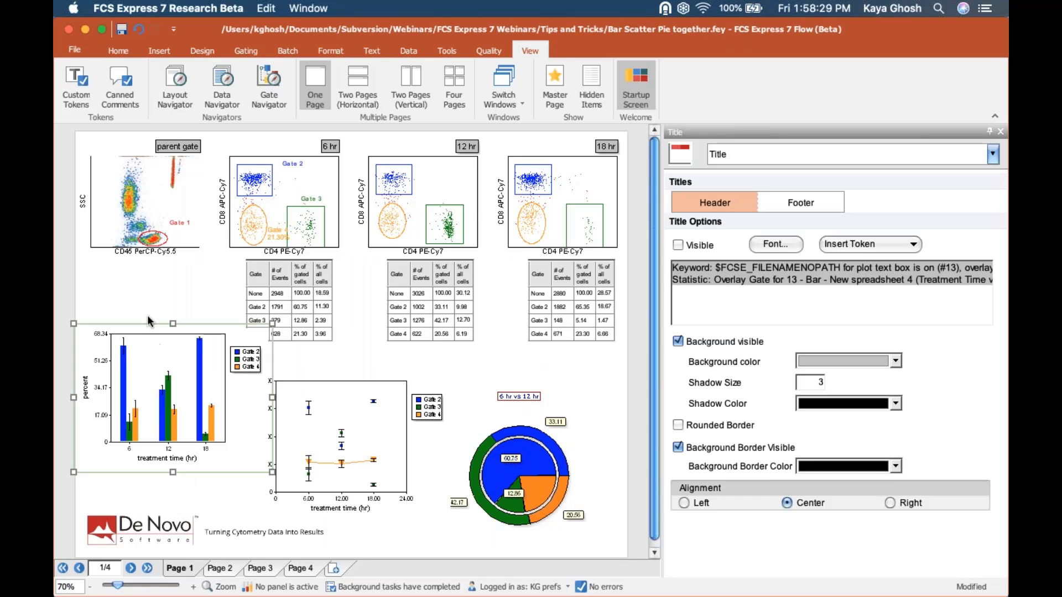
right_click(150, 326)
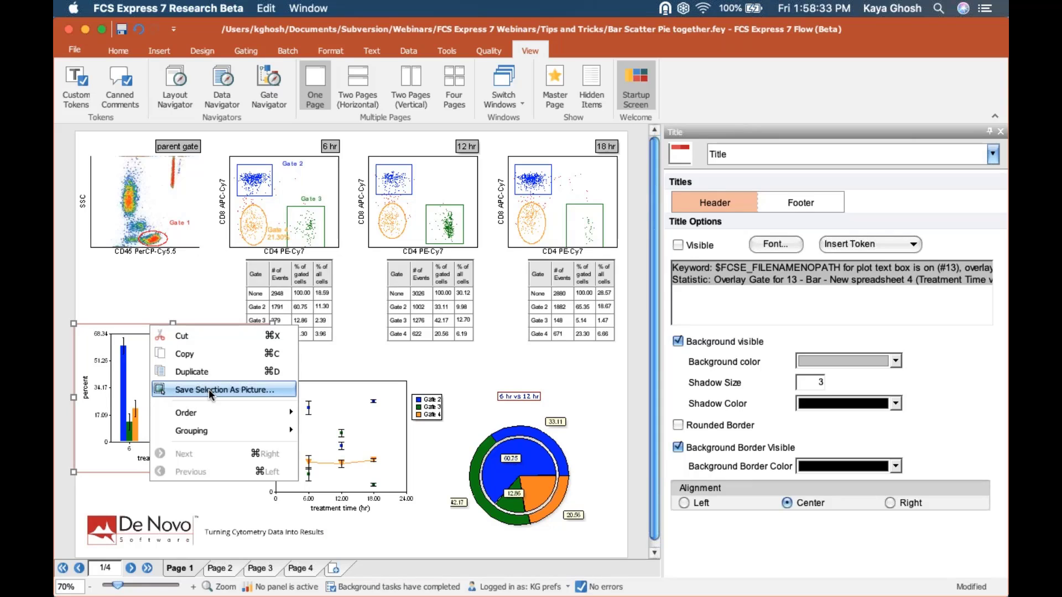
left_click(126, 283)
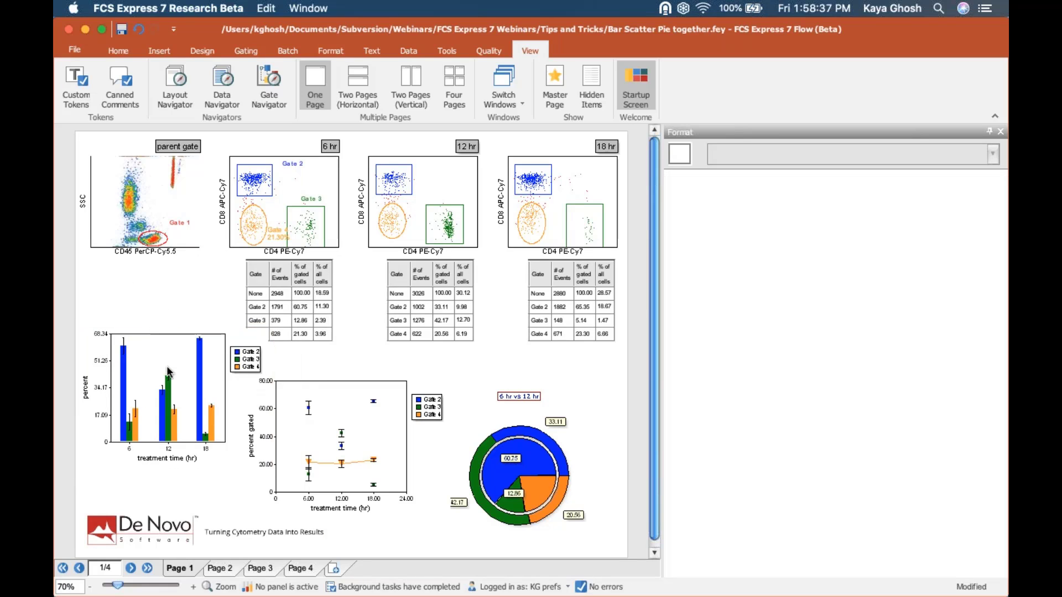
- Select the scatter plot, undo its accidental move, and add the bar chart to the selection
left_click_drag(308, 404, 168, 365)
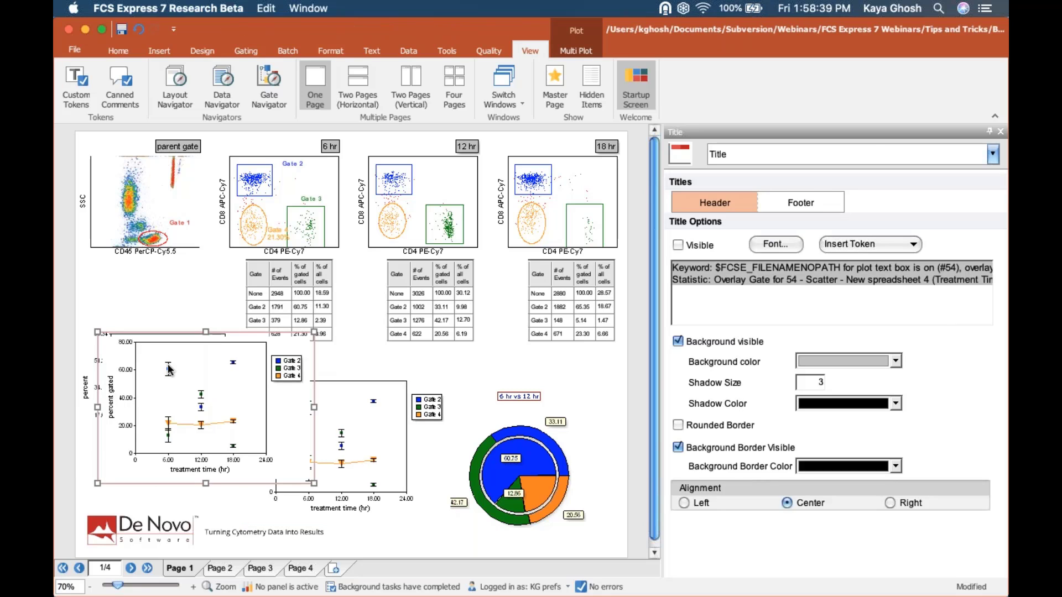
key("super+z")
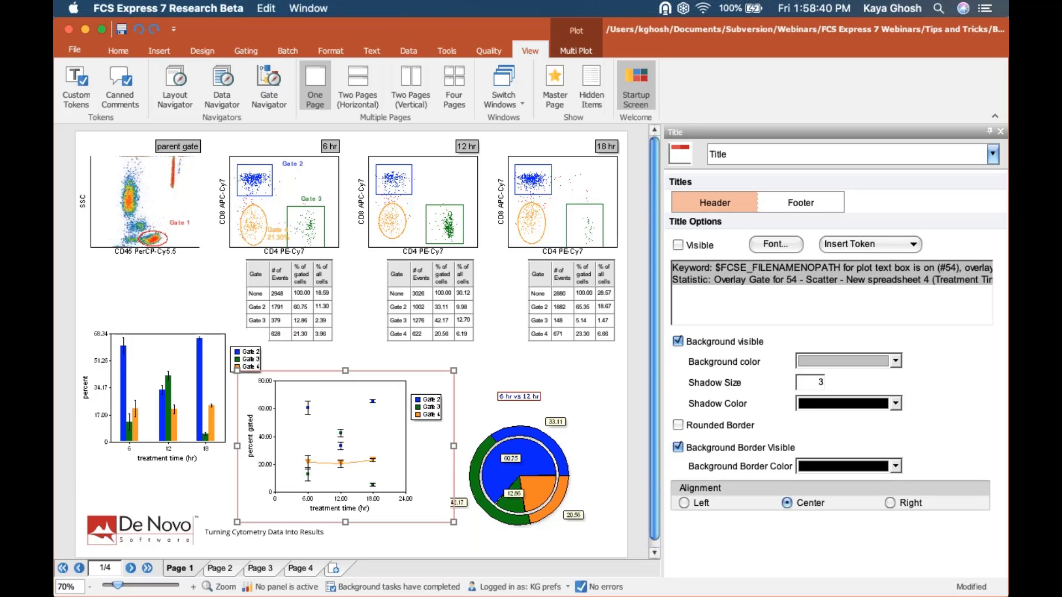
left_click(192, 382, "shift")
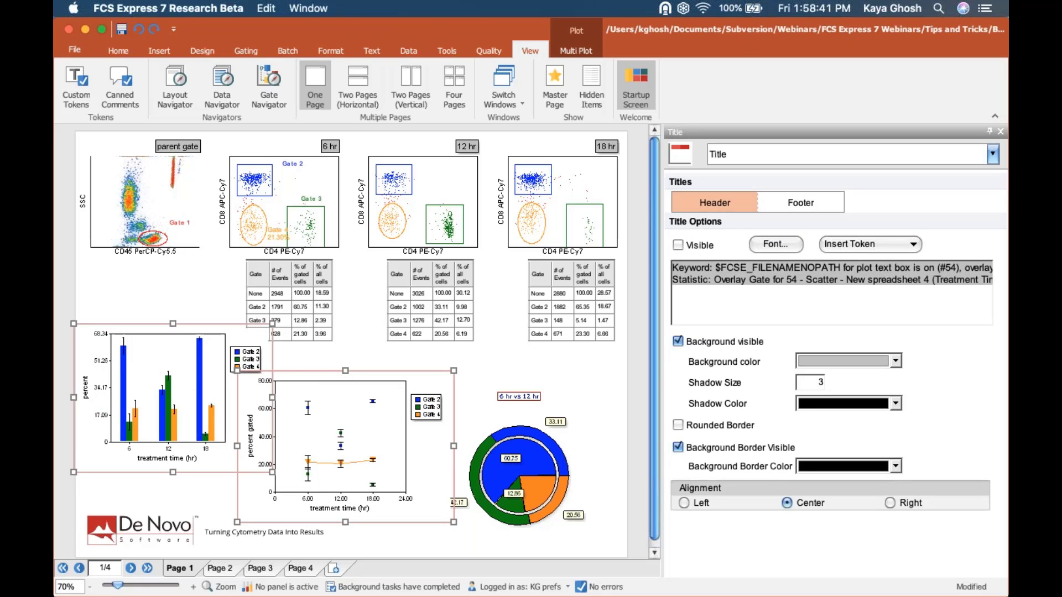
right_click(148, 324)
- Save the selected plots as a JPEG named 'bar plot and scatter' on the Desktop
left_click(208, 386)
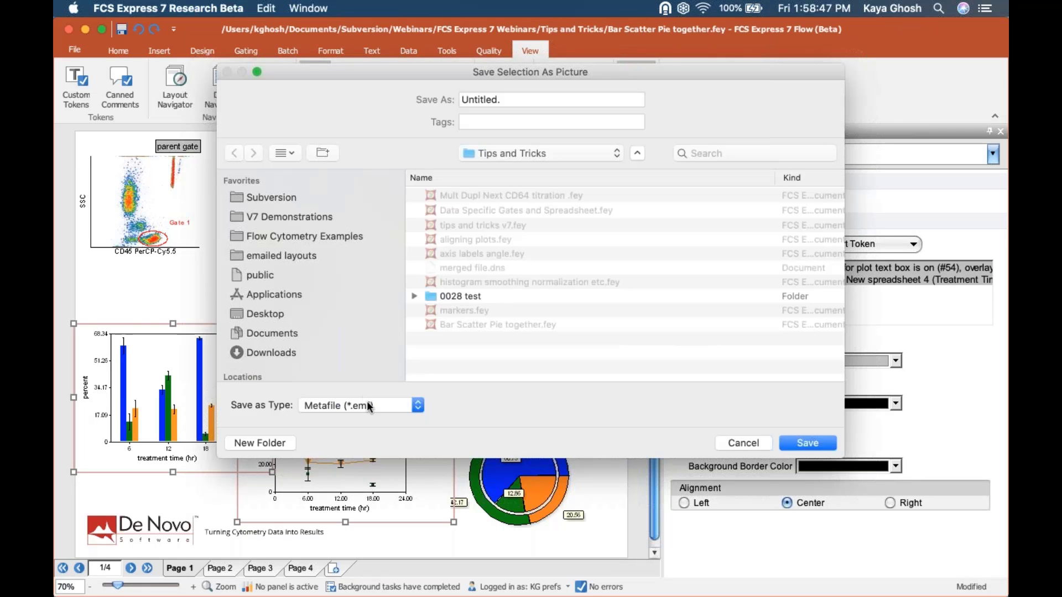
left_click(369, 407)
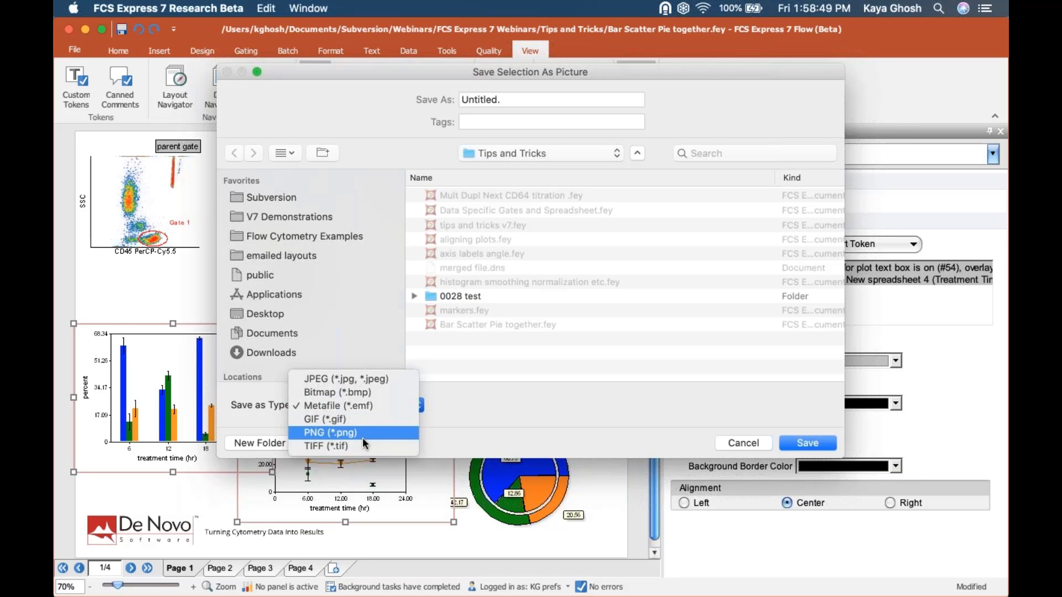
left_click(343, 379)
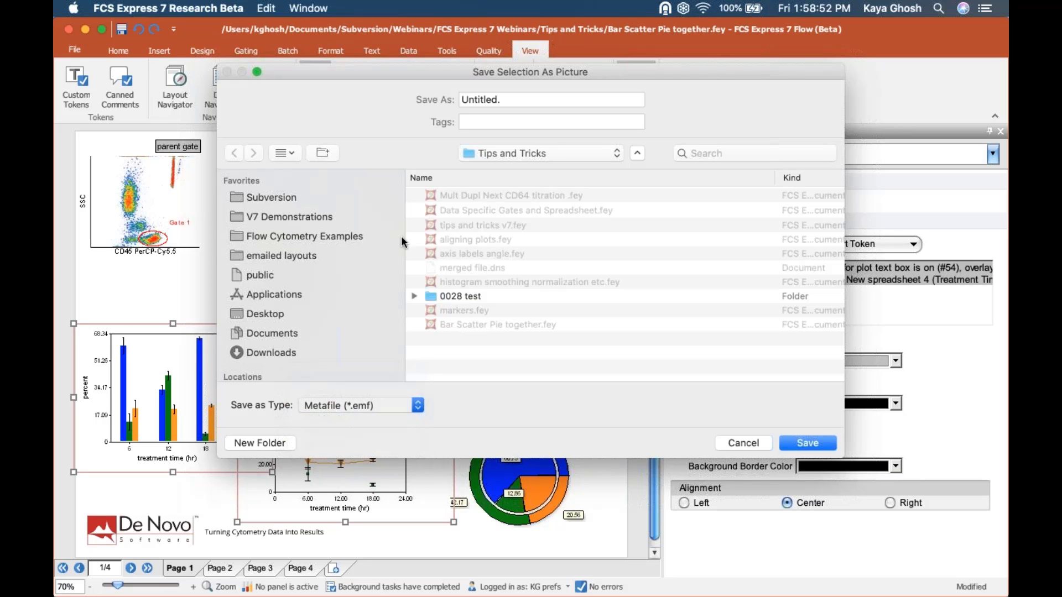
left_click(257, 316)
left_click_drag(504, 100, 374, 99)
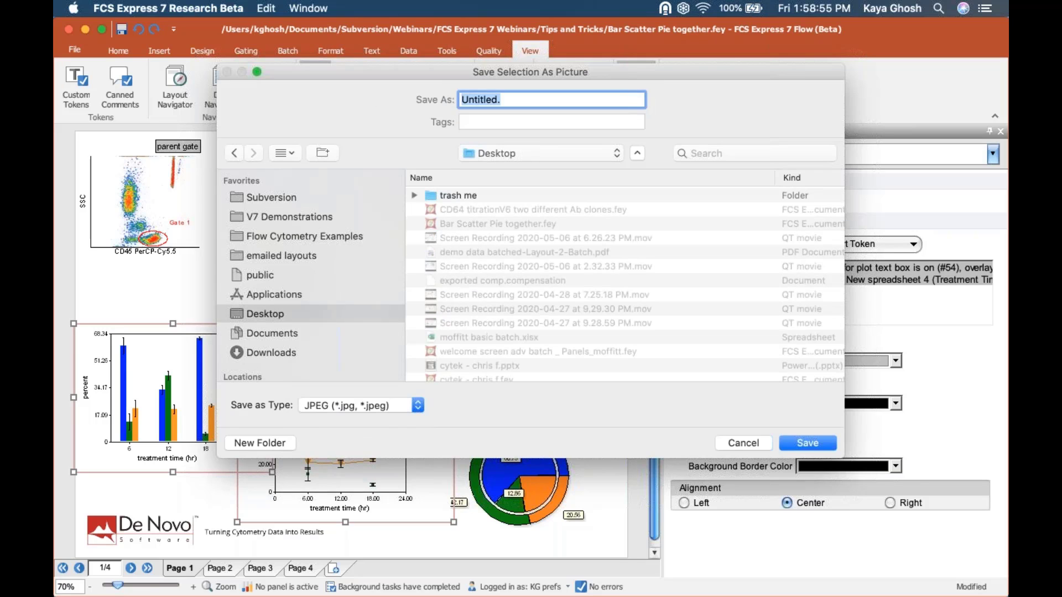
type("bar plot and scatter")
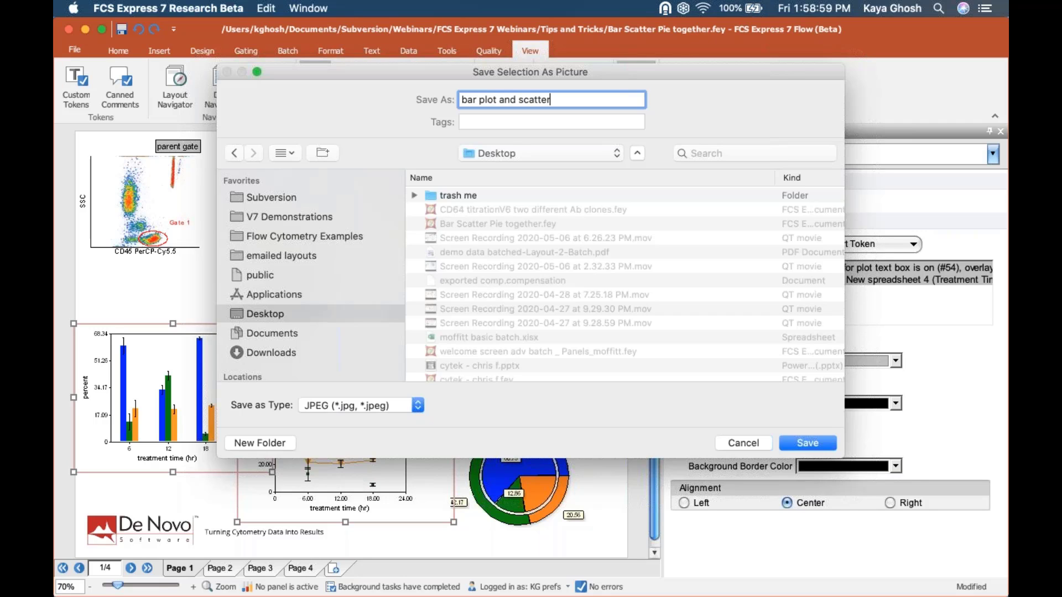
key("Return")
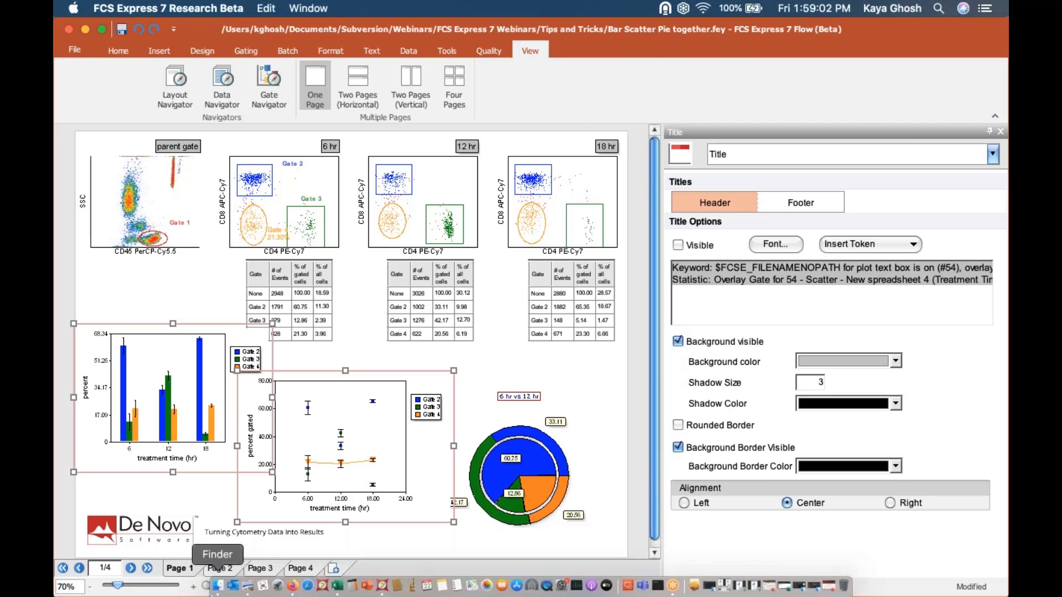
left_click(217, 594)
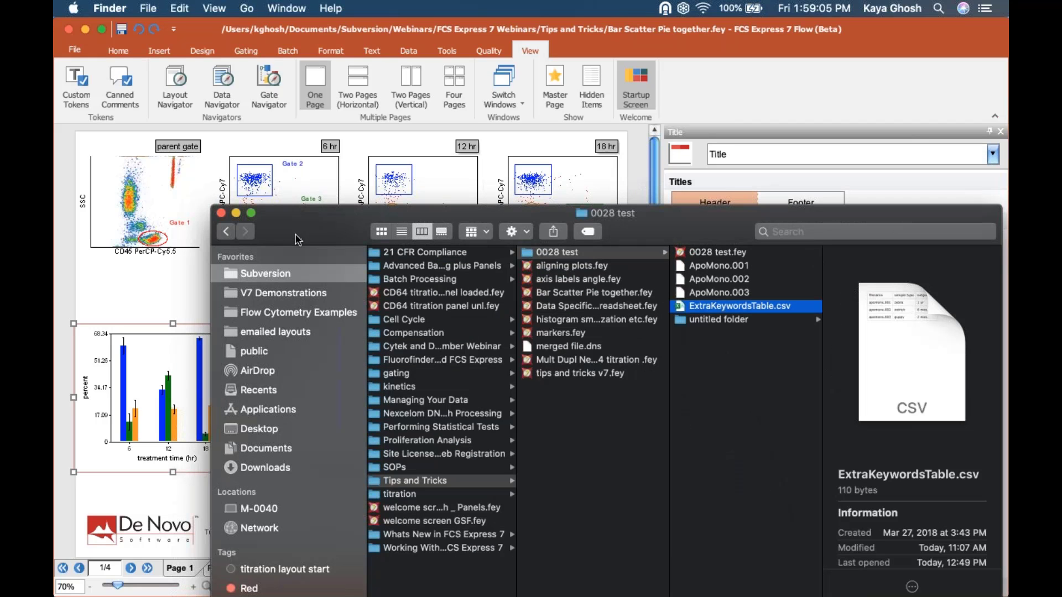
- Open 'bar plot and scatter.jpg' from the Desktop in Preview to check the exported plots
left_click(292, 9)
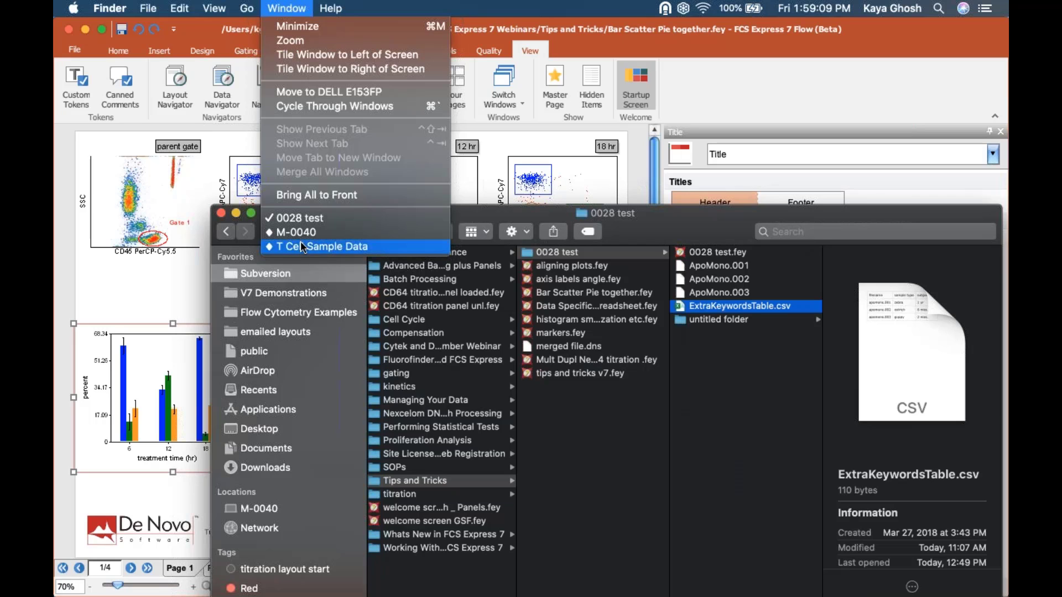
left_click(301, 243)
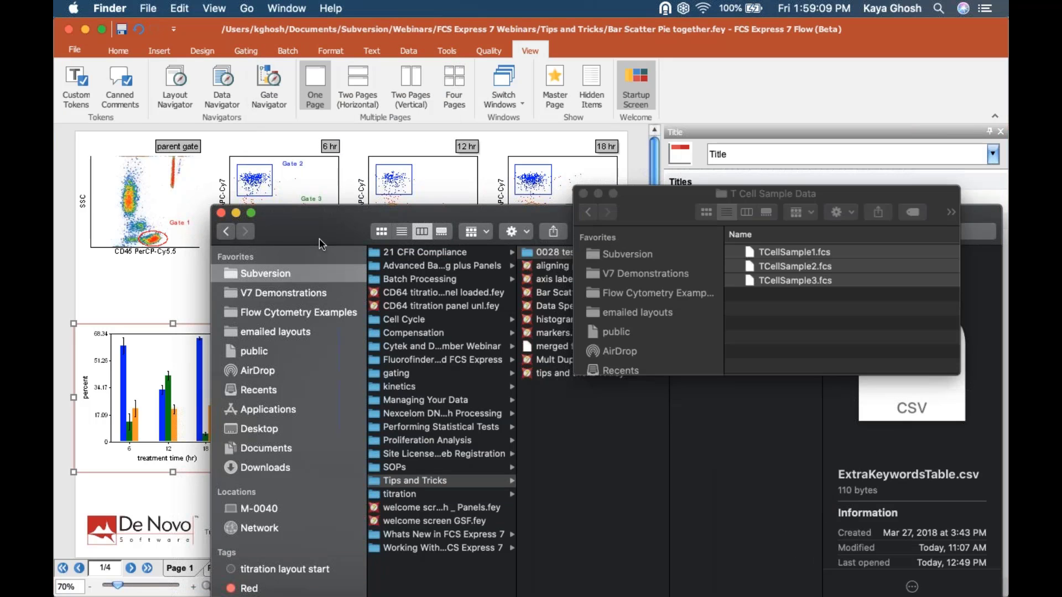
scroll(635, 285, "down", 5)
left_click(621, 296)
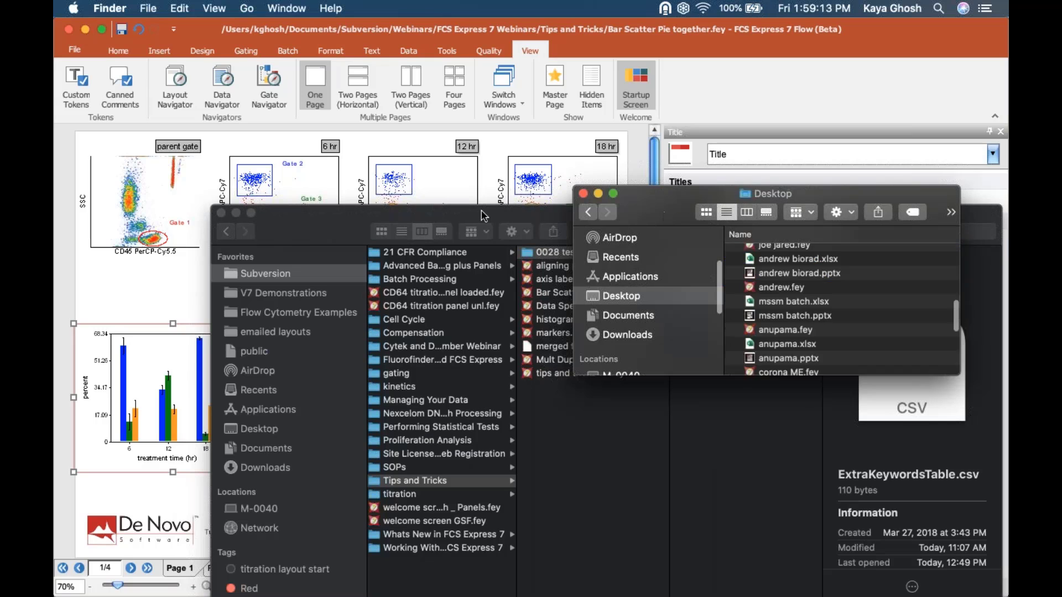
left_click_drag(664, 193, 477, 187)
scroll(675, 335, "down", 3)
scroll(676, 335, "up", 5)
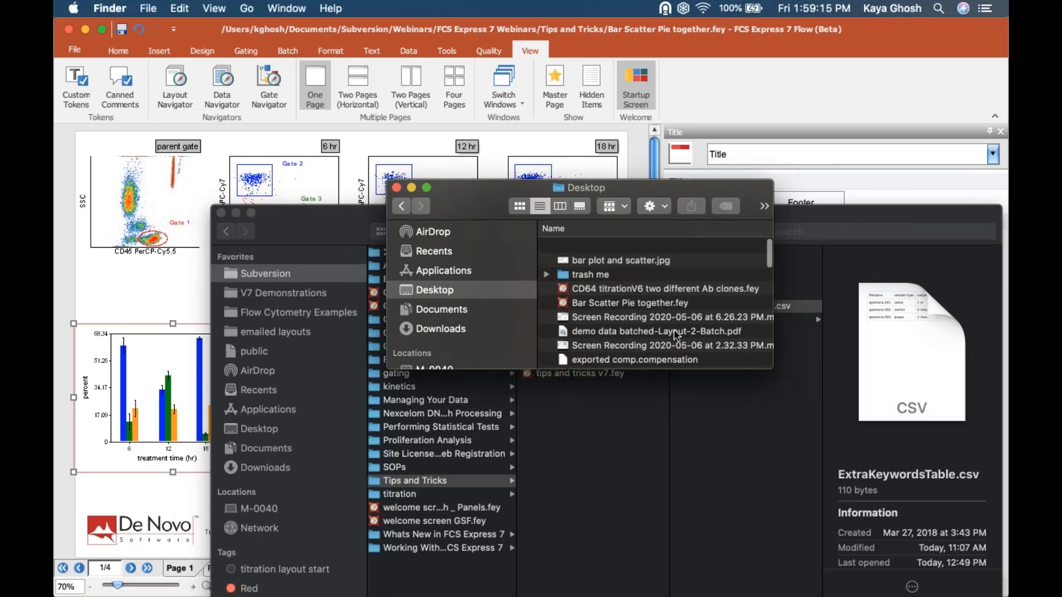
left_click(630, 247)
double_click(630, 247)
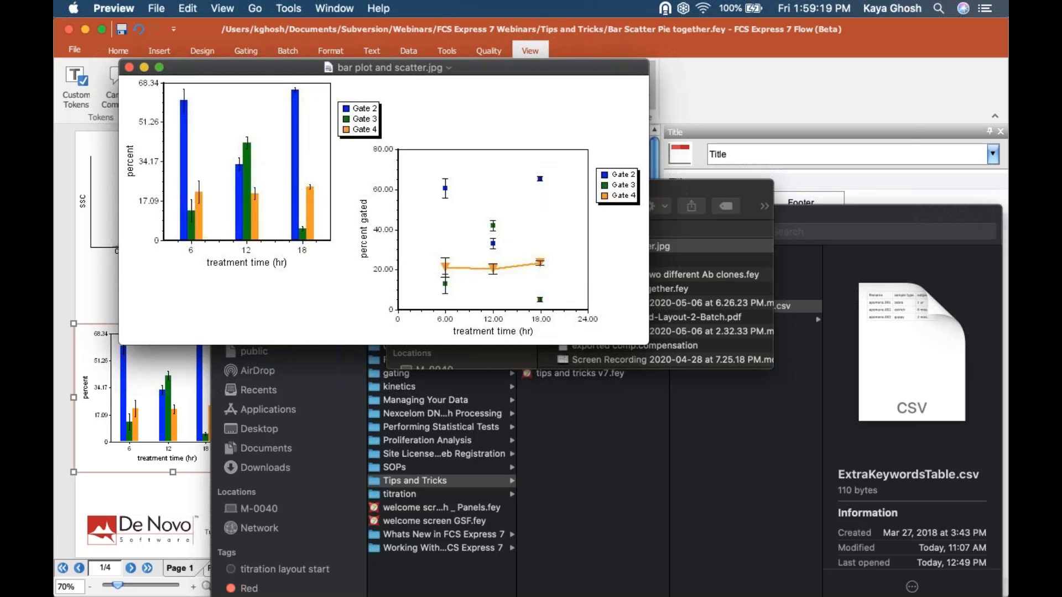
- Minimize the Preview and Finder windows to return to the FCS Express layout
left_click(68, 293)
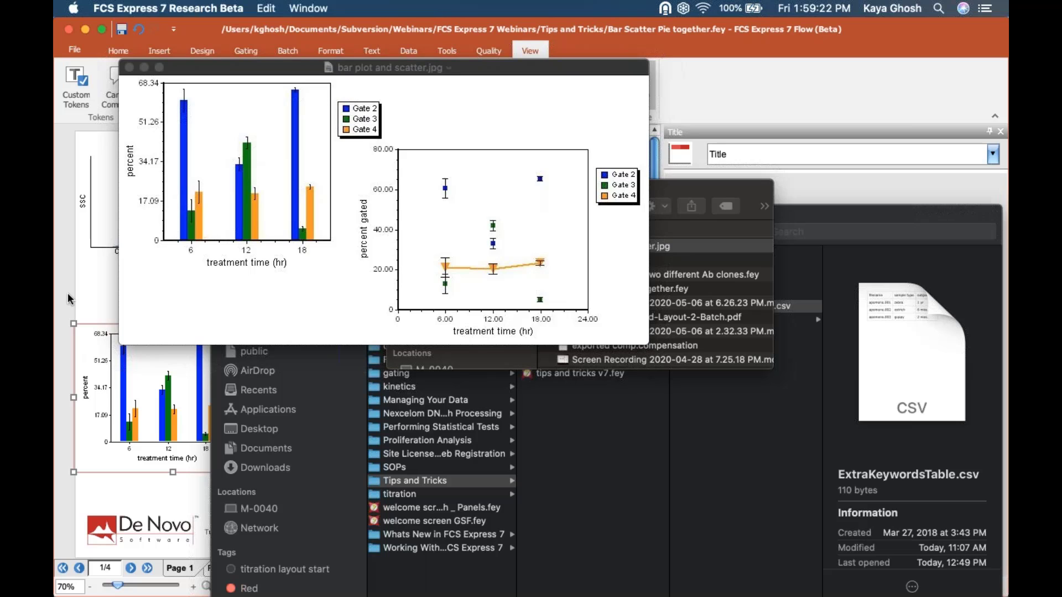
left_click(144, 67)
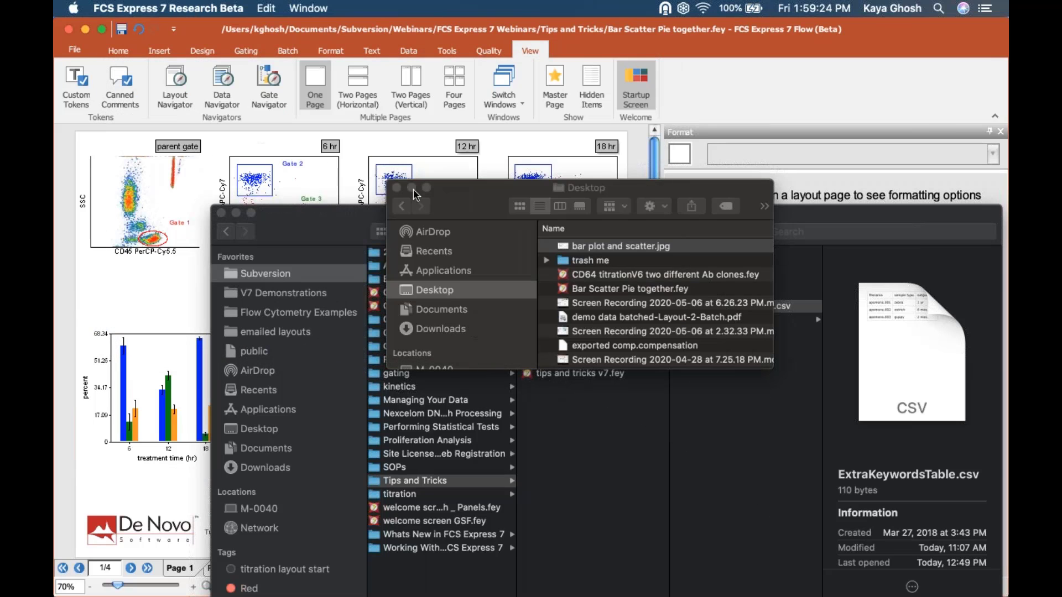
left_click(236, 213)
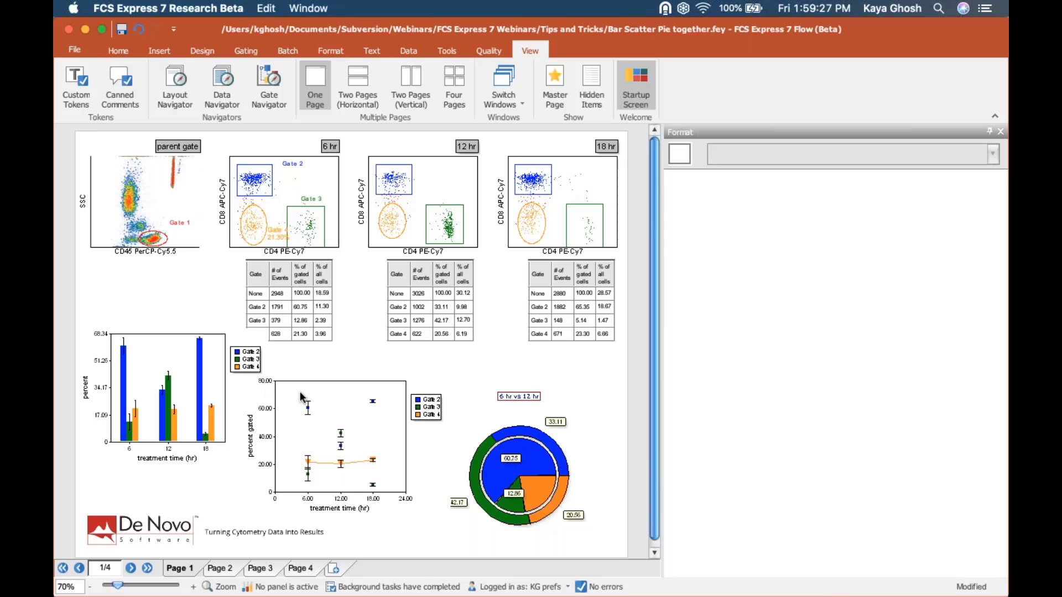
- Copy the selected bar chart and scatter plot to the clipboard
left_click(317, 394, "shift")
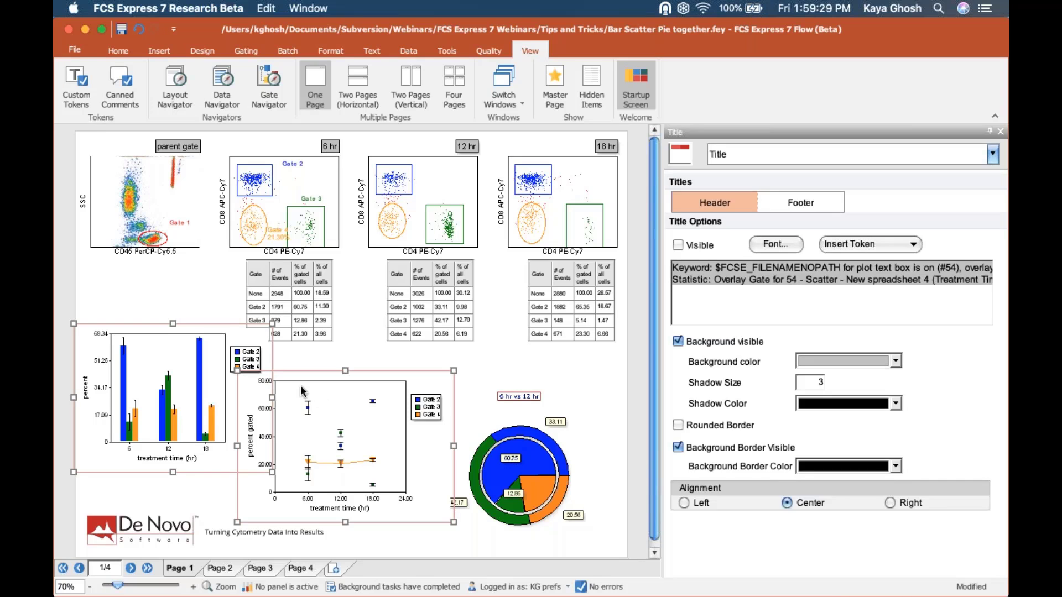
right_click(180, 325)
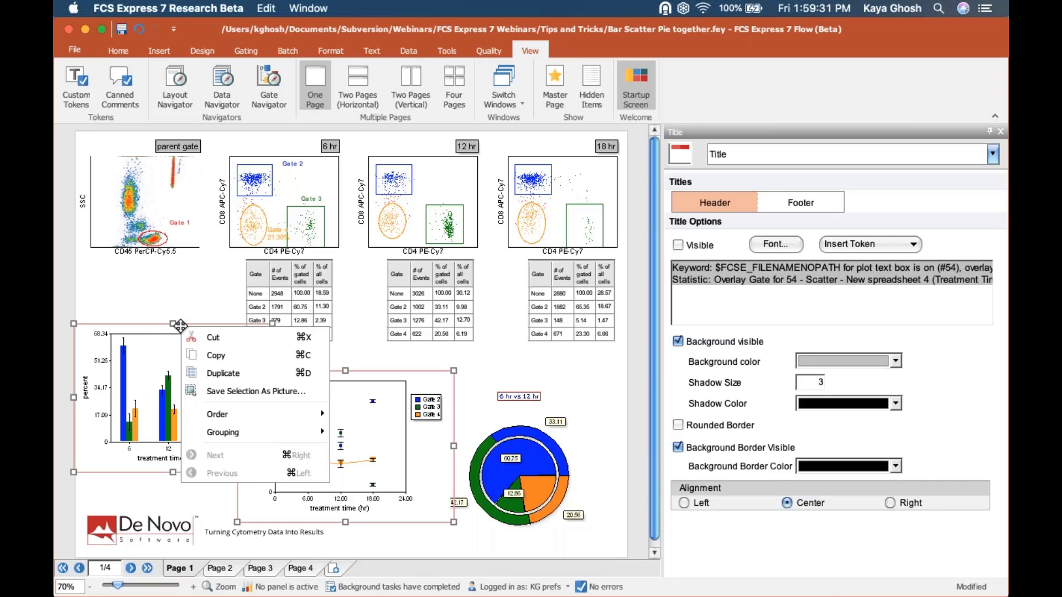
left_click(208, 356)
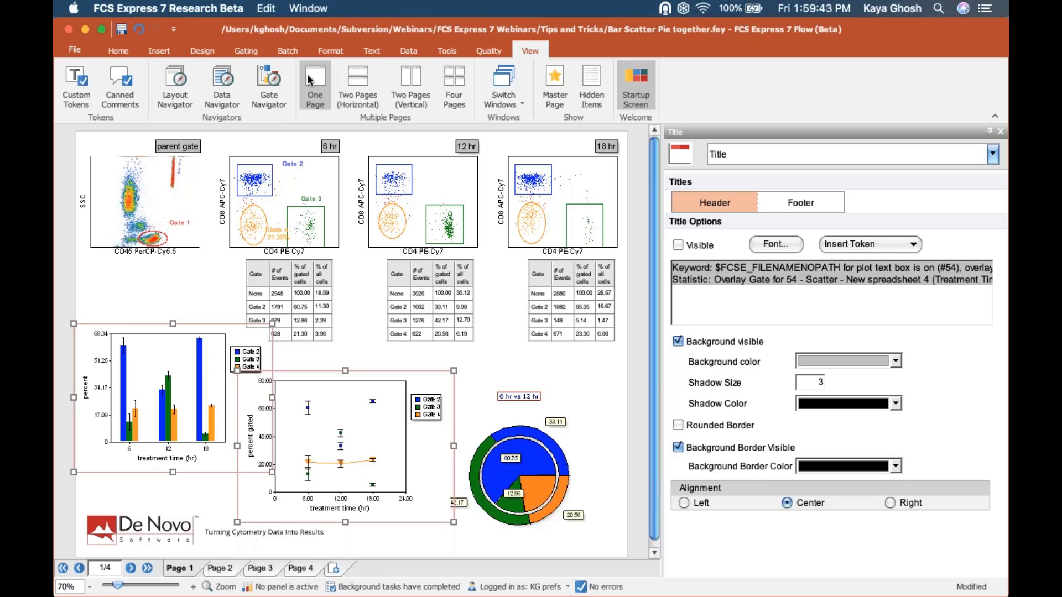
left_click(289, 50)
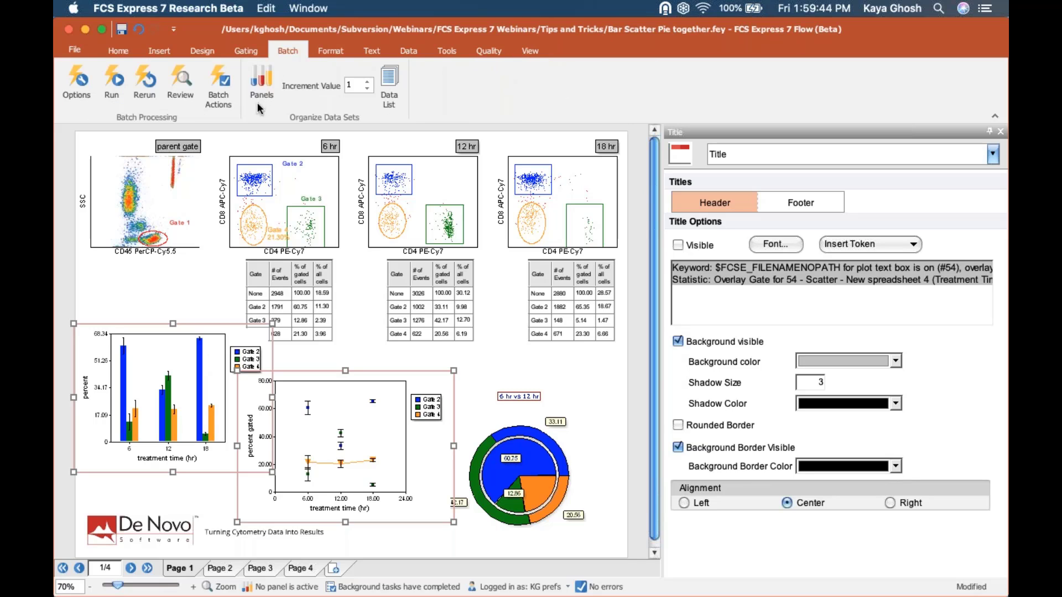
- Add a save-picture-of-plot batch action and compare the TIFF and JPEG formats, JPEG quality 90
left_click(221, 86)
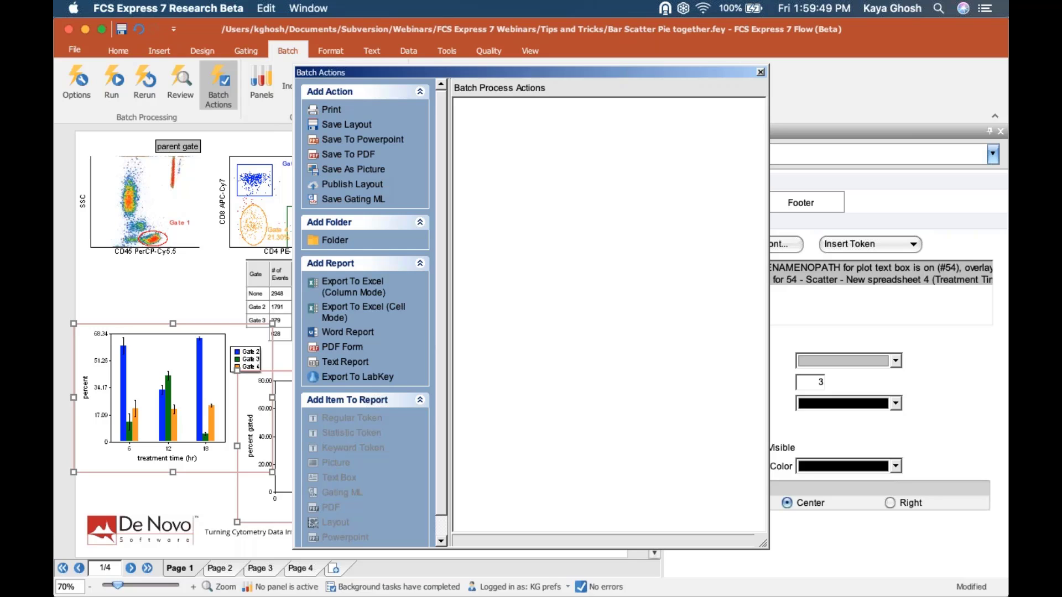
left_click(342, 170)
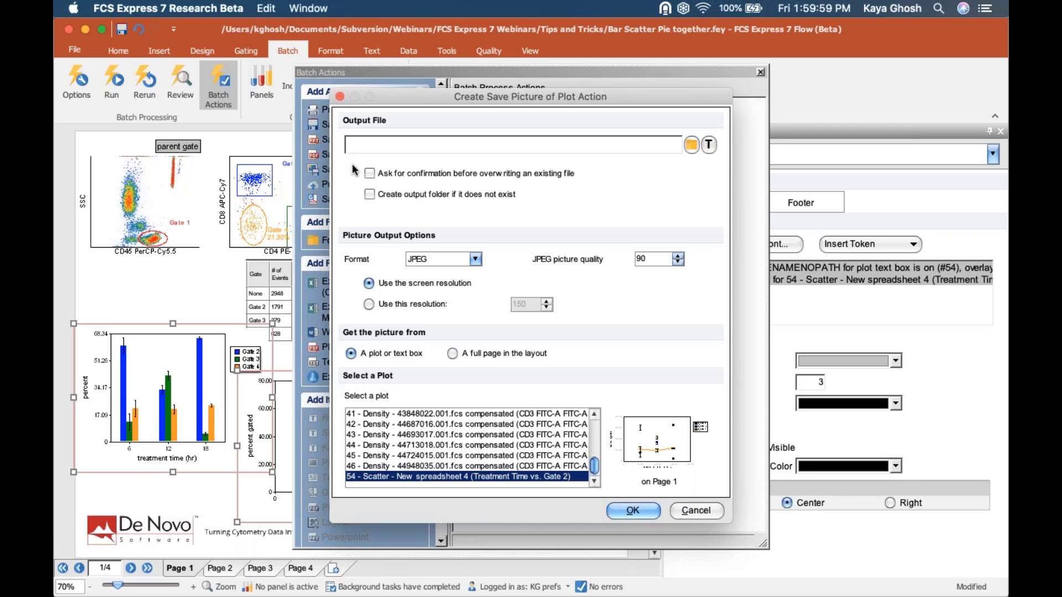
left_click(476, 260)
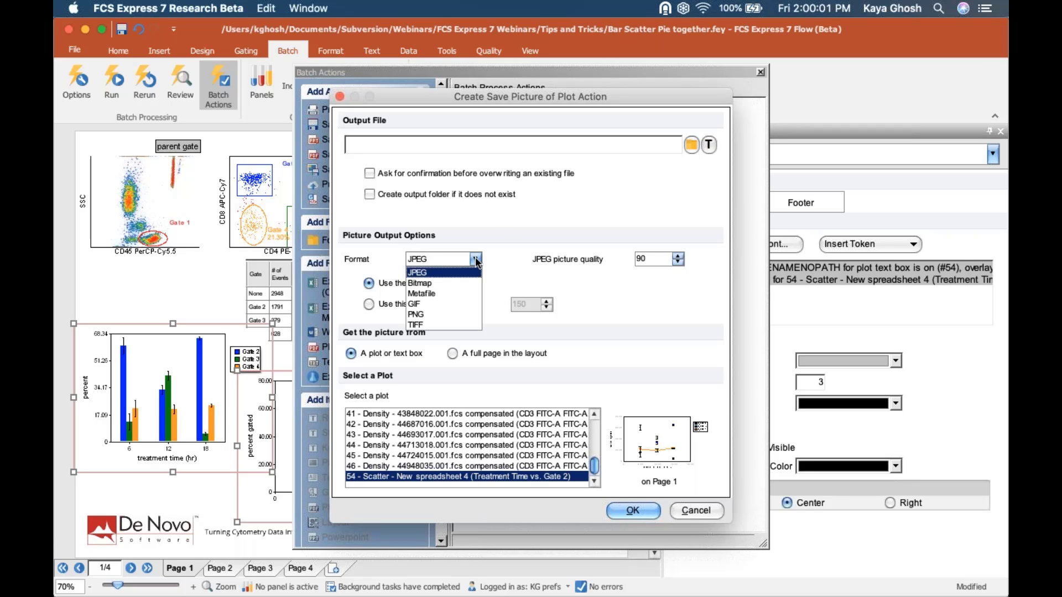
left_click(461, 326)
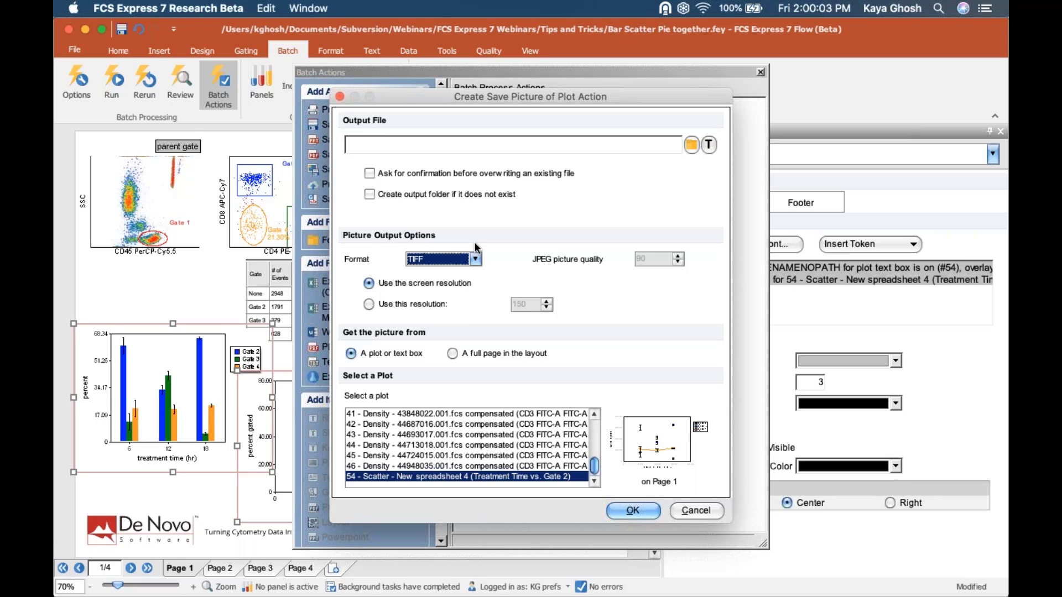
left_click(475, 259)
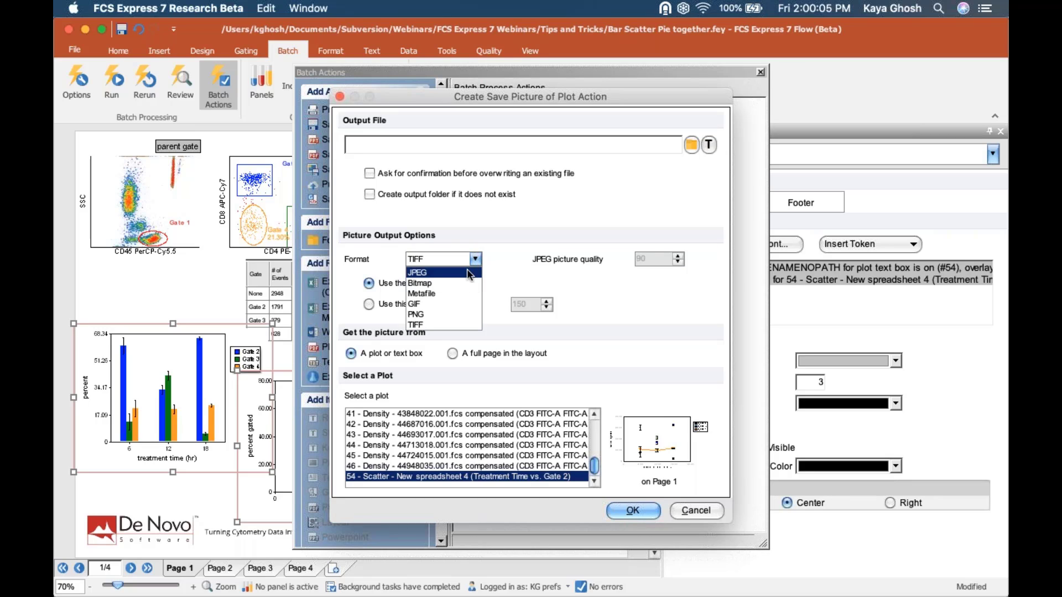
left_click(470, 273)
double_click(657, 259)
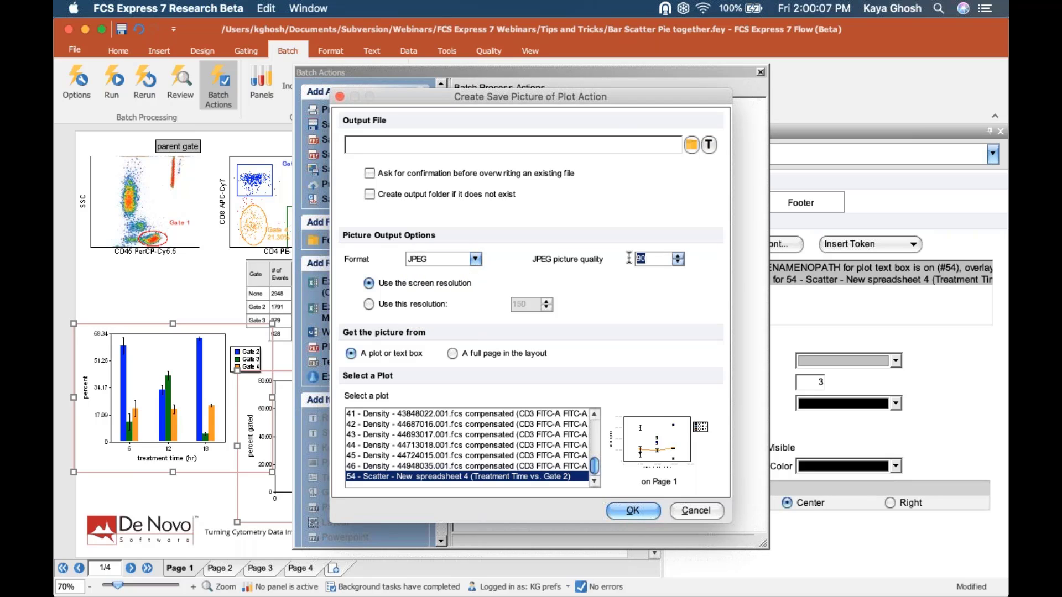
- Set TIFF with a fixed 150 resolution, then cancel the action and close Batch Actions
left_click(461, 265)
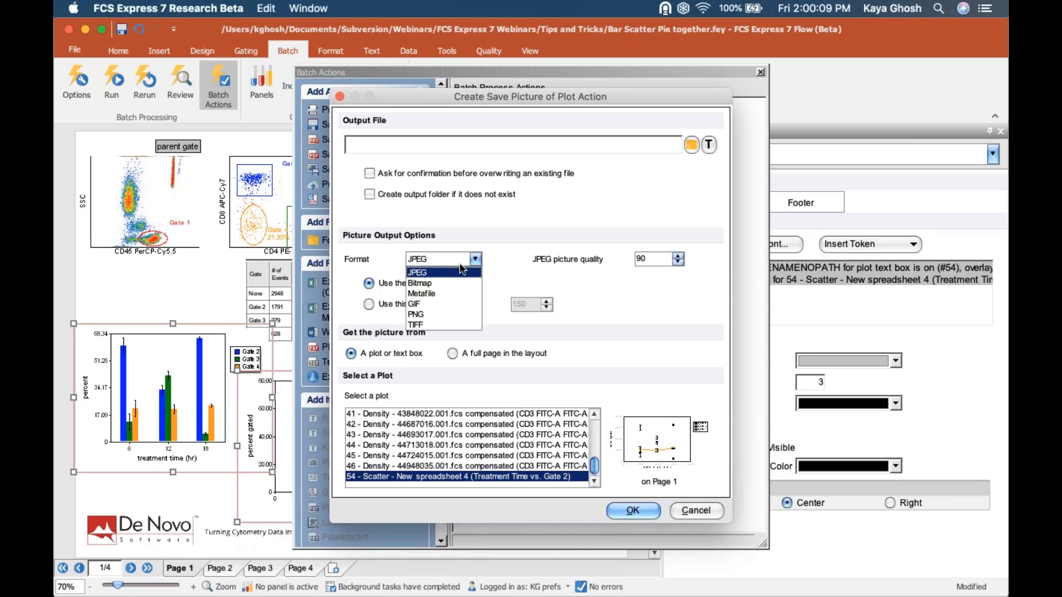
left_click(422, 325)
left_click(407, 303)
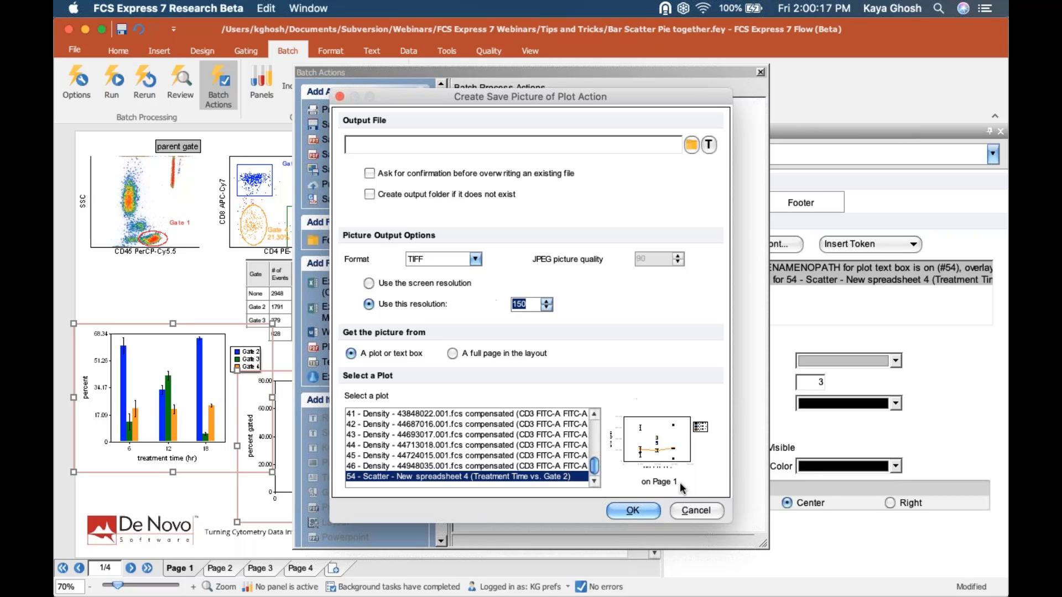
left_click(696, 510)
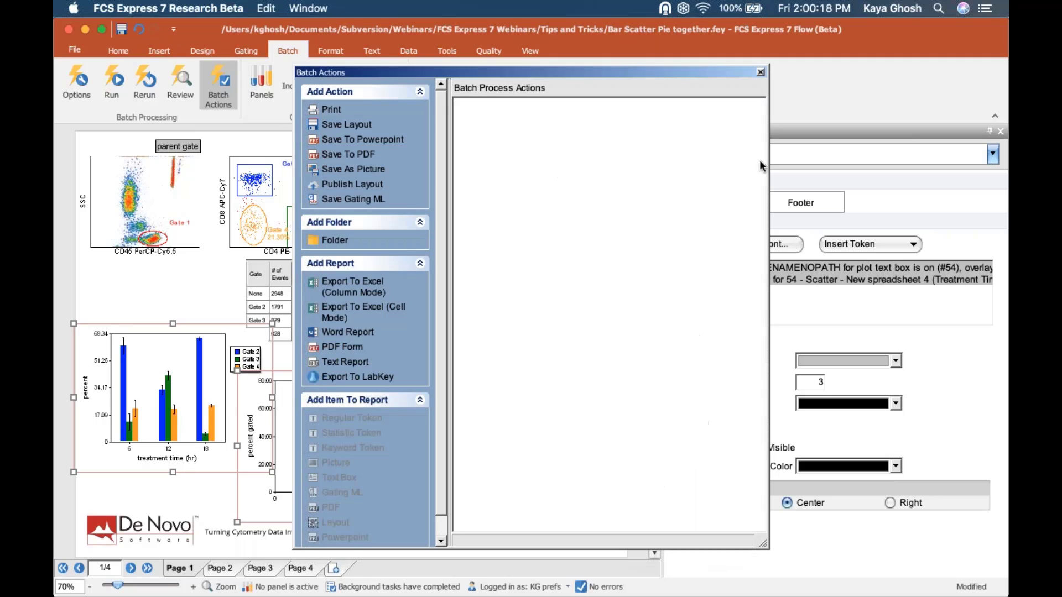
left_click(760, 73)
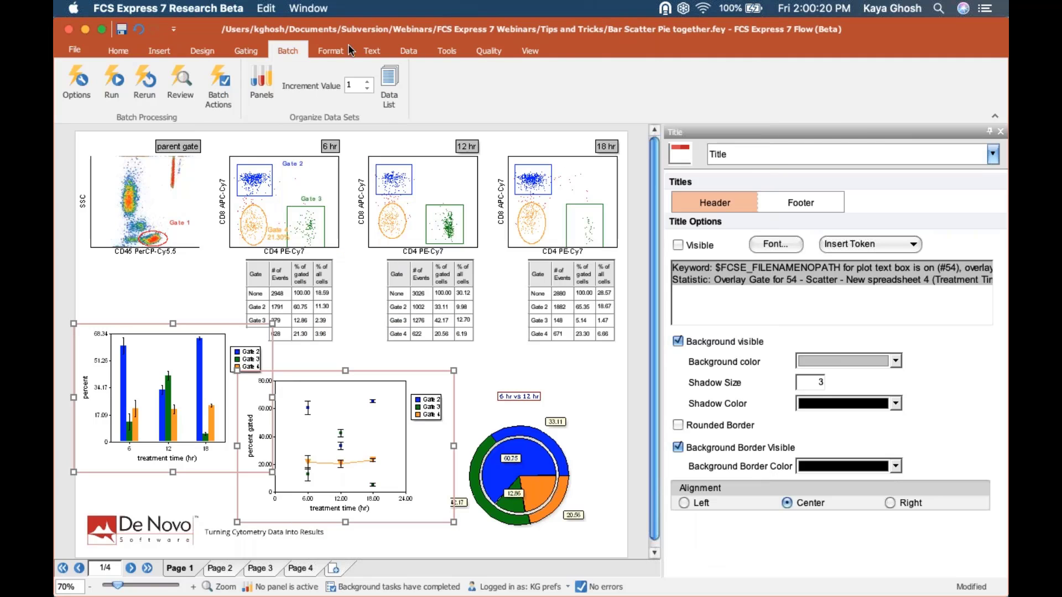
- Switch to the tips and tricks v7 layout and highlight the 're-using layouts as templates' bullet
left_click(507, 55)
left_click(529, 51)
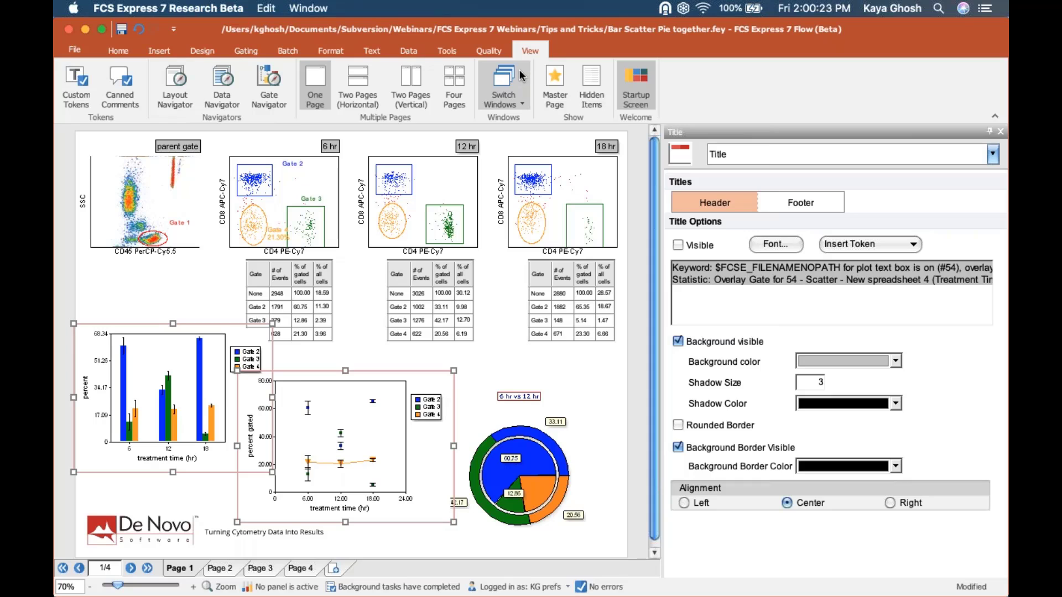
left_click(521, 77)
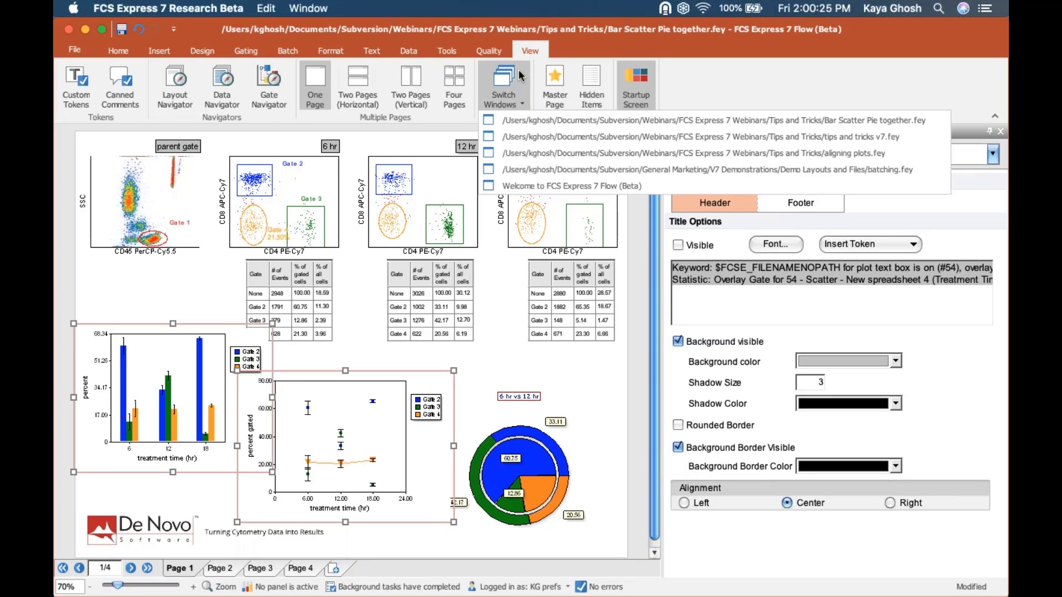
left_click(530, 136)
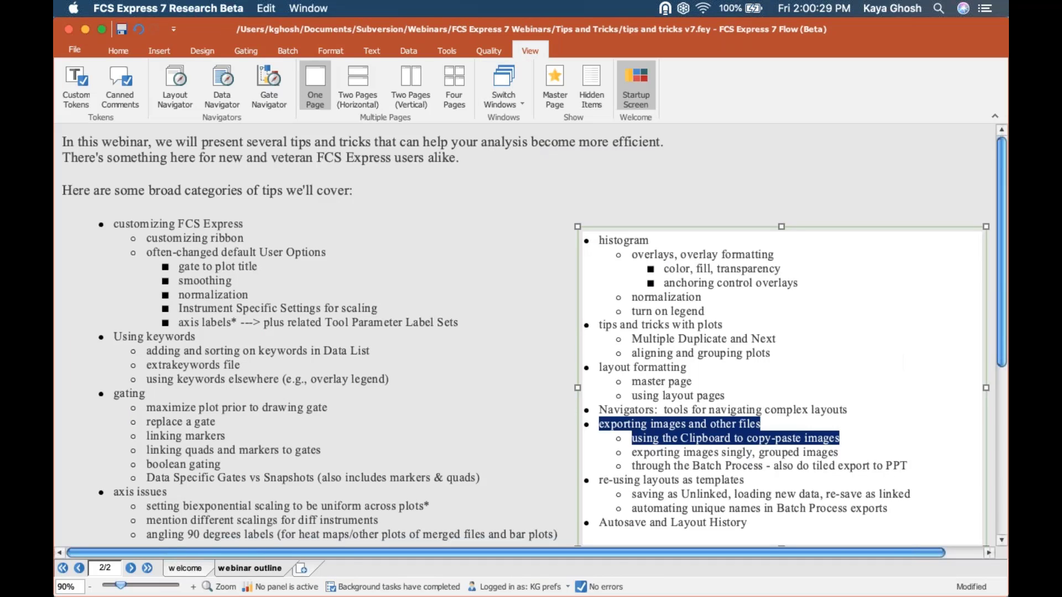
left_click(897, 428)
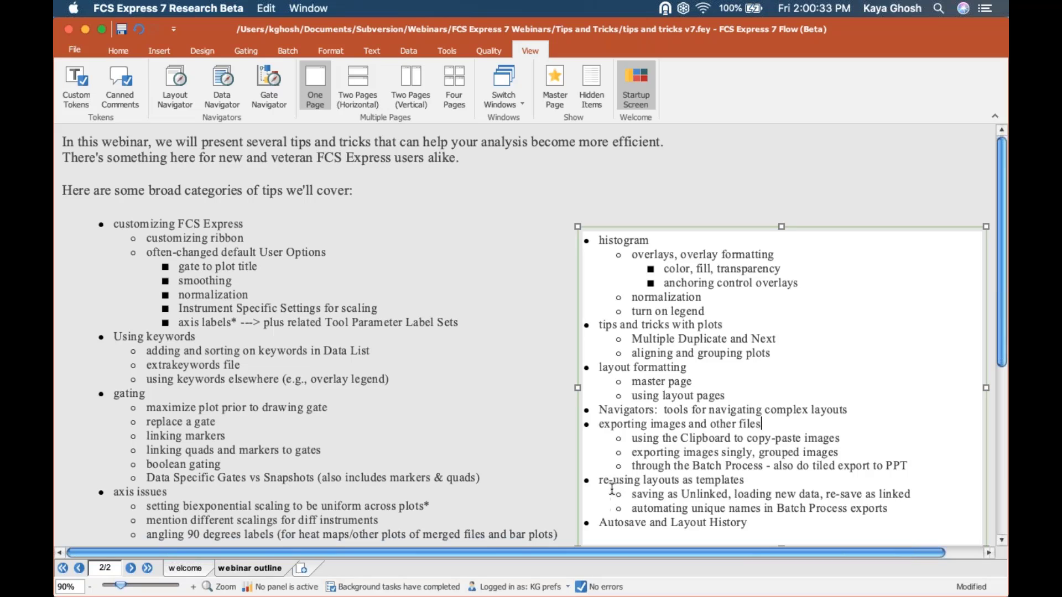
left_click_drag(700, 483, 754, 487)
left_click(750, 493)
left_click(513, 85)
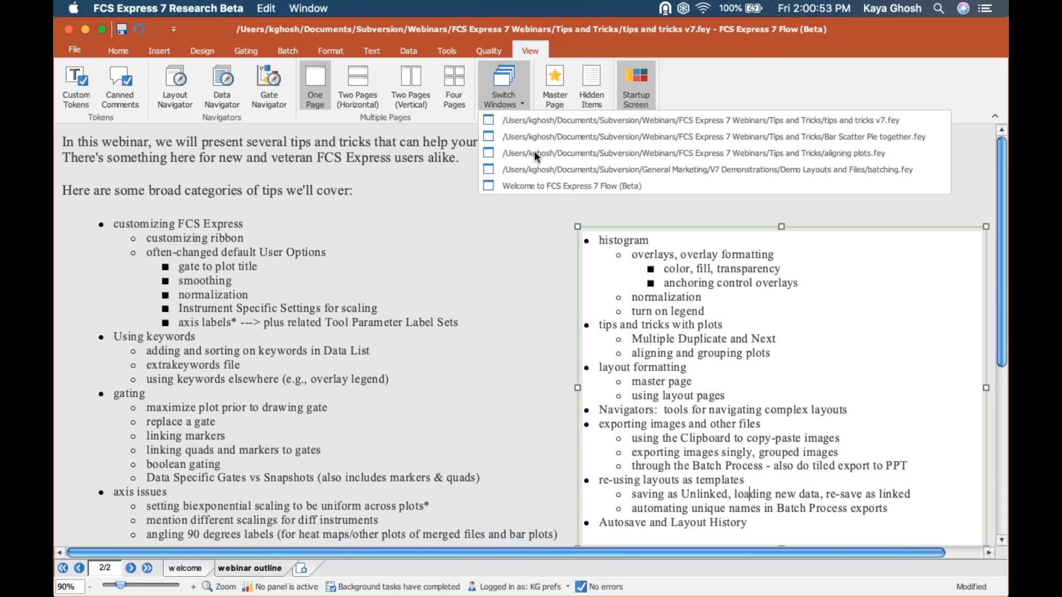
- Save the batching layout on the Desktop as 'batching template', type Layout Files (with unlinked data)
left_click(541, 169)
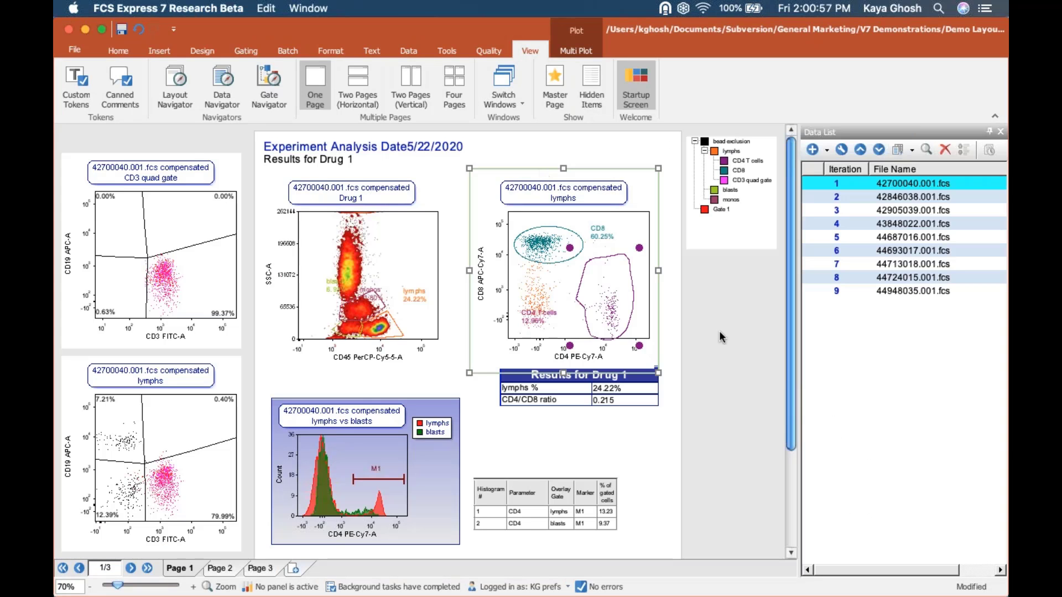
left_click(722, 337)
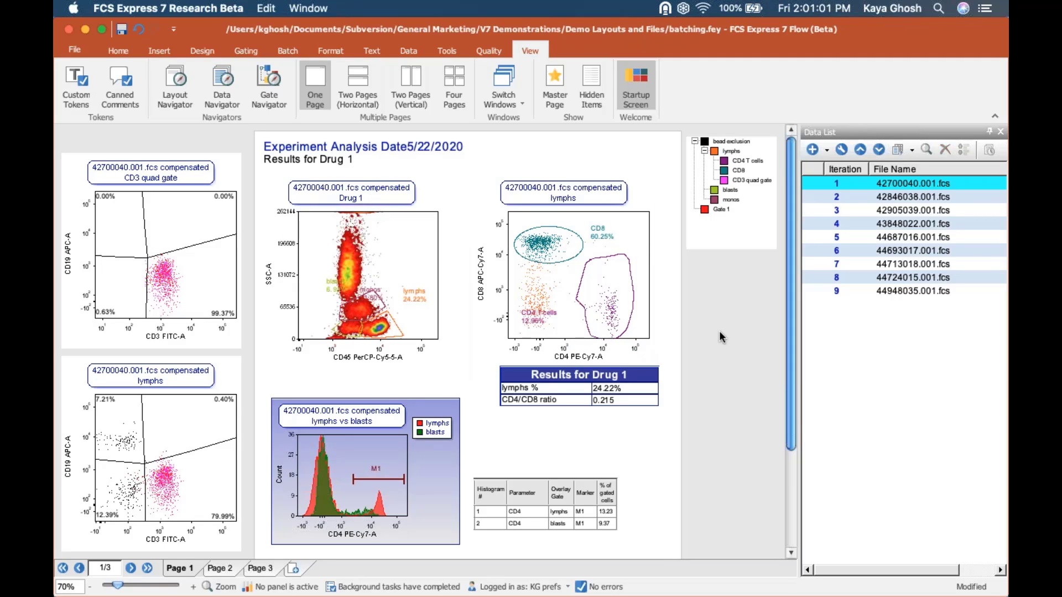
left_click(75, 51)
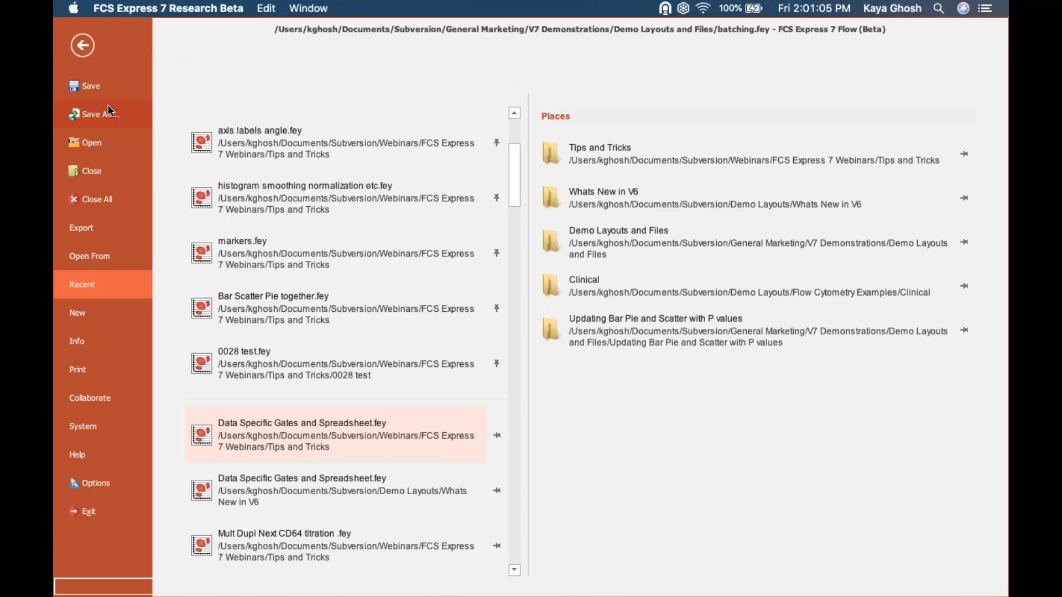
left_click(109, 109)
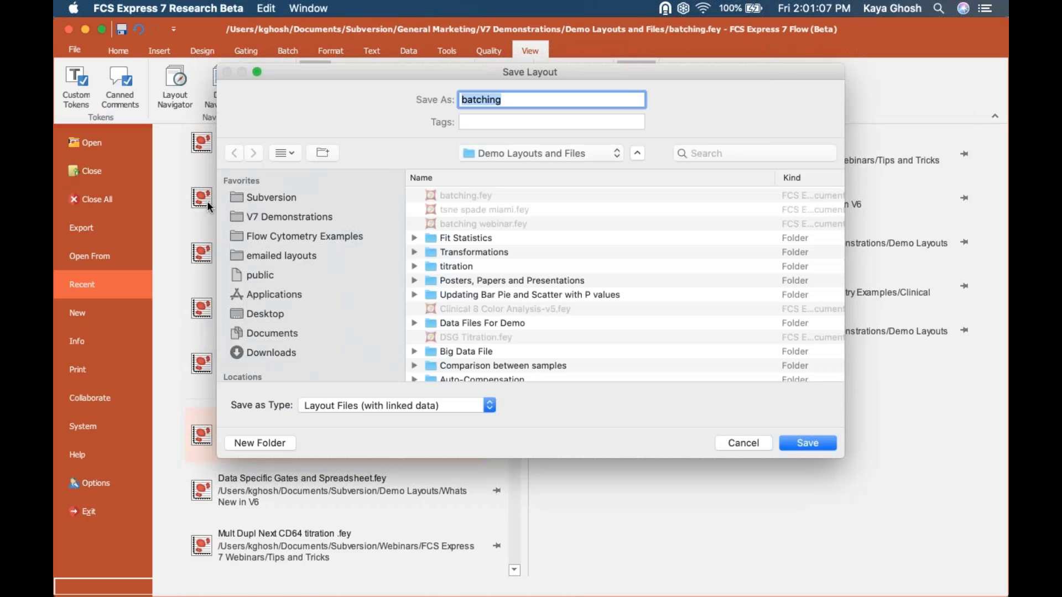
left_click(265, 309)
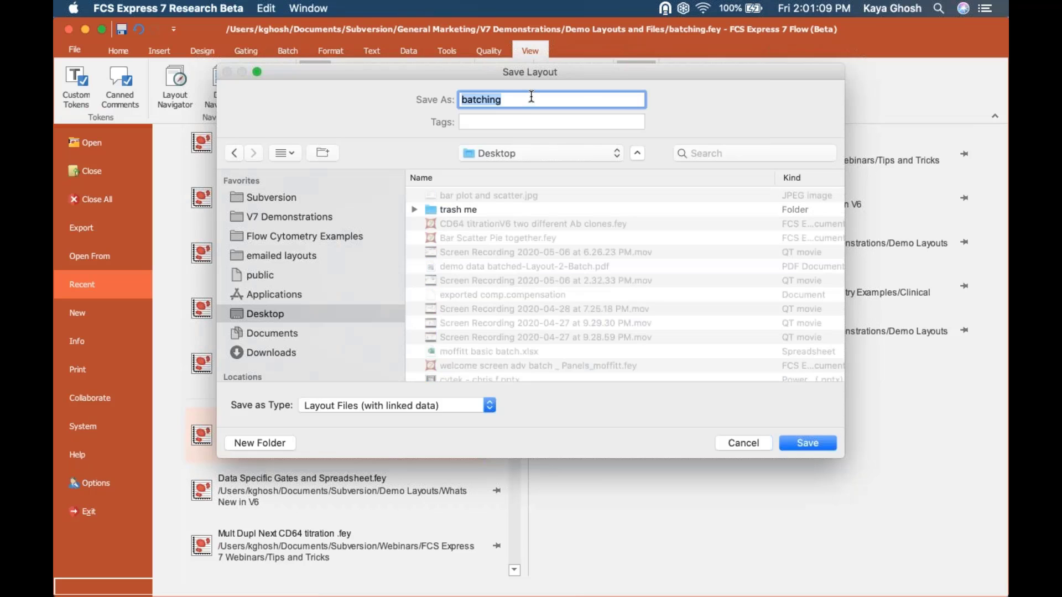
left_click(531, 98)
type("template")
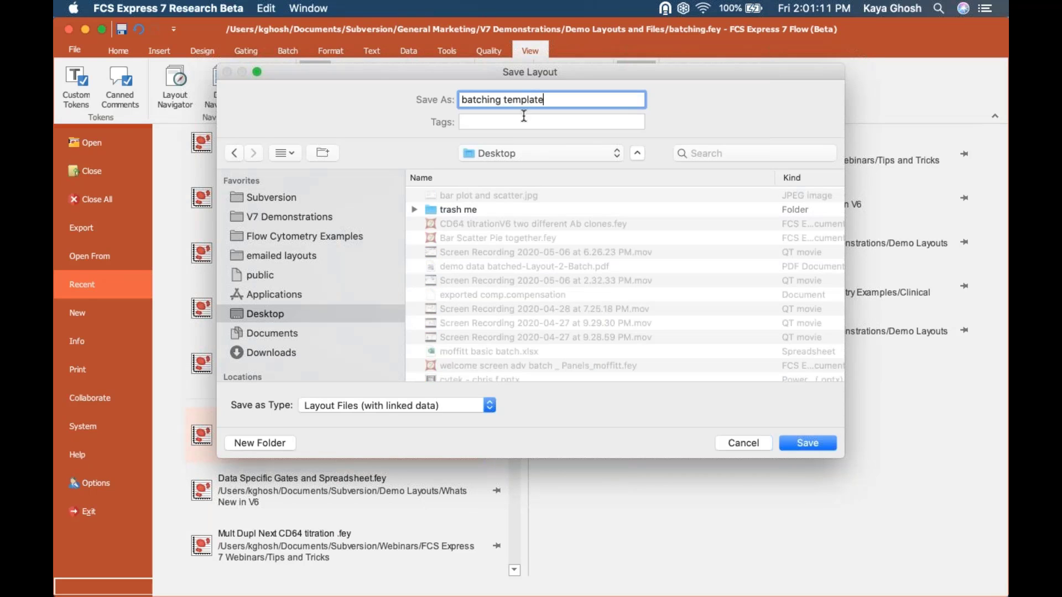
left_click(432, 408)
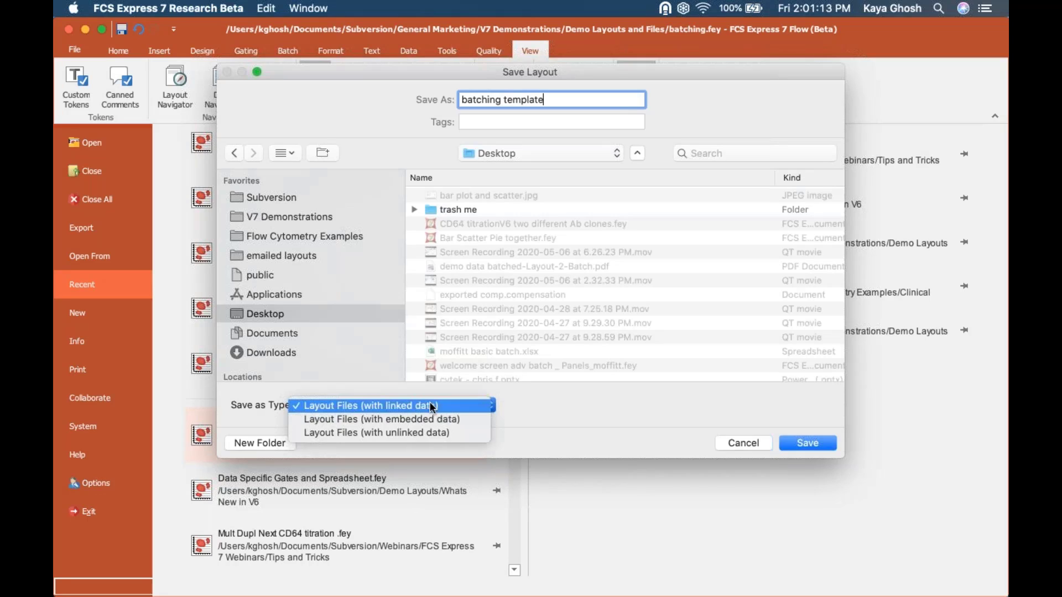
left_click(430, 440)
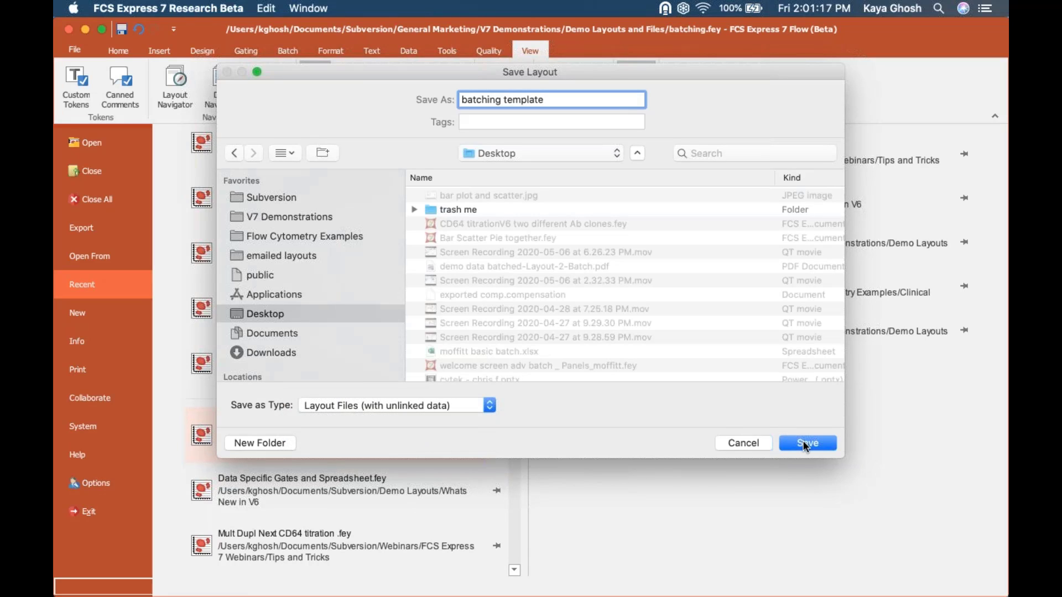
left_click(440, 404)
left_click(441, 407)
left_click(797, 443)
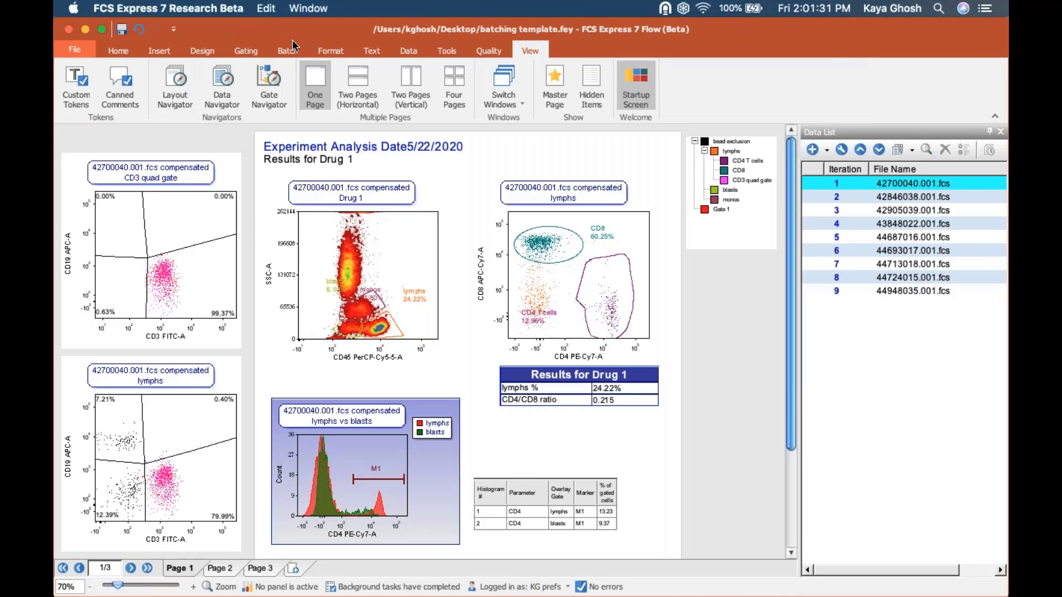
- Open the Export To PowerPoint batch action and turn on confirmation before overwriting the output file
left_click(289, 50)
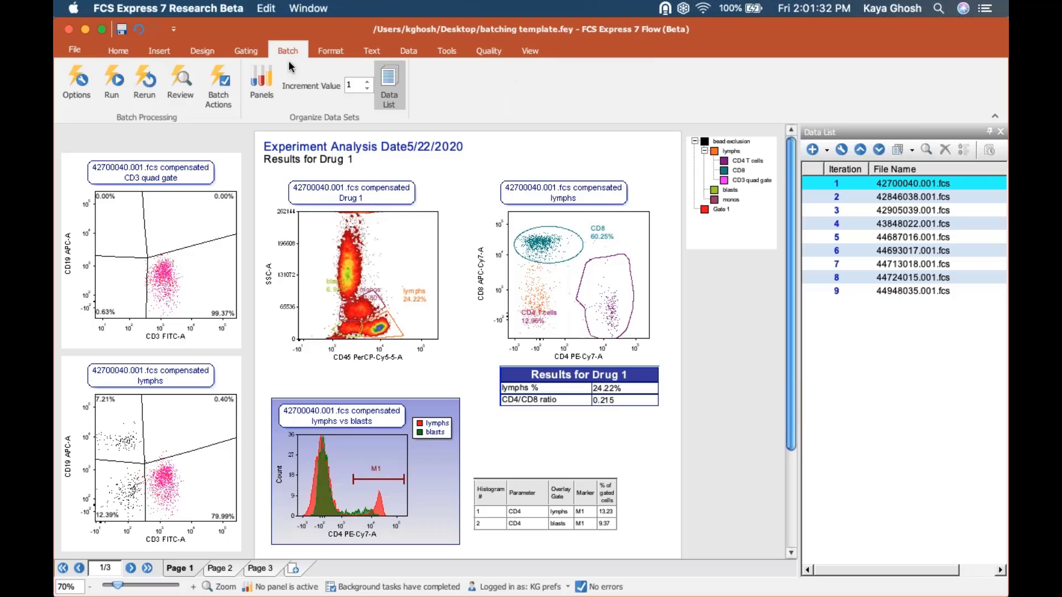
left_click(224, 82)
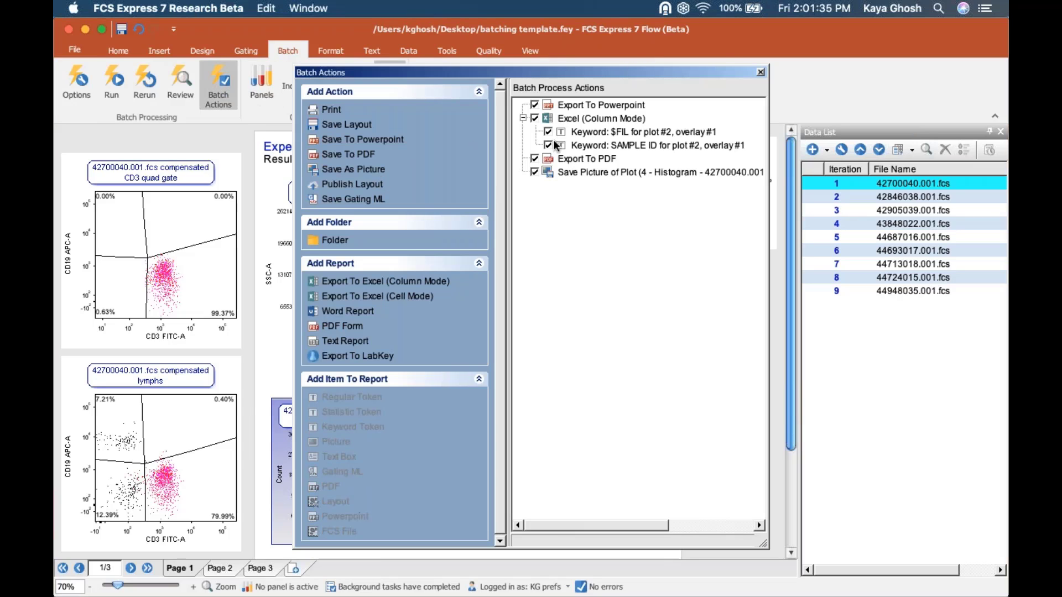
left_click(580, 103)
left_click(587, 119)
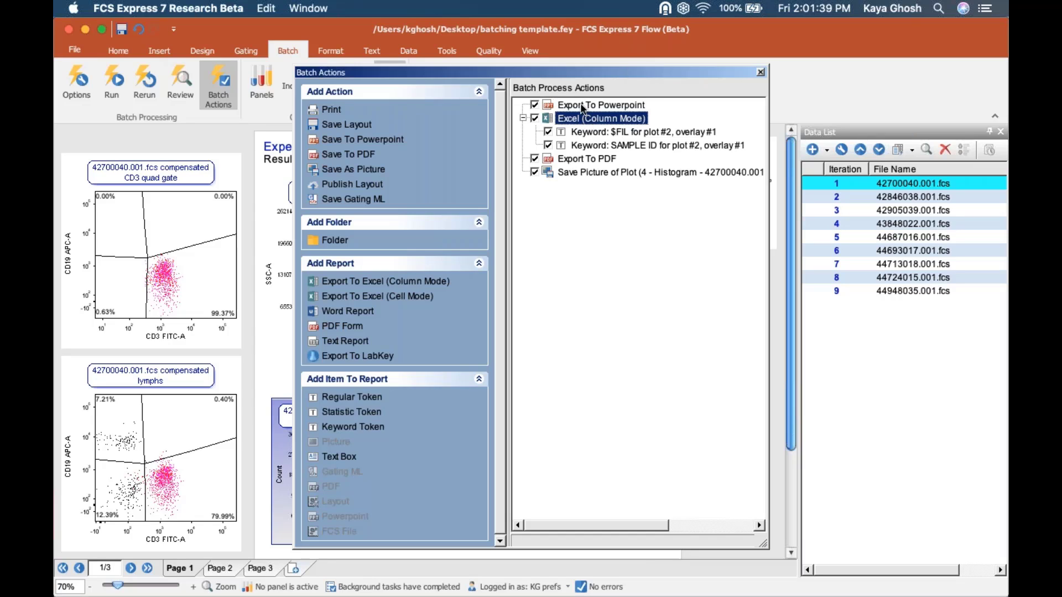
left_click(583, 106)
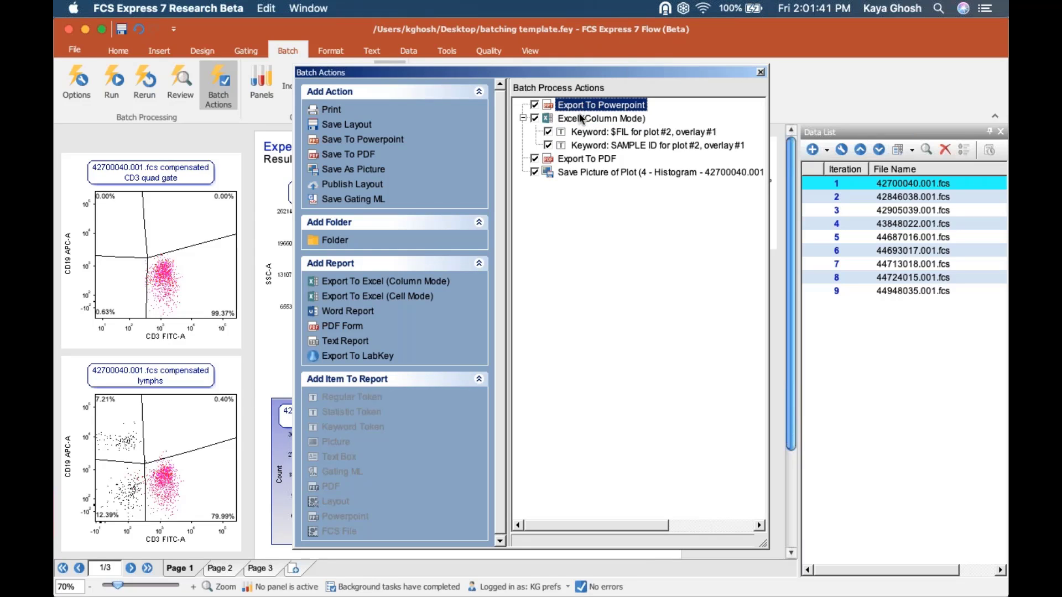
left_click(580, 112)
double_click(578, 105)
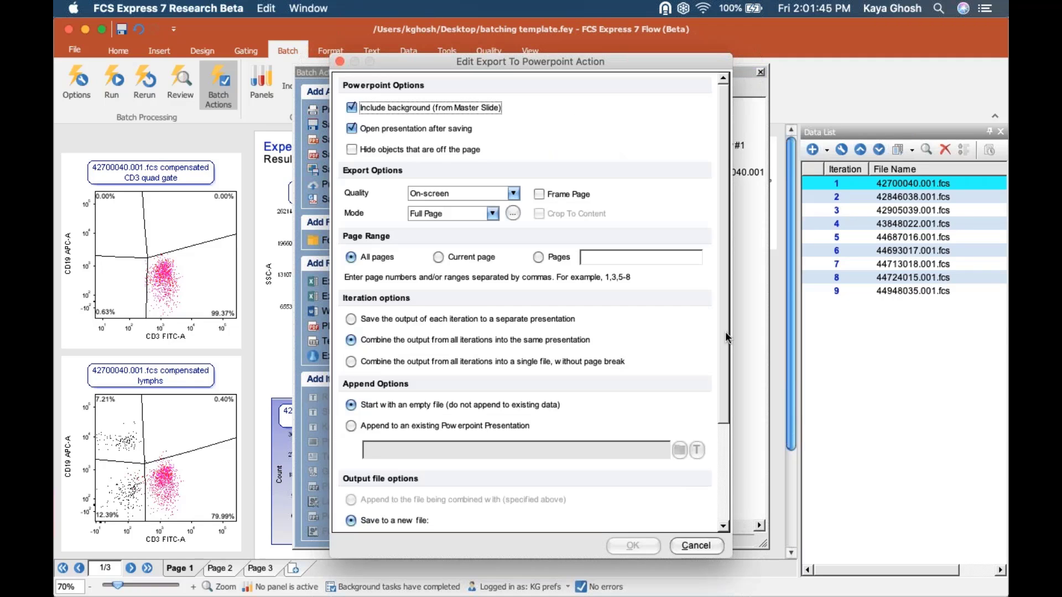
scroll(725, 423, "down", 5)
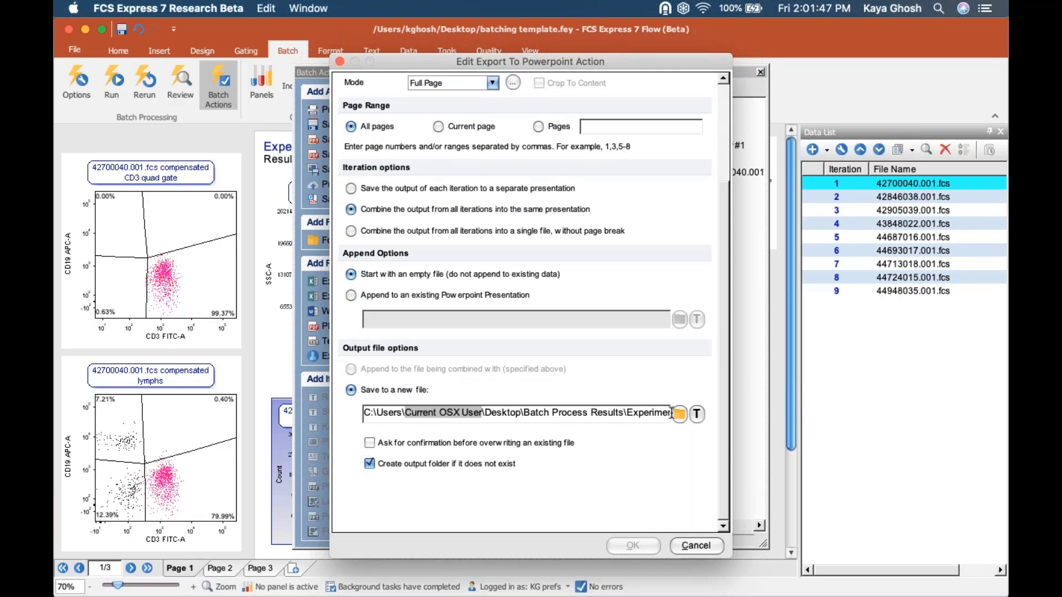
double_click(644, 412)
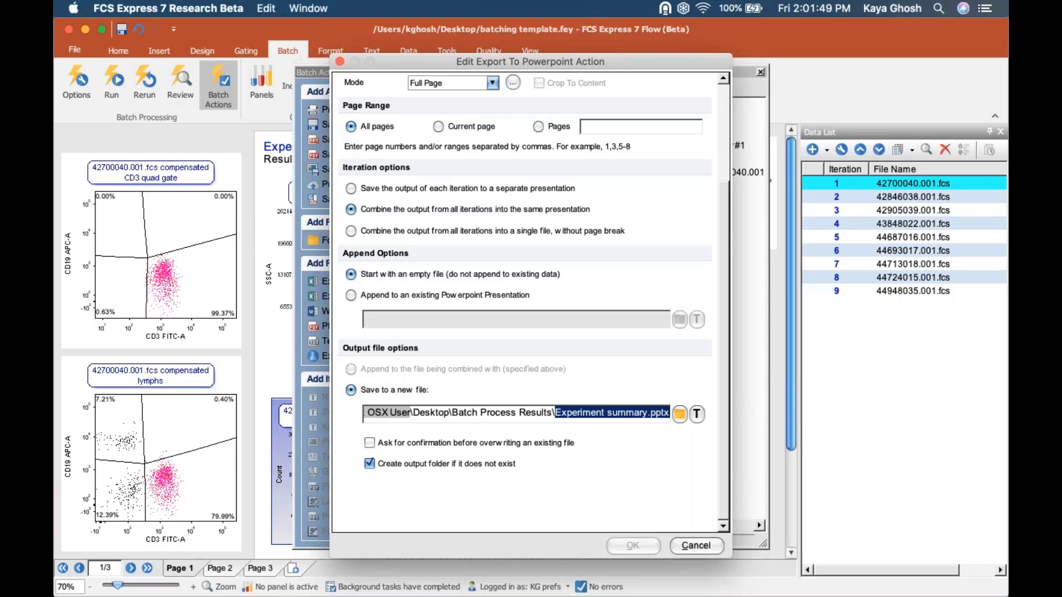
left_click(647, 415)
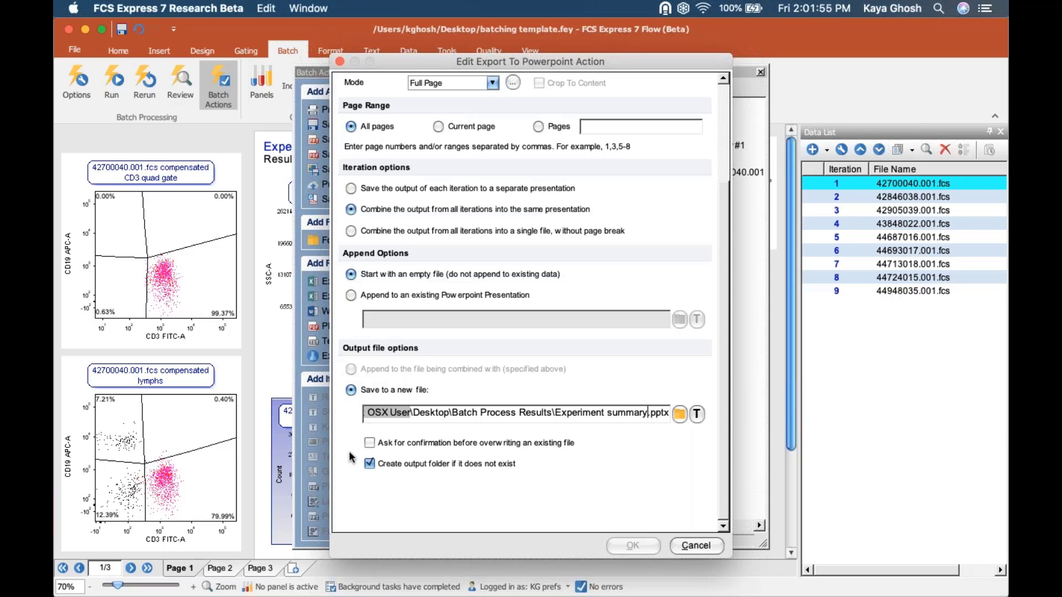
left_click(370, 443)
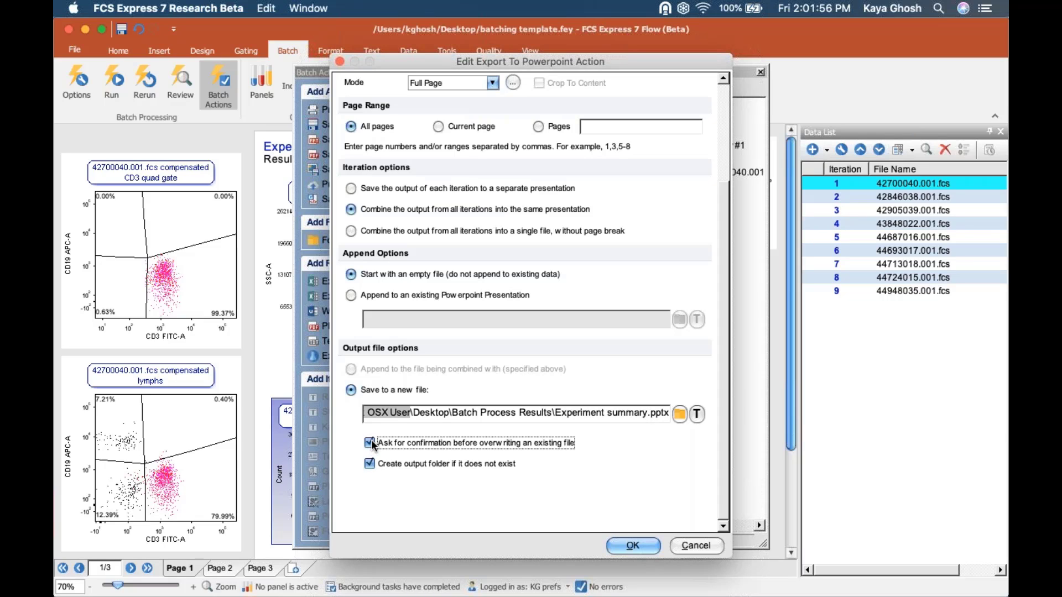
left_click(645, 417)
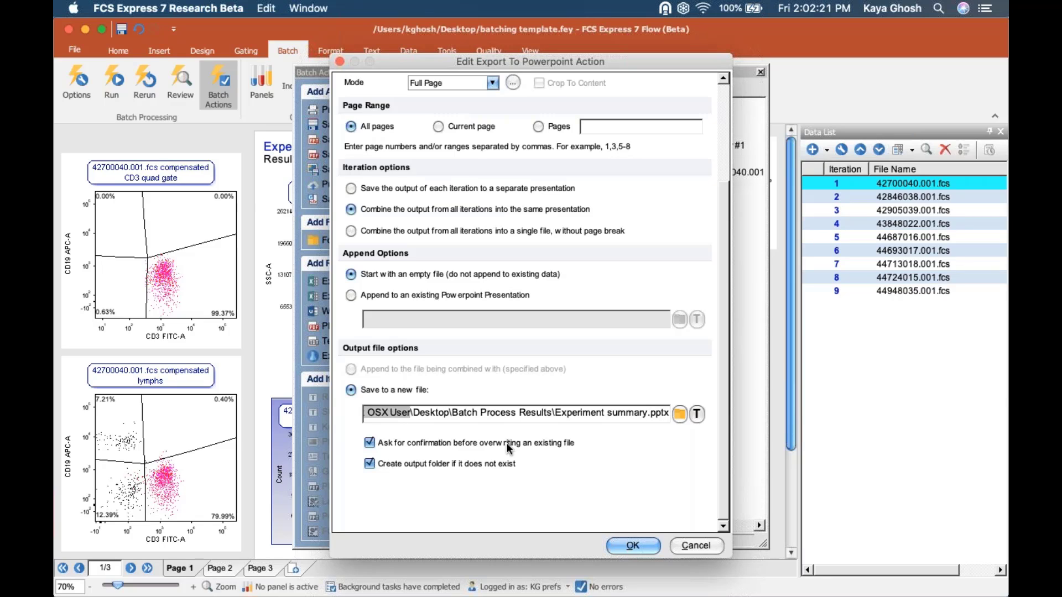
- Insert a $DATE keyword token into the 'Experiment summary.pptx' output file name
left_click(696, 416)
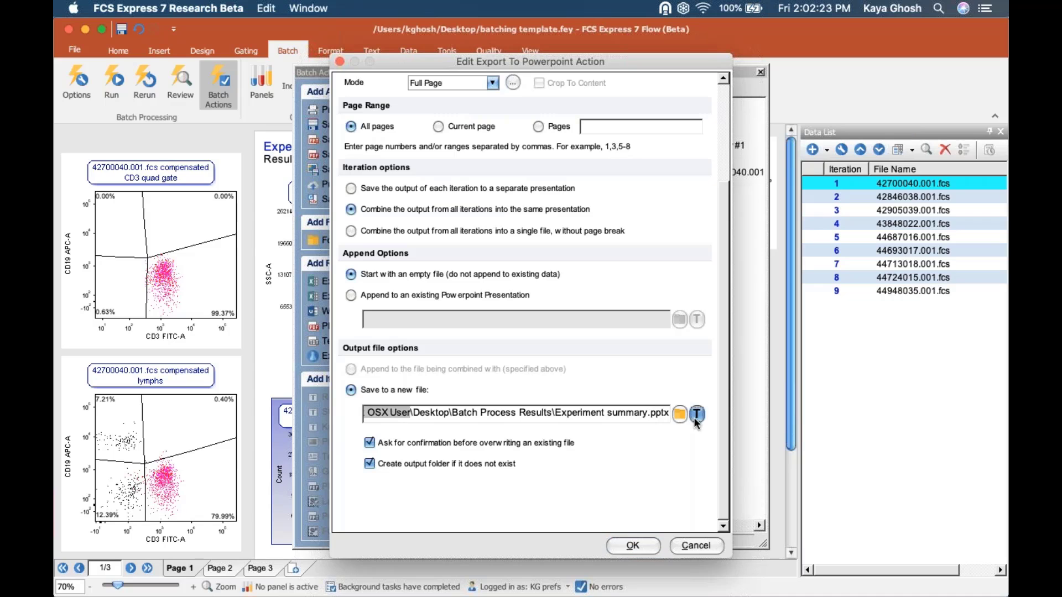
left_click_drag(525, 151, 258, 218)
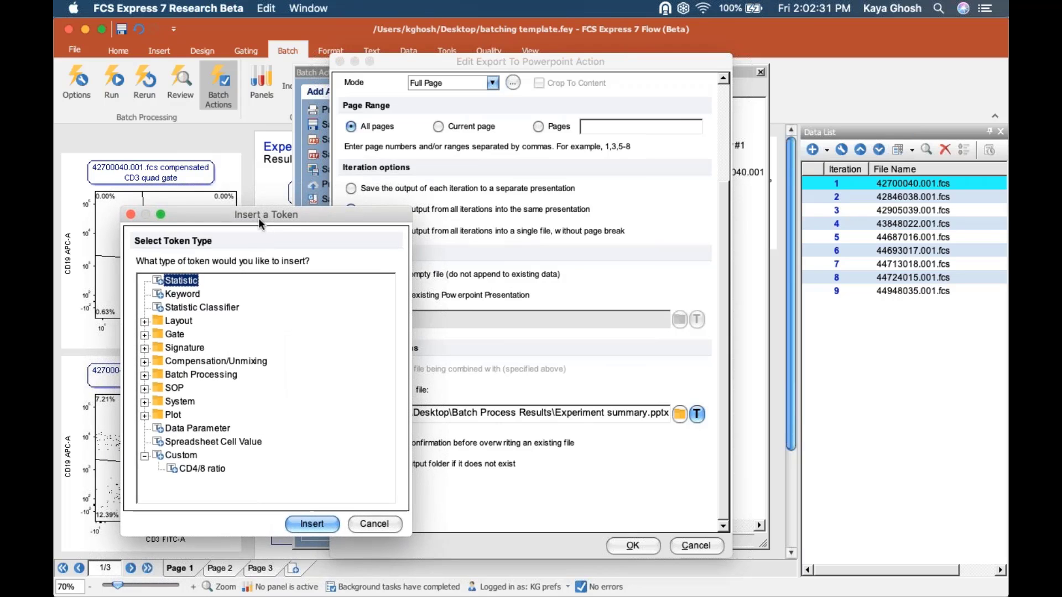
left_click(185, 294)
double_click(184, 294)
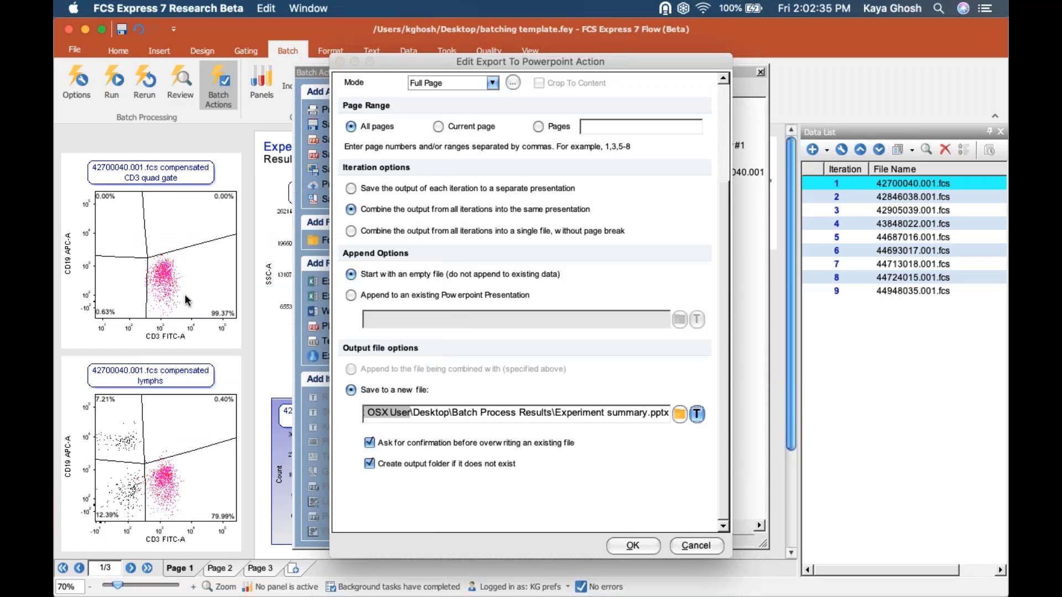
left_click(318, 179)
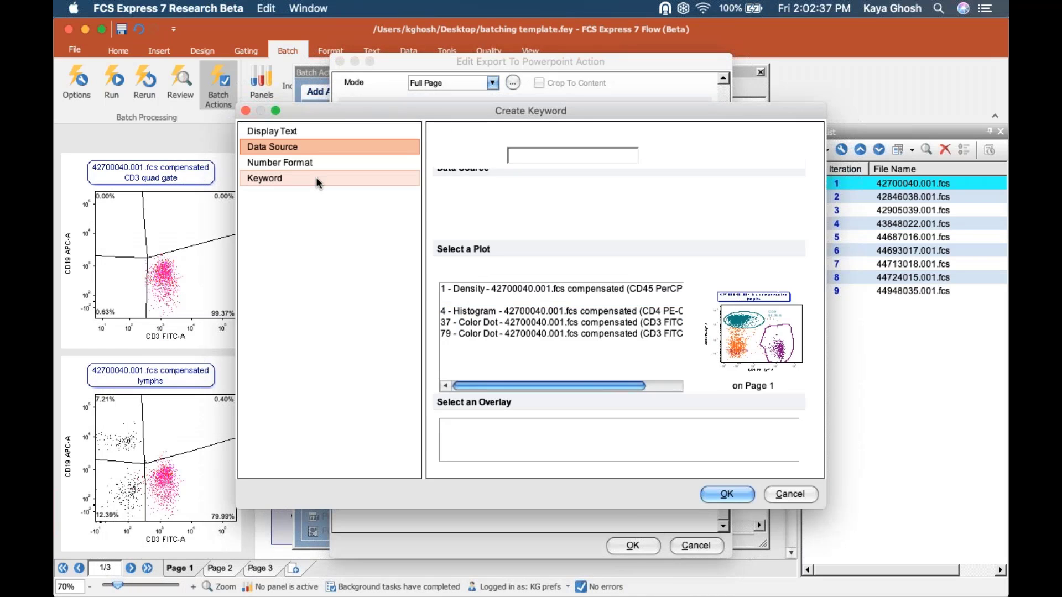
left_click(633, 193)
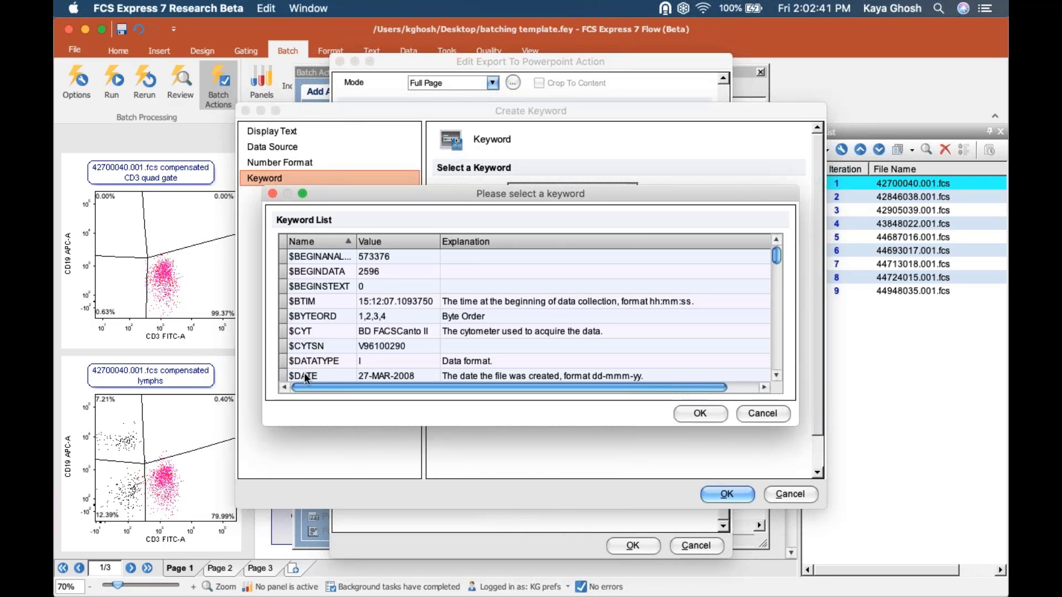
left_click(304, 376)
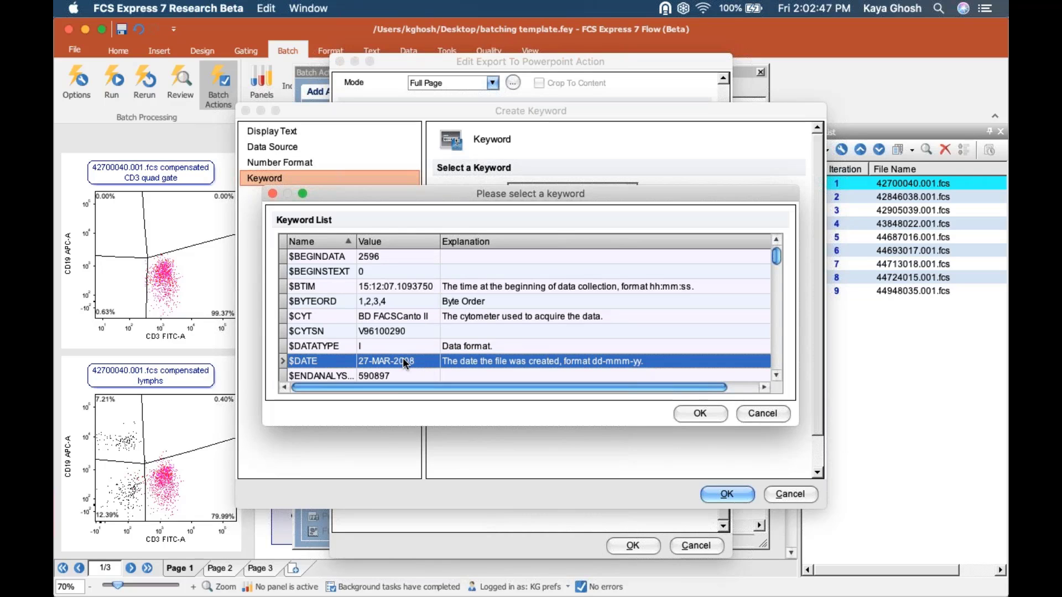
left_click(679, 415)
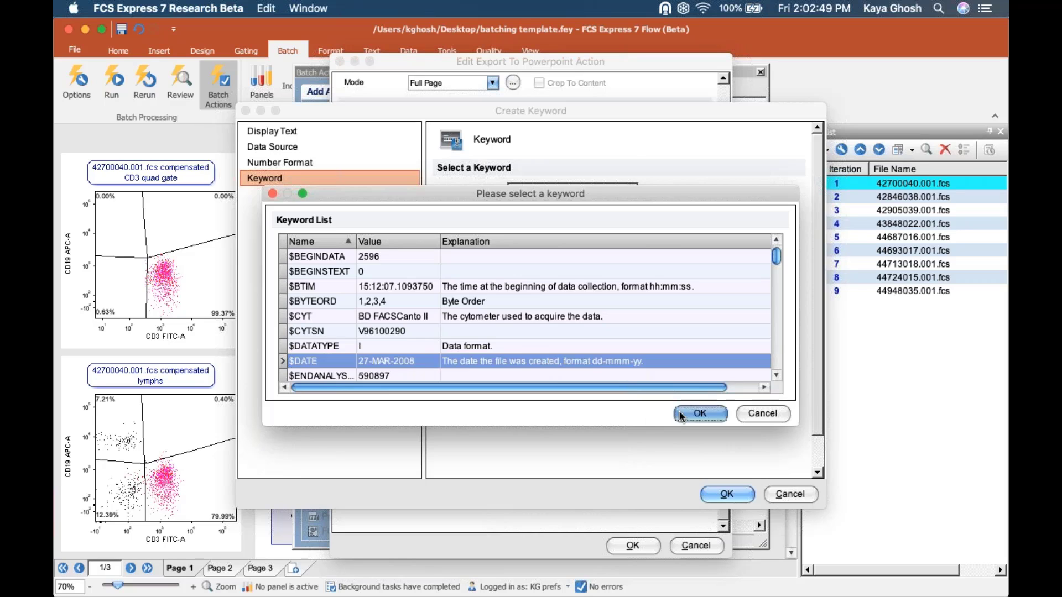
left_click(738, 497)
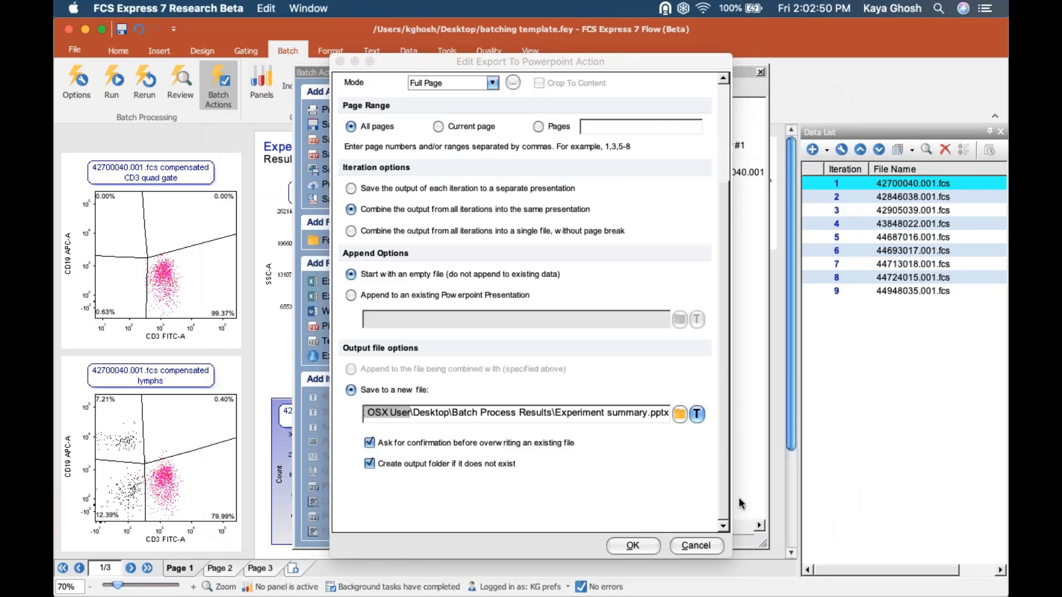
- Display the token as its value so the file reads 'Experiment summary27-MAR-2008.pptx'
right_click(590, 415)
mouse_move(636, 444)
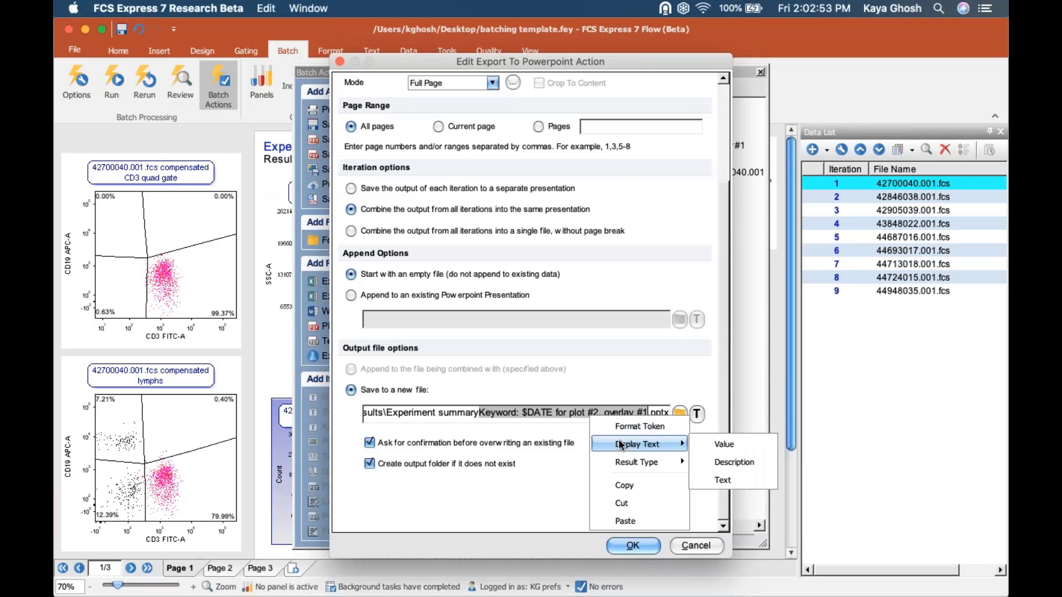
left_click(705, 440)
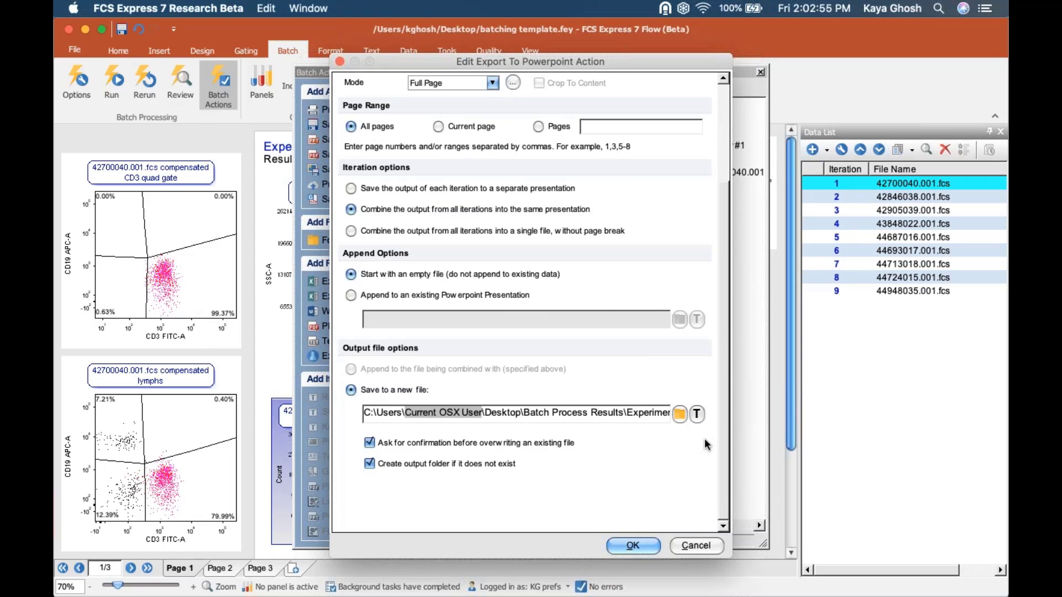
left_click_drag(656, 417, 802, 419)
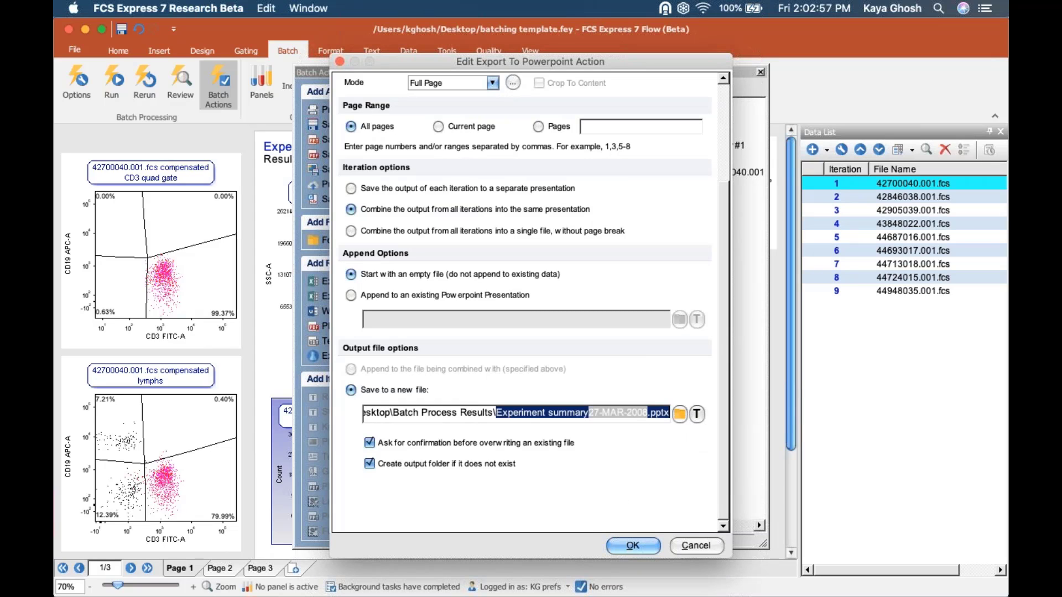
left_click(656, 415)
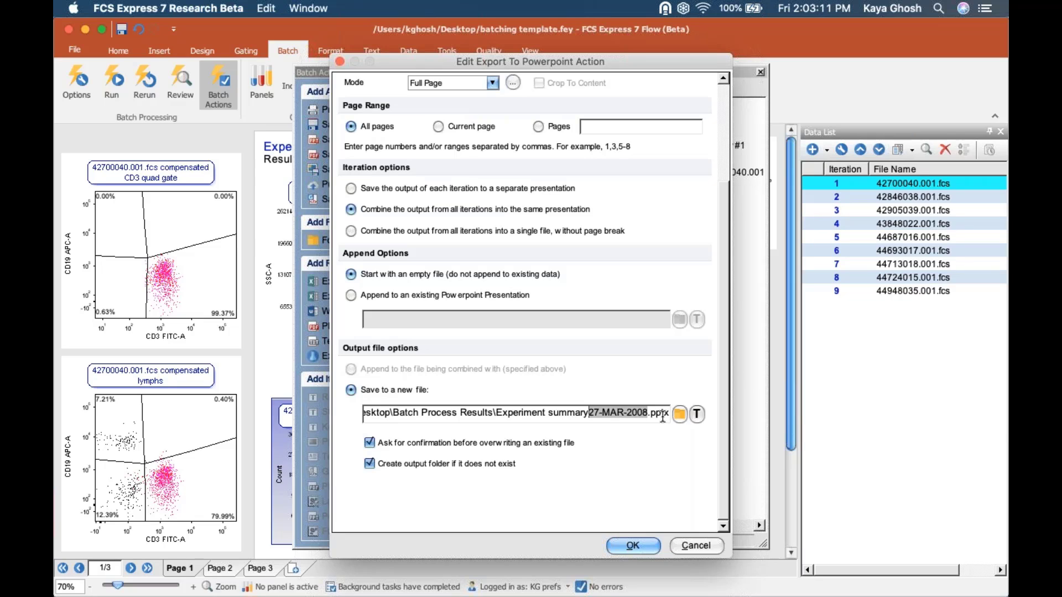
- Accept the PowerPoint export settings, then save and close the batching template
left_click(644, 547)
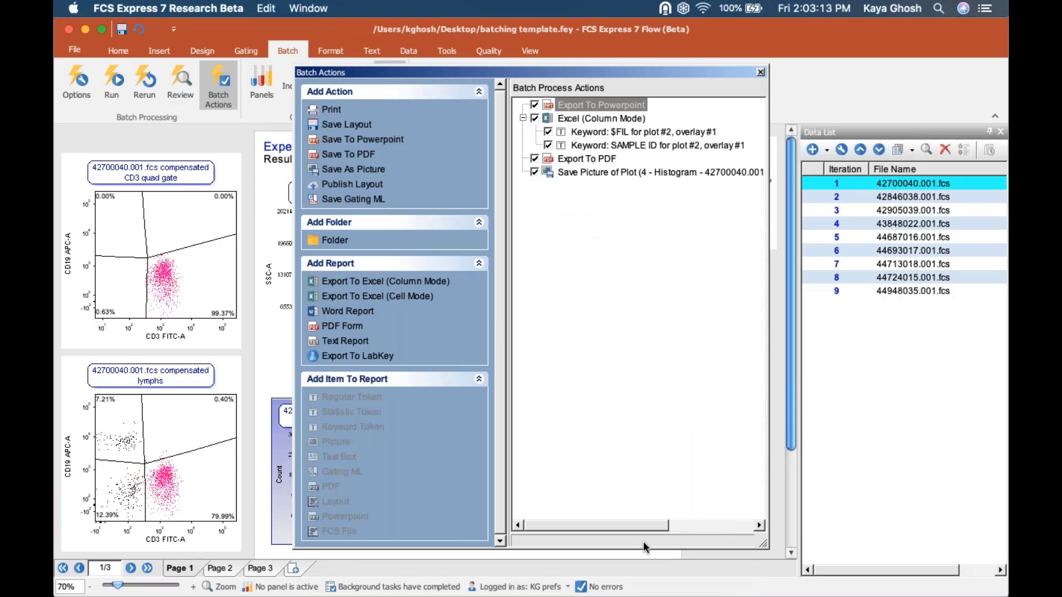
left_click(760, 73)
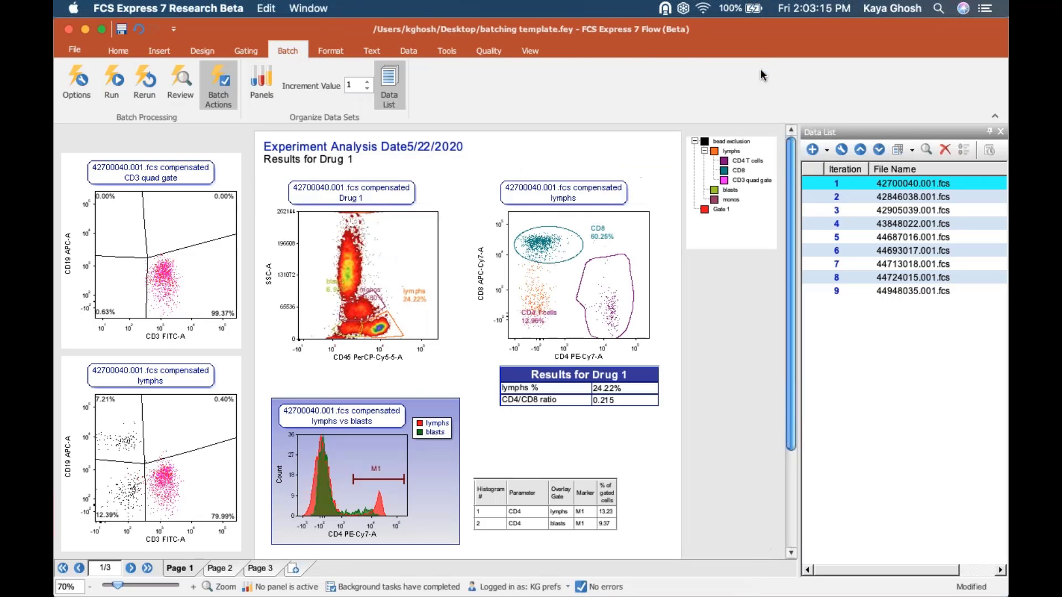
left_click(121, 29)
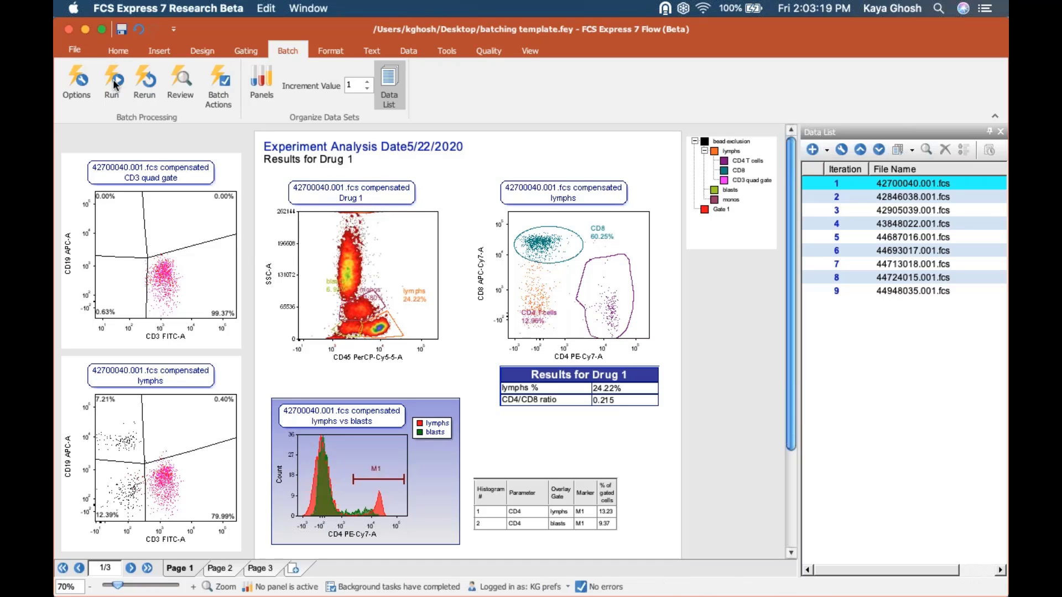
left_click(68, 30)
left_click(77, 47)
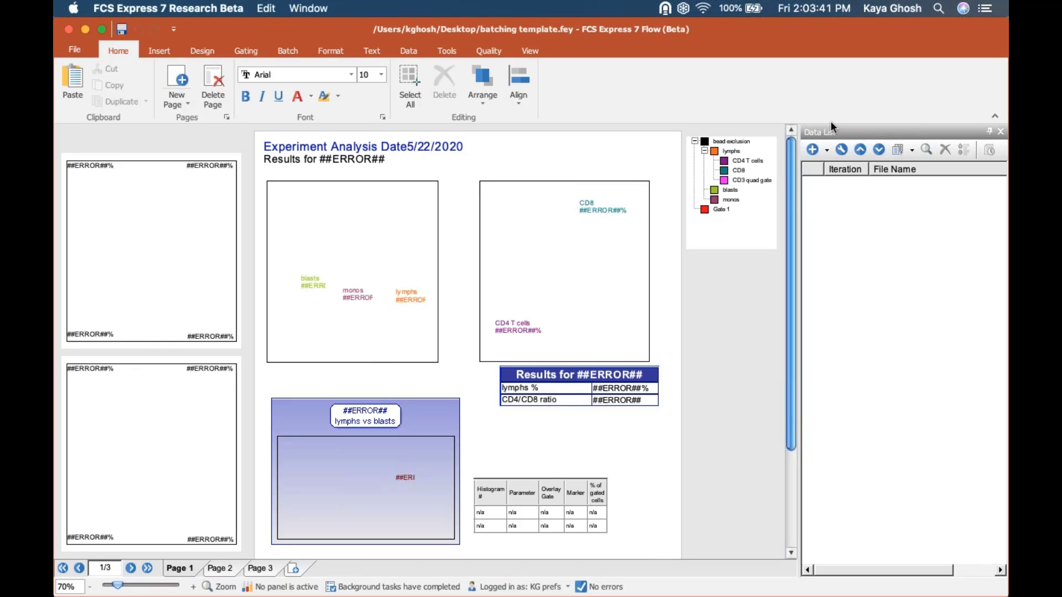
- Add the six data files 42905039.001.fcs through 44724015.001.fcs to the Data List
left_click(812, 144)
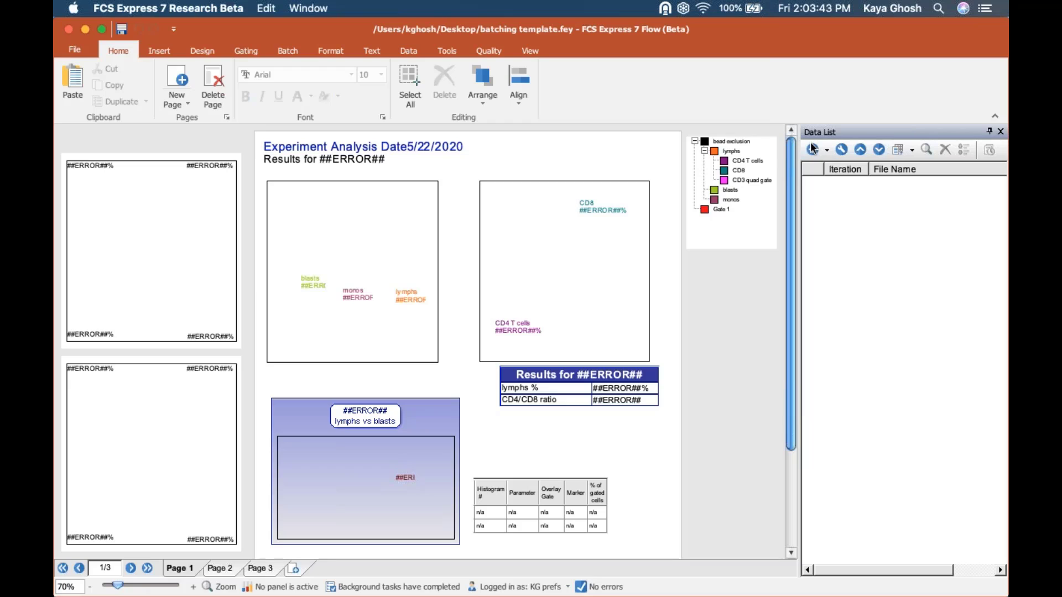
left_click(690, 191)
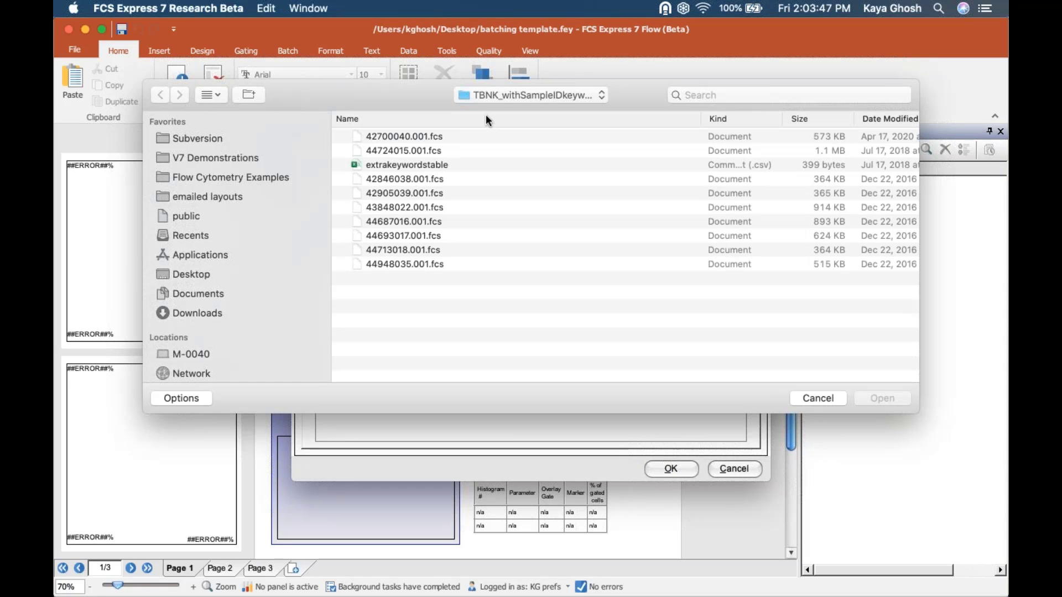
left_click(486, 117)
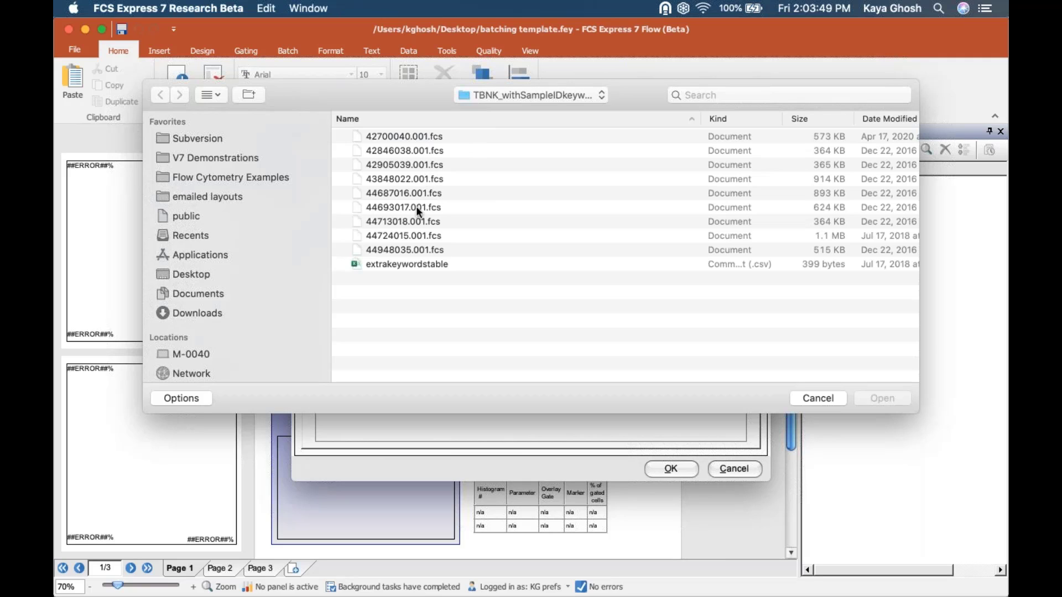
left_click(416, 165)
left_click(409, 235, "shift")
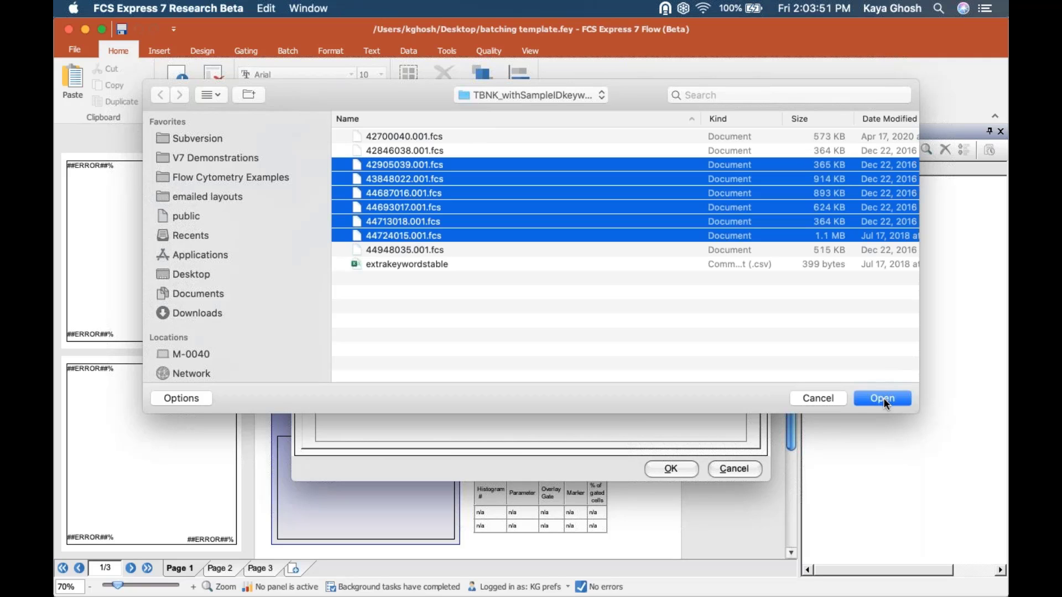
left_click(883, 397)
left_click(689, 469)
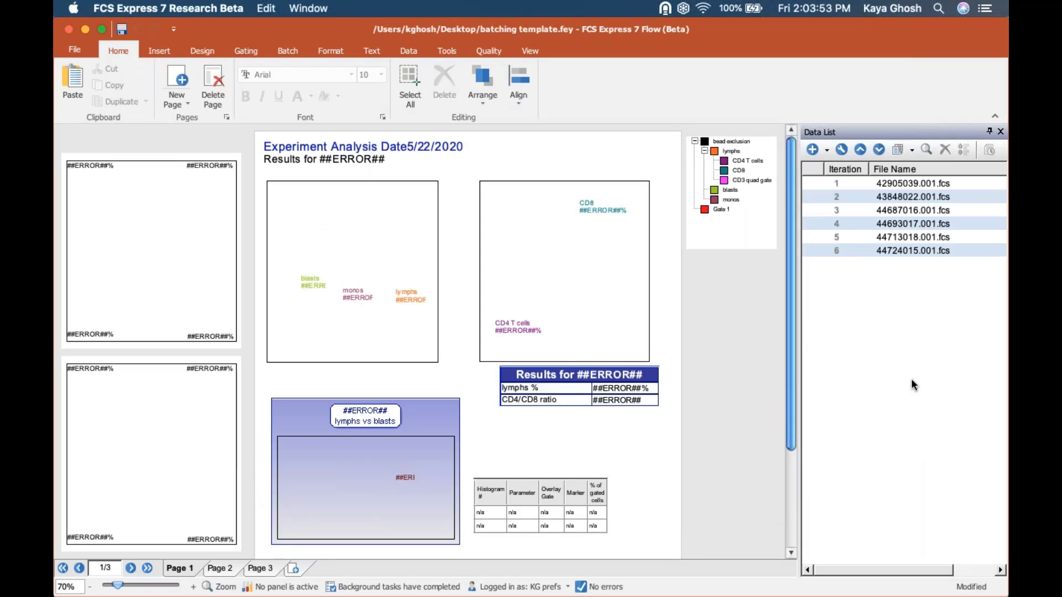
- Apply 42905039.001.fcs to all overlays on all objects in the layout
left_click(889, 182)
double_click(890, 183)
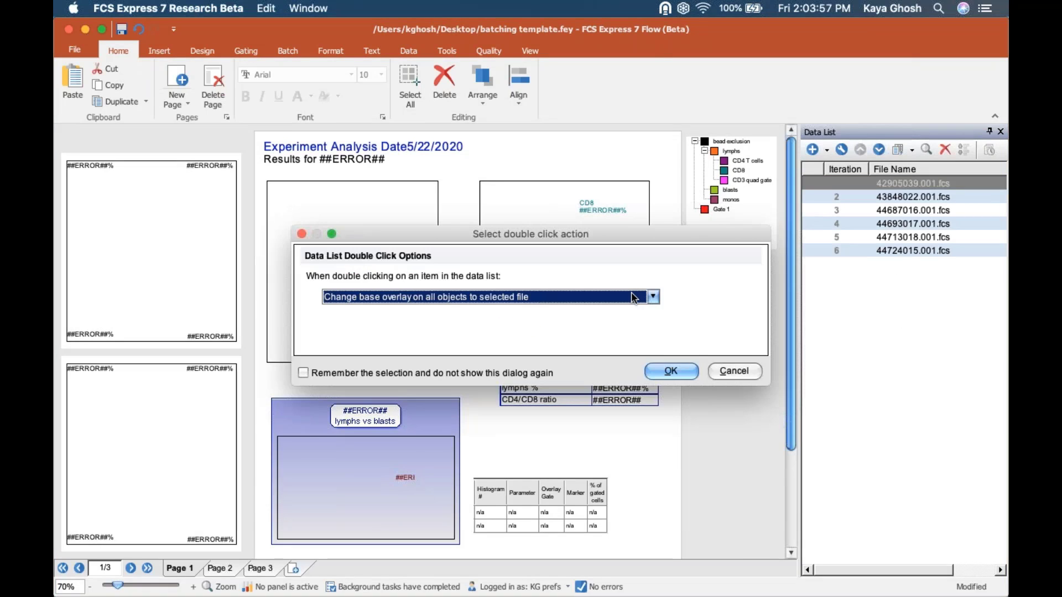
left_click(636, 297)
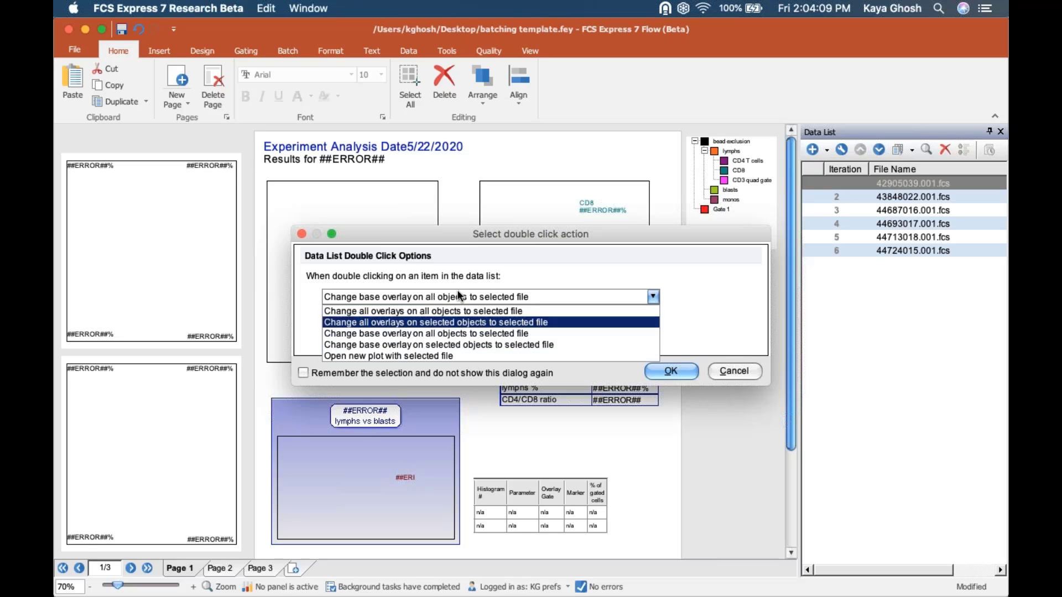
left_click(407, 310)
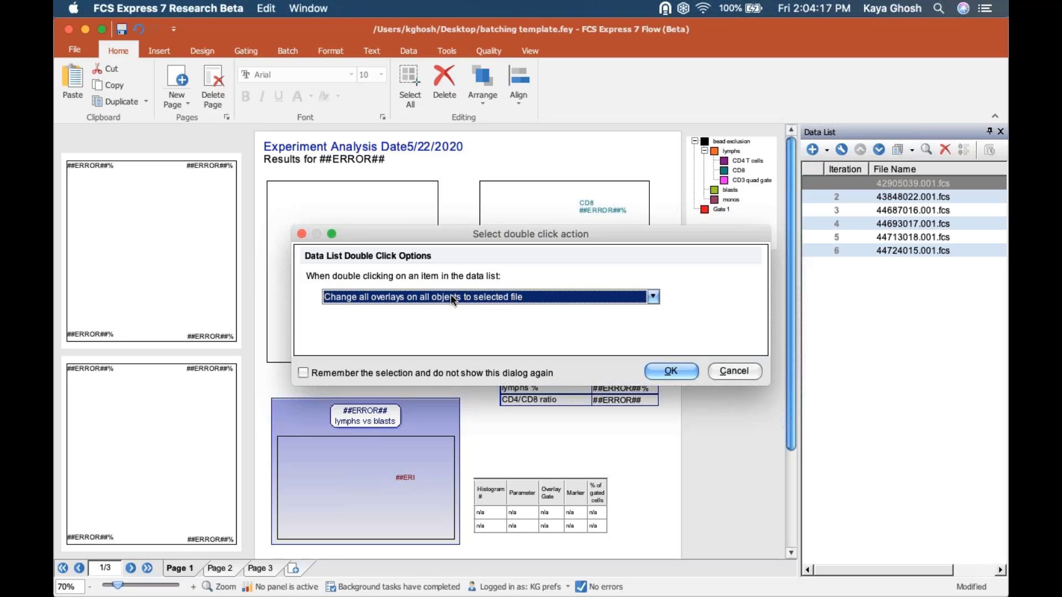
left_click(668, 371)
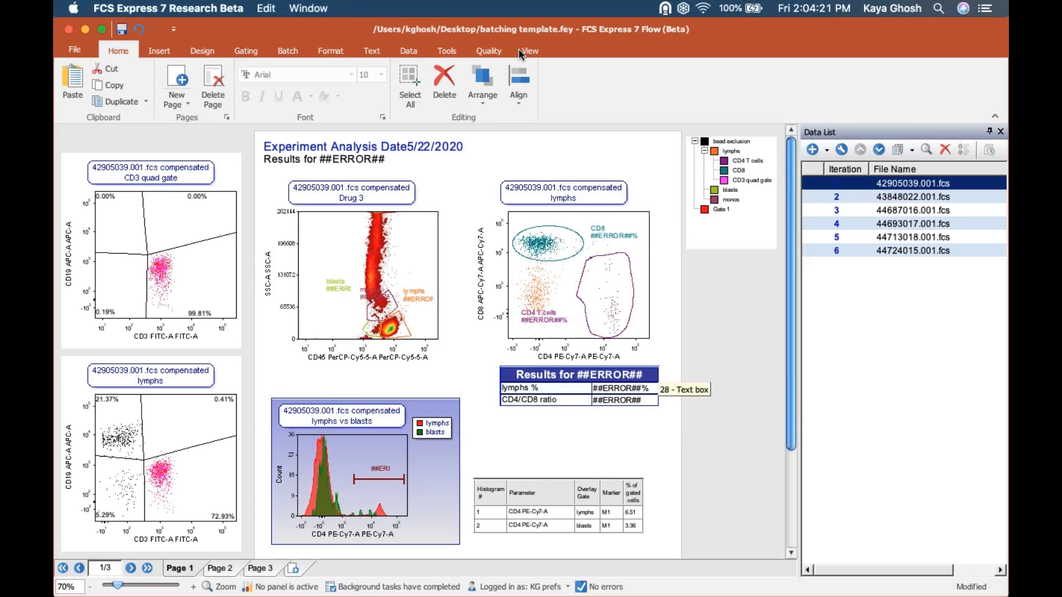
- Advance all plots through the data files to the last one, 44724015
left_click(409, 50)
left_click(605, 78)
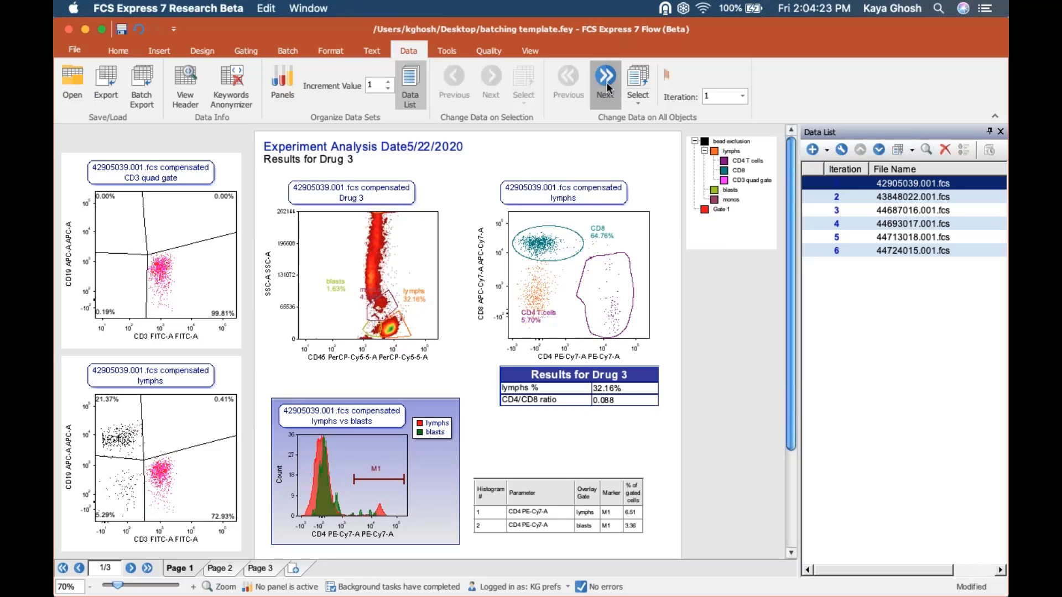
left_click(606, 88)
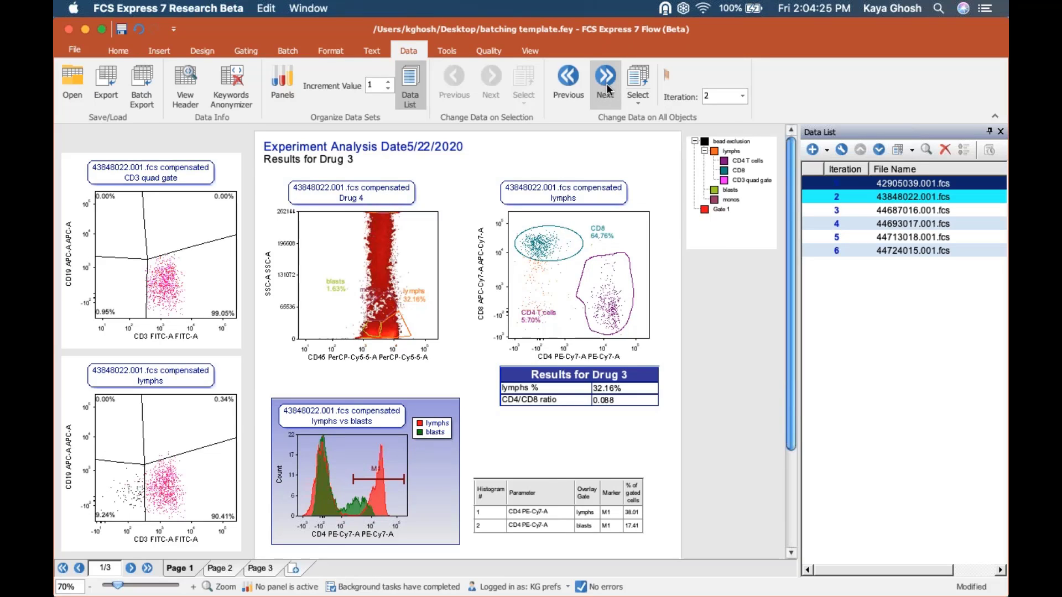
left_click(606, 88)
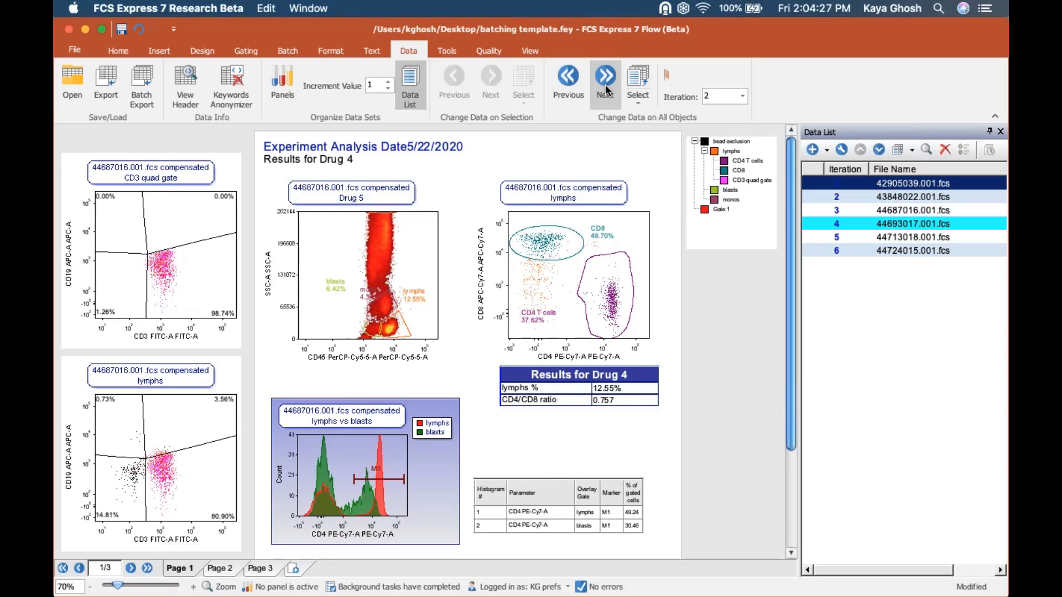
left_click(606, 89)
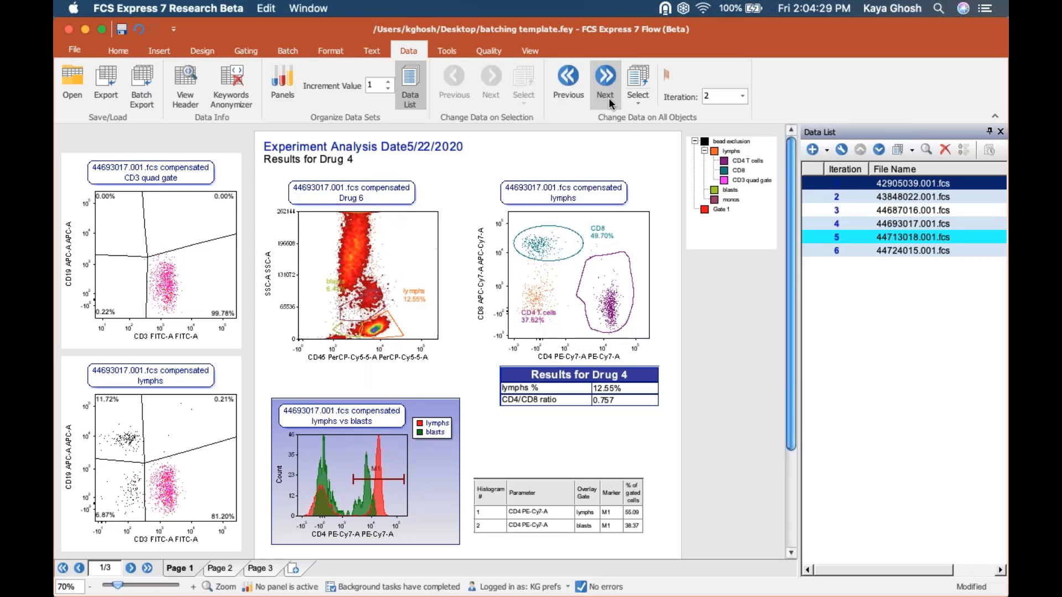
left_click(606, 92)
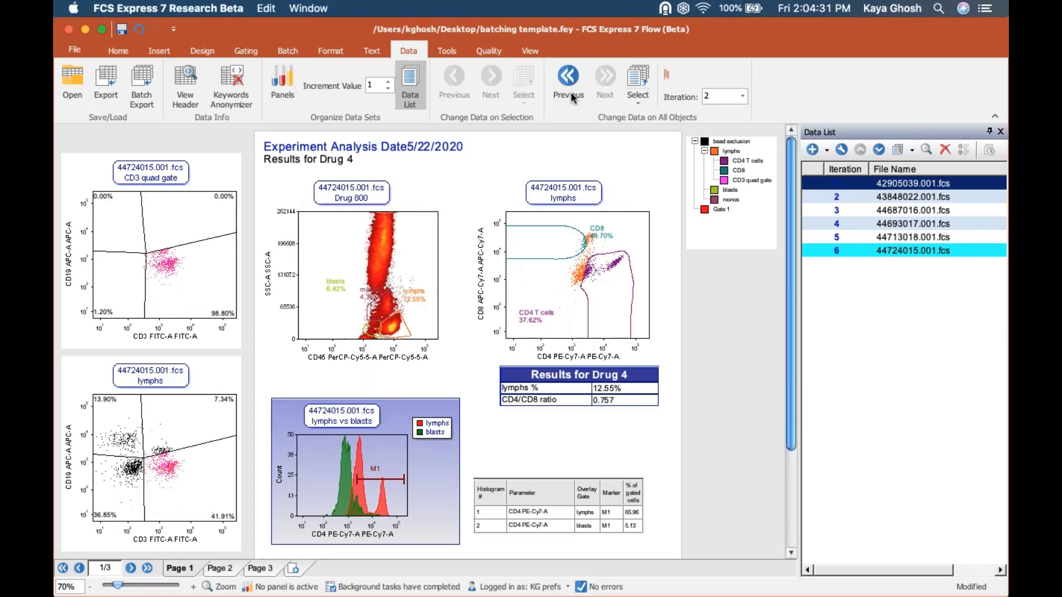
- Step back two files to 44693017 (Drug 6 results) and list the open layout windows
left_click(570, 92)
left_click(570, 91)
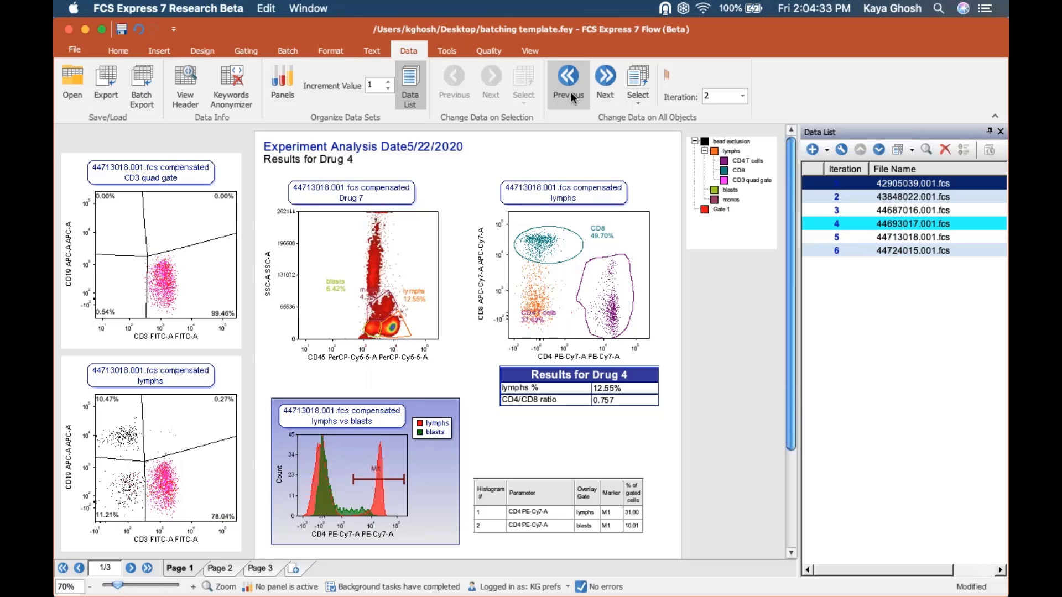
left_click(529, 51)
left_click(512, 82)
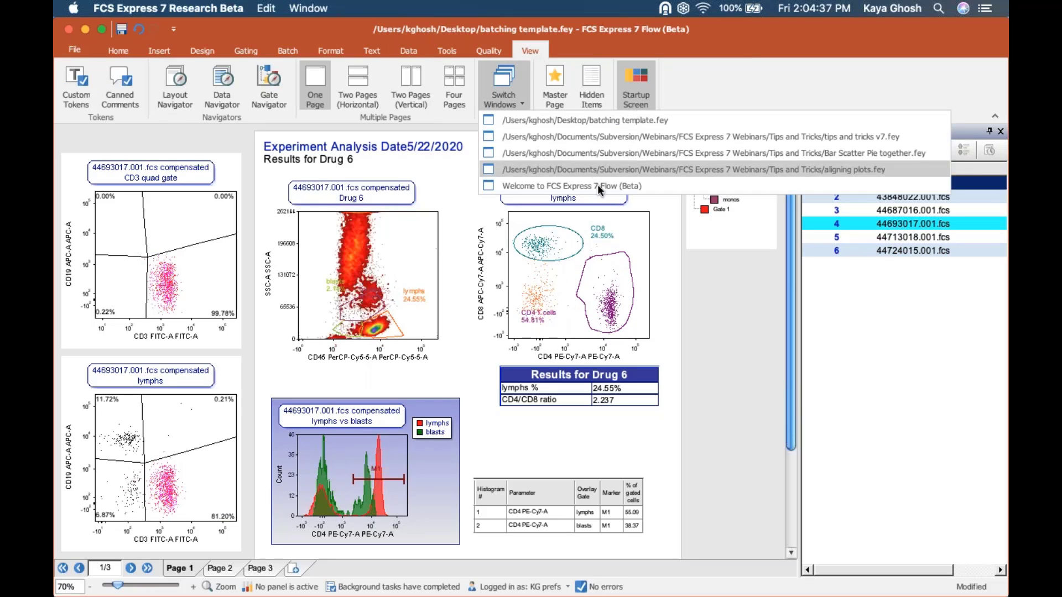
- Bring up the tips and tricks v7 layout, select its Autosave and Layout History line, and open the user menu
left_click(620, 138)
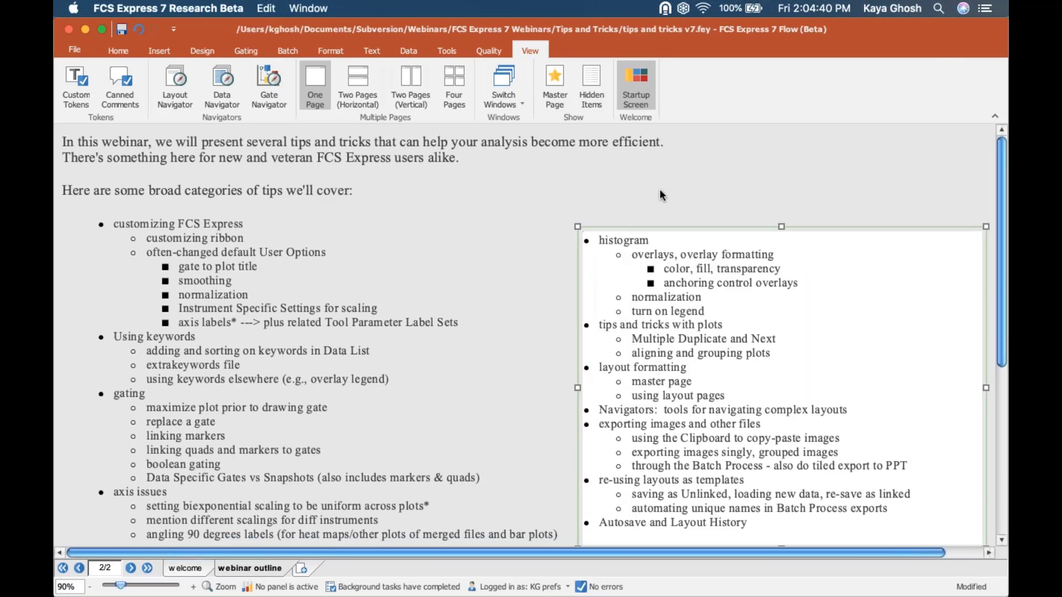
triple_click(708, 523)
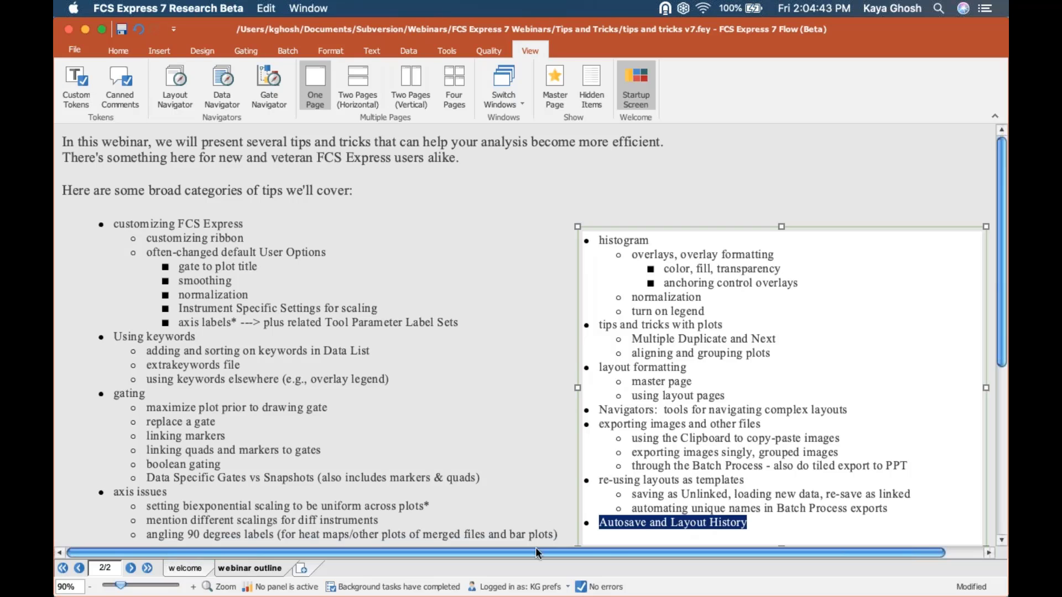
left_click(524, 588)
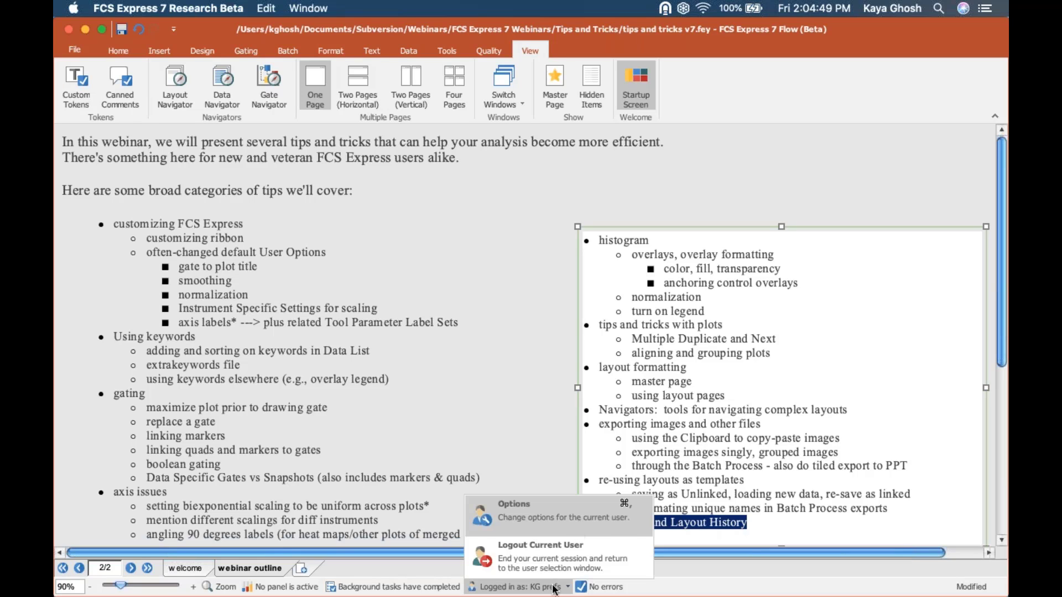
left_click(562, 523)
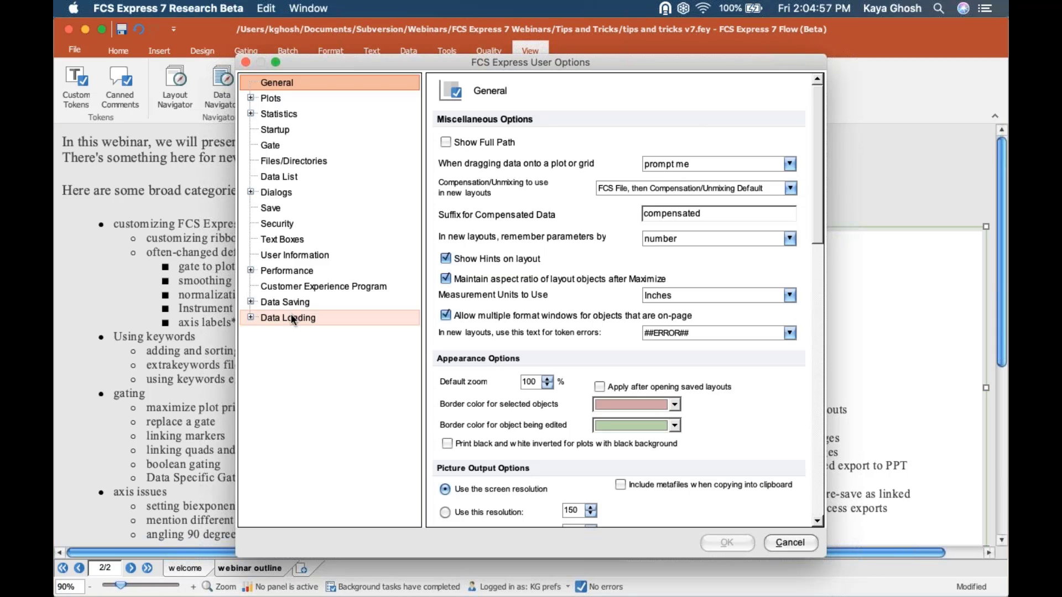
left_click(270, 207)
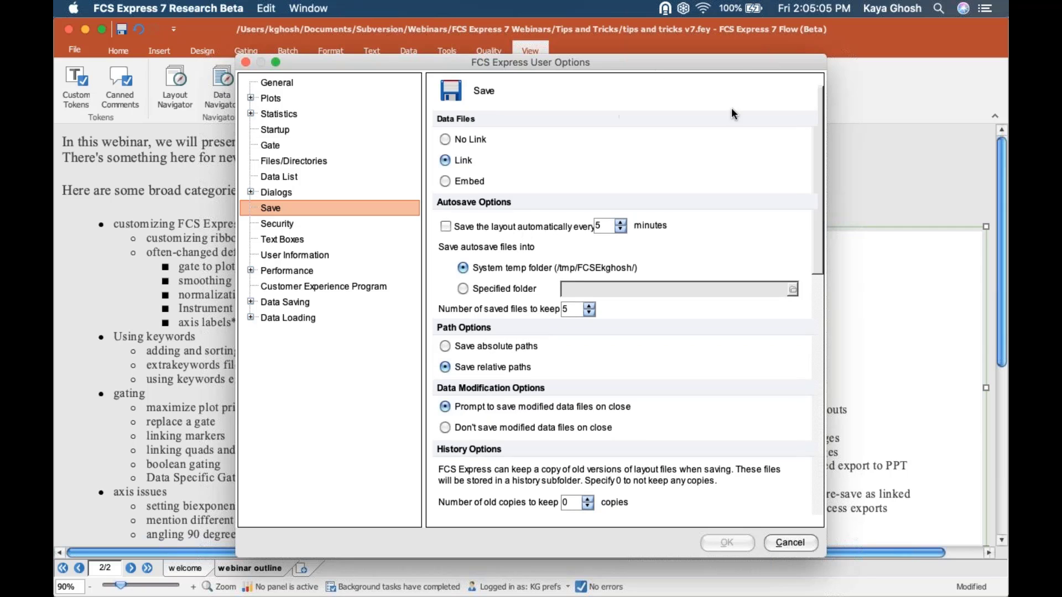
left_click_drag(740, 65, 512, 95)
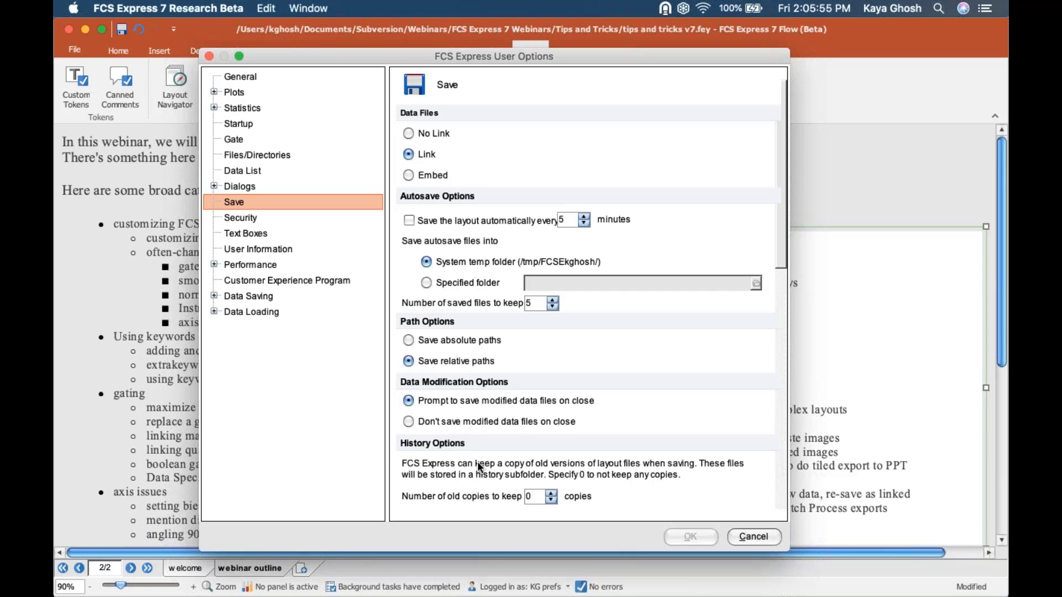
left_click(552, 492)
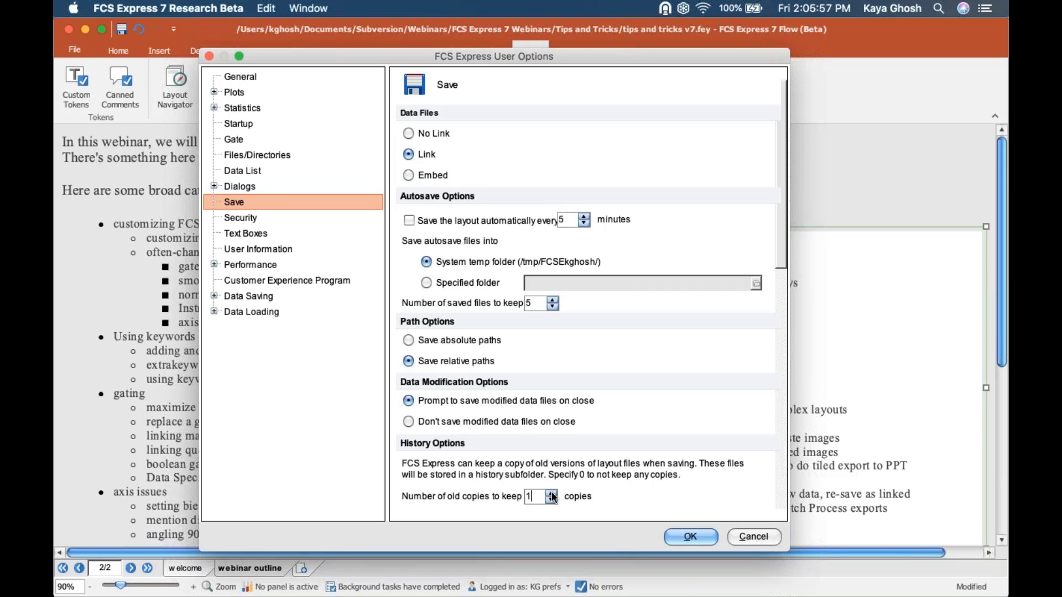
left_click(551, 493)
left_click(551, 492)
left_click(751, 538)
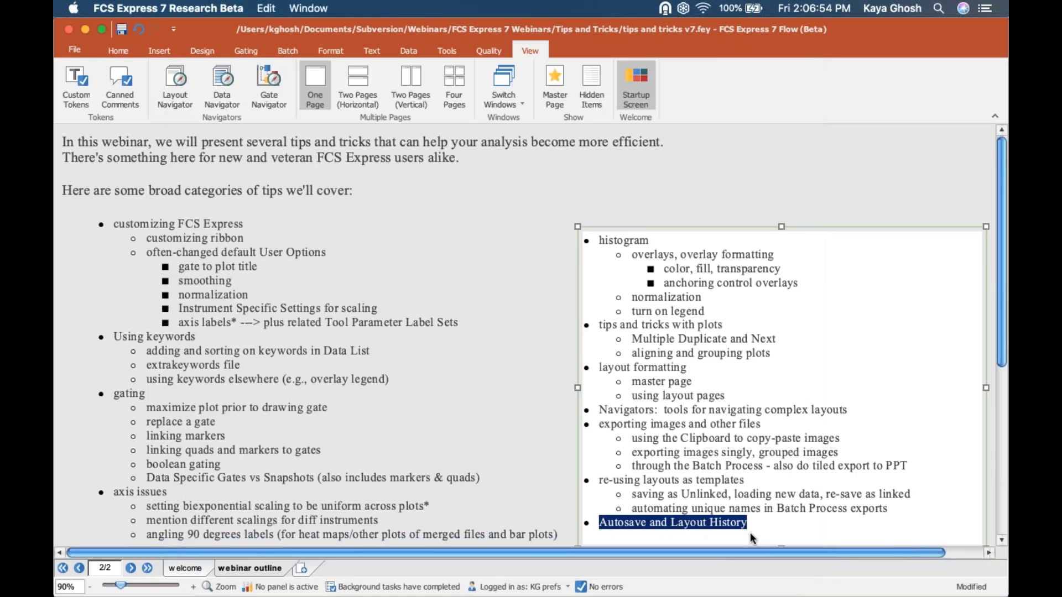
- Deselect the outline text and move Firefox's FCS Express Downloads page up and left over the layout
left_click(694, 158)
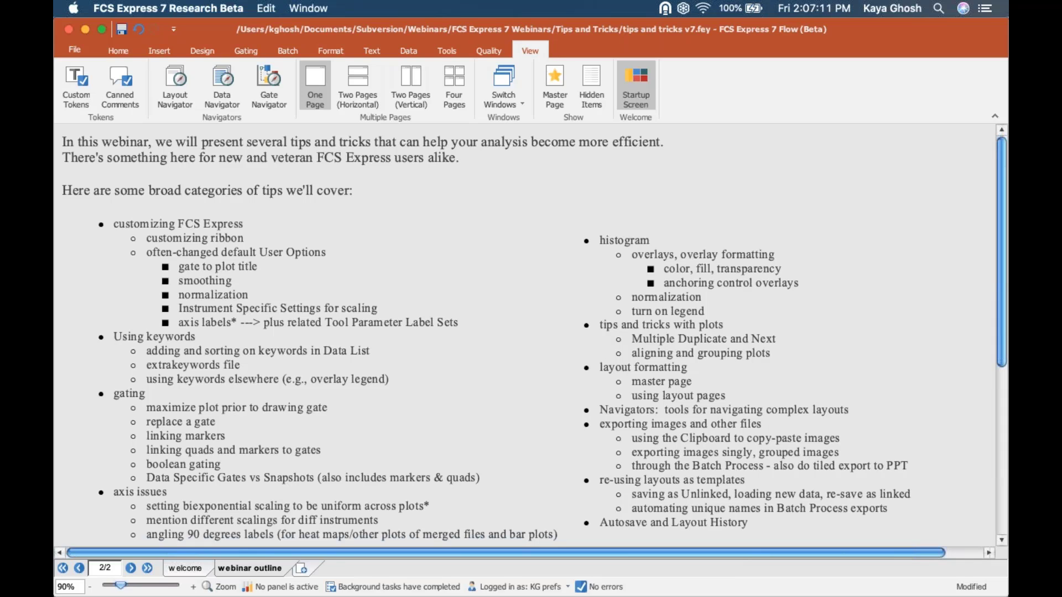
mouse_move(287, 592)
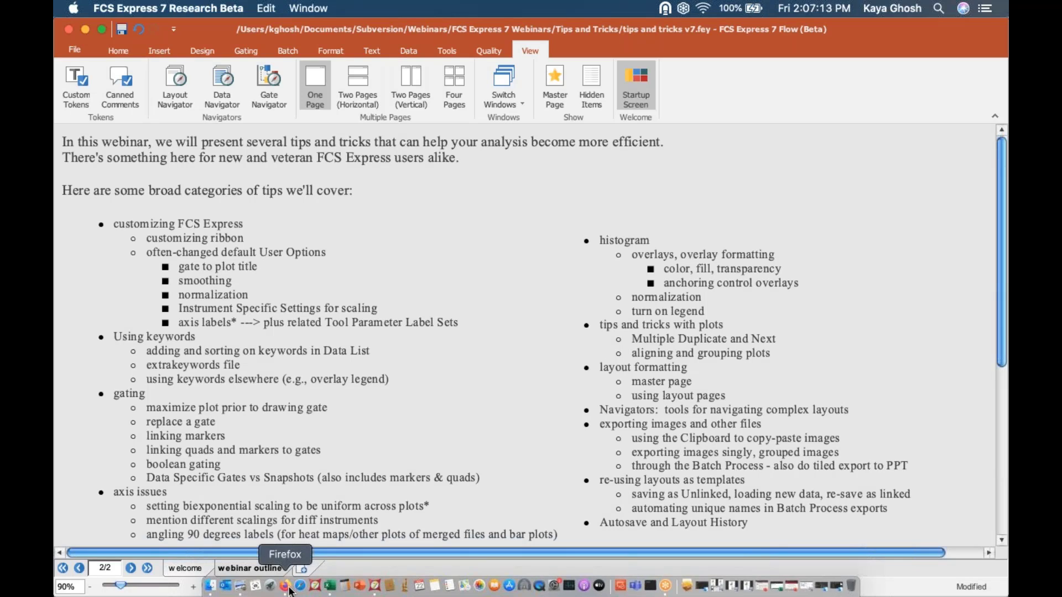
left_click(287, 589)
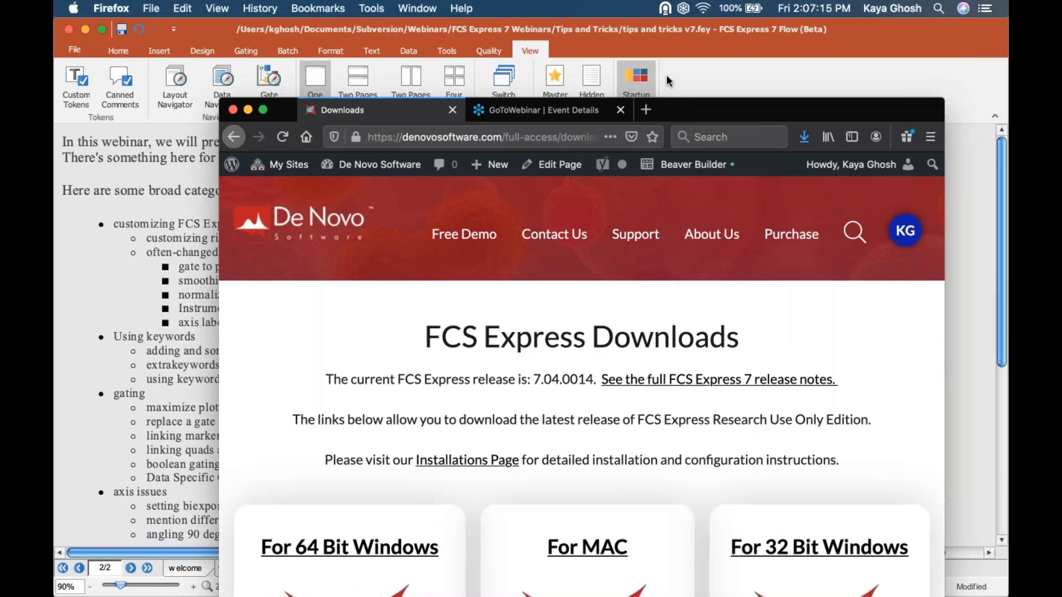
left_click_drag(684, 101, 615, 21)
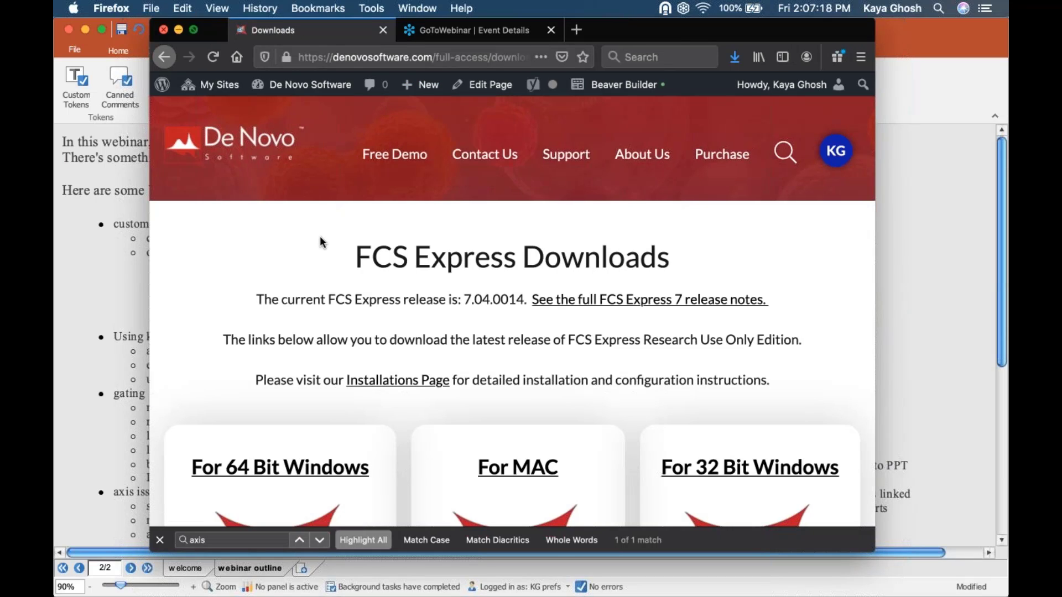
- Skim the Downloads page in full screen, open Knowledge Base from its footer, then leave full screen
key("ctrl+super+f")
scroll(751, 477, "down", 15)
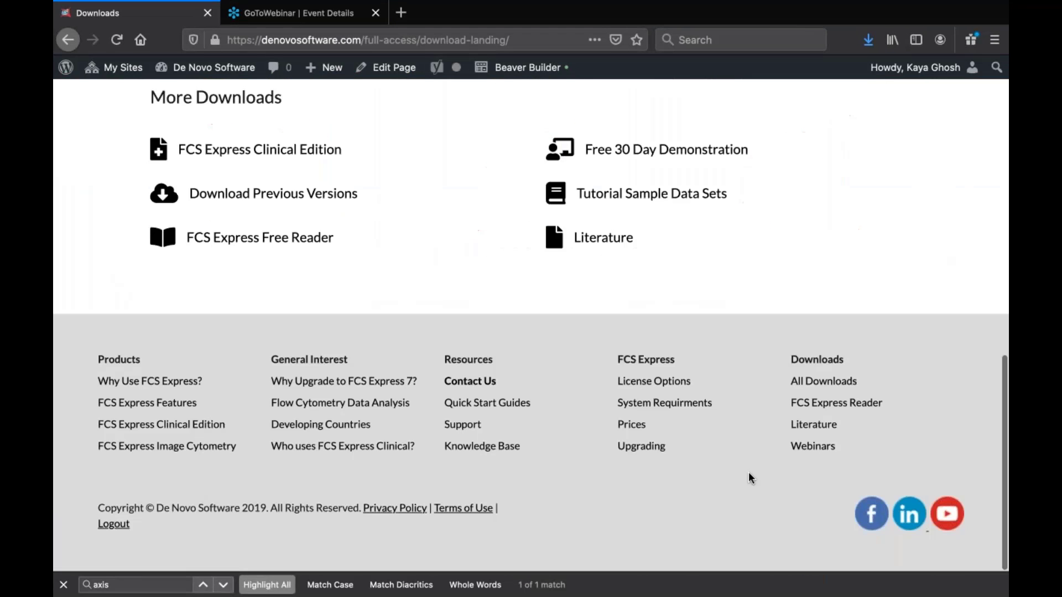
key("Home")
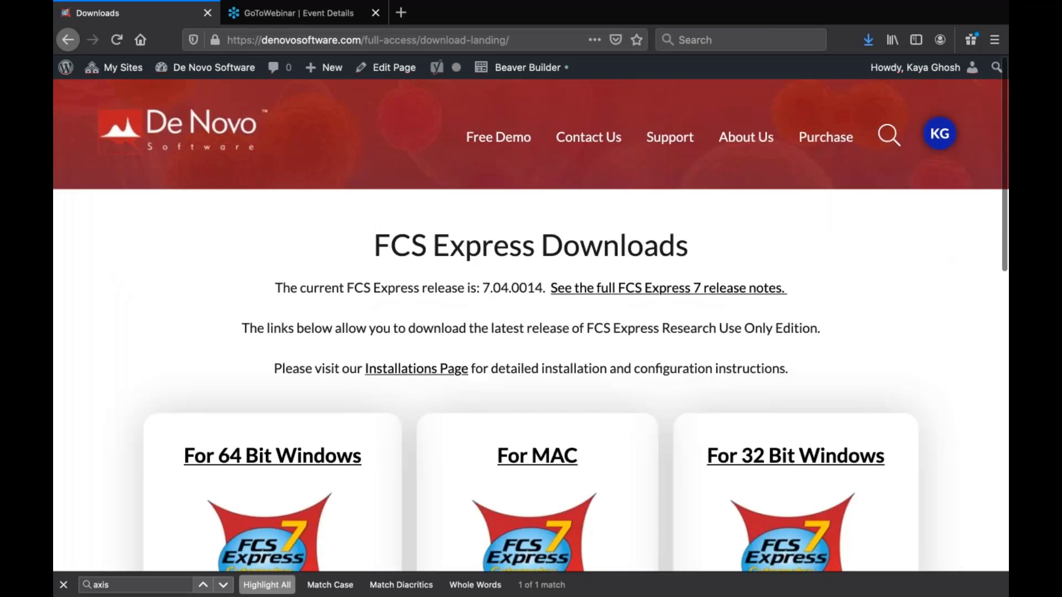
key("End")
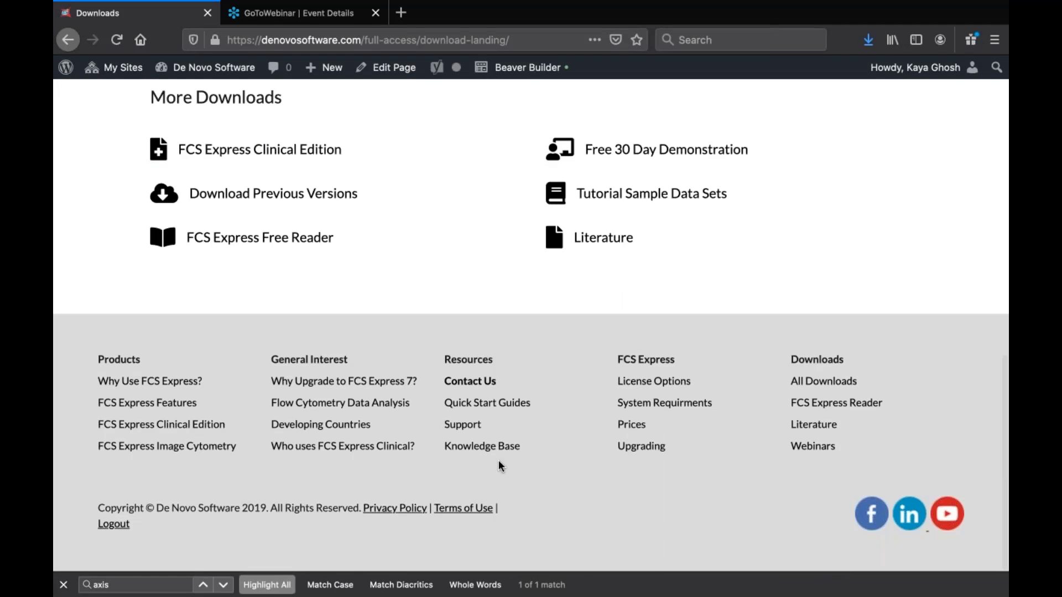
left_click(483, 449)
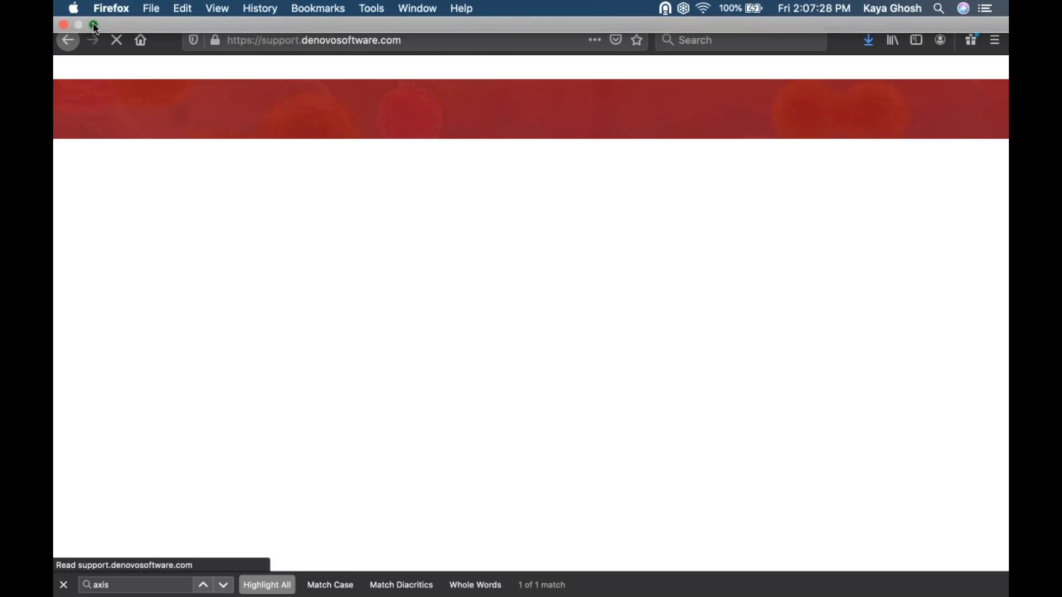
left_click(92, 25)
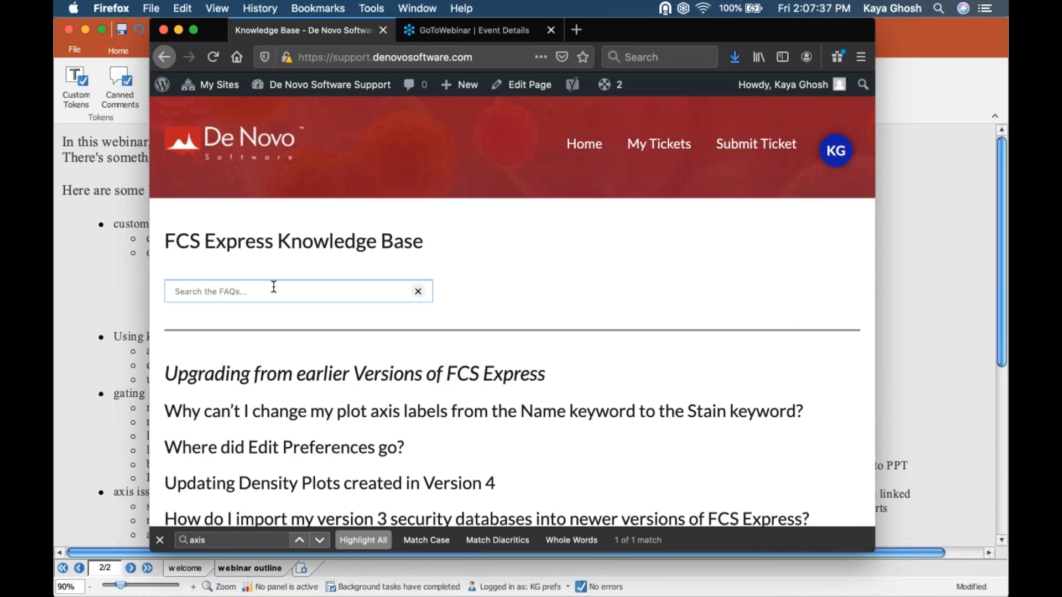
- Search the FAQ for 'axis' and expand the Upgrading section's answer about axis label keywords
left_click(273, 286)
type("axis")
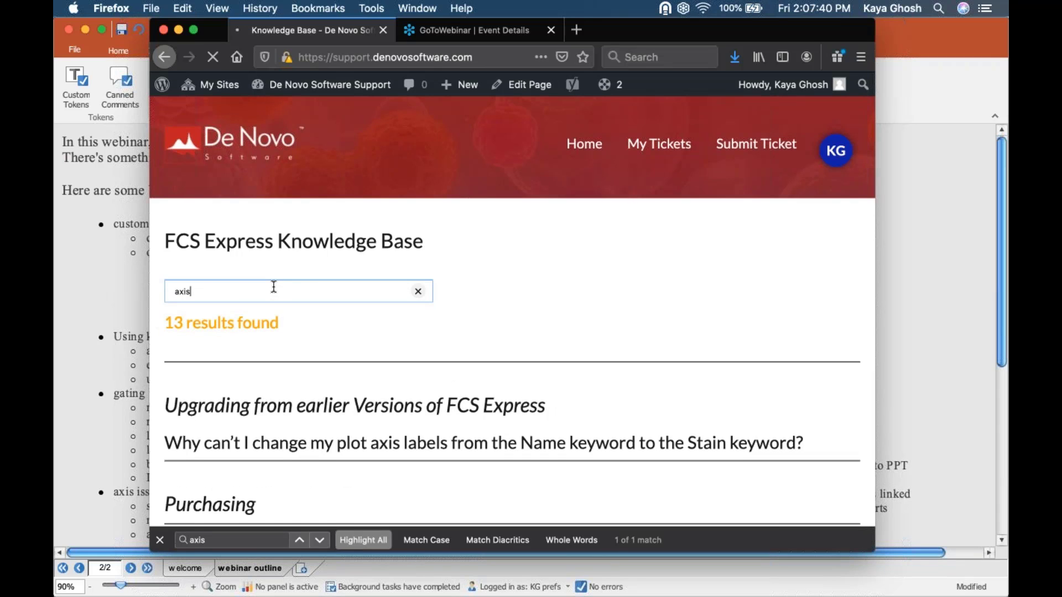
left_click(331, 394)
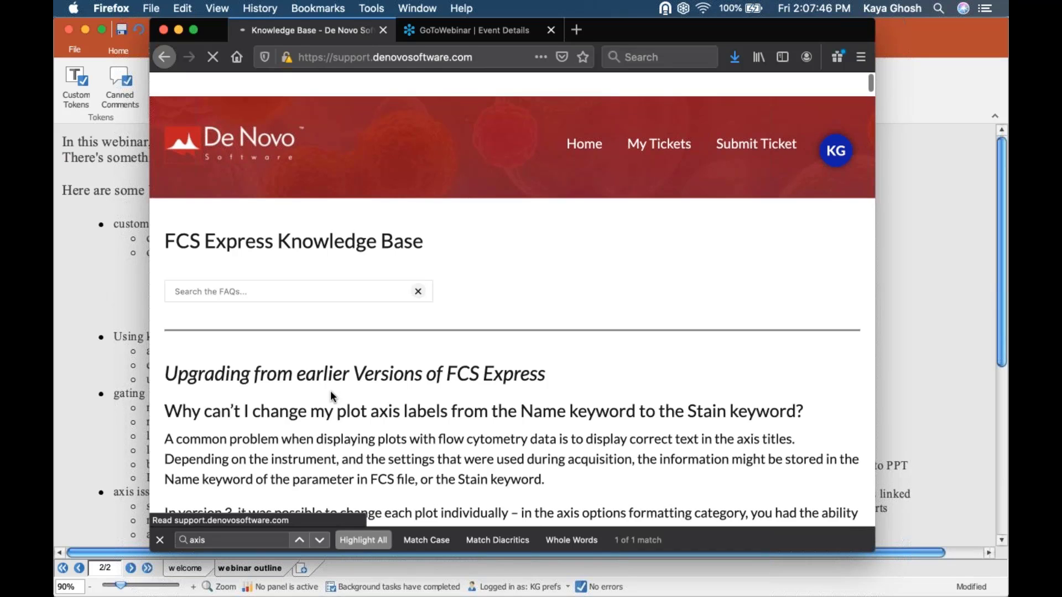
scroll(330, 390, "down", 1)
scroll(331, 391, "down", 2)
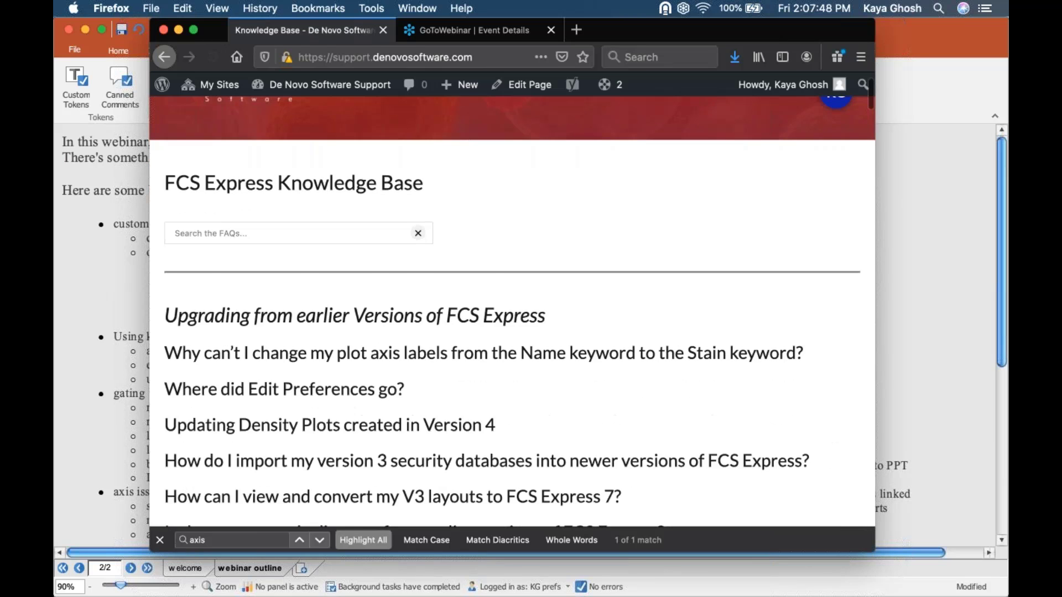
left_click(406, 331)
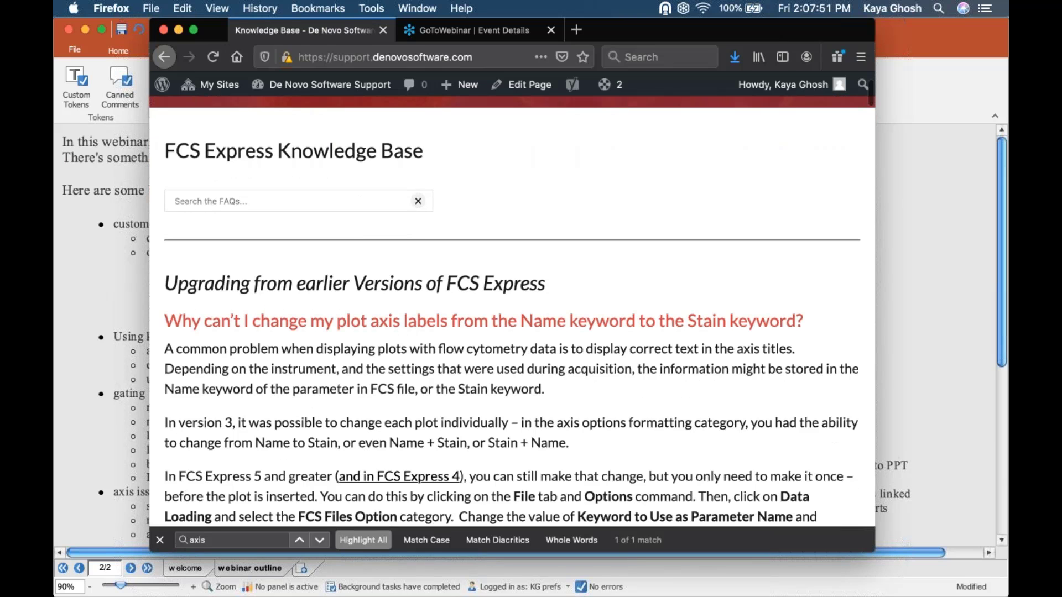
- Read through the remaining FAQ answers, then return to the FCS Express layout
scroll(512, 314, "down", 4)
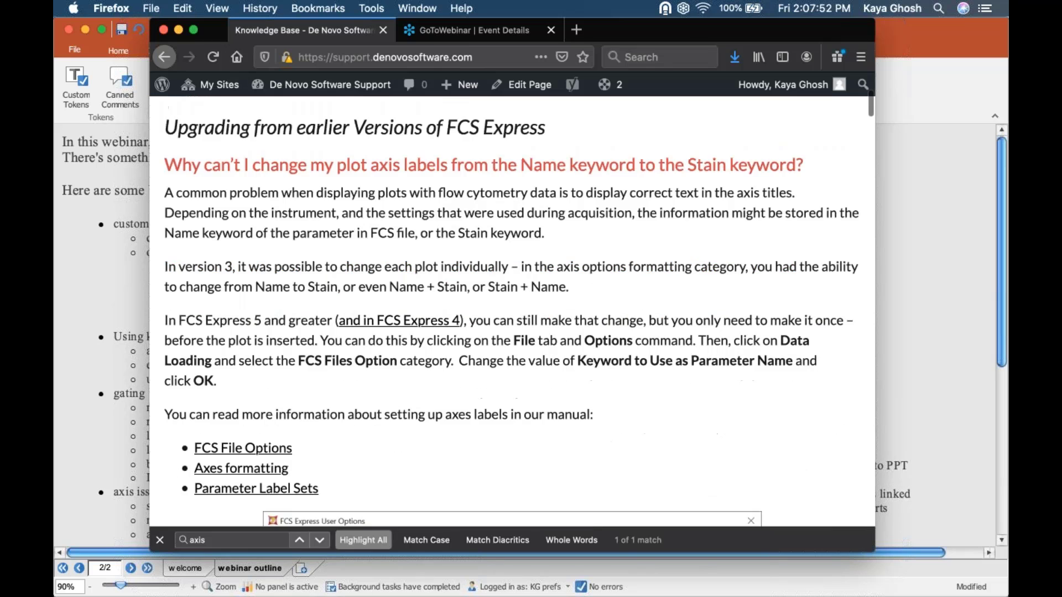
scroll(512, 312, "down", 8)
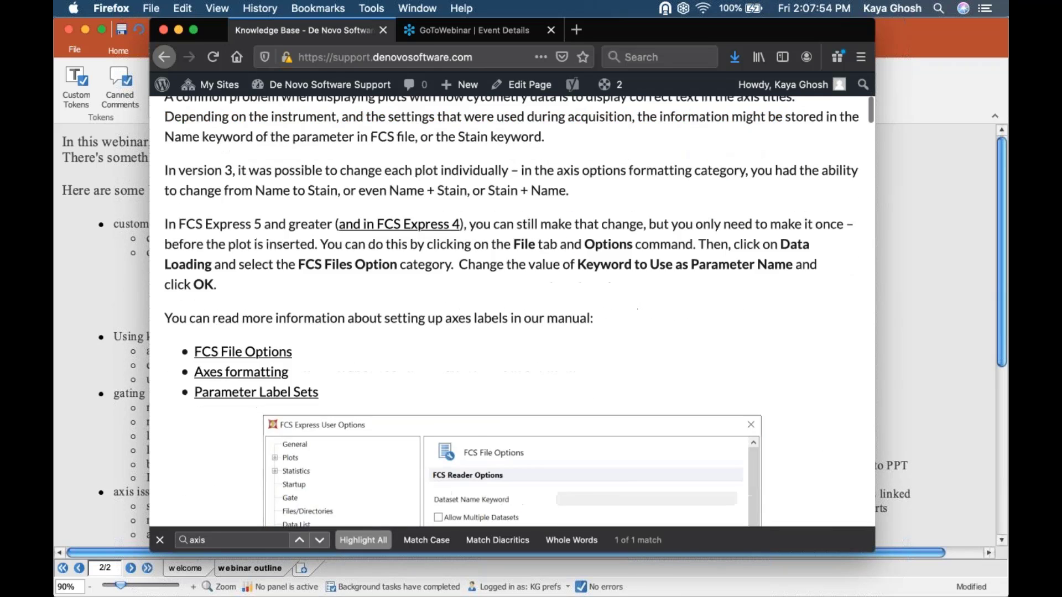
scroll(511, 312, "down", 10)
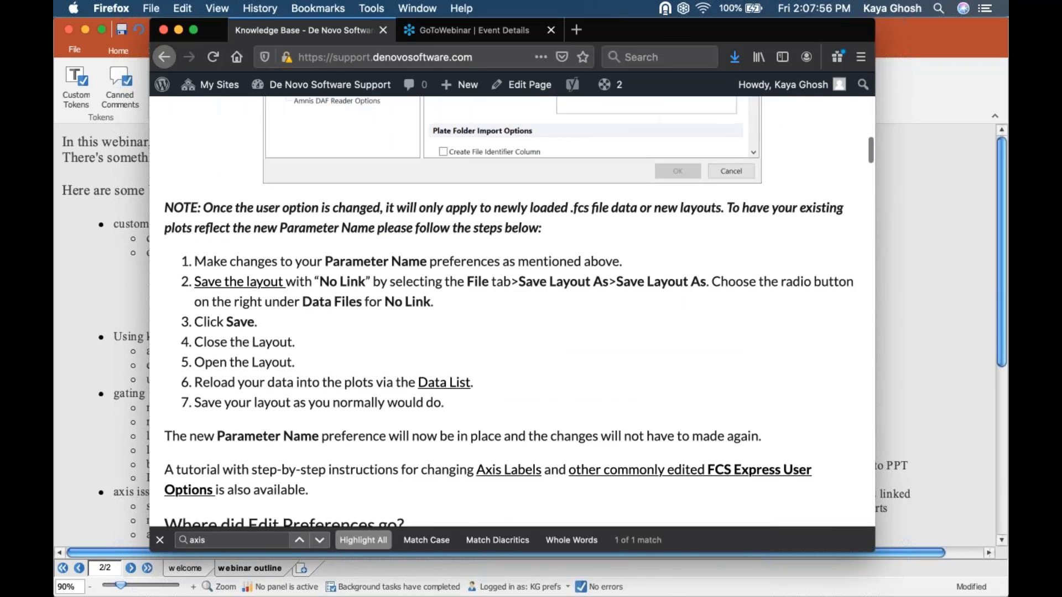
scroll(511, 311, "down", 1)
scroll(512, 311, "down", 3)
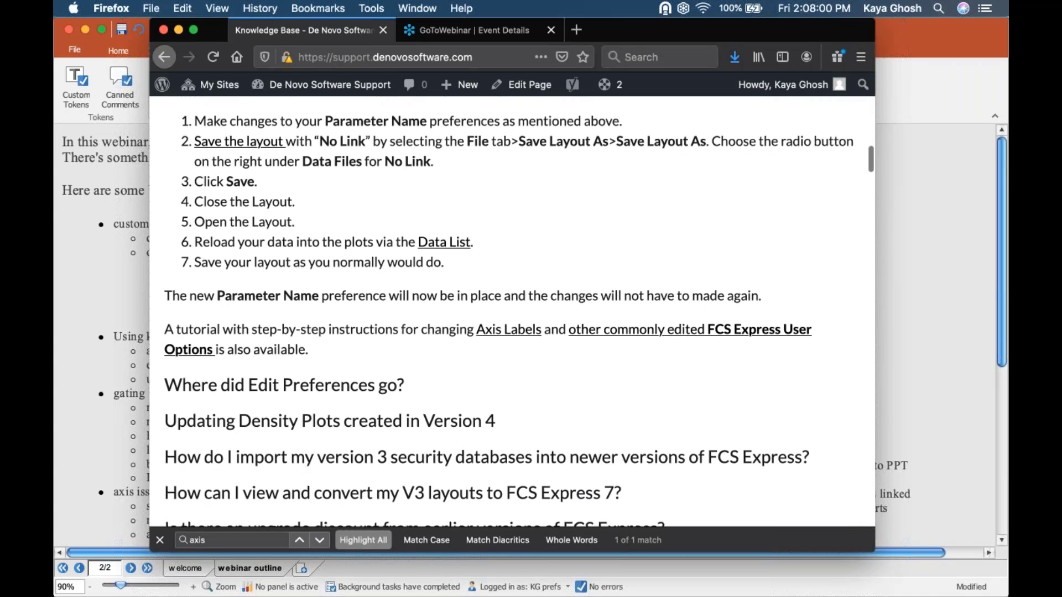
scroll(511, 311, "up", 3)
scroll(511, 312, "up", 15)
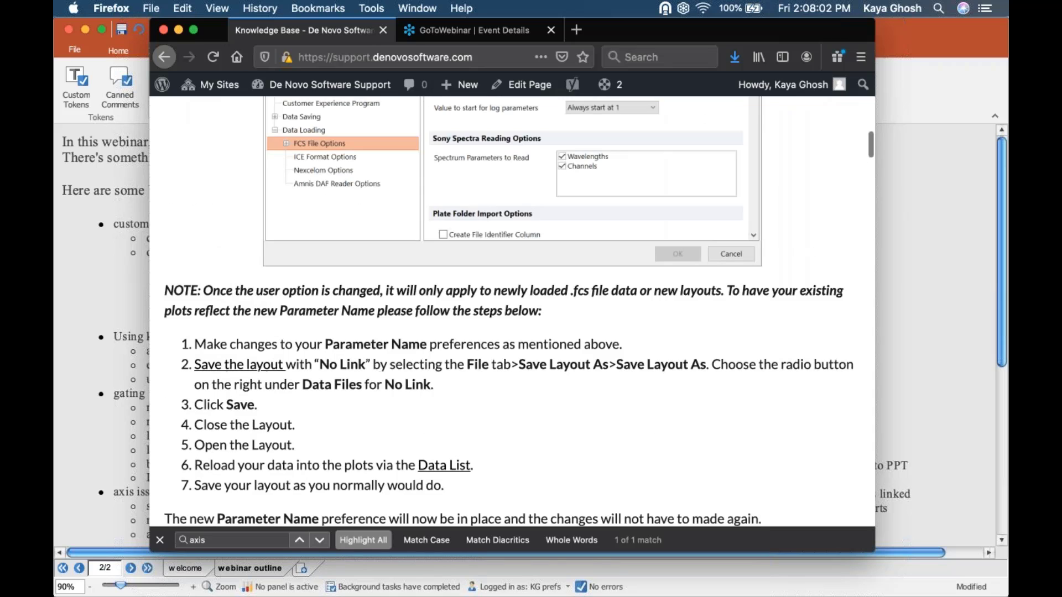
scroll(350, 416, "up", 1)
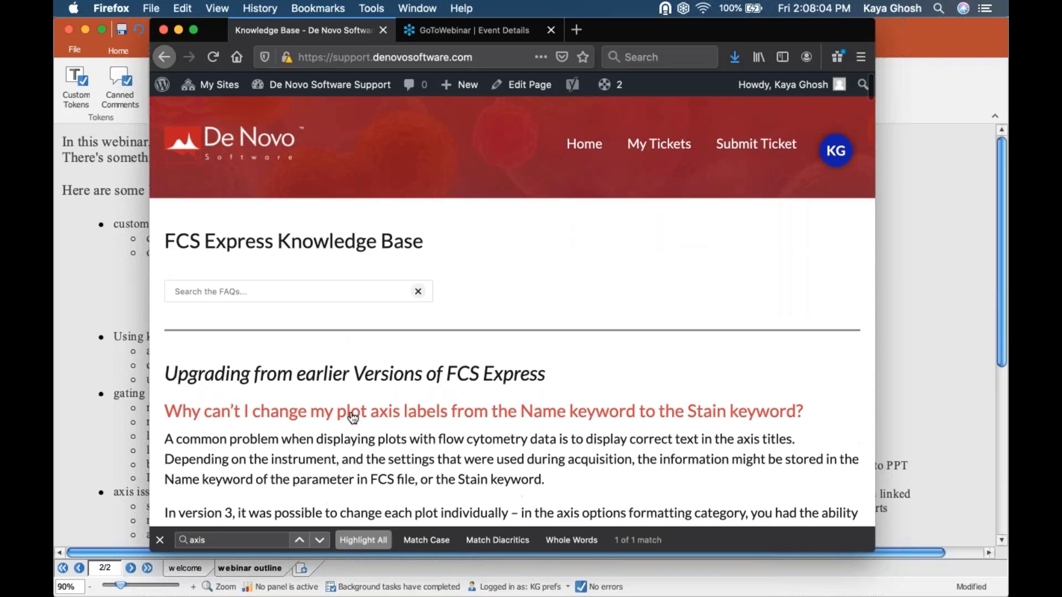
left_click(417, 291)
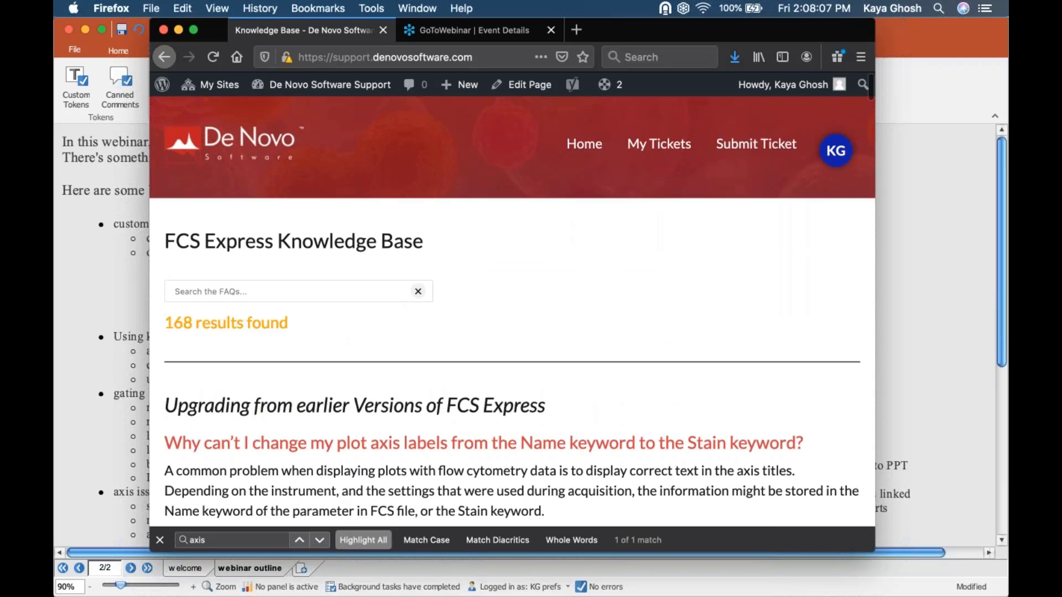
scroll(369, 399, "down", 10)
scroll(512, 312, "down", 20)
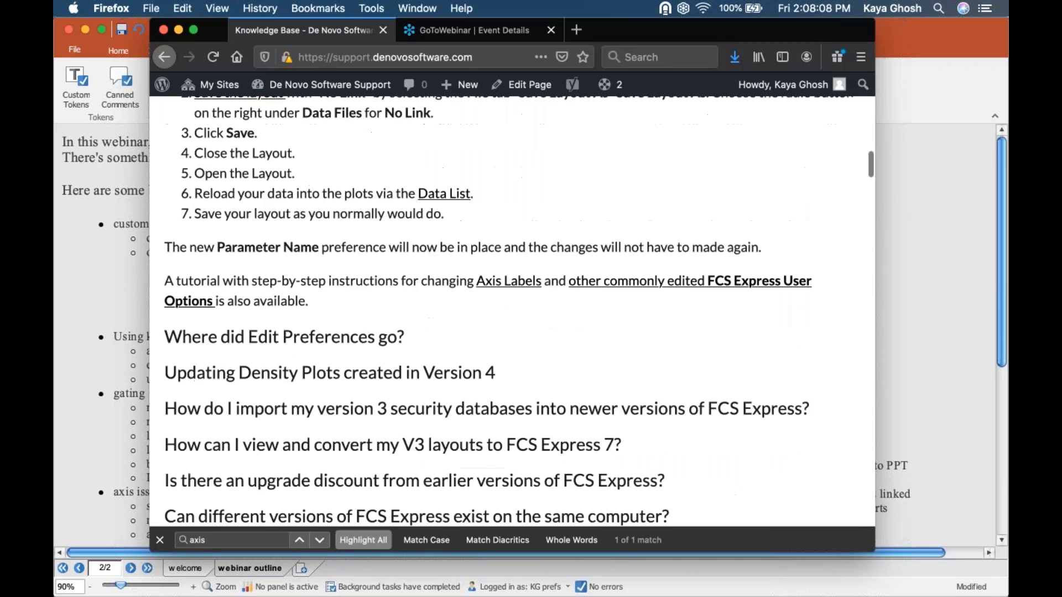
scroll(512, 311, "down", 20)
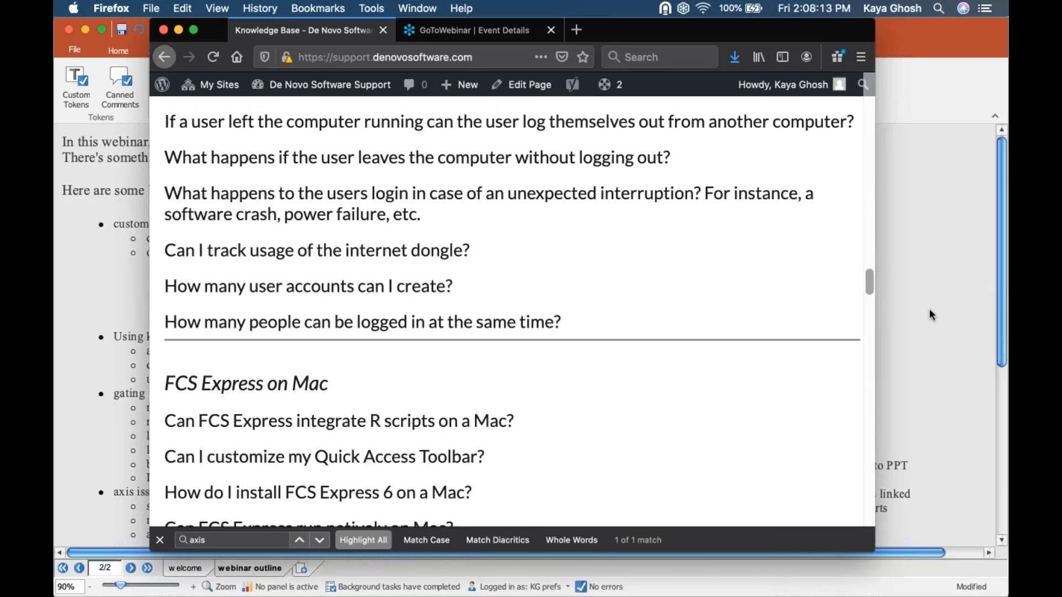
left_click(929, 309)
- Place the cursor after 'users alike.' in the intro text box, leaving font size at 16
left_click(515, 153)
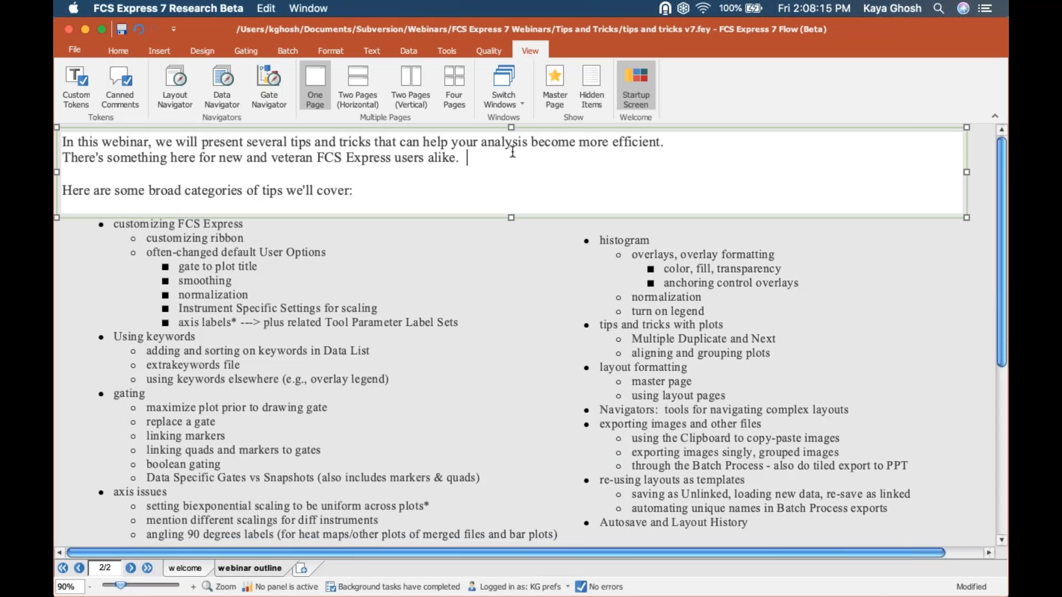
left_click(370, 49)
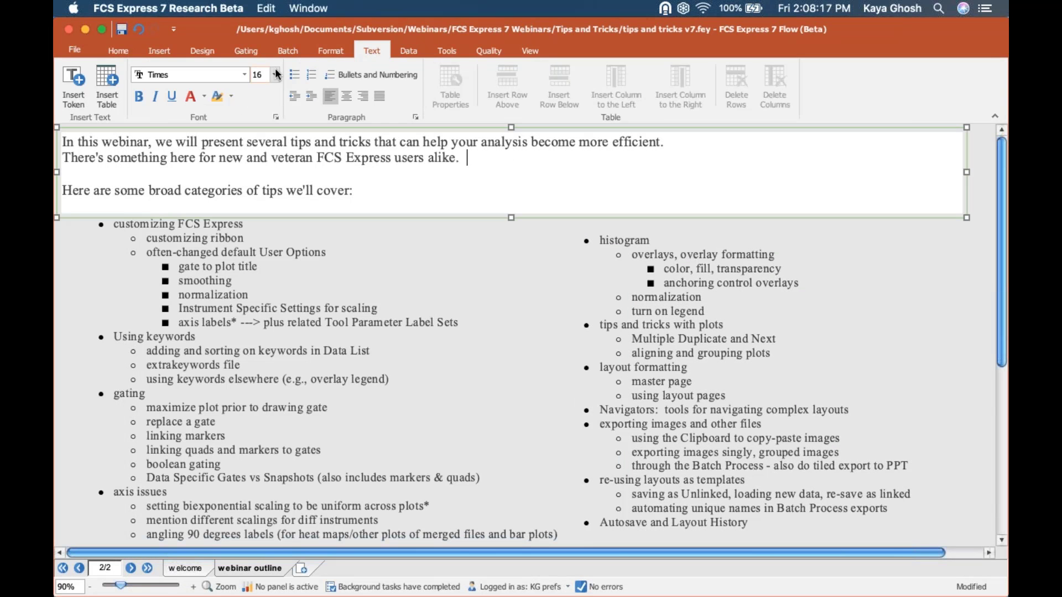
left_click(275, 76)
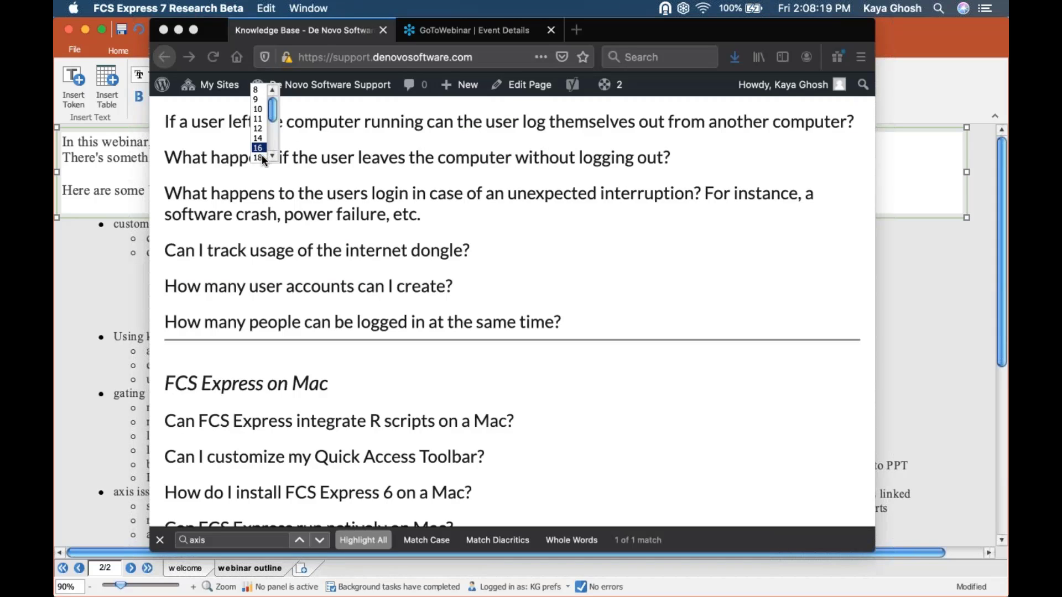
left_click(272, 157)
left_click(271, 156)
left_click(272, 157)
left_click(271, 157)
left_click(259, 155)
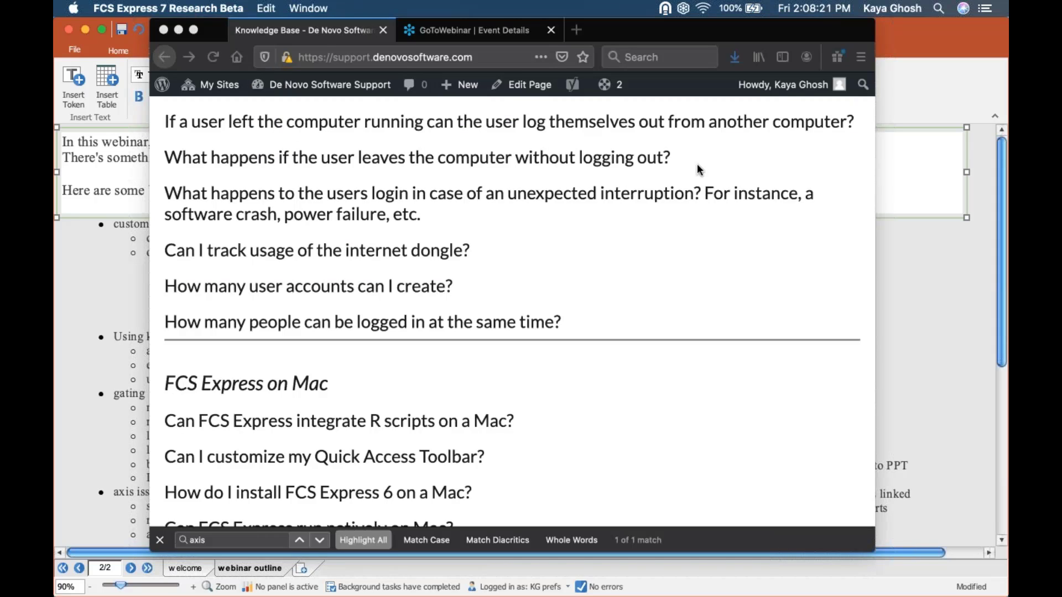
- Type the De Novo support e-mail address there and enlarge it to size 26
left_click(179, 31)
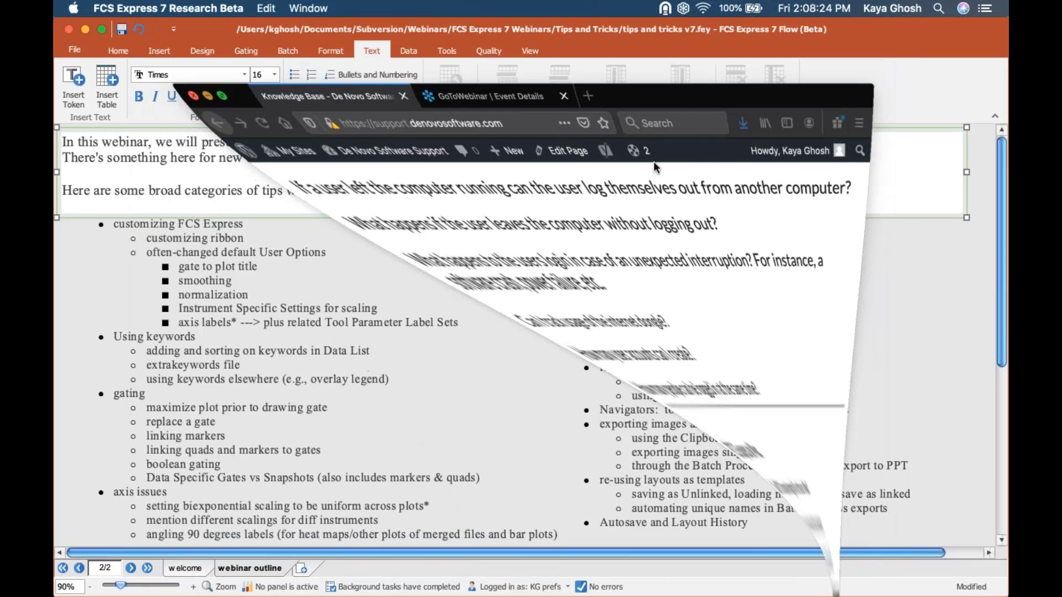
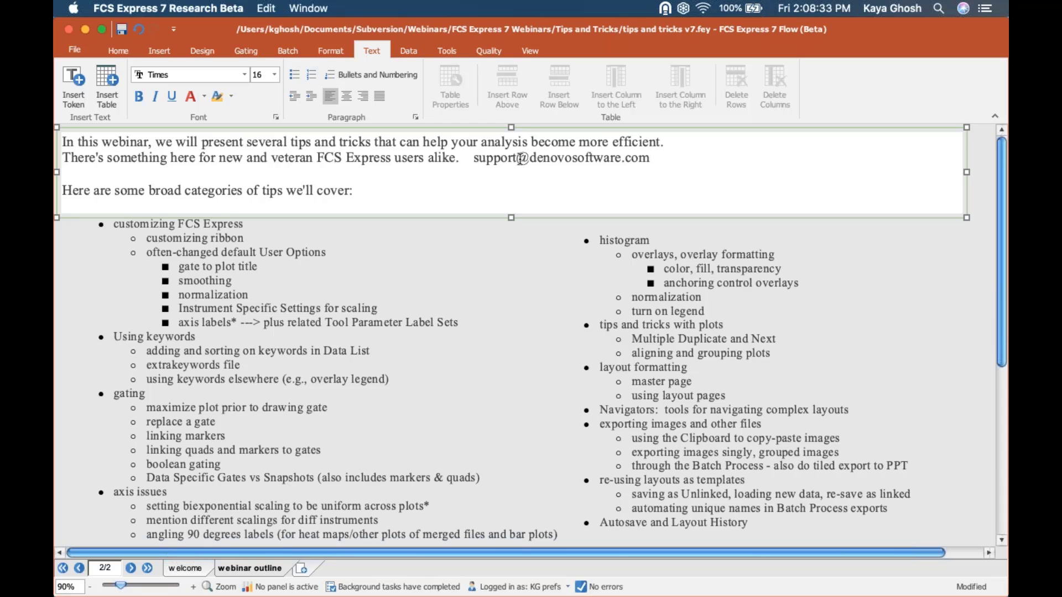
left_click_drag(471, 159, 652, 158)
left_click(275, 74)
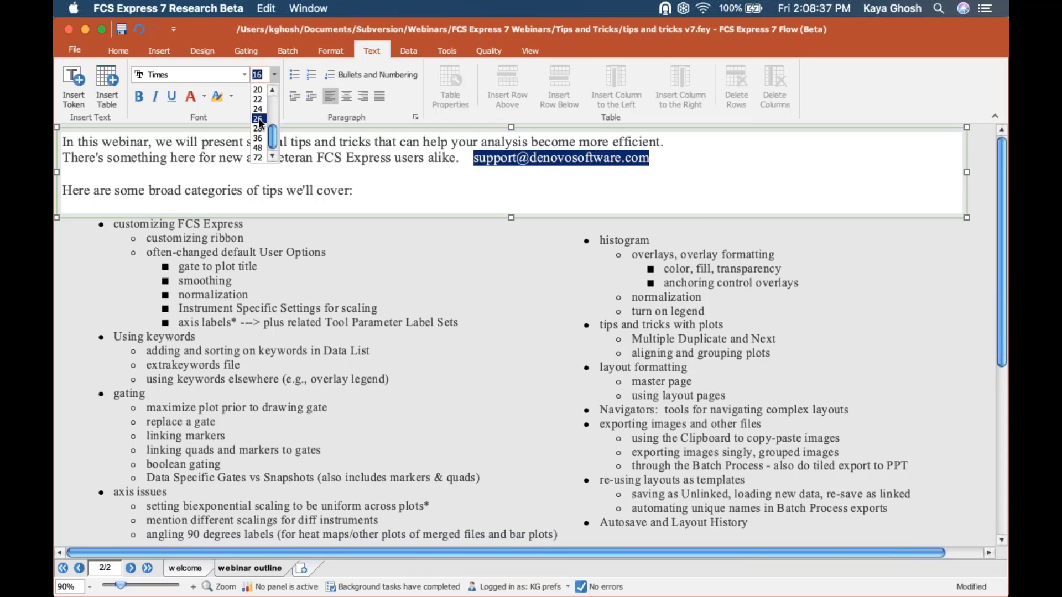
left_click(257, 119)
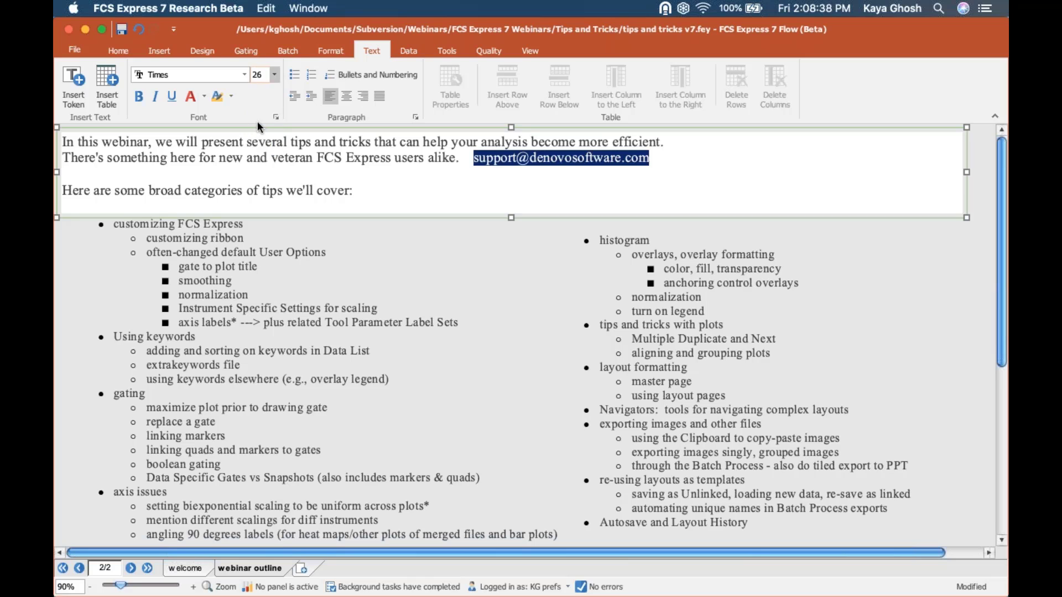
left_click(969, 289)
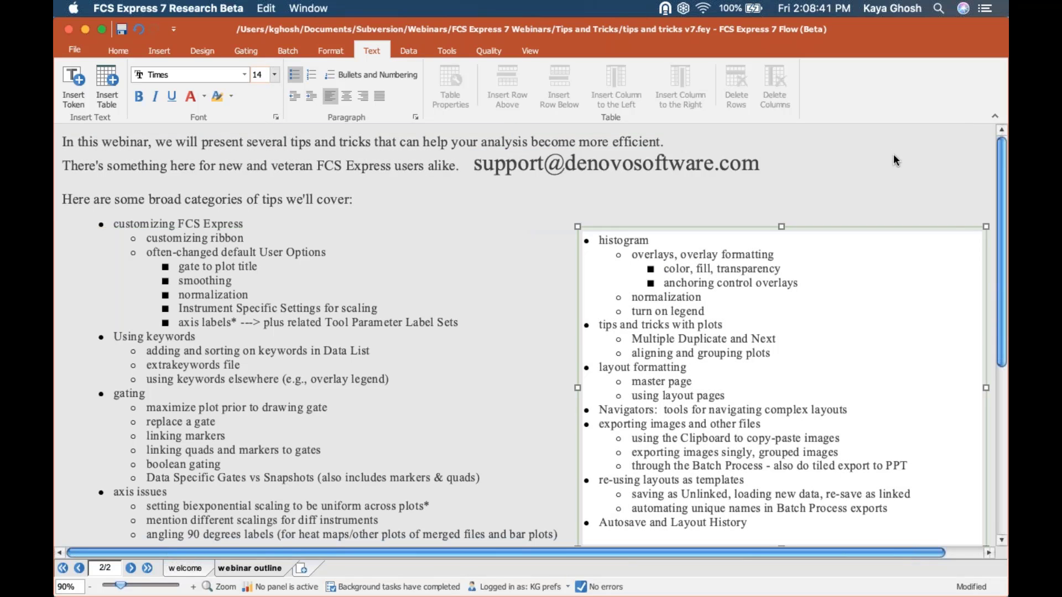
left_click(760, 164)
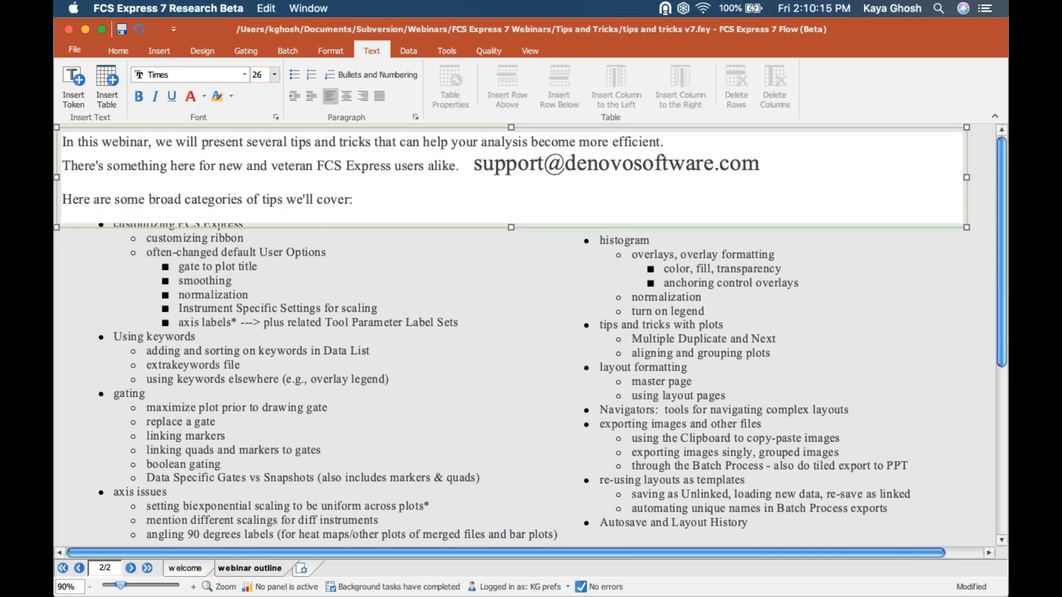
left_click(541, 590)
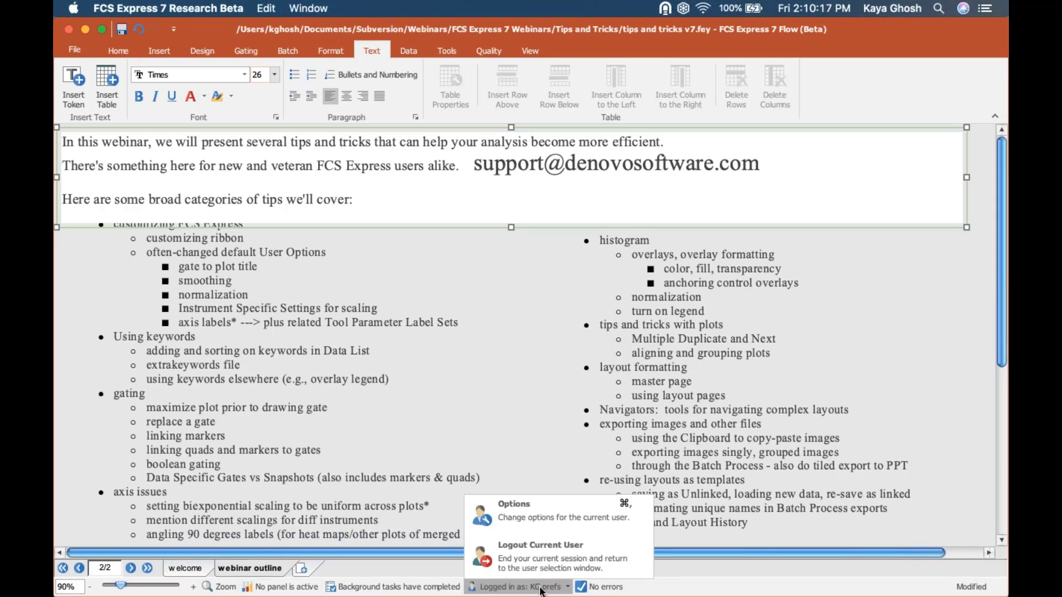
left_click(519, 512)
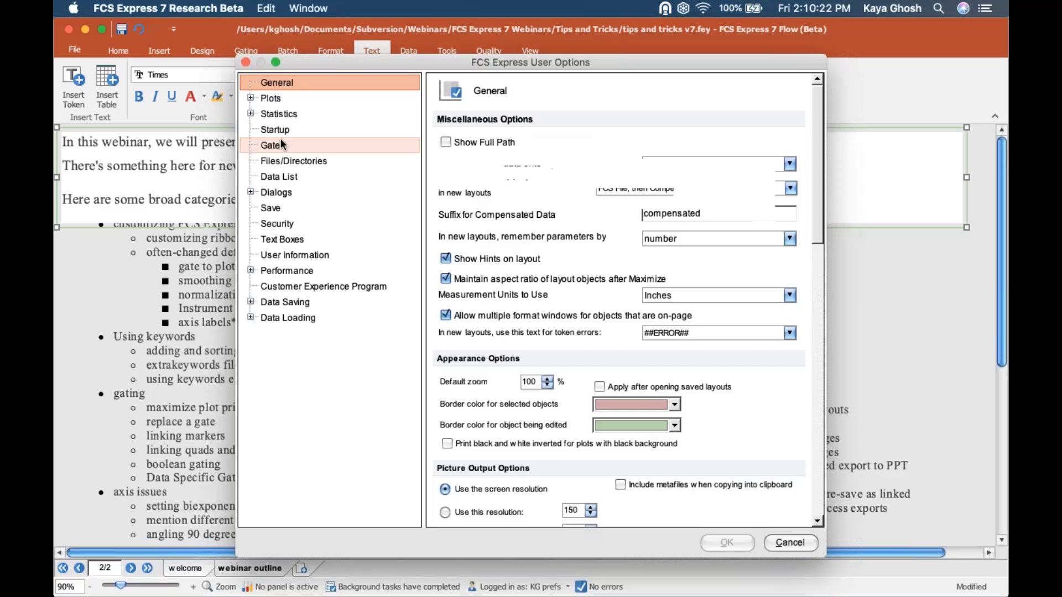
left_click(281, 145)
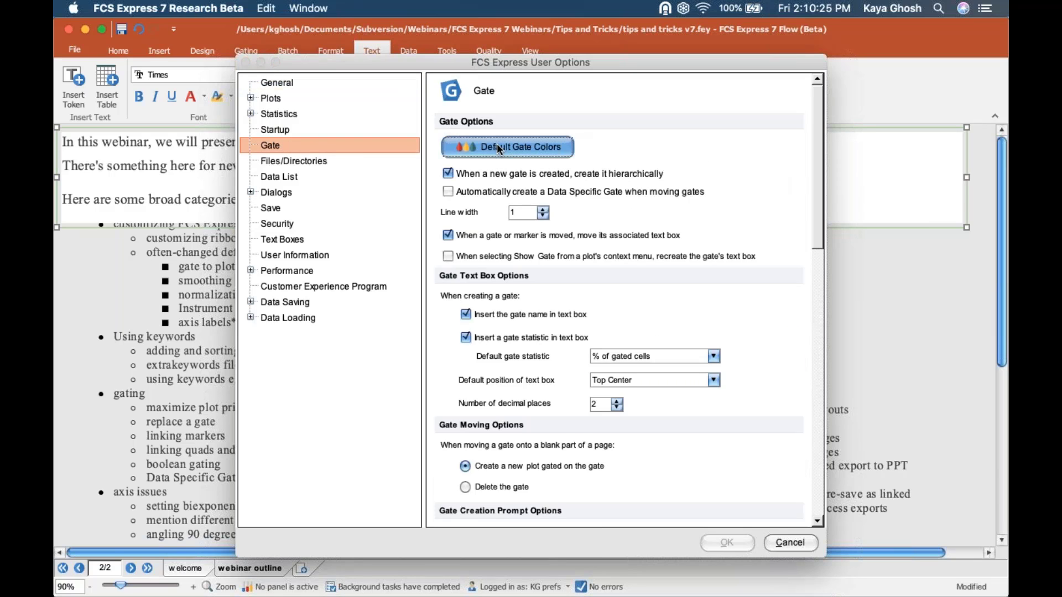
left_click(496, 148)
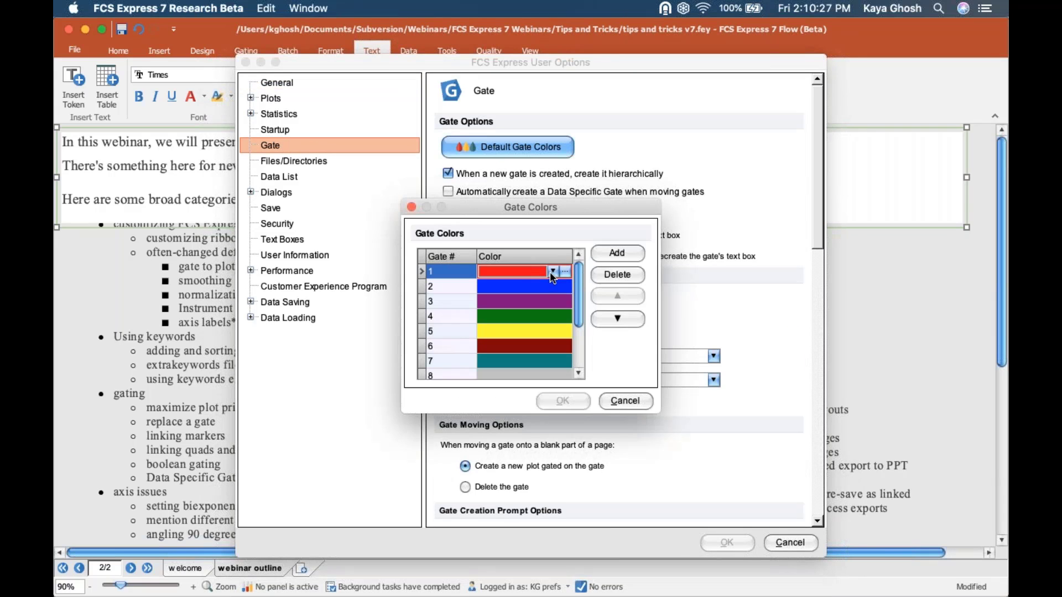
left_click(551, 271)
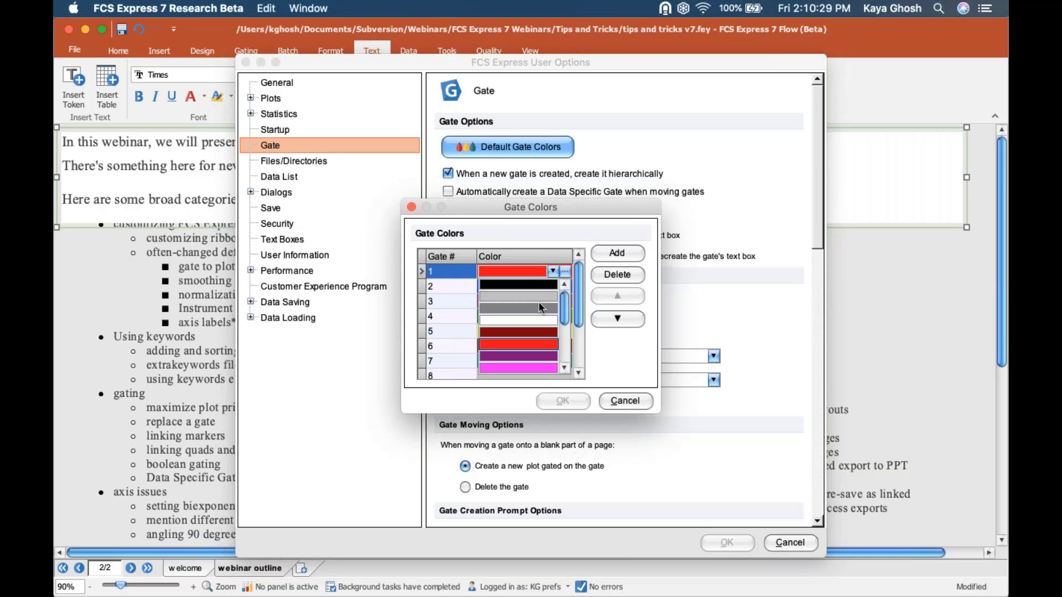
left_click(620, 354)
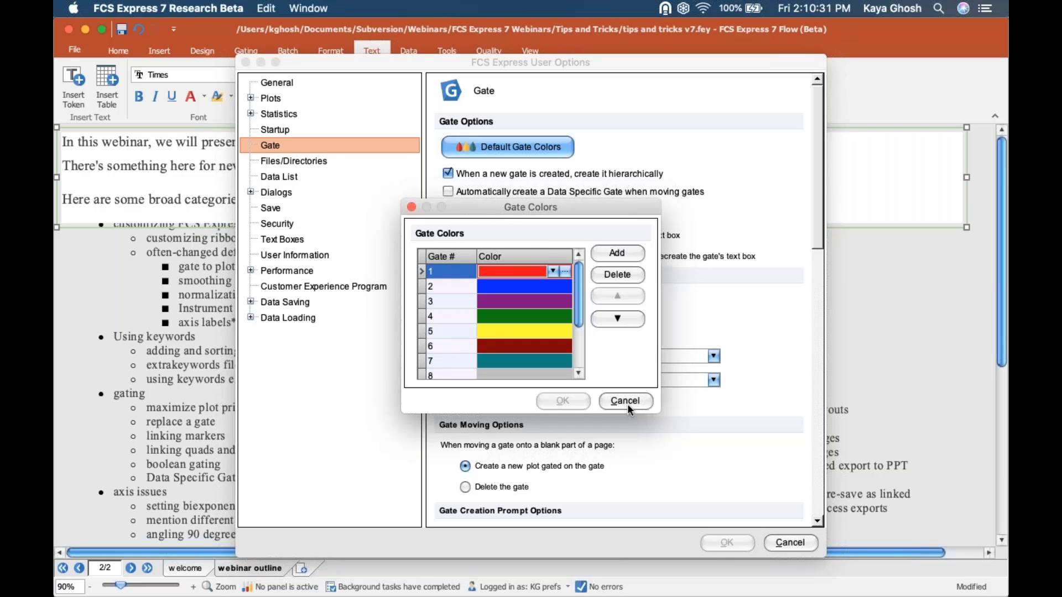
left_click(627, 402)
left_click(788, 541)
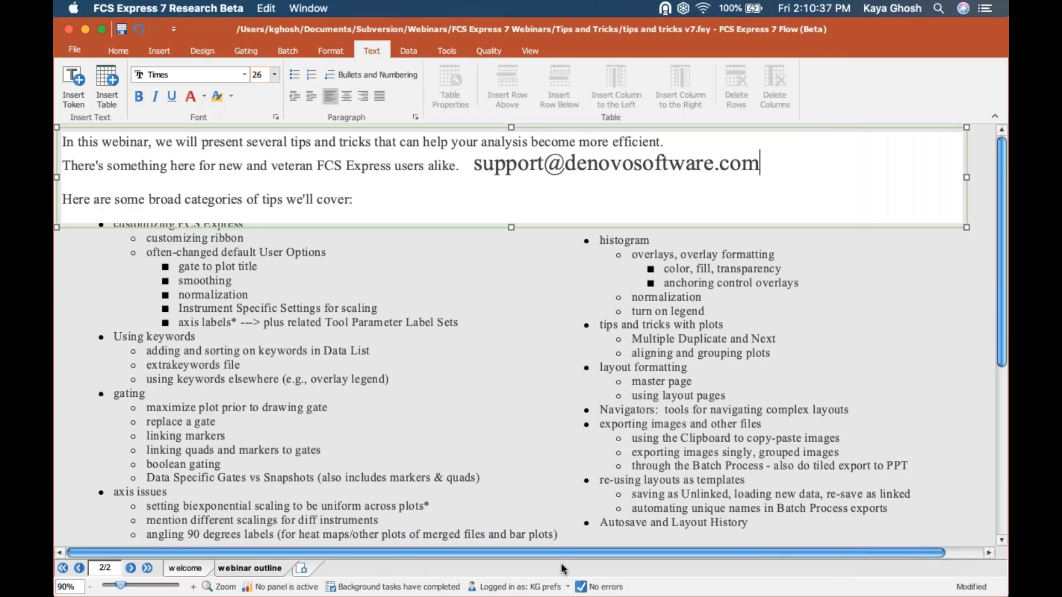
- Open User Options at Plots > Axes Options and review the axis title font settings unchanged
left_click(517, 587)
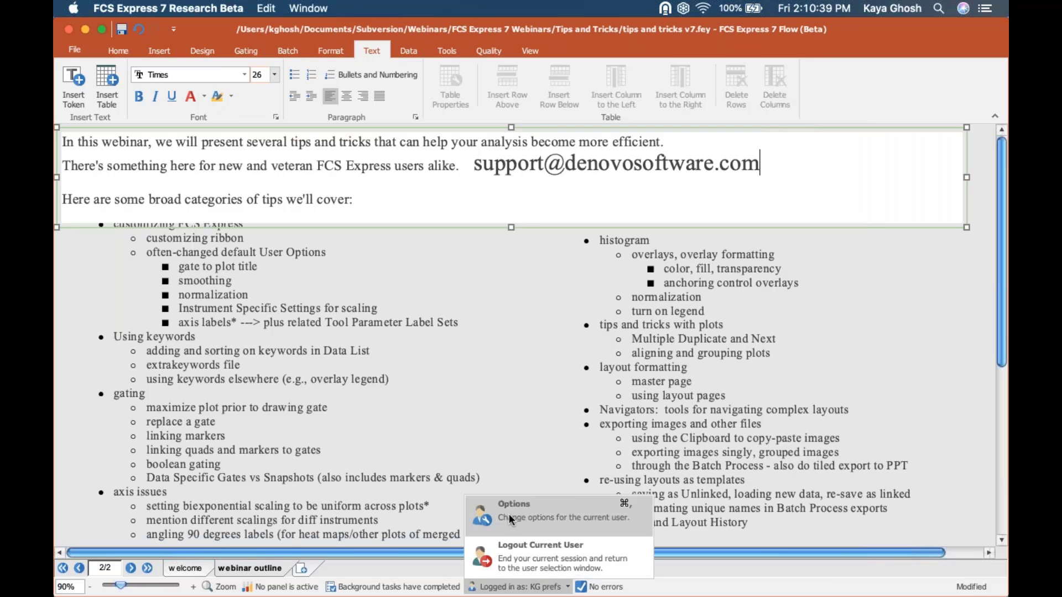
left_click(509, 513)
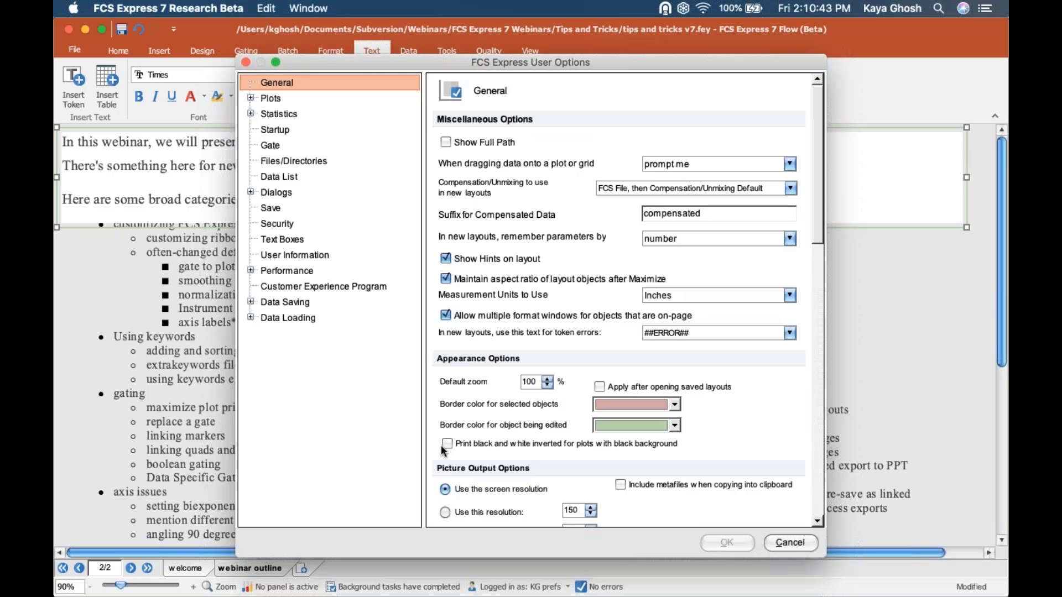
left_click(251, 98)
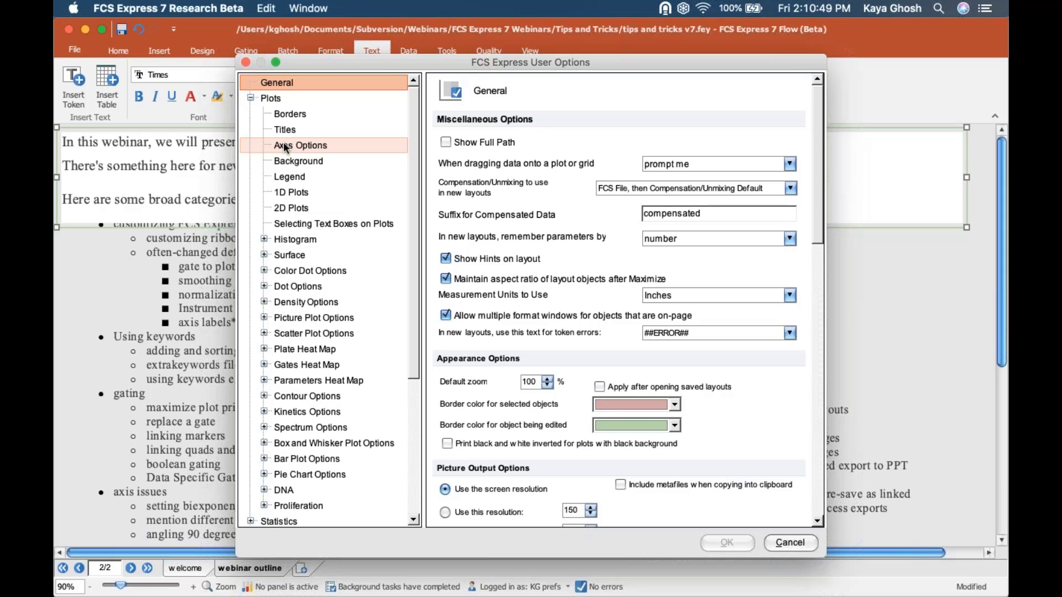
left_click(285, 144)
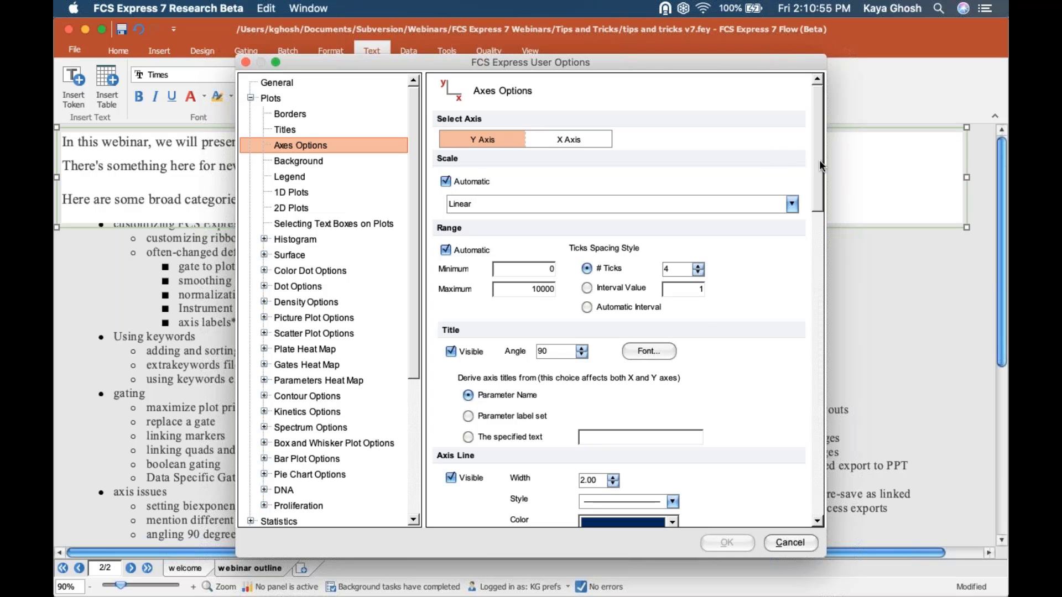
left_click_drag(817, 158, 629, 195)
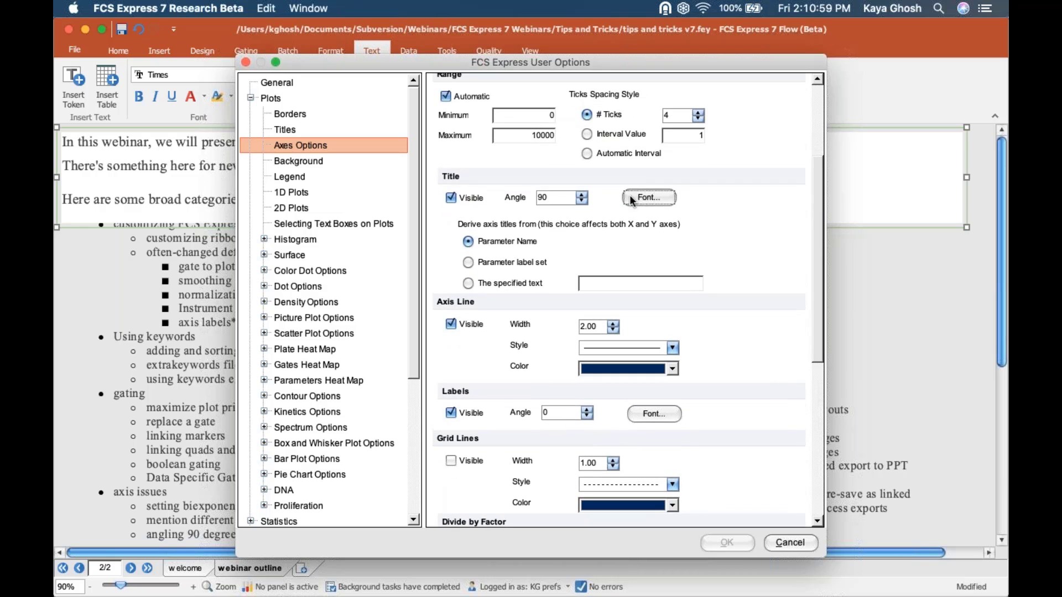
left_click(629, 195)
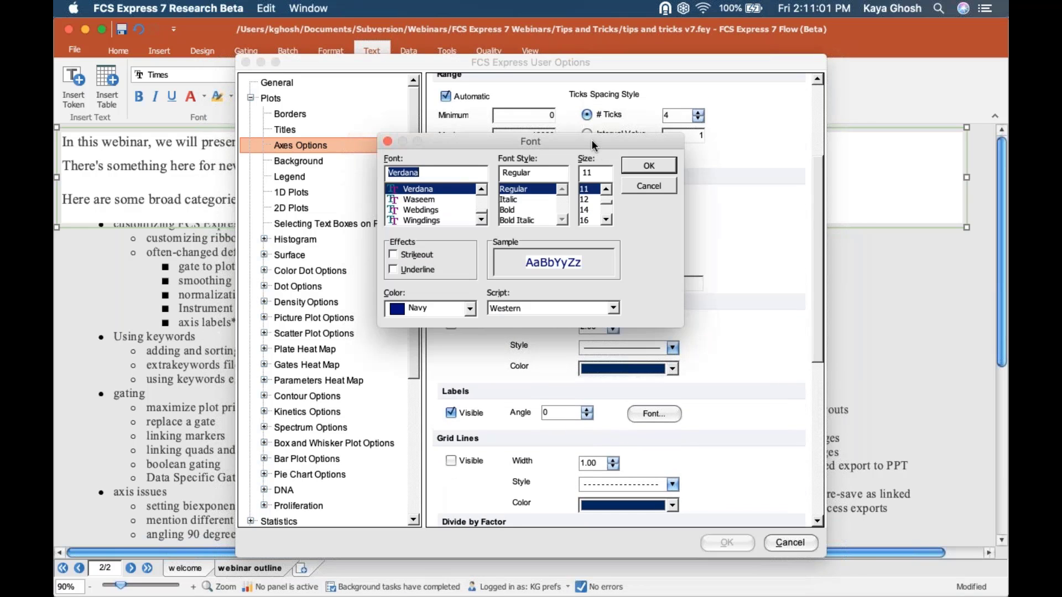
left_click_drag(591, 139, 590, 197)
left_click(636, 239)
- Review the axis label font sizes and colours, keeping Navy, and close without changes
left_click(664, 412)
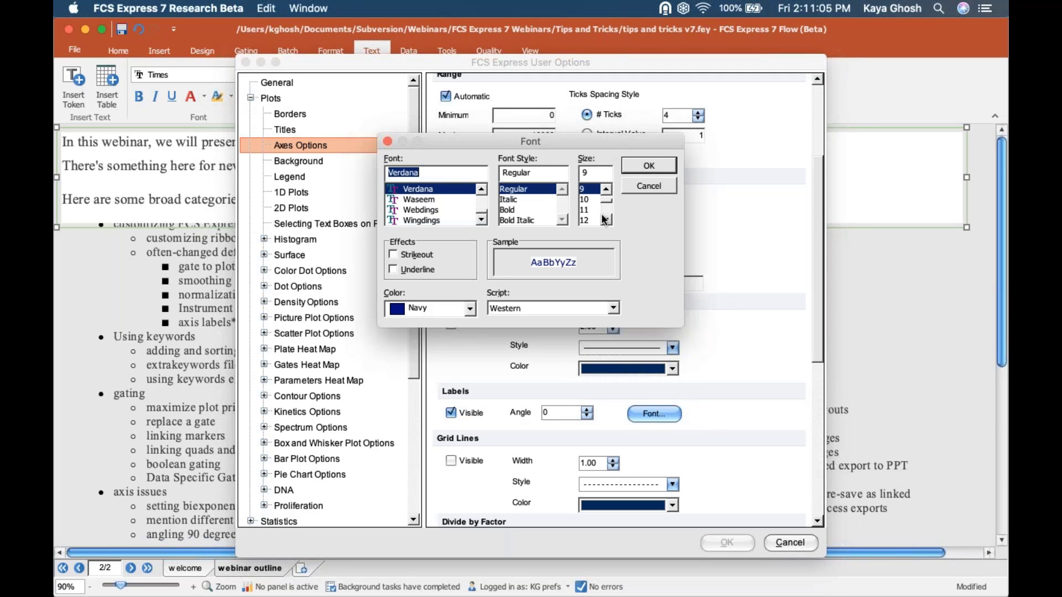
left_click(604, 218)
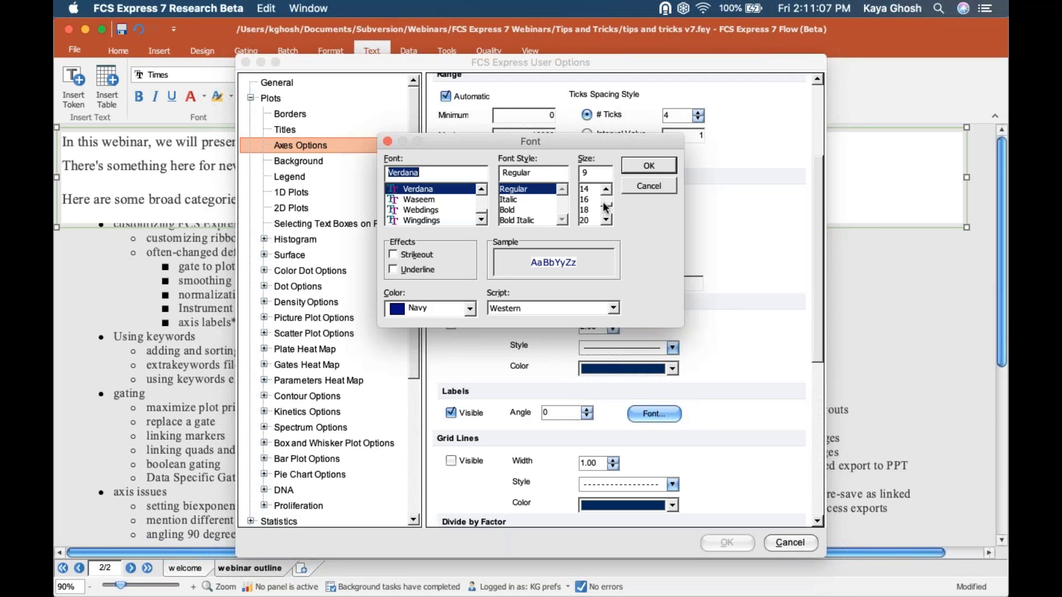
left_click_drag(603, 205, 602, 196)
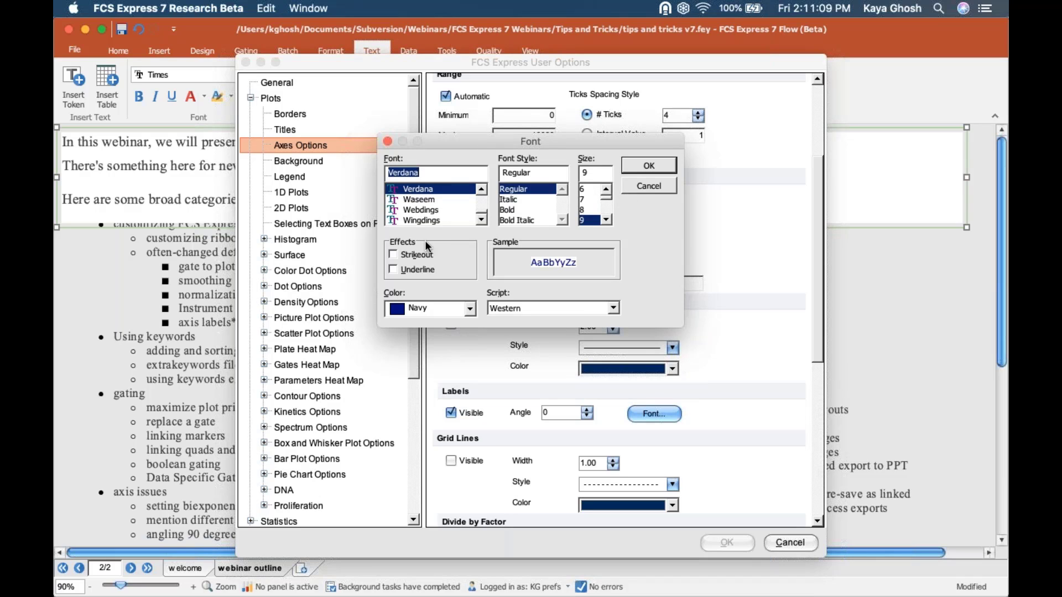
left_click(436, 308)
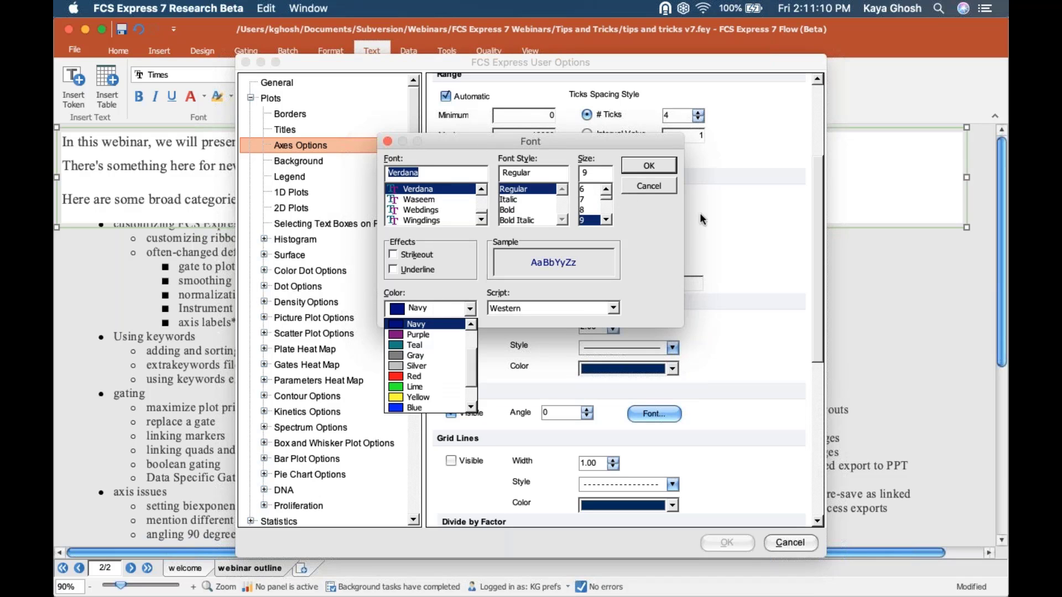
left_click(652, 181)
left_click(652, 181)
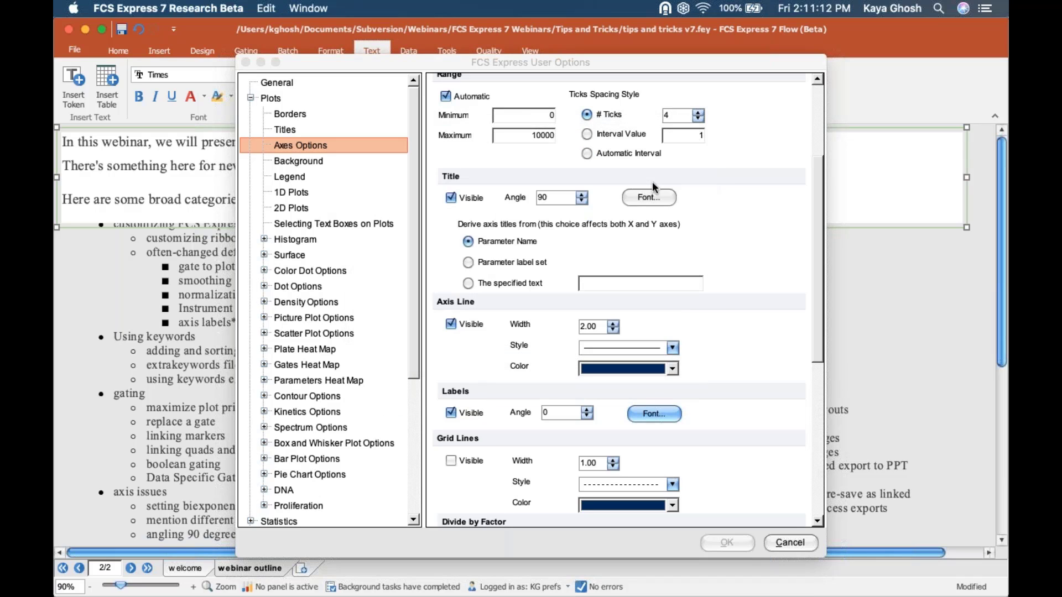
- Show the Plots > Borders defaults, keeping the solid line style at width 1.00
left_click(284, 115)
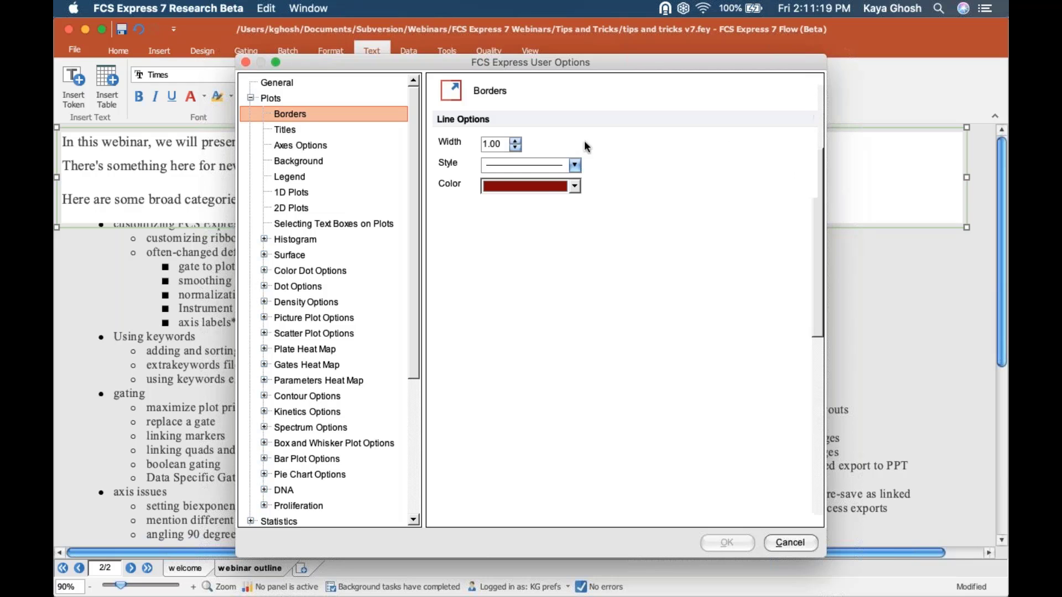
left_click(540, 163)
left_click(546, 188)
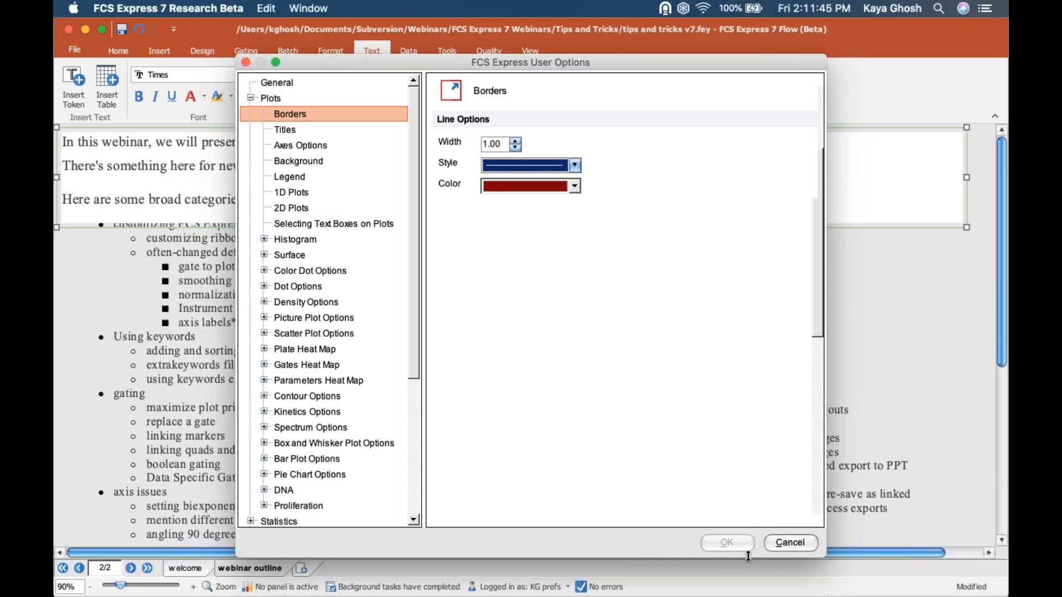
- Cancel User Options, return to Firefox's Knowledge Base page, and go to the De Novo home page
left_click(775, 545)
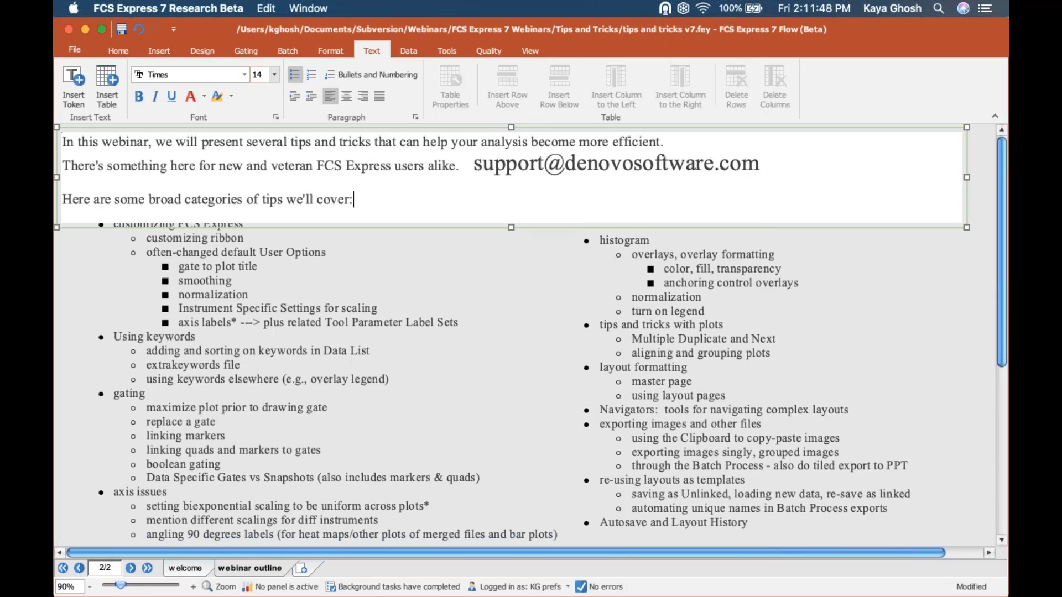
left_click(608, 548)
mouse_move(410, 592)
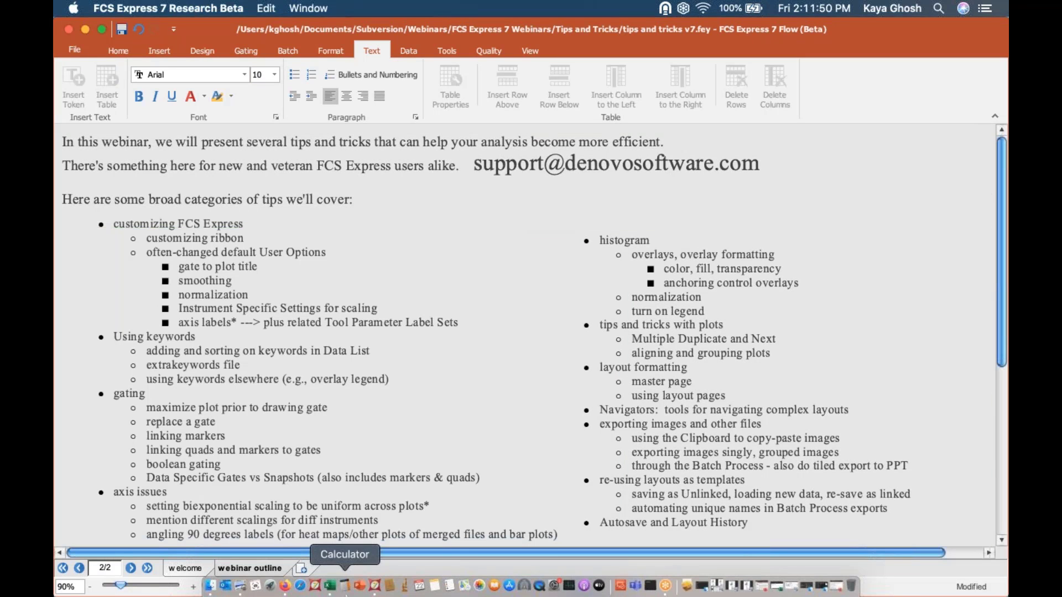
left_click(285, 587)
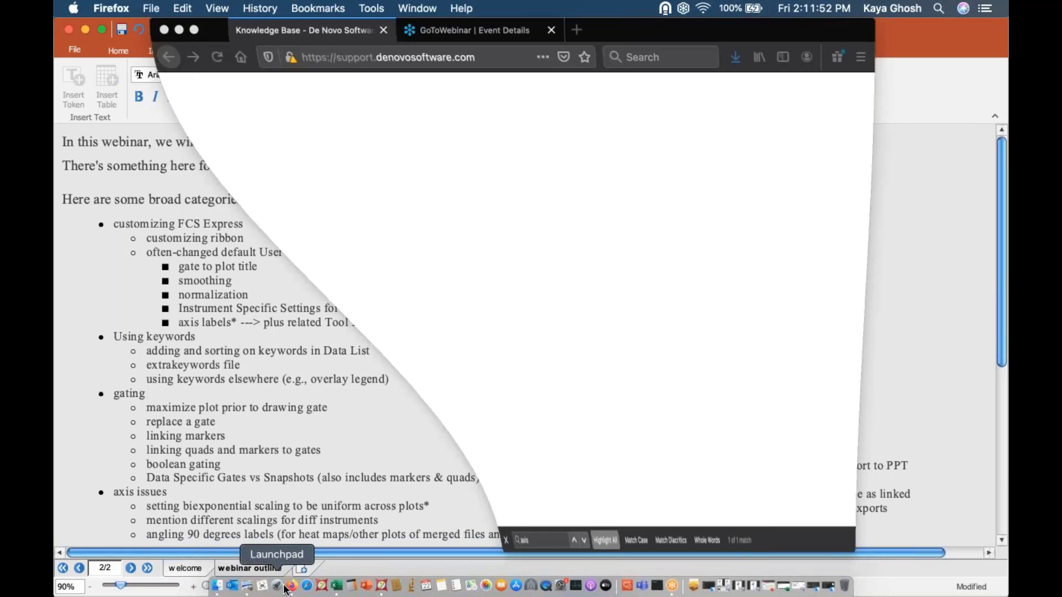
scroll(512, 309, "up", 20)
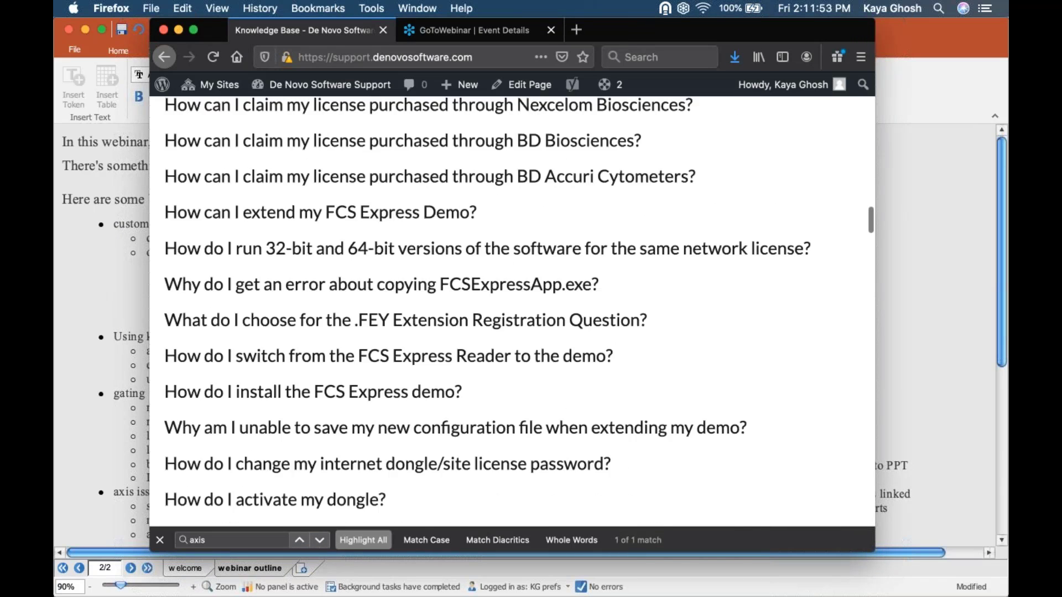
scroll(249, 143, "up", 3)
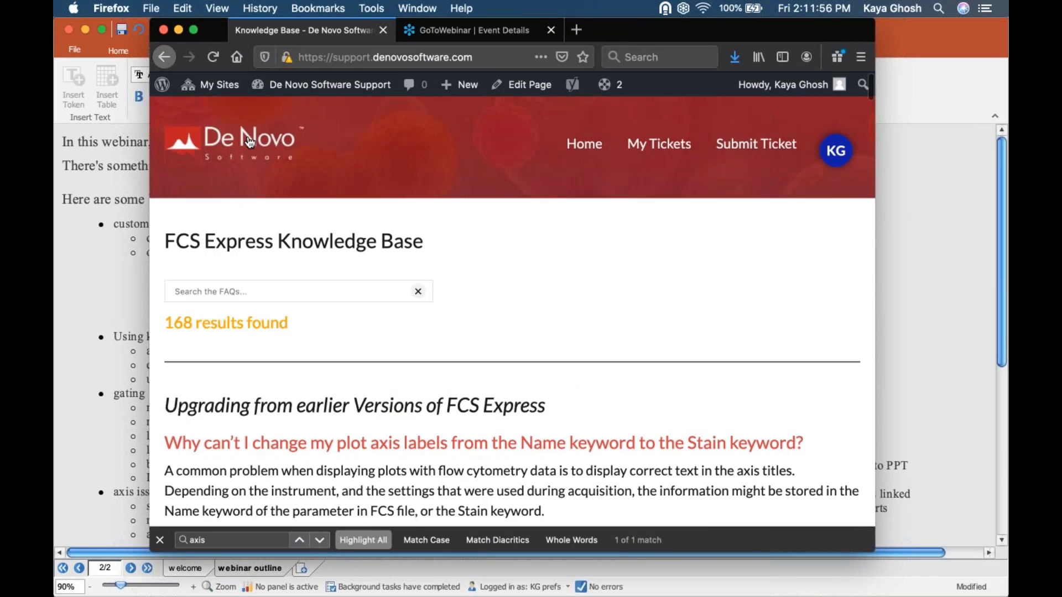
left_click(250, 142)
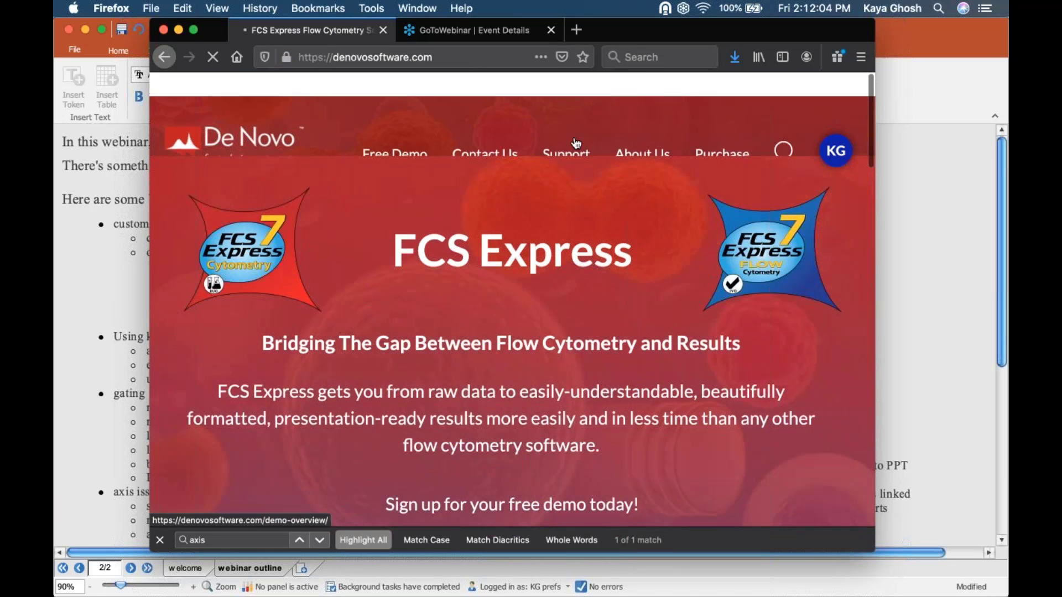
- Shift and enlarge the Firefox window, then open the FCS Express 7 Free Demo page
left_click_drag(704, 32, 692, 32)
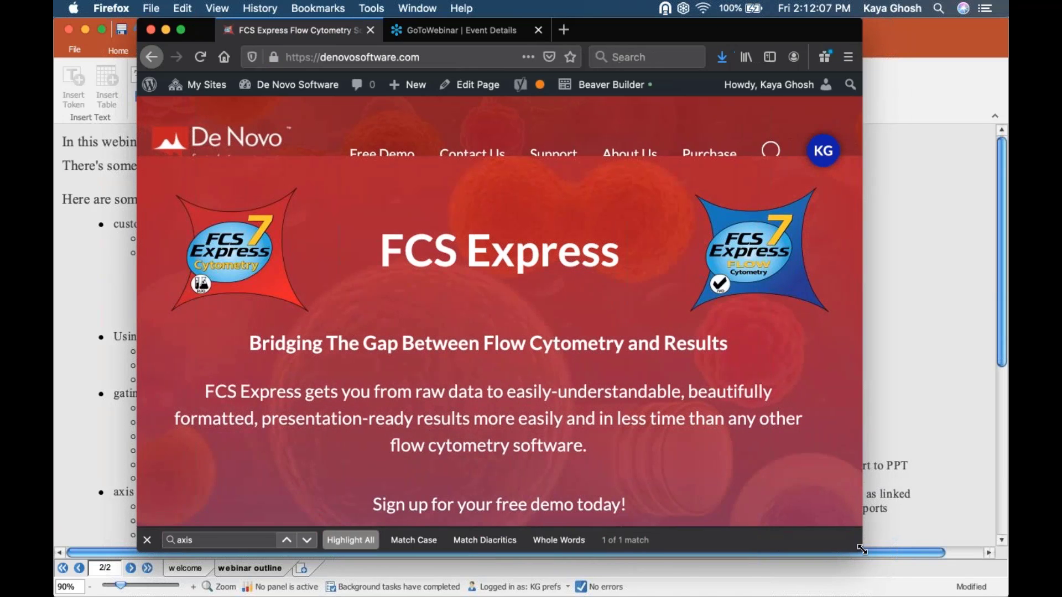
left_click_drag(931, 588, 932, 590)
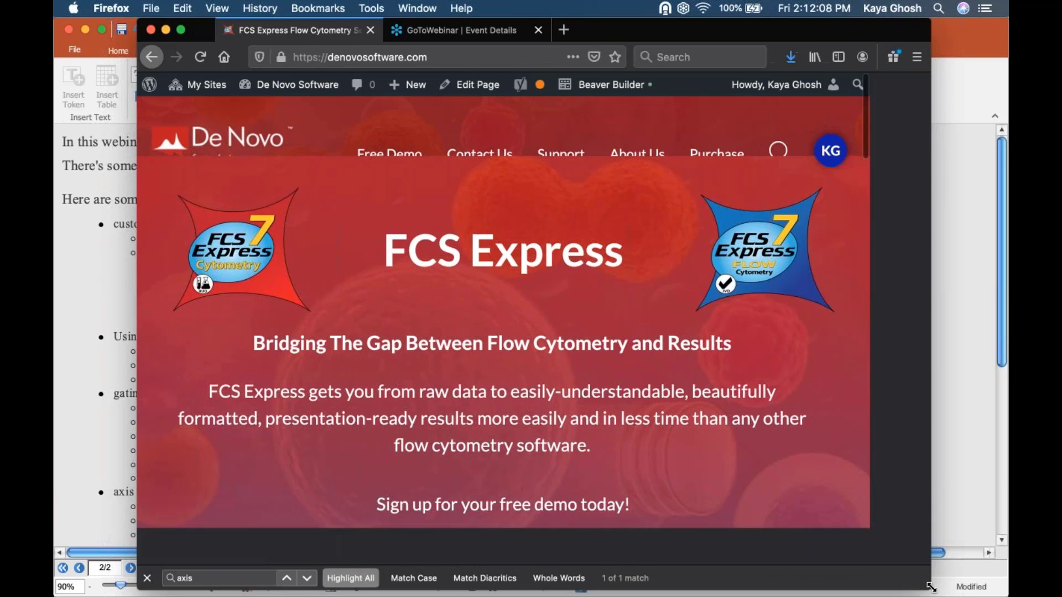
left_click(450, 158)
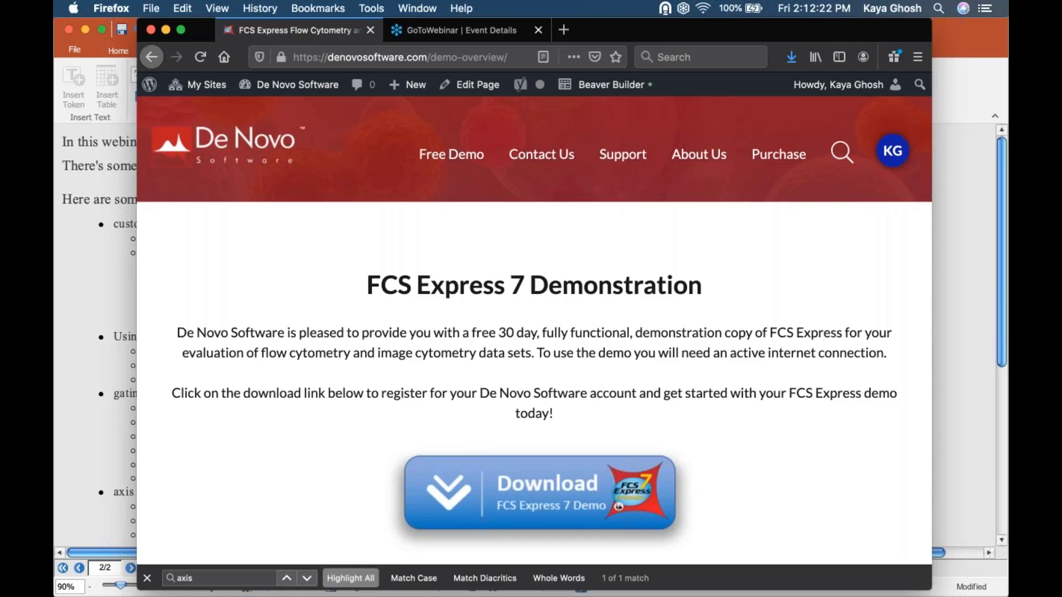
- Scroll through the demo page, then switch to the 'Sorting in the Data List' manual window
scroll(534, 329, "down", 8)
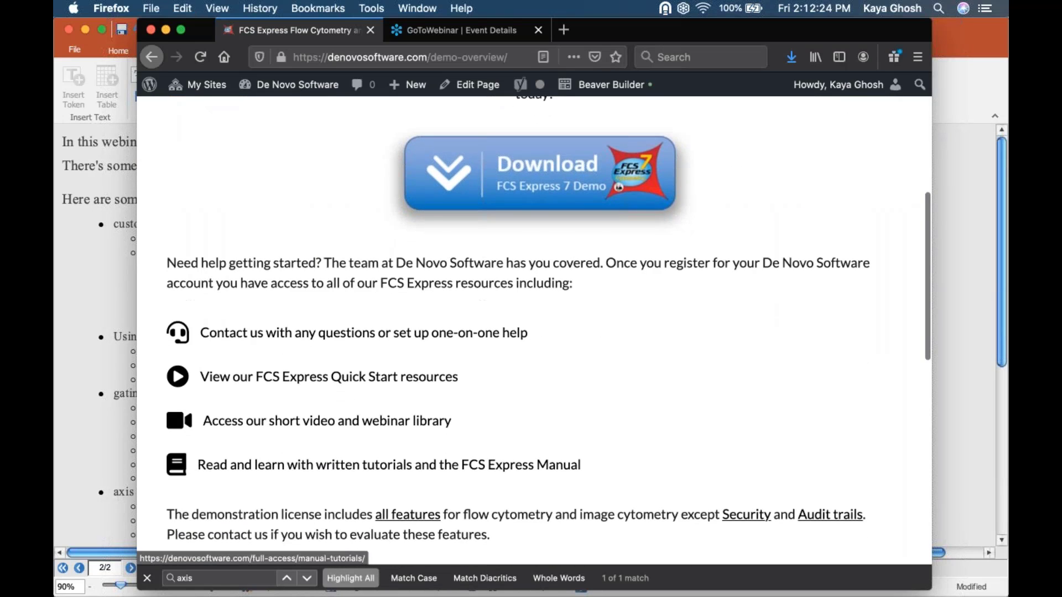
scroll(534, 328, "down", 3)
scroll(534, 329, "up", 1)
scroll(540, 492, "up", 9)
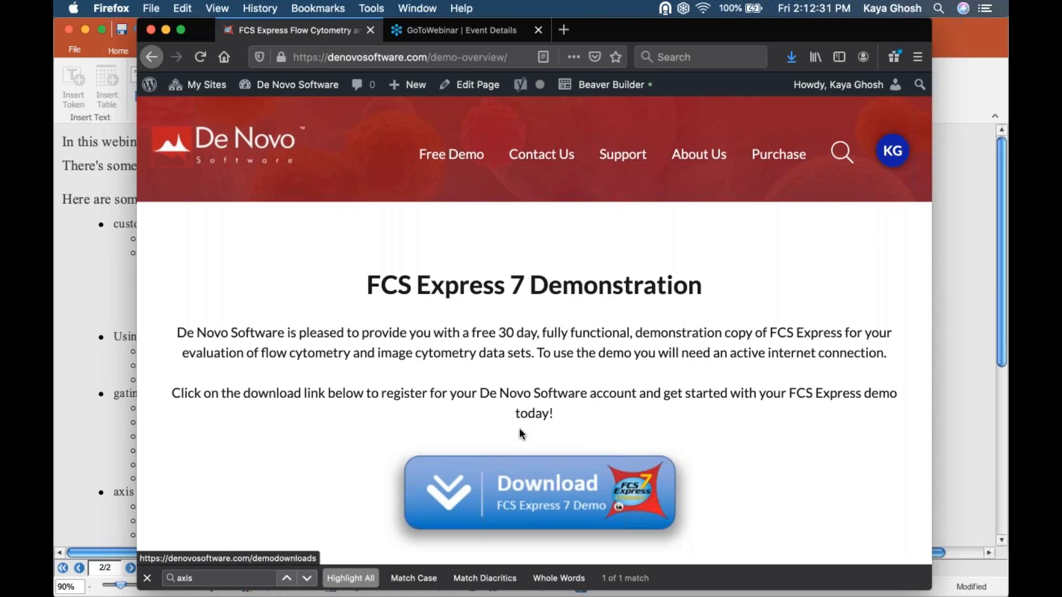
scroll(522, 340, "down", 3)
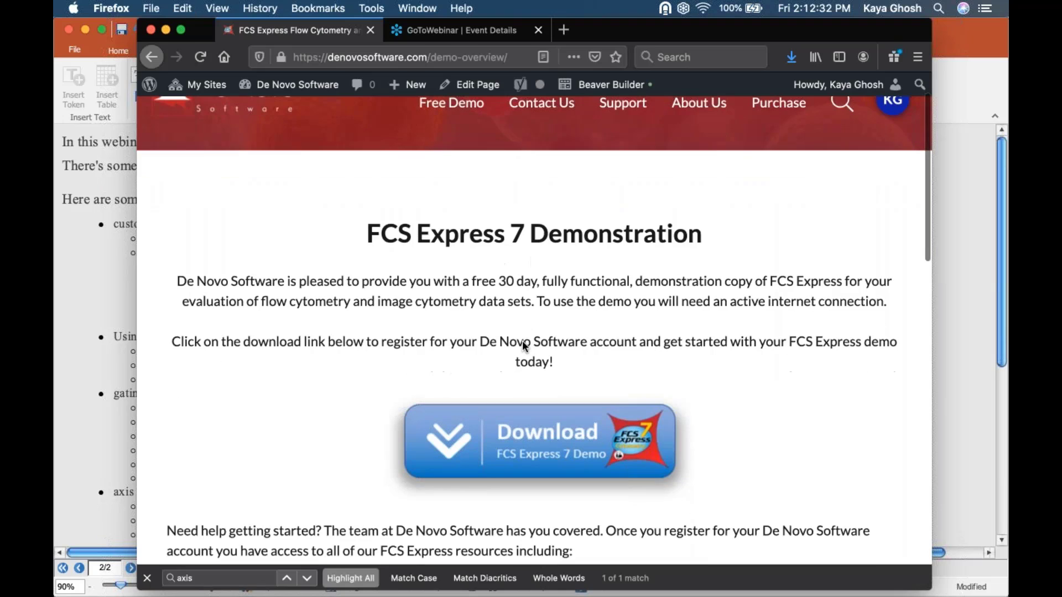
left_click(417, 7)
left_click(432, 76)
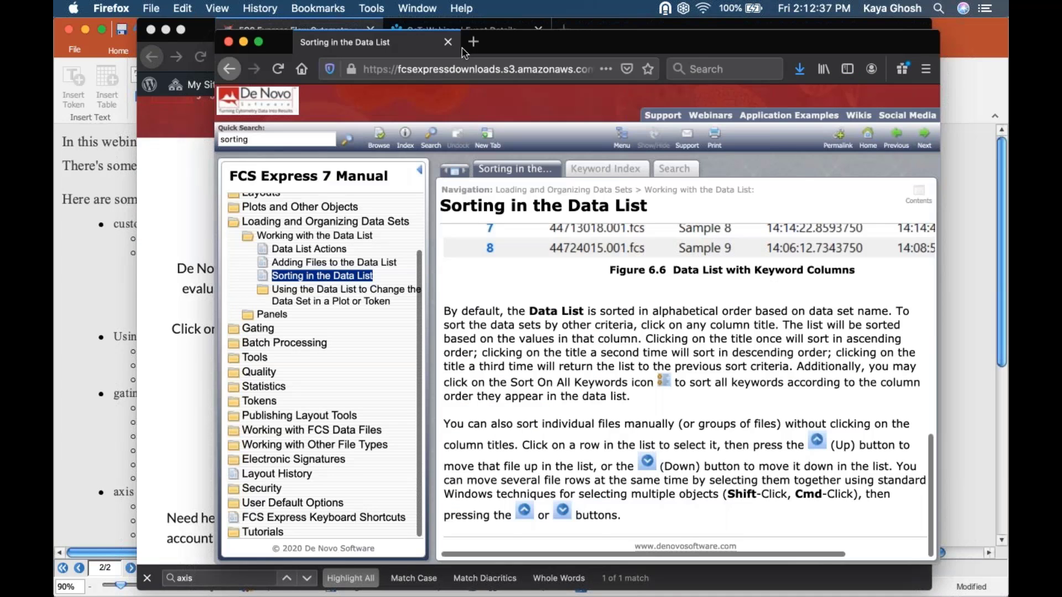
- Search the FCS Express 7 Manual for 'gating' and browse the 121 matching topics
left_click_drag(464, 53, 346, 42)
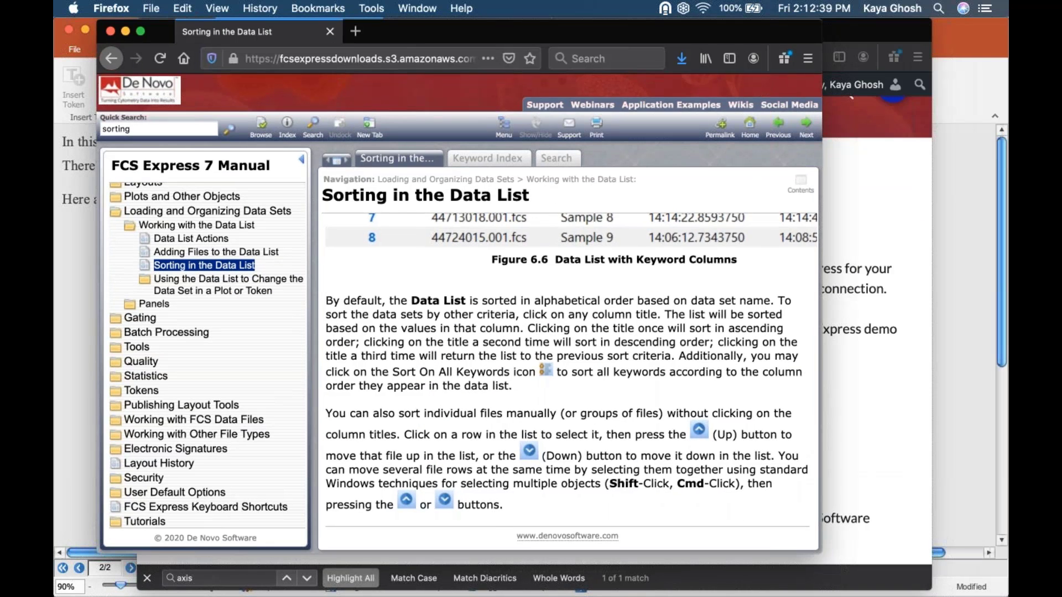
scroll(569, 360, "up", 10)
scroll(205, 332, "up", 2)
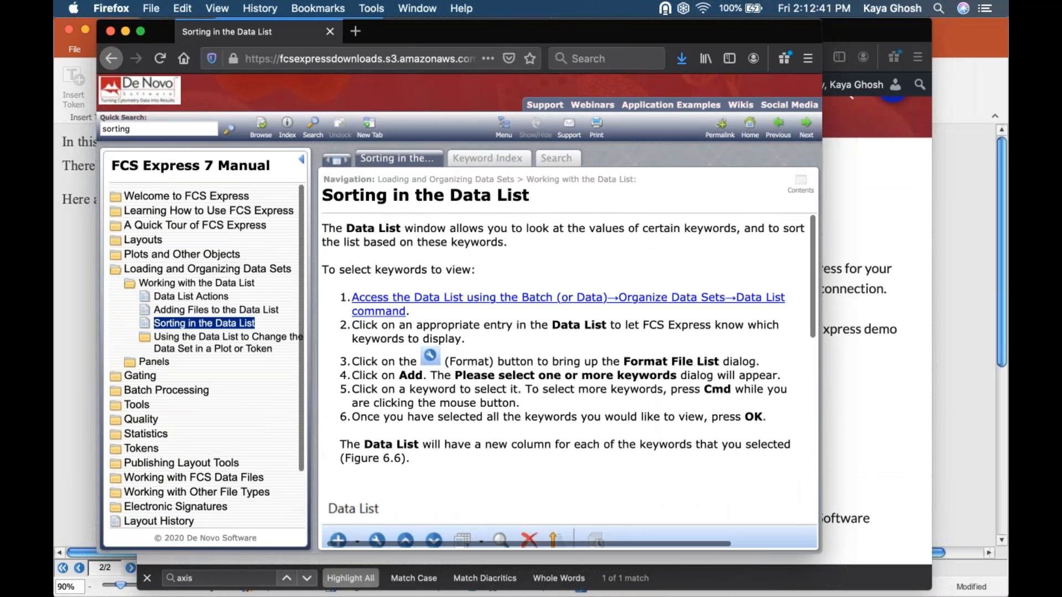
double_click(139, 126)
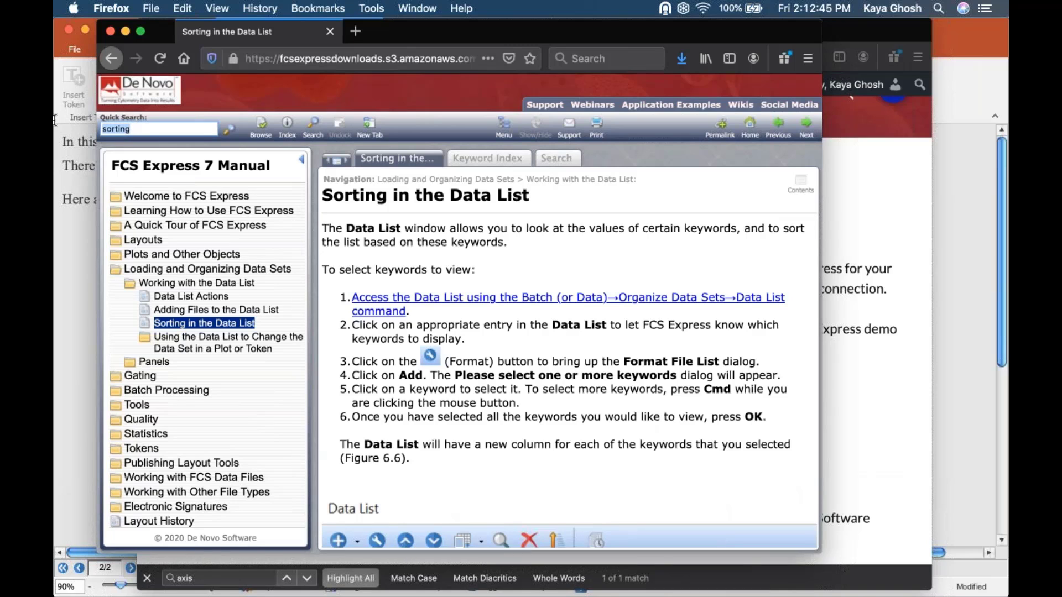
type("gating")
key("Return")
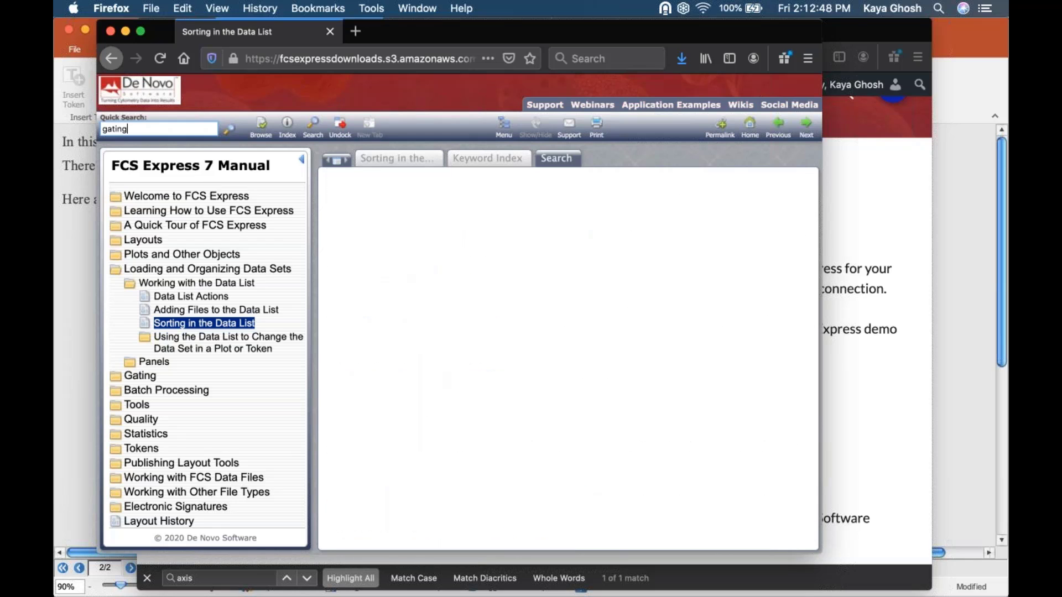
scroll(568, 415, "down", 5)
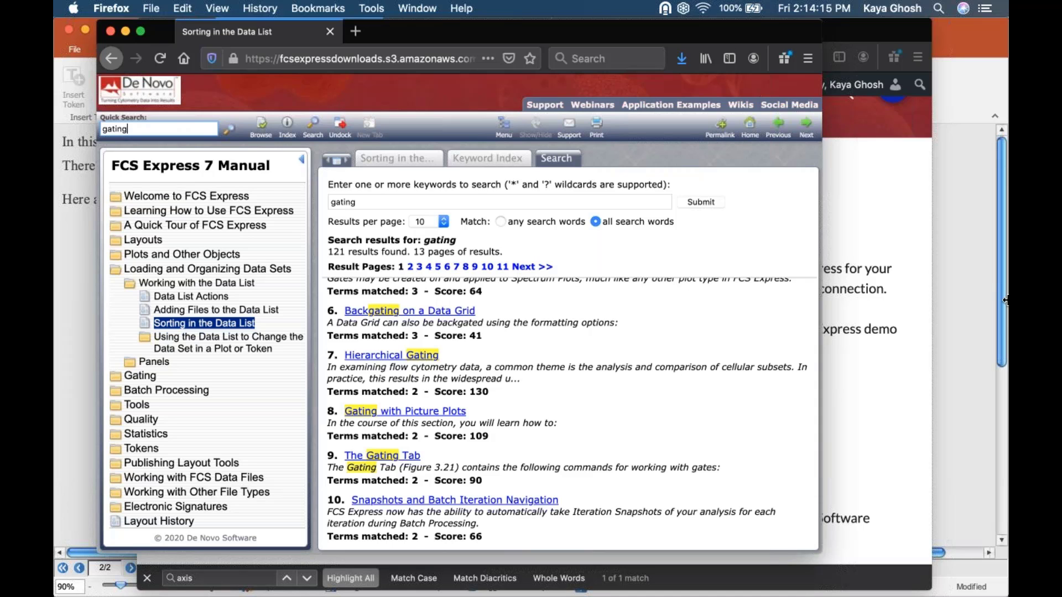
- Switch the FCS Express document to the Bar Scatter Pie together layout
left_click(929, 244)
left_click(929, 244)
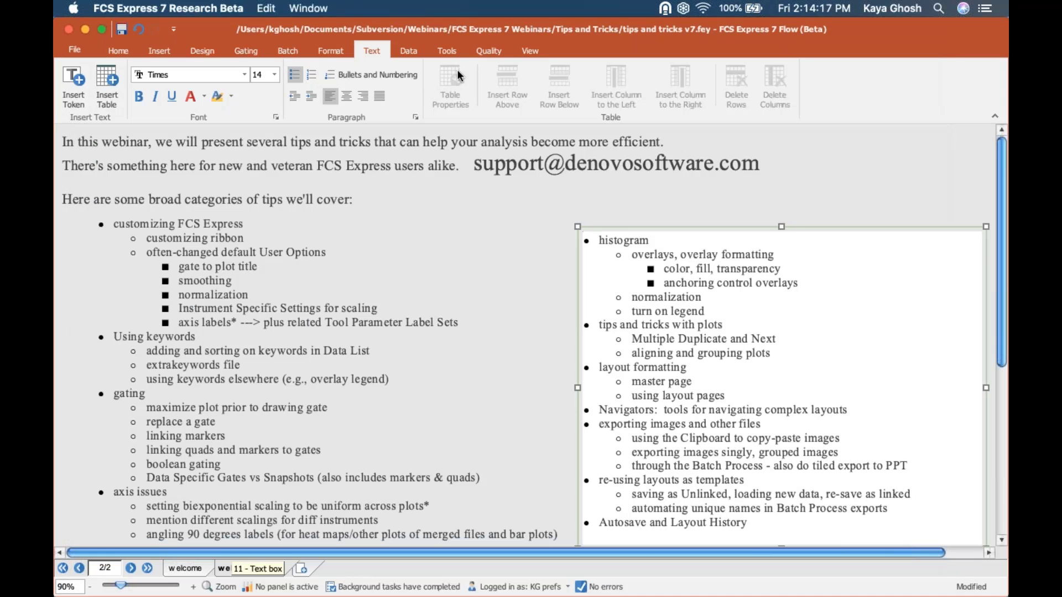
left_click(520, 48)
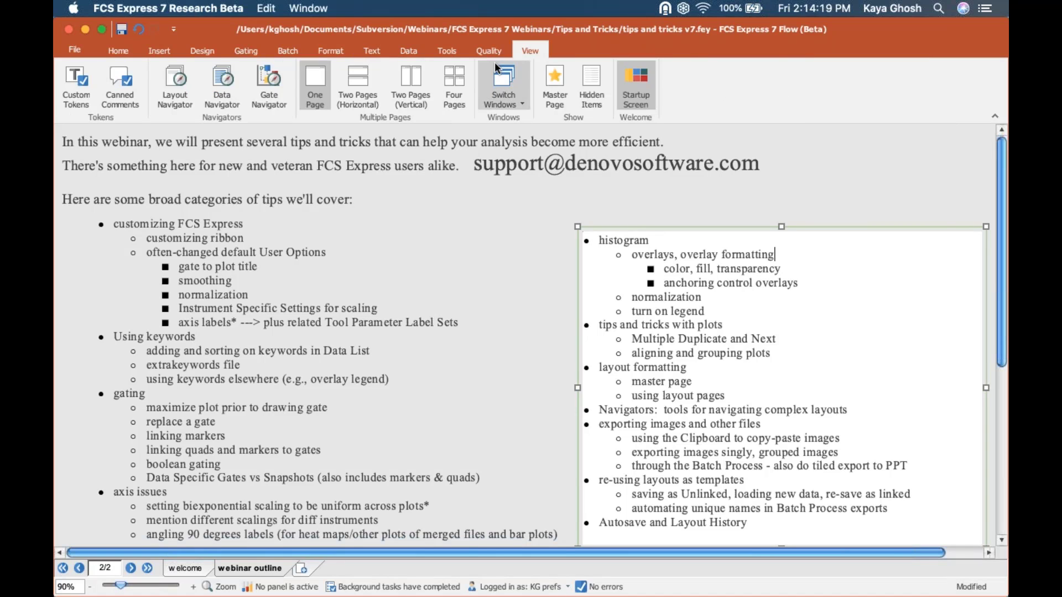
left_click(494, 62)
left_click(542, 146)
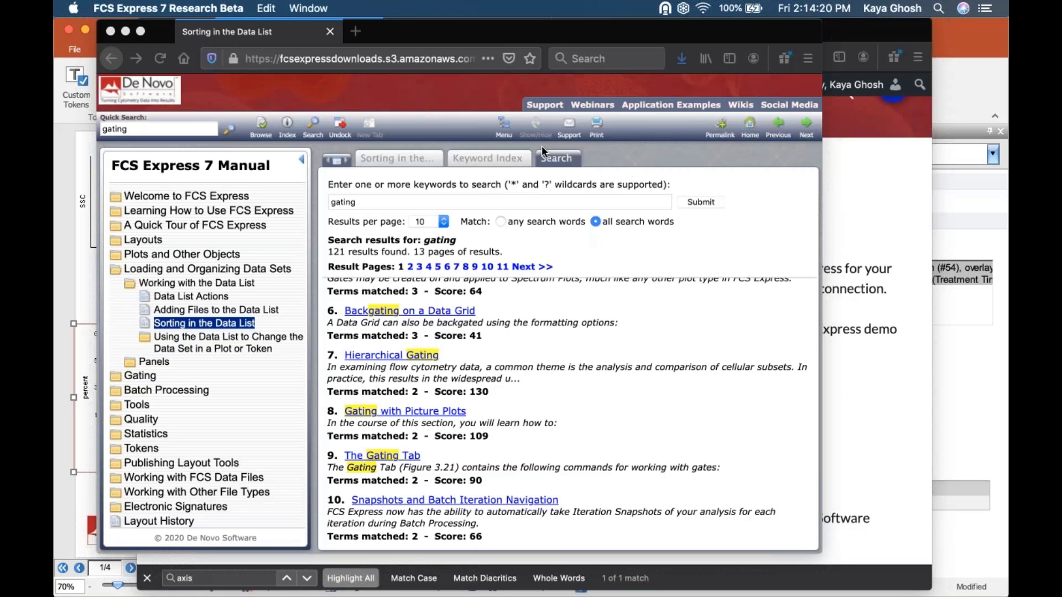
- Minimize both browser windows and list the parent gate plot's formatting categories
left_click(127, 36)
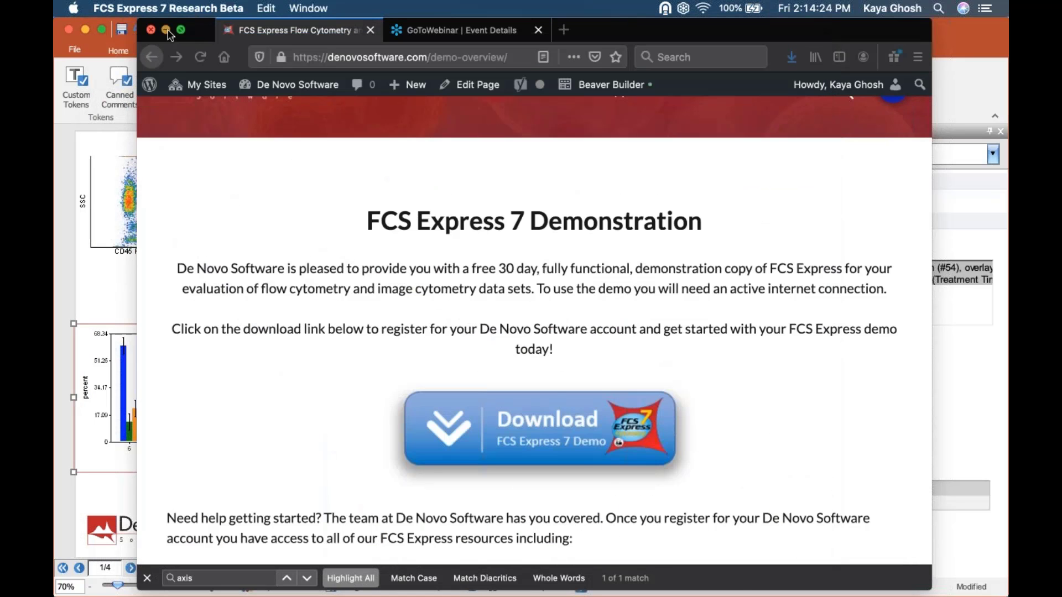
left_click(166, 29)
left_click(148, 145)
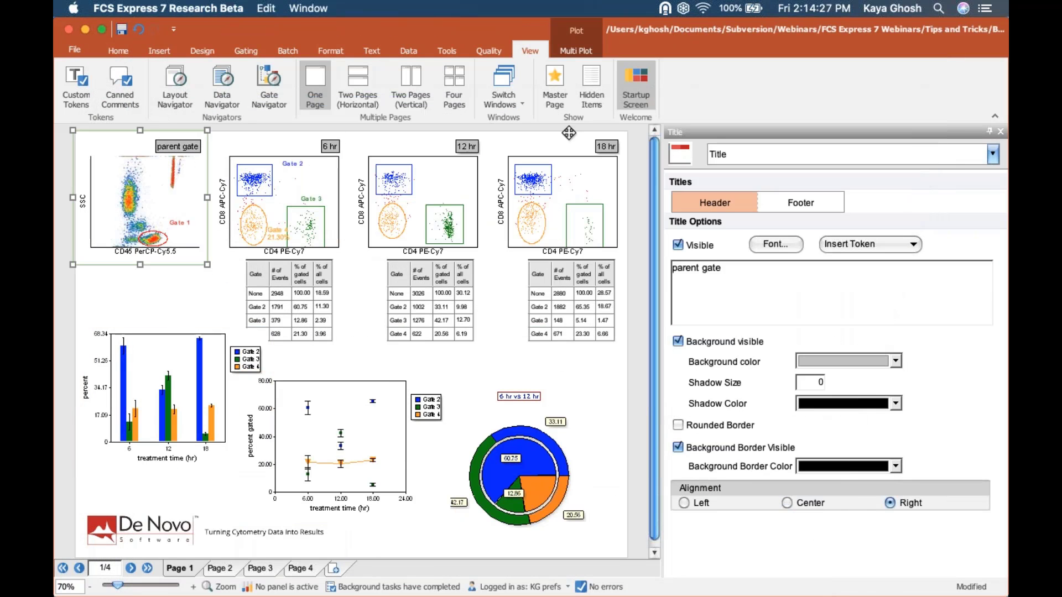
left_click(777, 161)
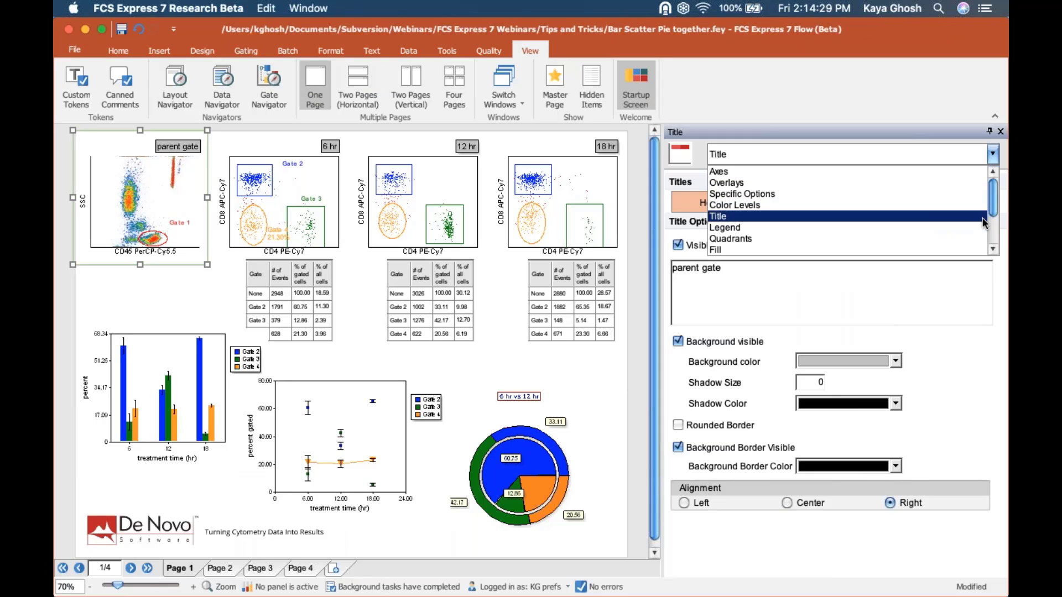
left_click_drag(994, 207, 993, 234)
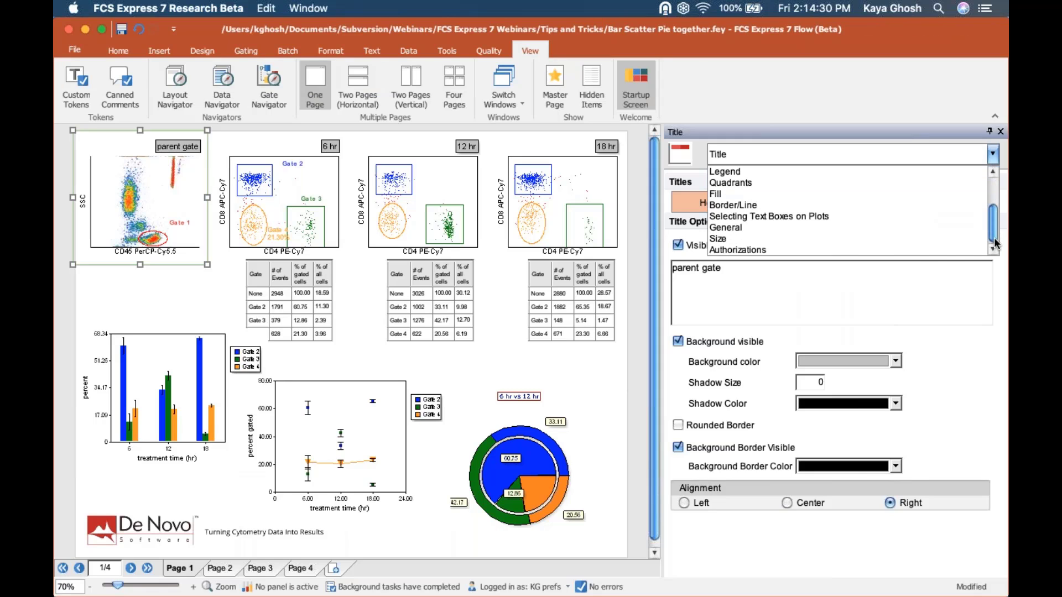
- Set the parent gate plot's Edit action to Never Allowed under Authorizations
left_click(922, 252)
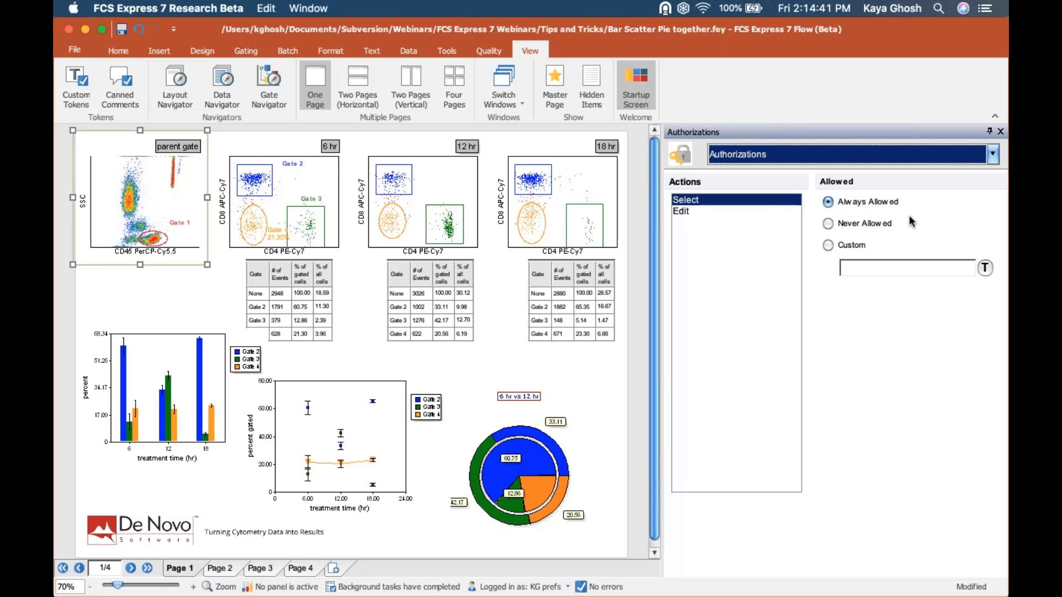
left_click(179, 223)
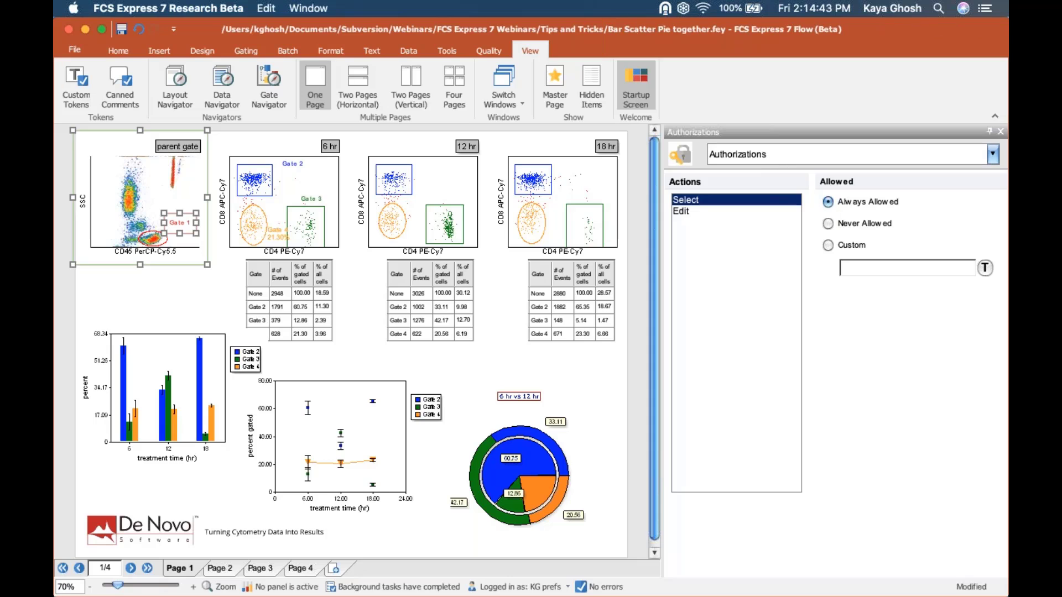
left_click(185, 172)
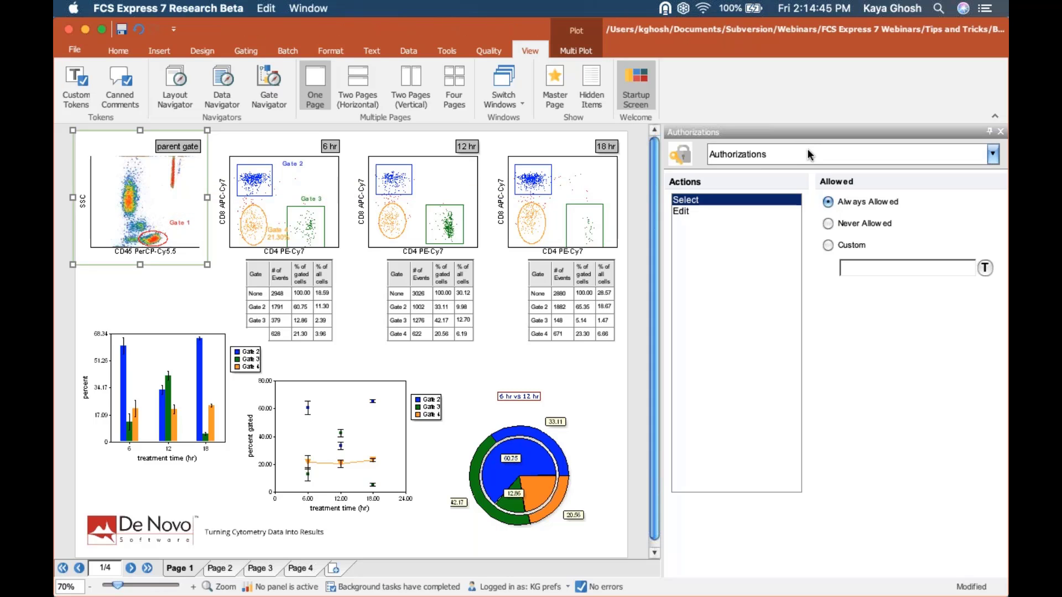
left_click(682, 213)
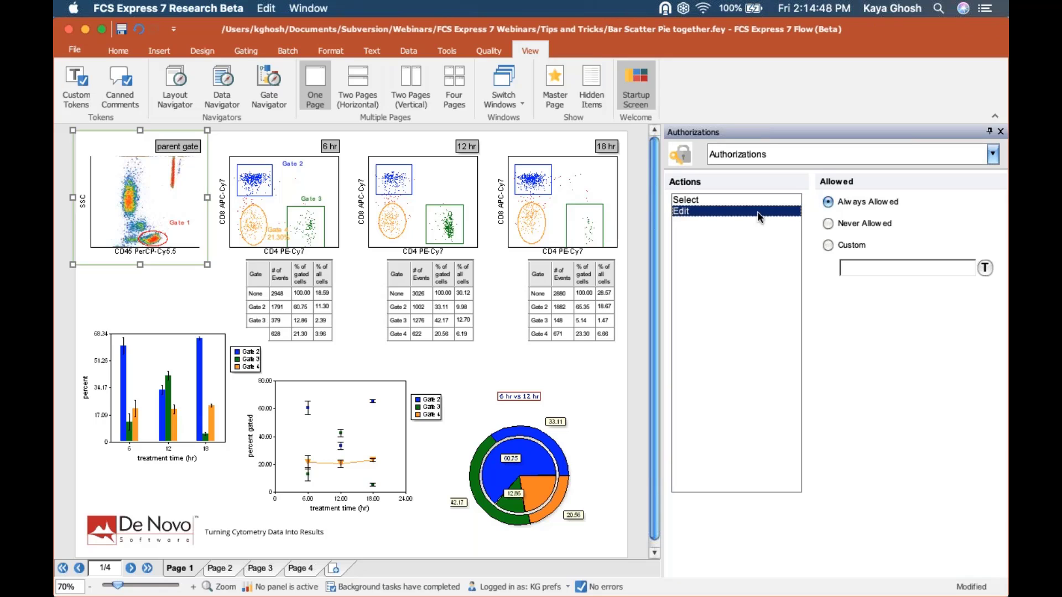
left_click(828, 224)
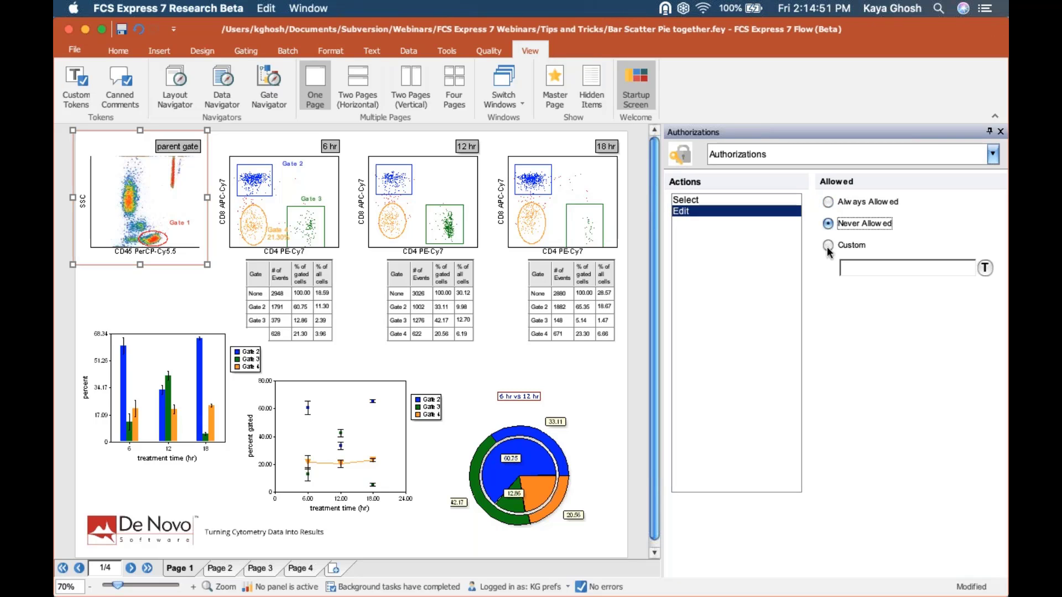